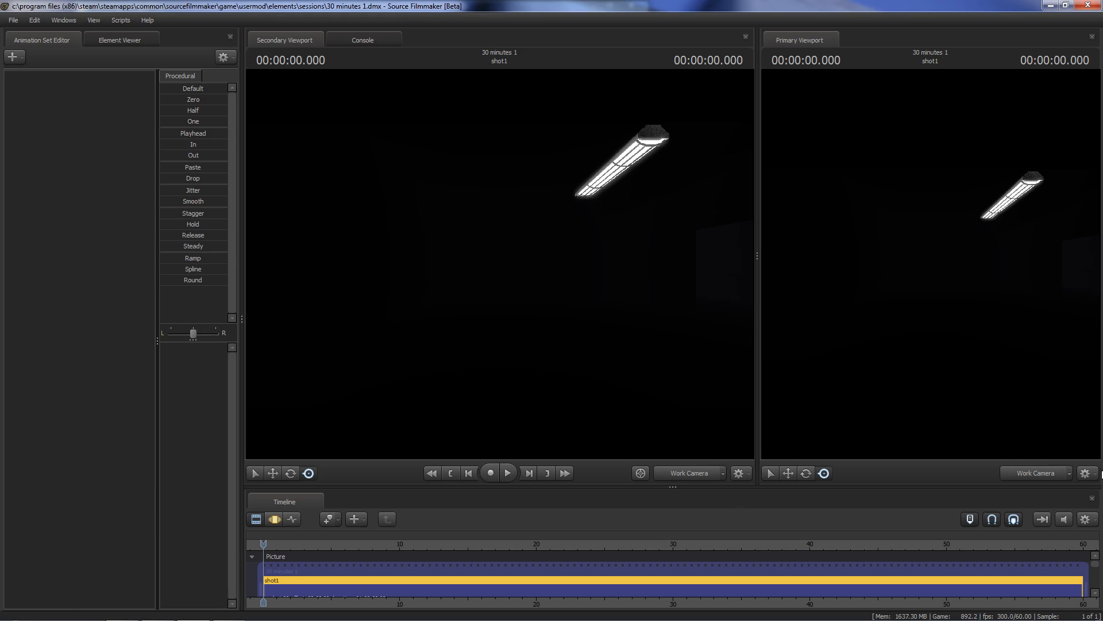
- Set the primary viewport to no camera and disable lighting in the secondary viewport
click(1040, 473)
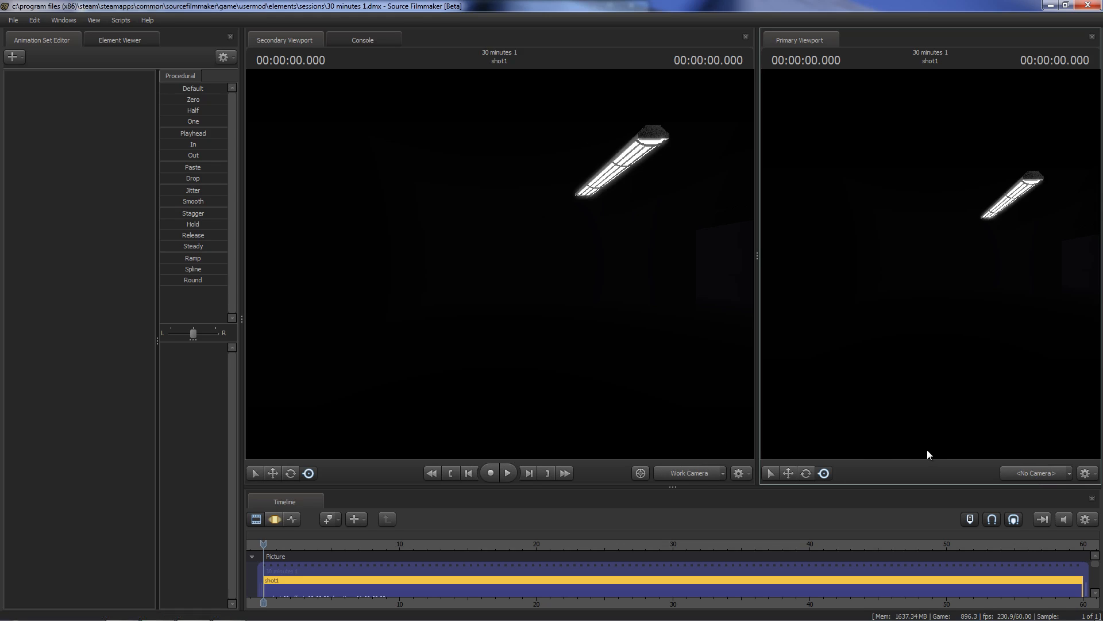
right_click(516, 244)
click(540, 275)
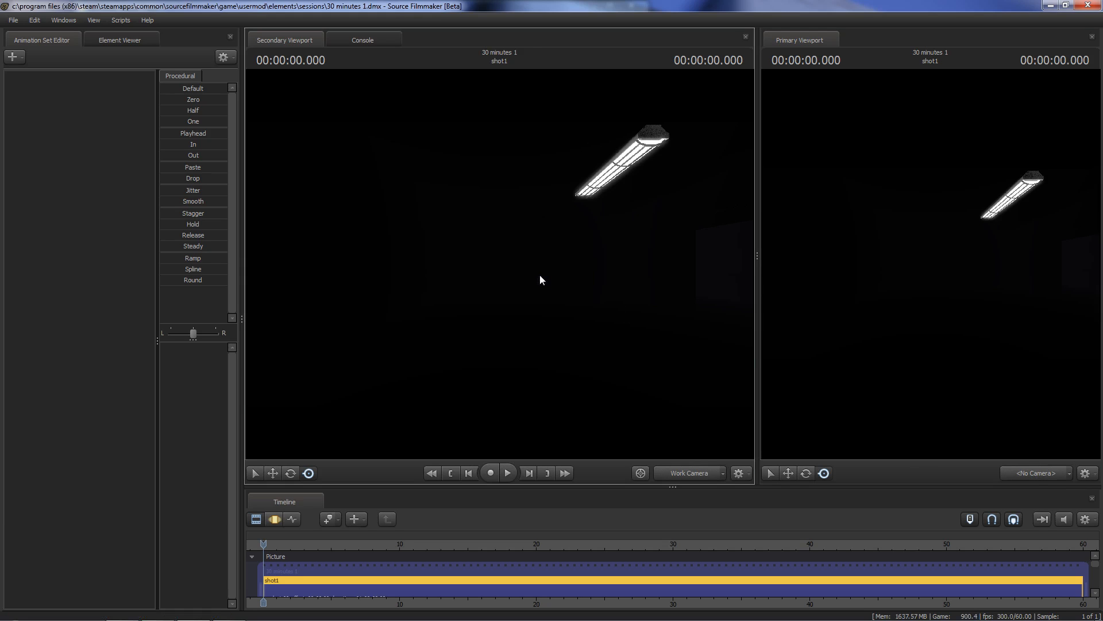
right_click(524, 299)
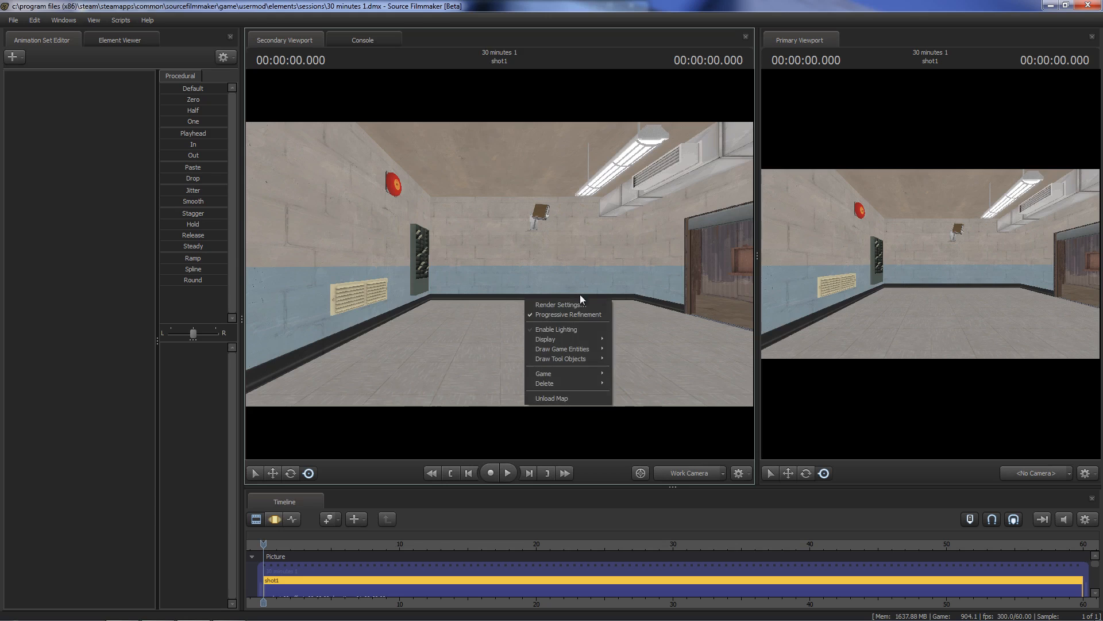
click(578, 269)
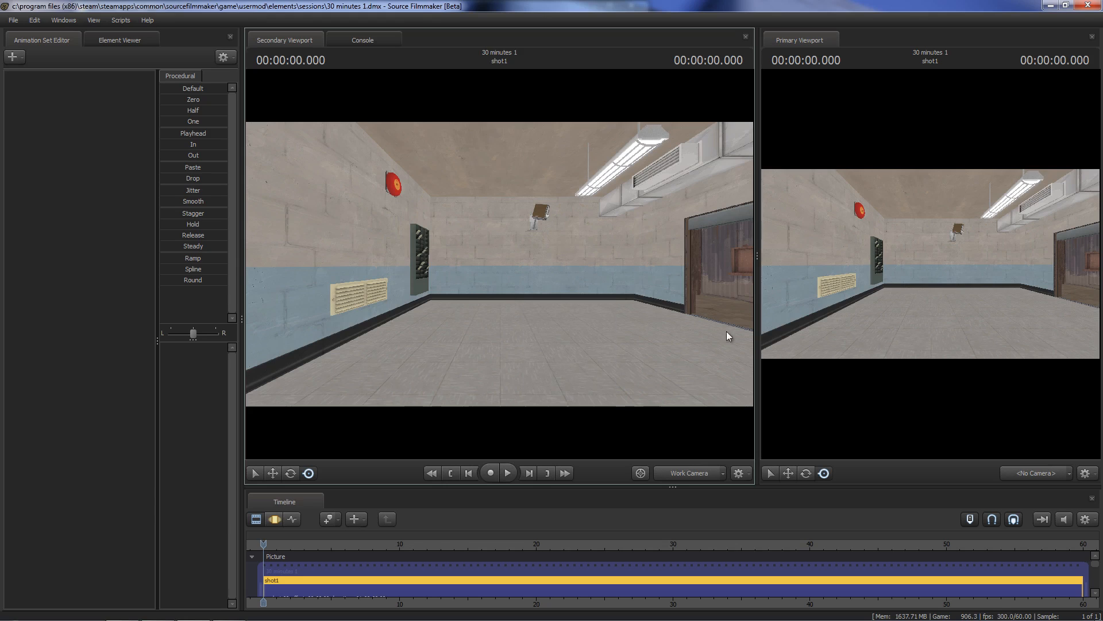
- Widen the secondary viewport and fly the work camera out of the room to the rocky desert ground facing the moon
drag(757, 256, 964, 256)
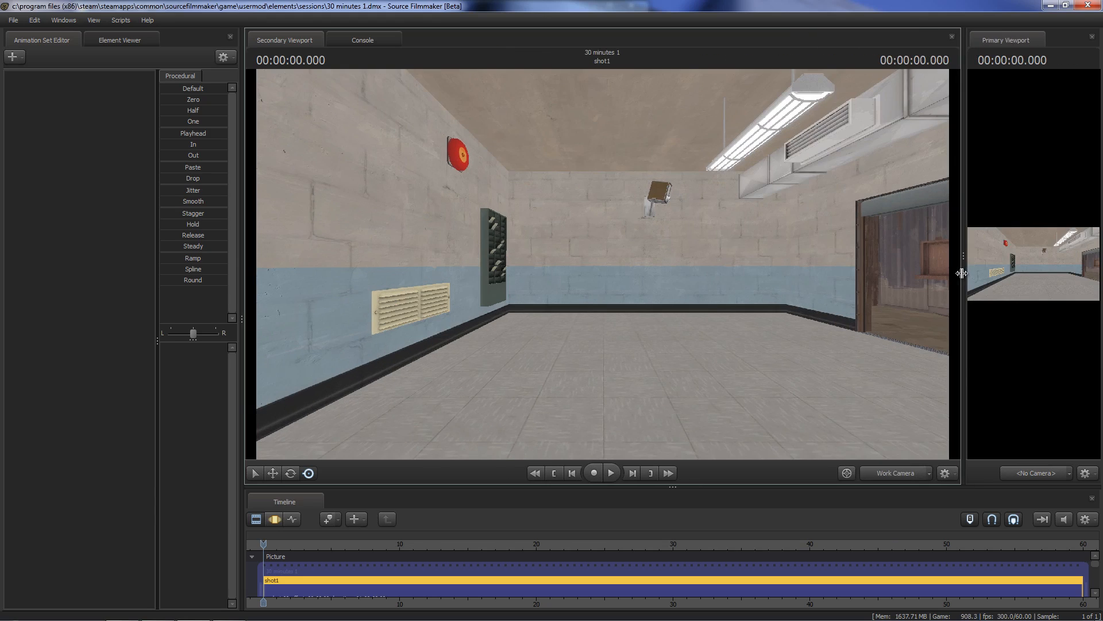
drag(613, 288, 727, 252)
key(w)
key(w)
- Enable lighting to see the dark version of the desert scene, and disable it again
right_click(526, 236)
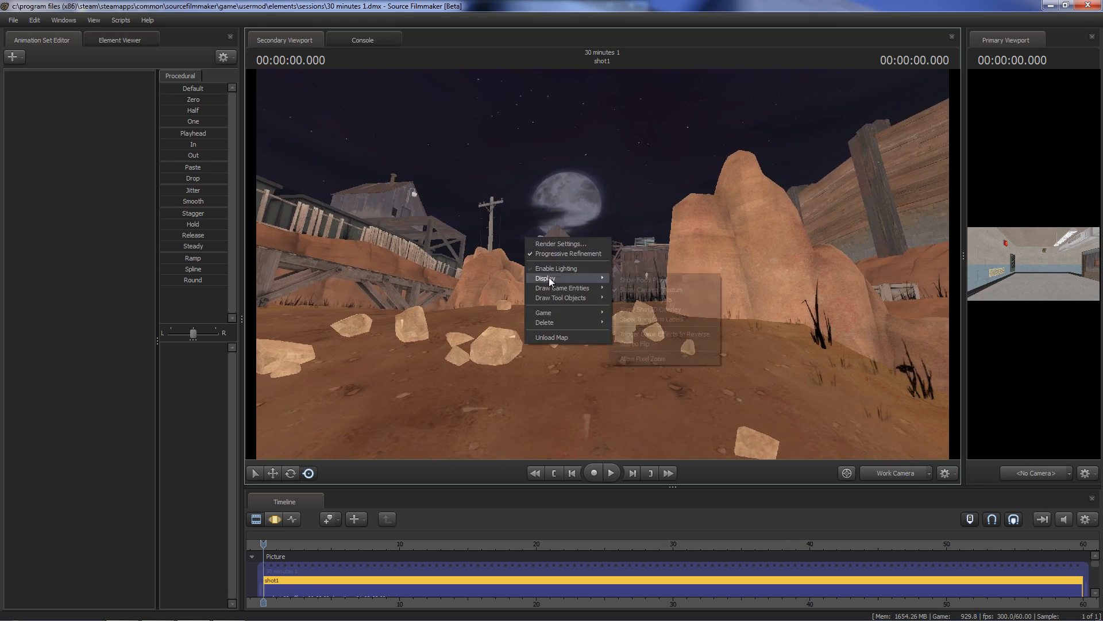
click(561, 266)
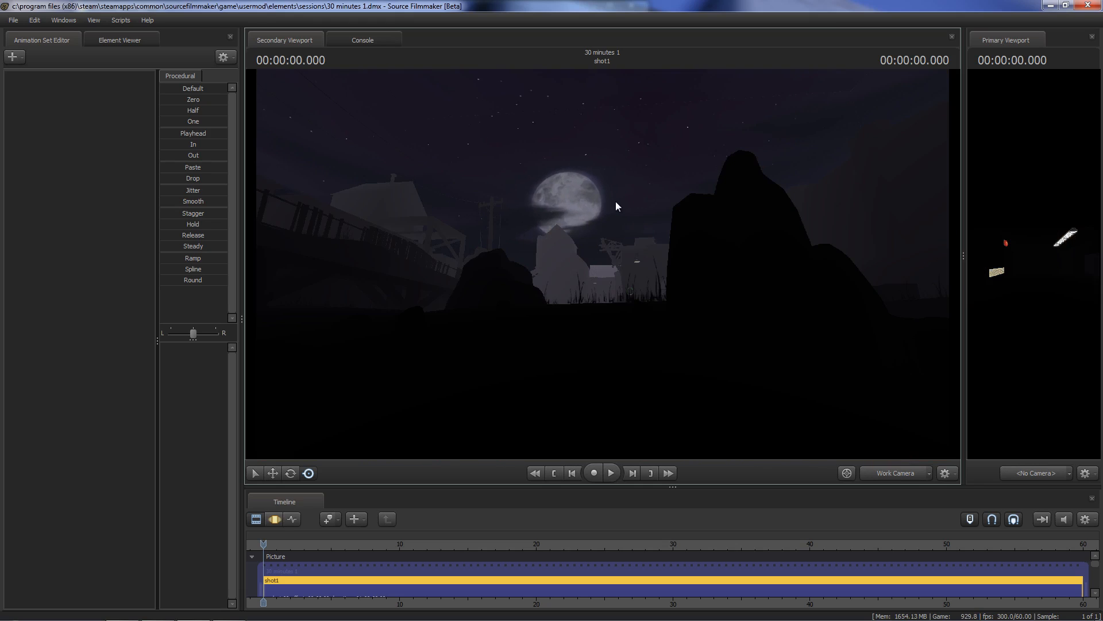
right_click(574, 215)
click(498, 202)
right_click(620, 257)
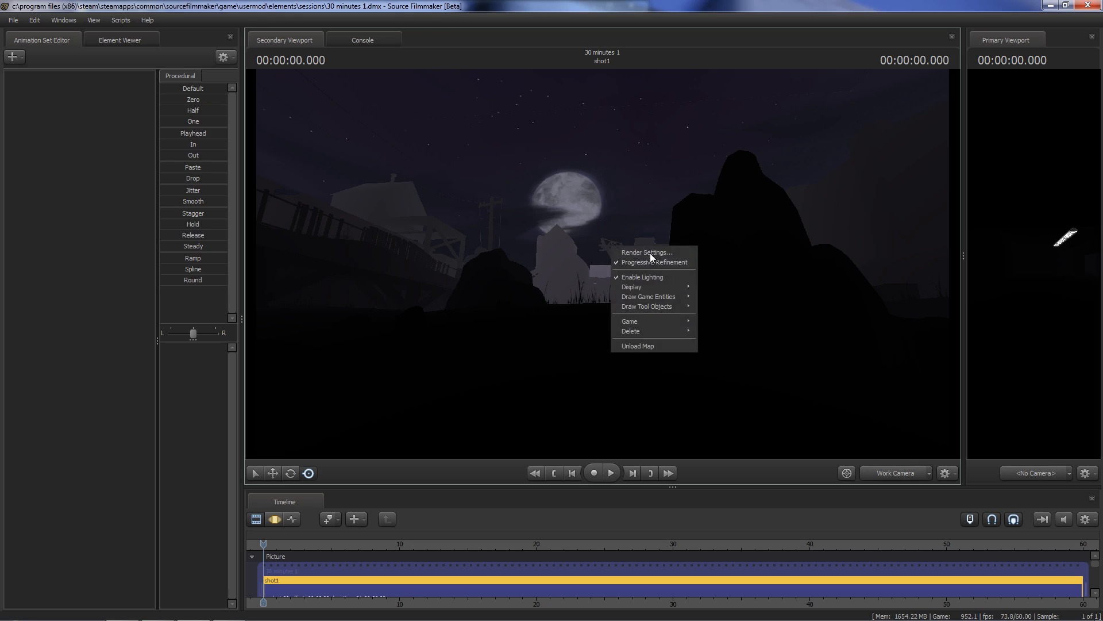
click(665, 276)
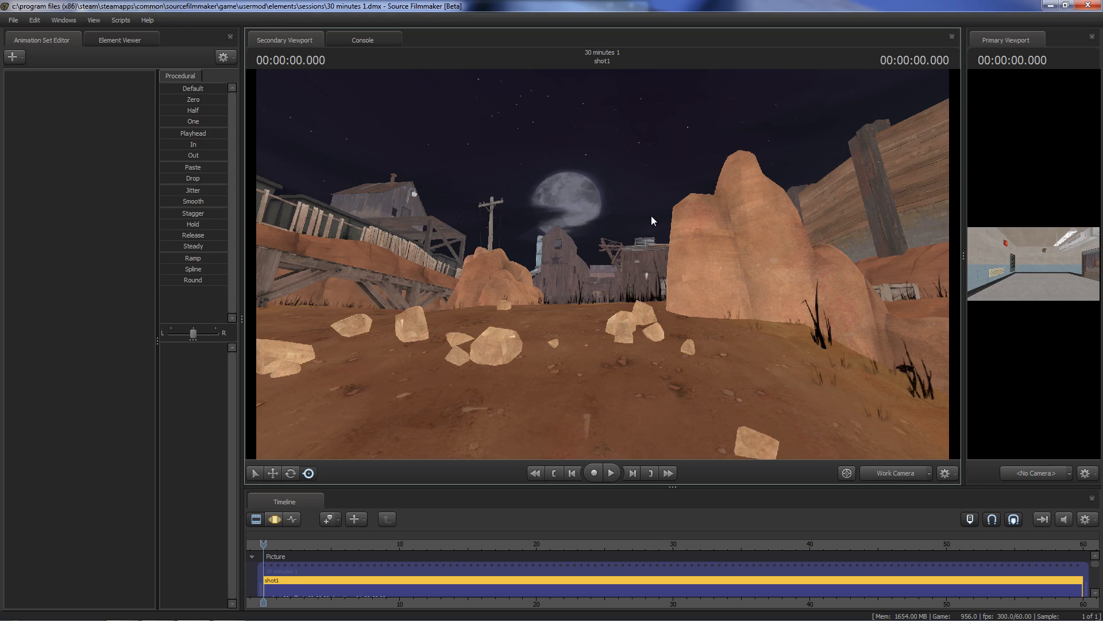
- Enlarge the primary viewport with a new shot camera in it and move that camera over the rocky ground
drag(963, 251, 491, 281)
drag(797, 264, 660, 255)
key(w)
key(w)
key(d)
key(w)
key(w)
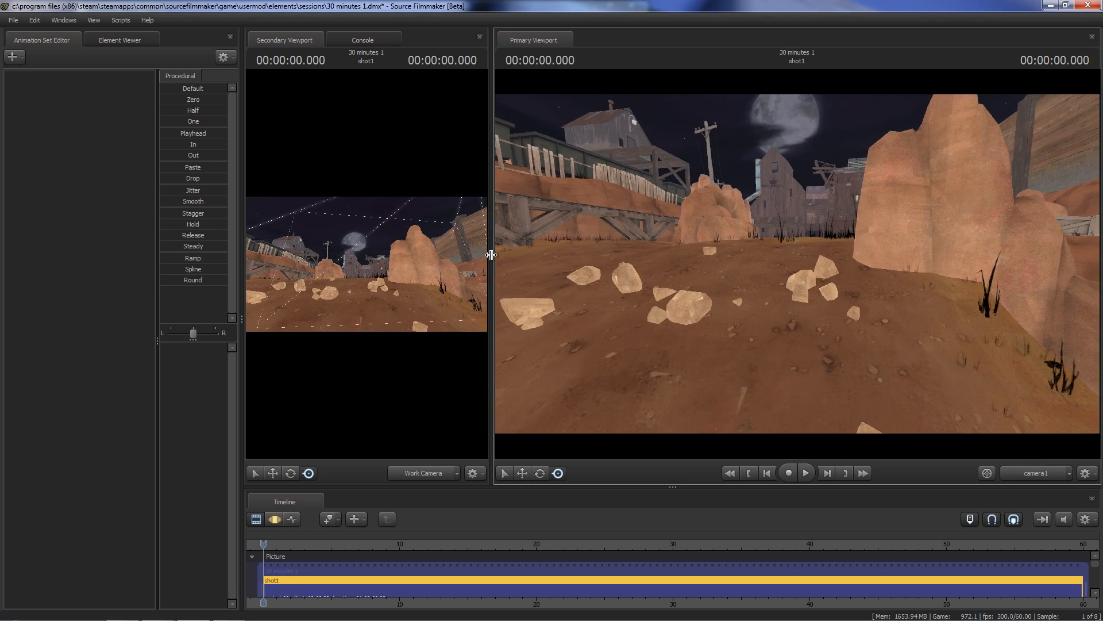
- Enlarge the primary viewport further and frame camera1 on the rocks, the wooden buildings and the moon
drag(490, 254, 247, 283)
drag(678, 280, 801, 249)
key(s)
key(w)
key(s)
key(w)
key(s)
key(w)
key(a)
key(d)
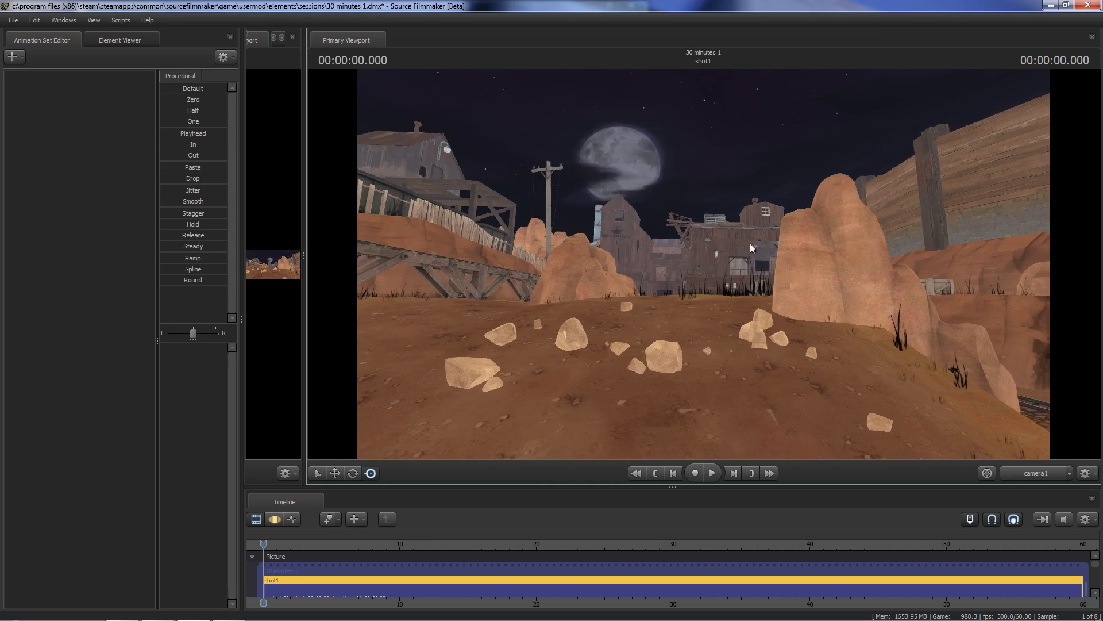
drag(763, 281, 685, 264)
key(d)
key(a)
key(d)
key(a)
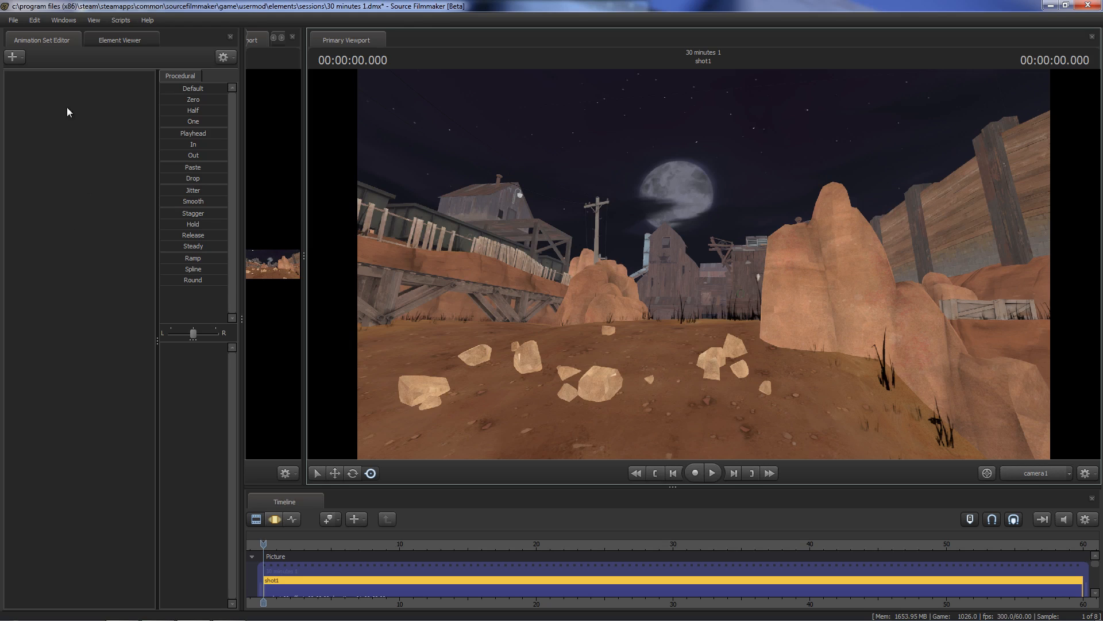
- Switch the timeline to the motion editor and create an animation set for the existing camera1
click(274, 519)
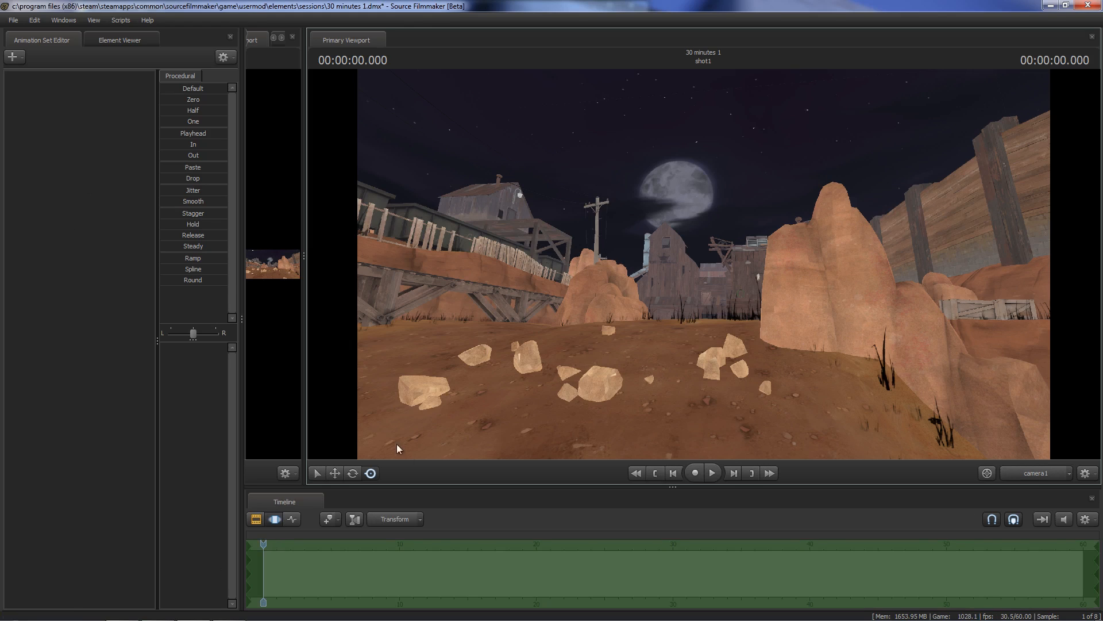
right_click(71, 112)
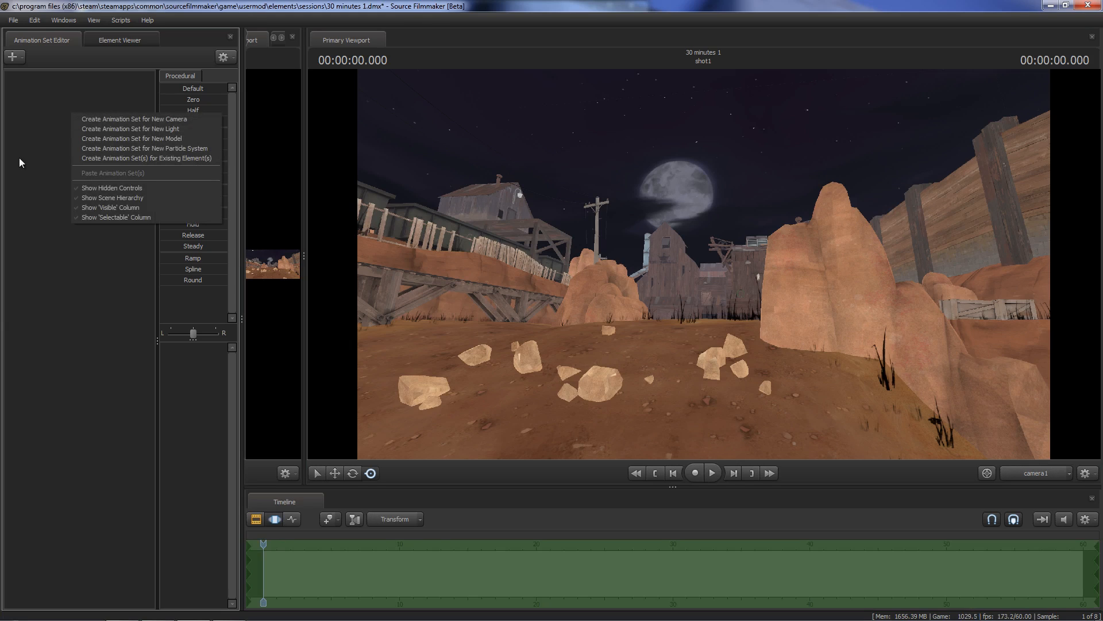
click(156, 161)
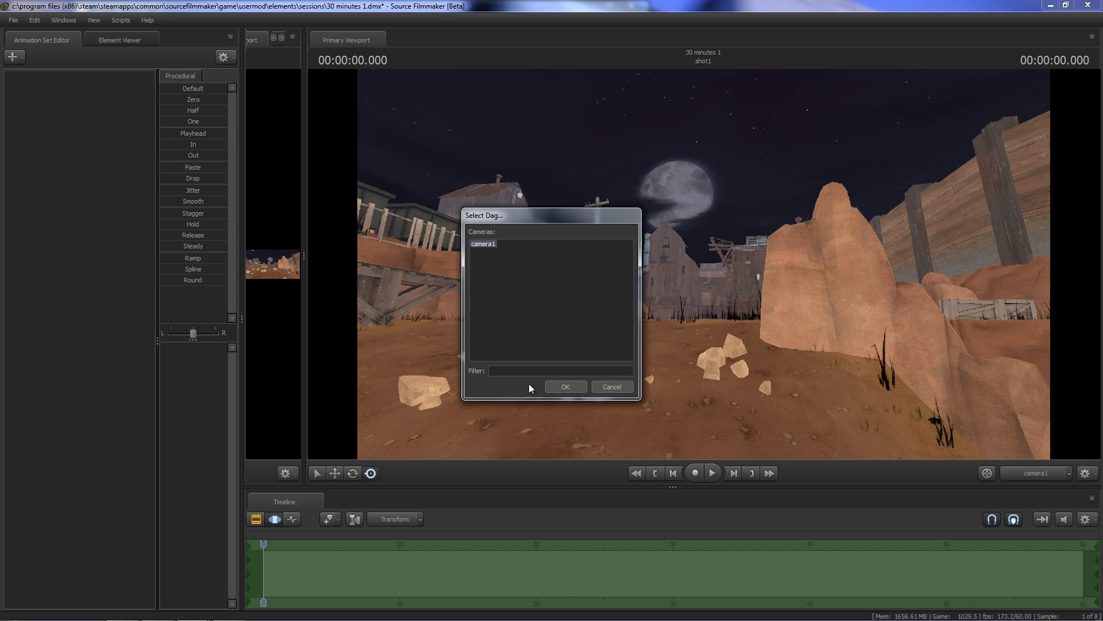
click(574, 387)
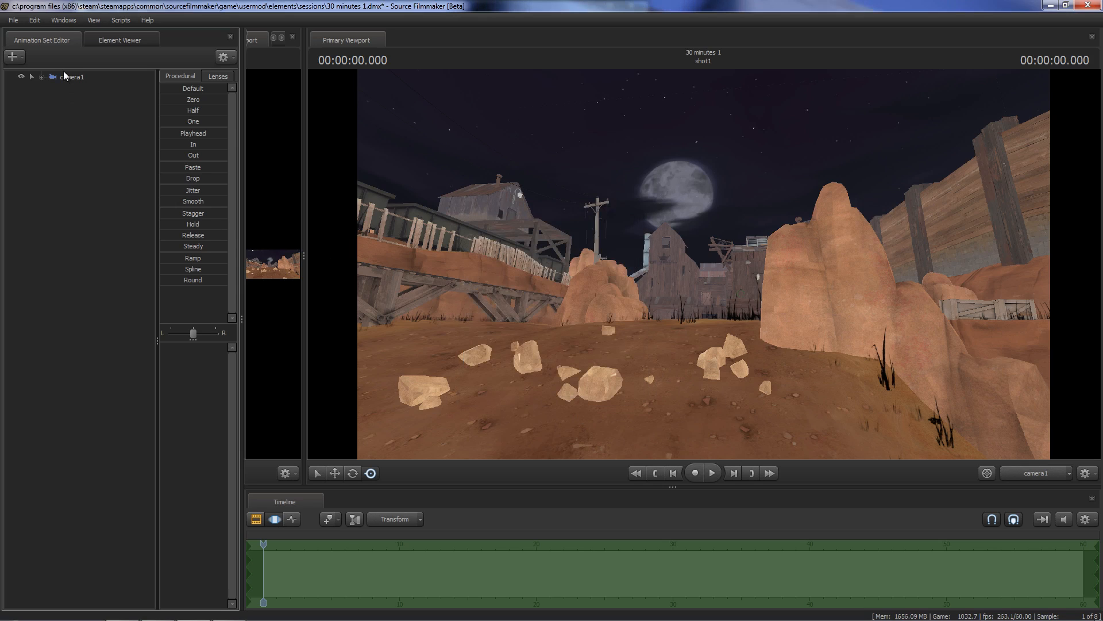
- Compare the 50 mm and 35 mm lens presets on camera1 and apply 50 mm
click(67, 78)
click(214, 77)
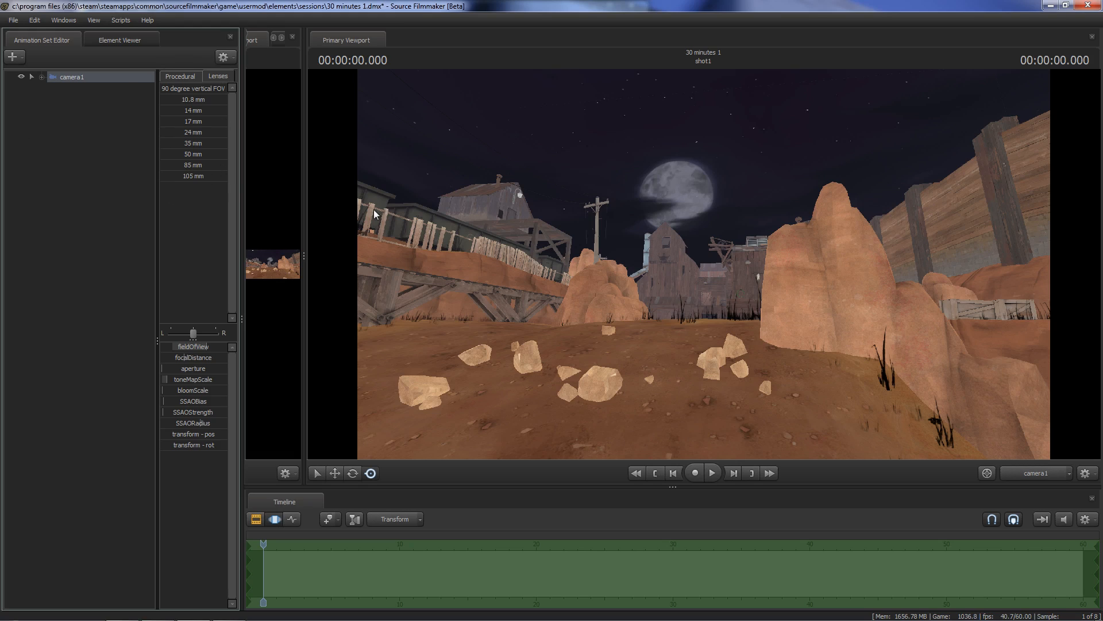
click(167, 154)
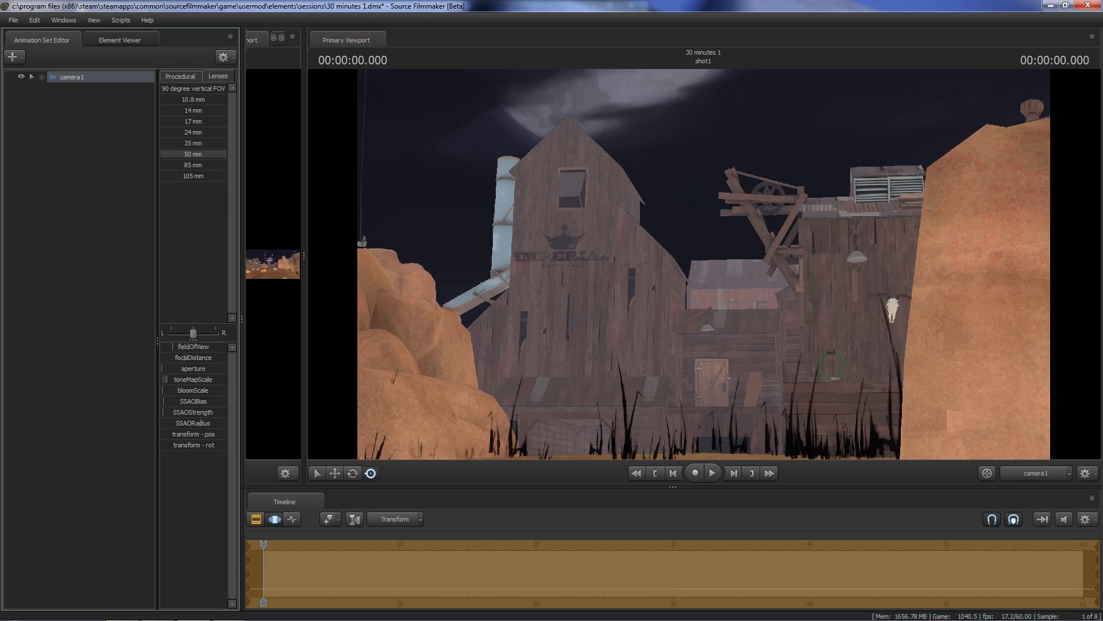
click(178, 143)
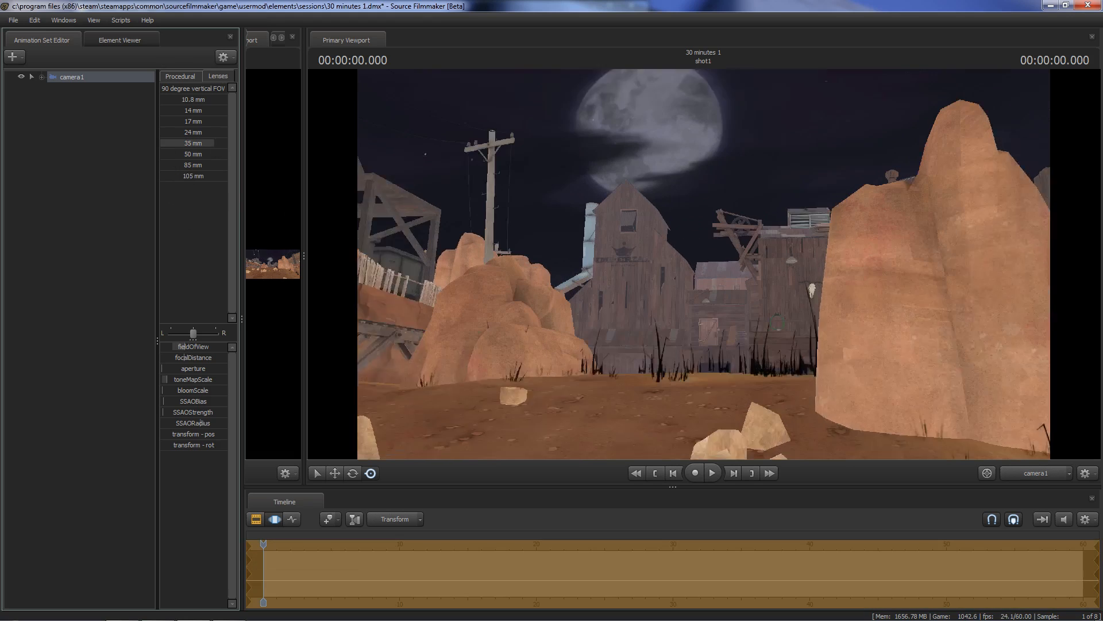
click(165, 156)
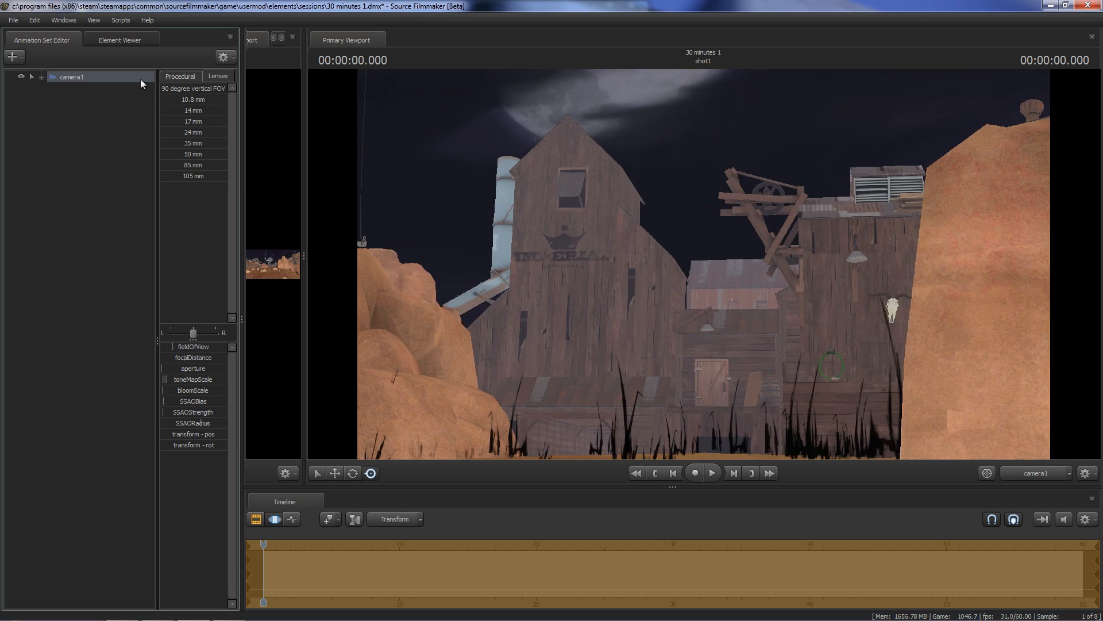
- Reframe camera1 from lower and farther back so the large moon sits above the wooden building between the rocks
key(s)
drag(655, 258, 638, 224)
key(x)
key(w)
key(a)
key(w)
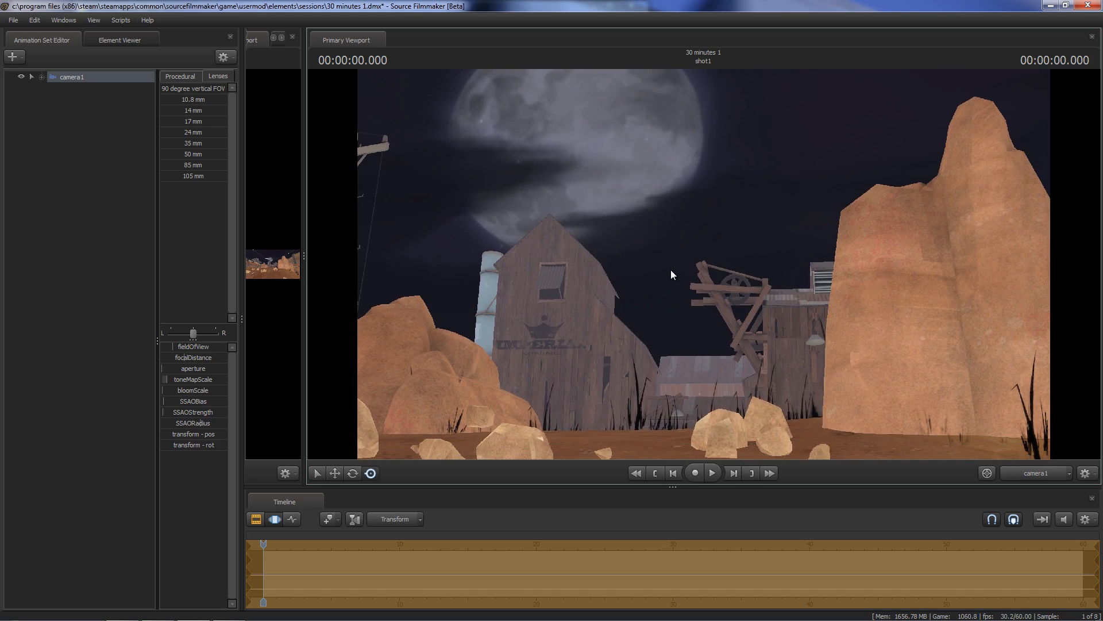
drag(638, 224, 634, 199)
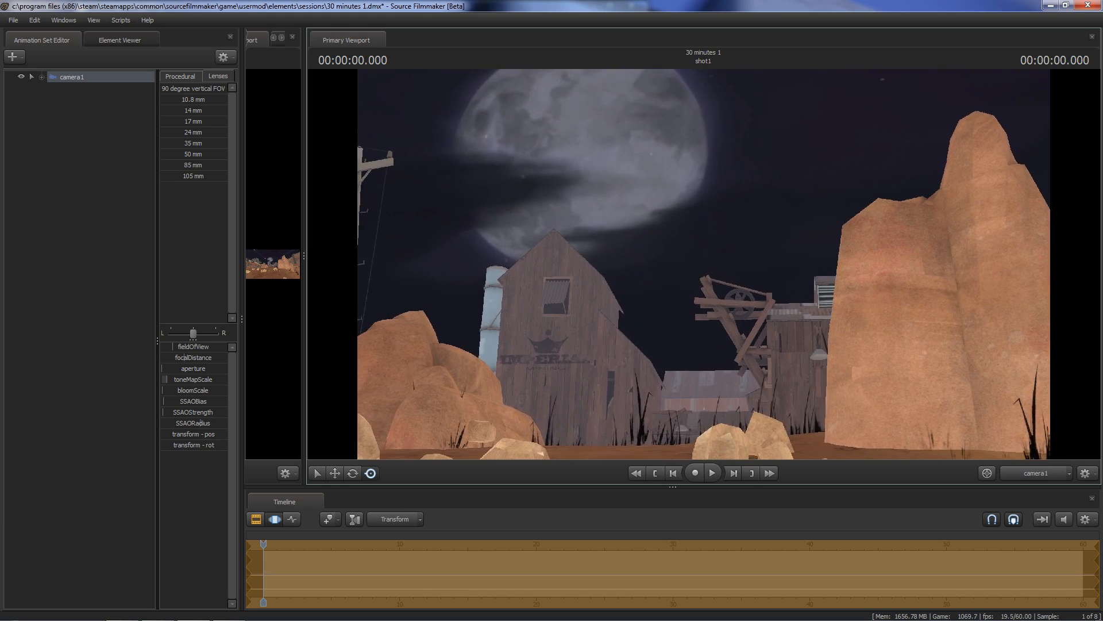
key(d)
key(a)
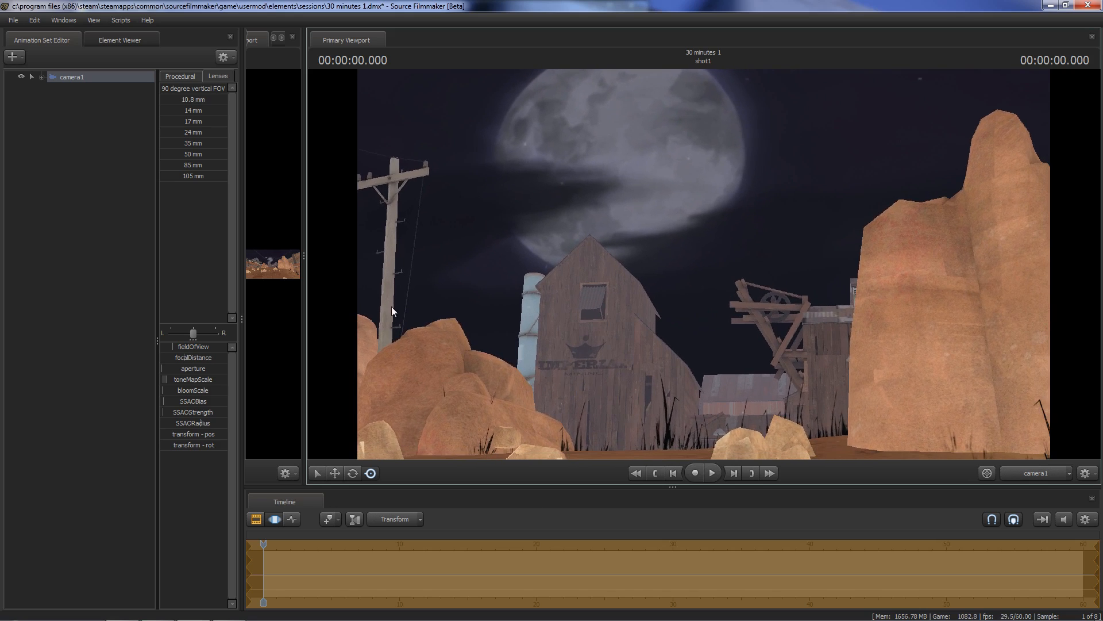
- Enlarge the secondary viewport beside the primary one and turn the work camera along the rocky ground
drag(305, 258, 1043, 264)
drag(475, 297, 644, 269)
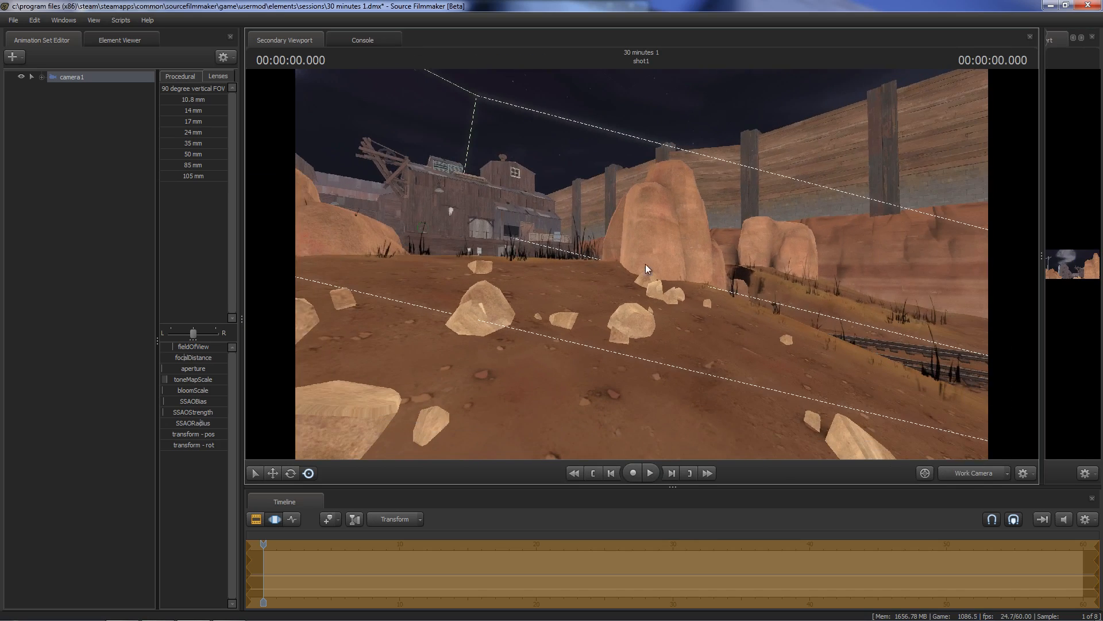
drag(1043, 248, 813, 253)
- Create an animation set for a new model, filtering the files by "hwm" and loading player\hwm\soldier.mdl
right_click(117, 141)
click(195, 168)
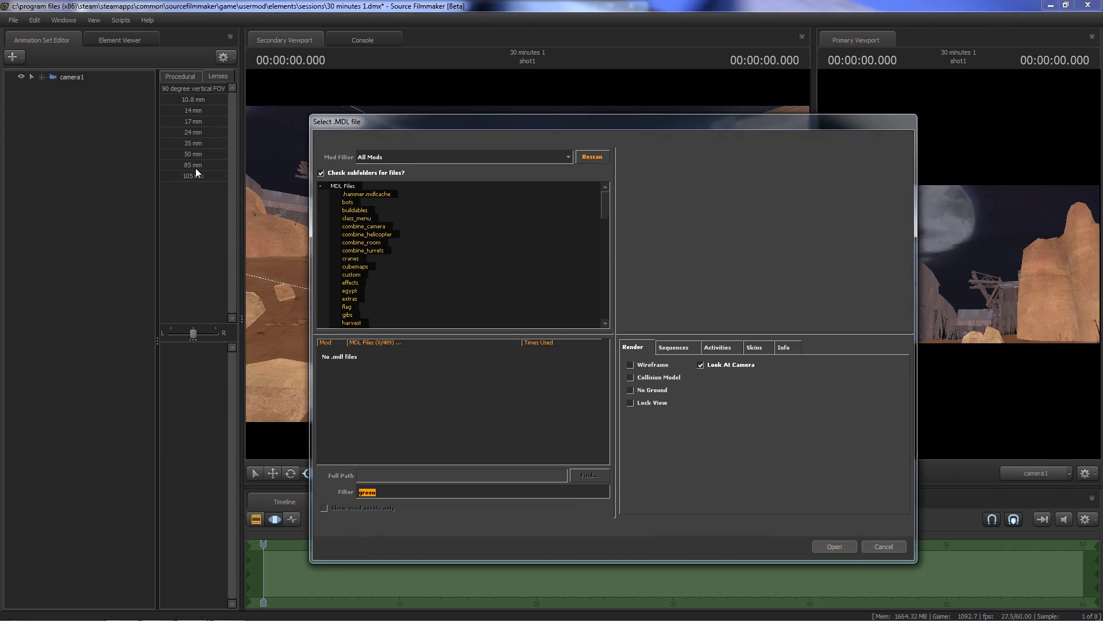
text(hwm)
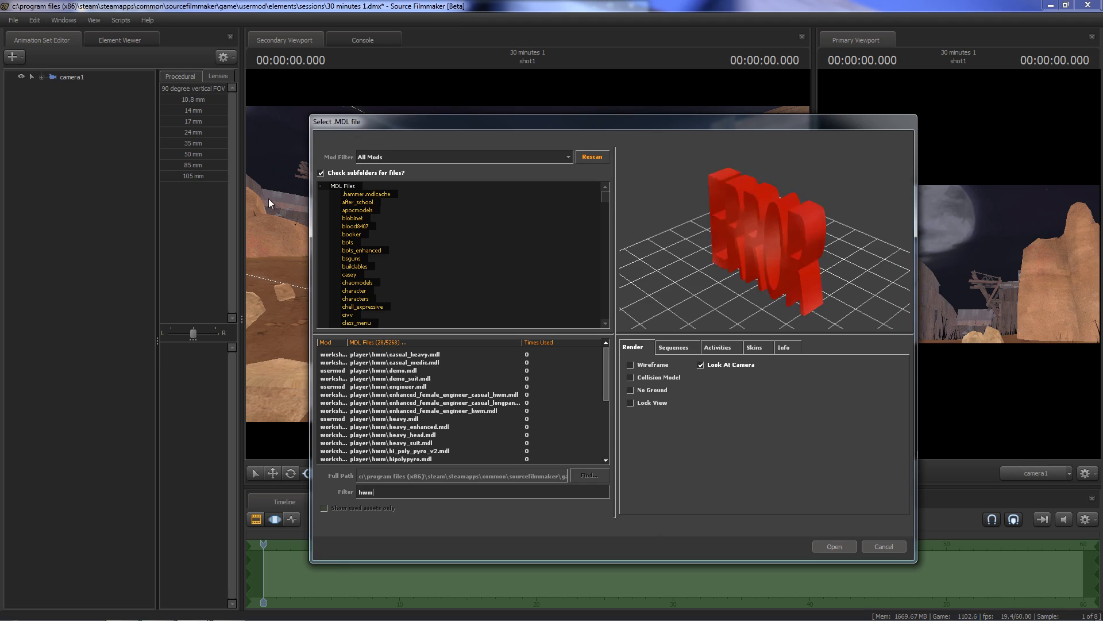
scroll(464, 416, down, 4)
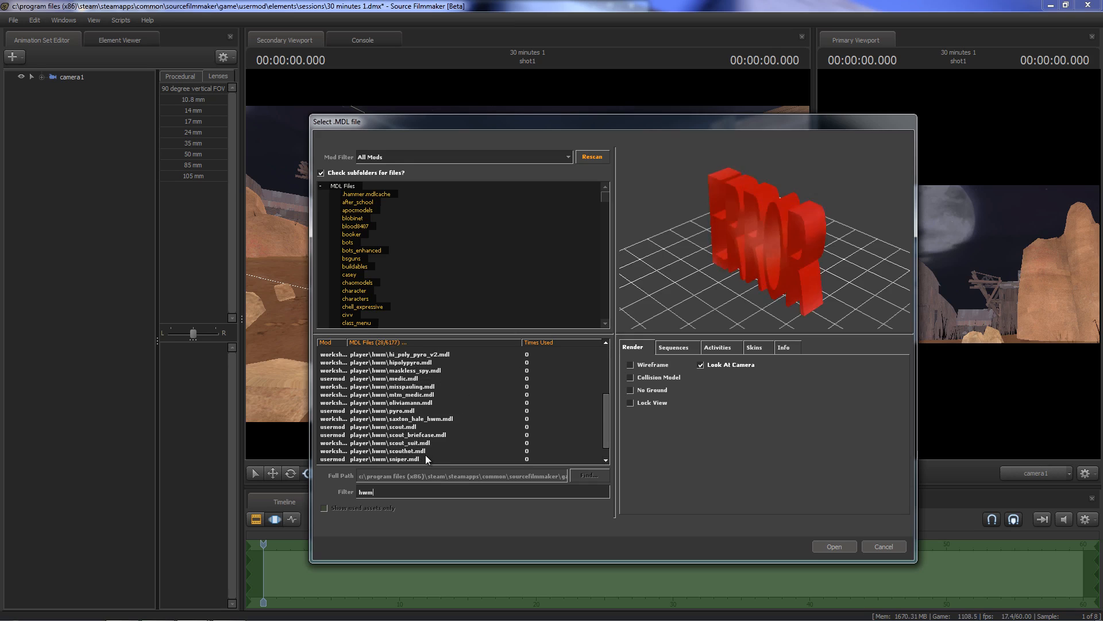
scroll(431, 406, down, 7)
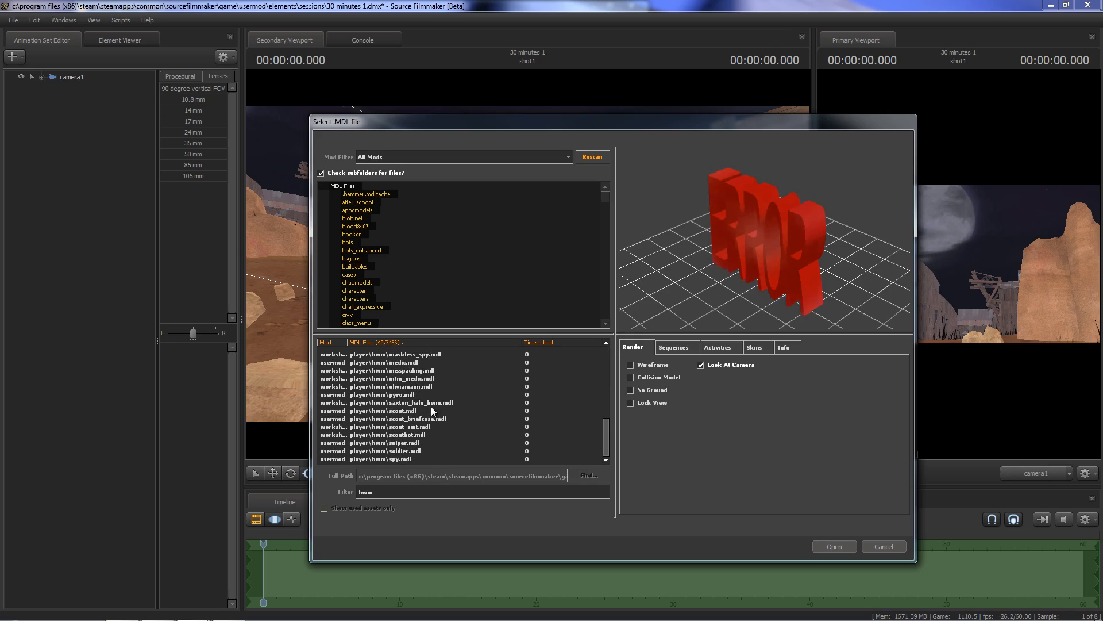
click(405, 450)
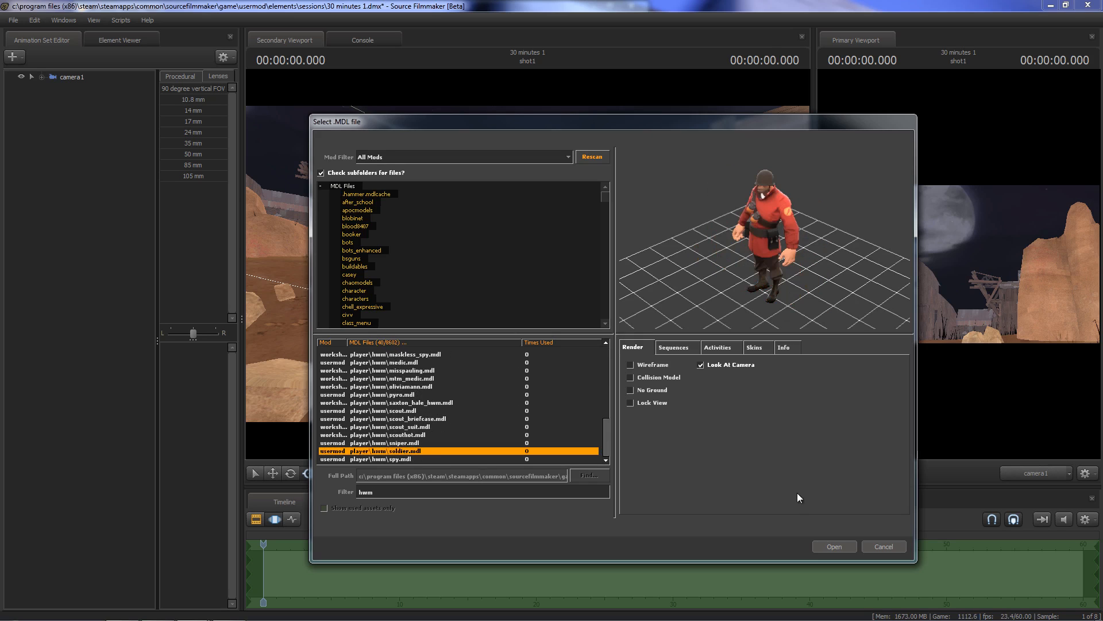
click(837, 544)
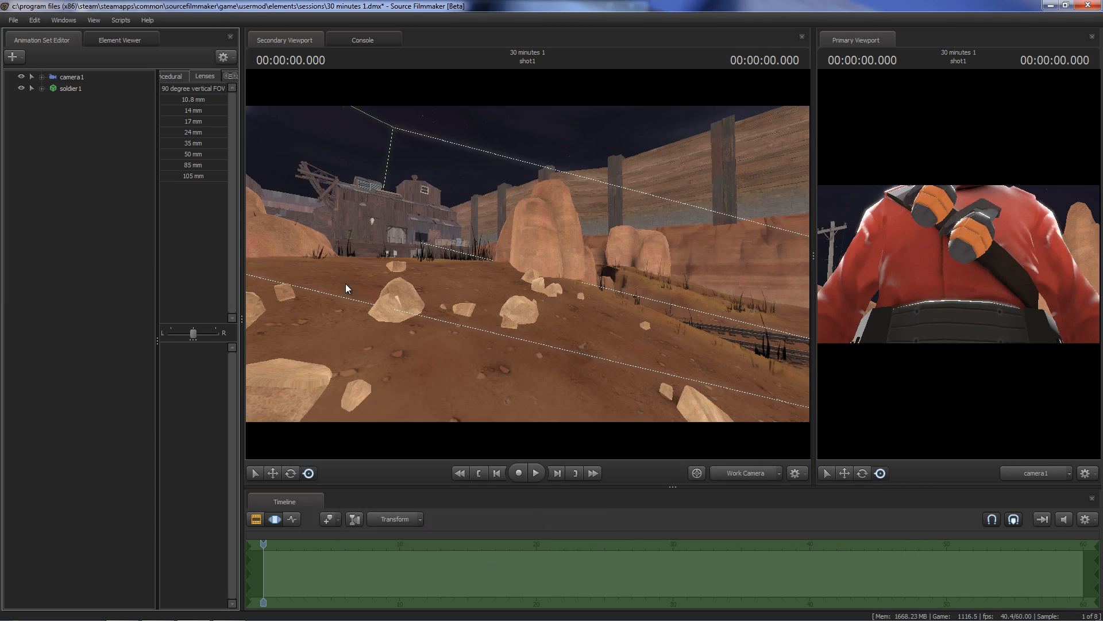
- Move the soldier model away from the camera onto the ground behind the small rocks, in front of the wooden buildings
click(51, 88)
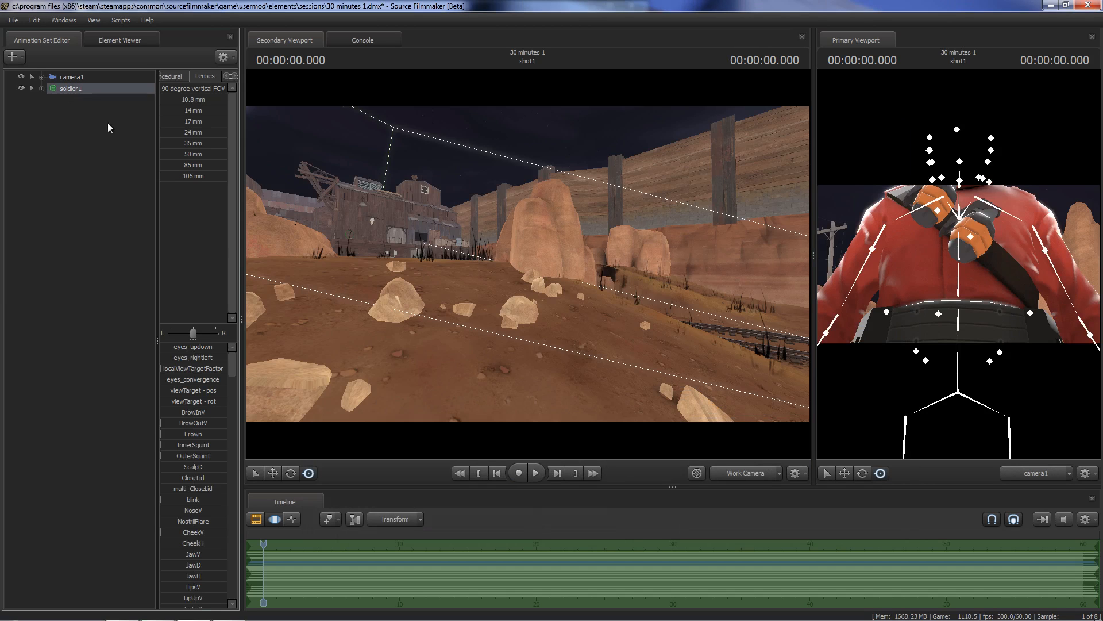
key(f)
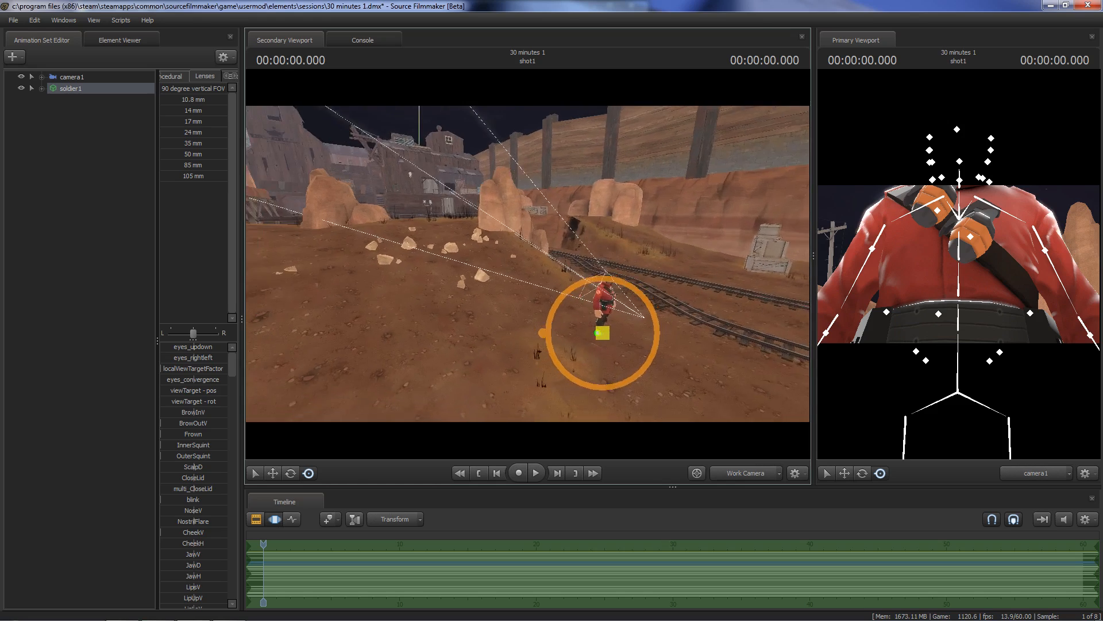
key(w)
drag(604, 368, 526, 217)
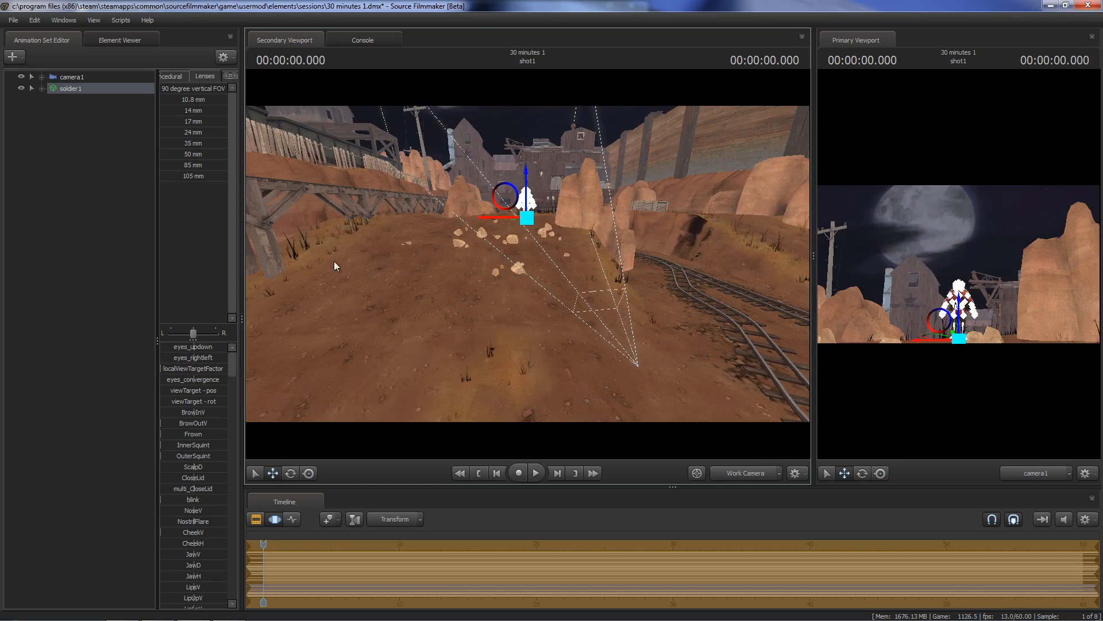
click(141, 157)
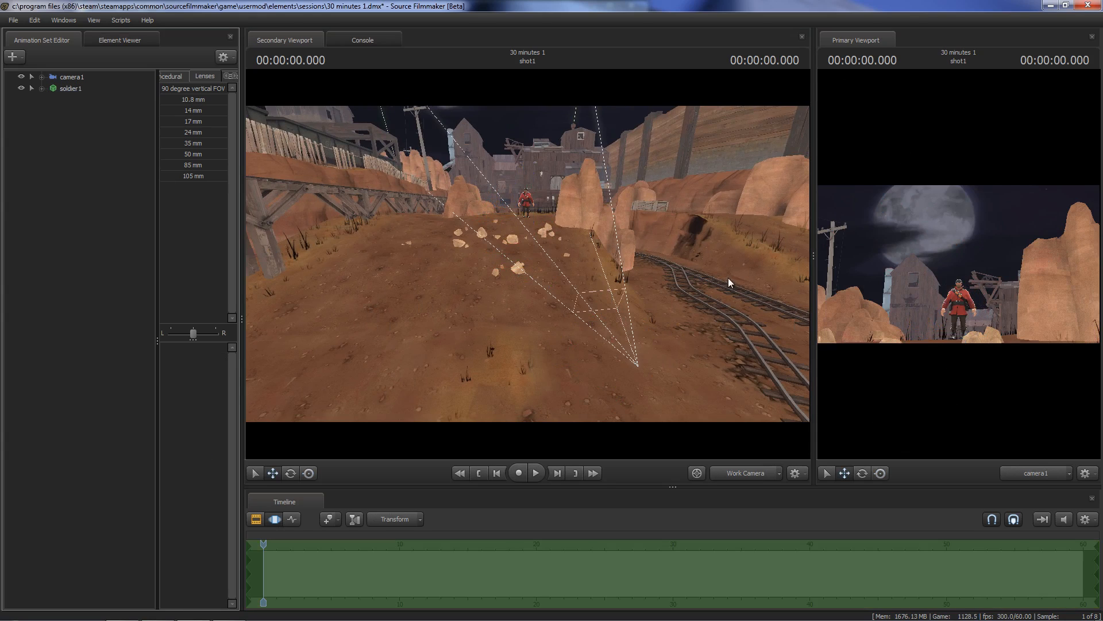
- Widen the primary viewport slightly and fly the work camera up close to the soldier
drag(813, 254, 778, 271)
drag(574, 247, 604, 196)
key(w)
mouse_move(510, 264)
mouse_down()
mouse_move(497, 276)
mouse_move(498, 302)
mouse_move(510, 266)
mouse_up()
key(w)
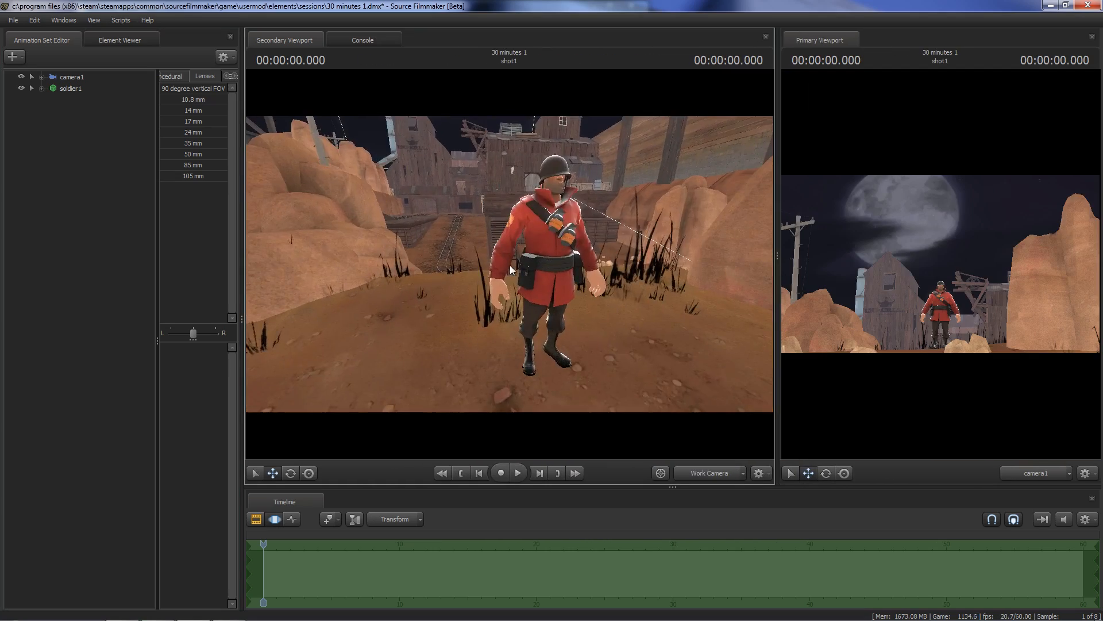
- Slide the soldier model sideways and slightly back along the ground so he stands in front of the crown-signed barn in the camera view
click(70, 88)
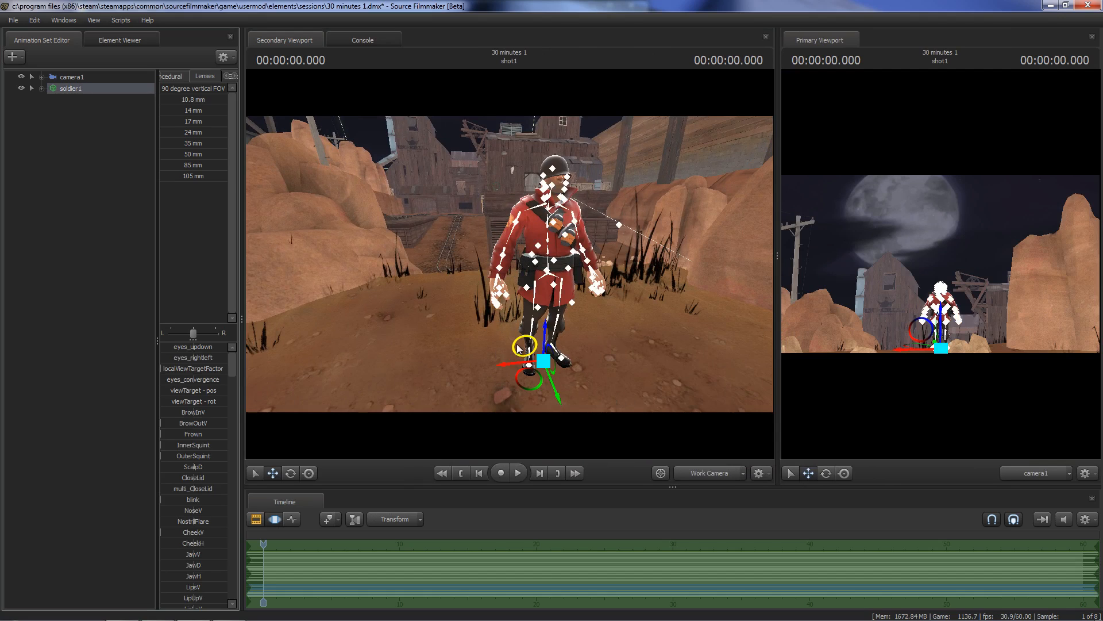
drag(547, 368, 514, 365)
mouse_move(490, 358)
mouse_down()
mouse_move(574, 353)
mouse_move(411, 353)
mouse_move(486, 349)
mouse_up()
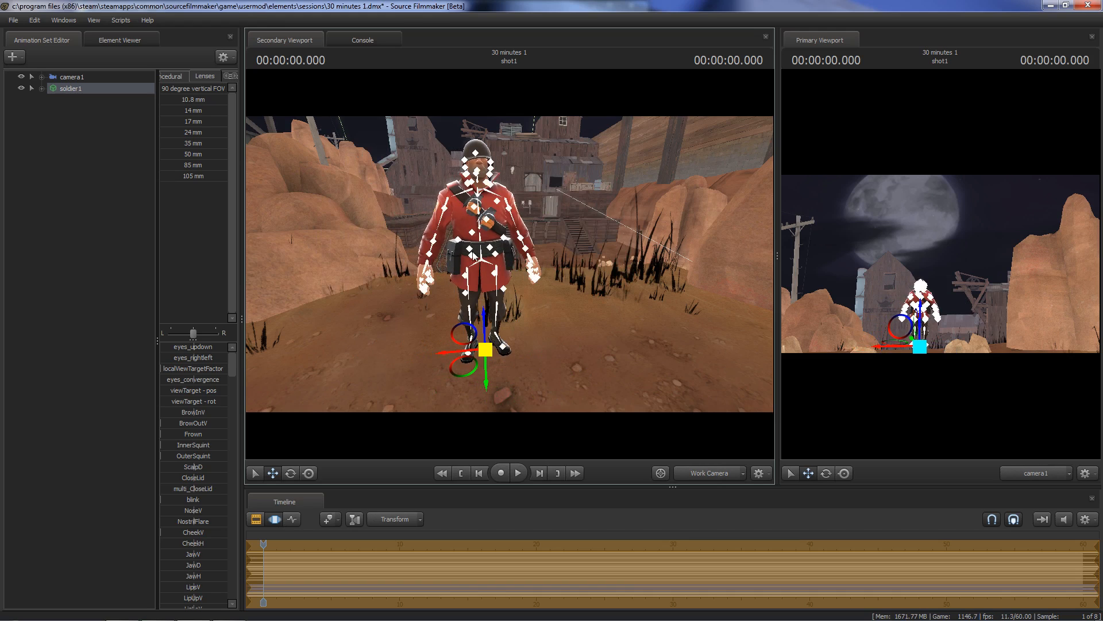
- Enlarge the primary viewport and fly camera1 close to the soldier, framing him from the thighs up, right of centre
click(69, 77)
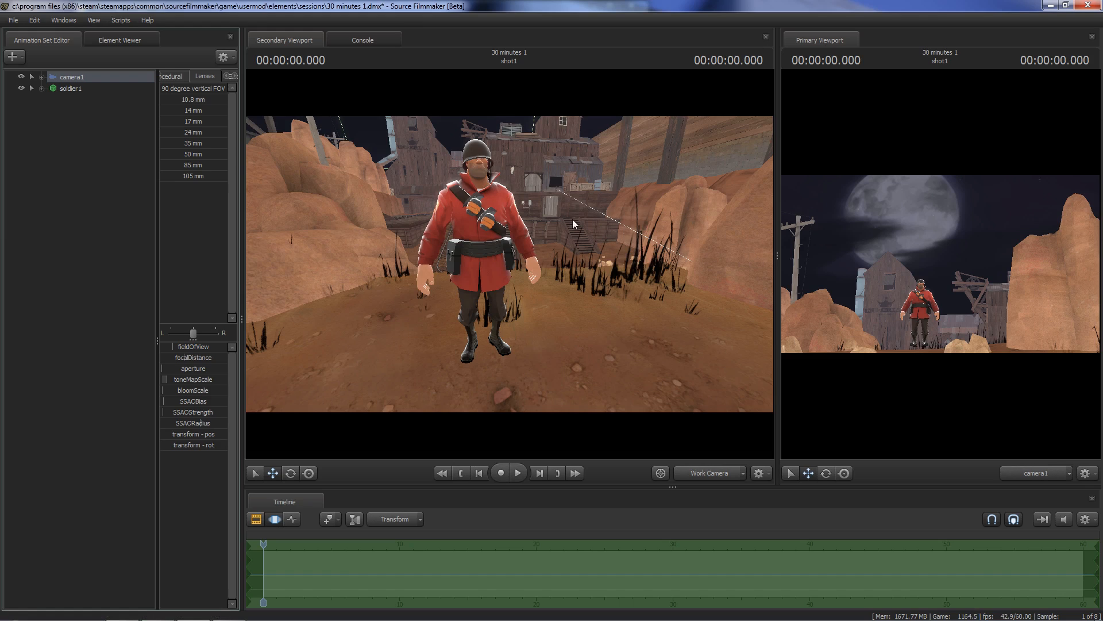
drag(777, 257, 89, 288)
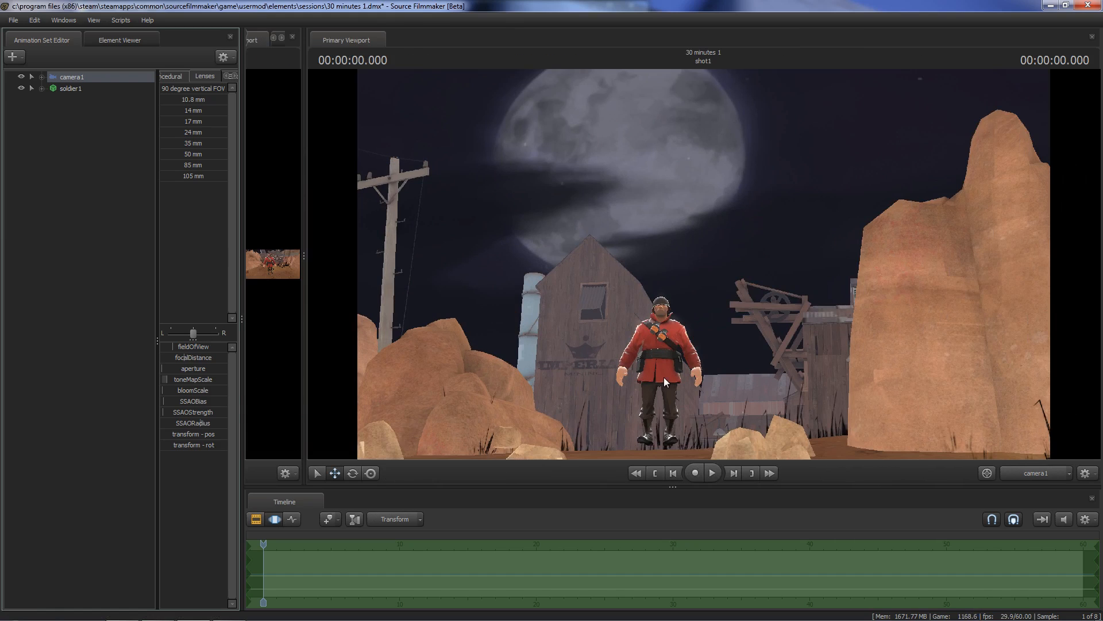
drag(664, 312, 639, 337)
key(s)
key(w)
key(w)
key(x)
key(w)
scroll(667, 329, up, 2)
scroll(667, 330, down, 4)
scroll(666, 330, down, 1)
key(d)
key(w)
drag(704, 265, 728, 292)
key(w)
key(s)
key(w)
key(a)
key(a)
key(a)
key(a)
key(d)
key(a)
key(a)
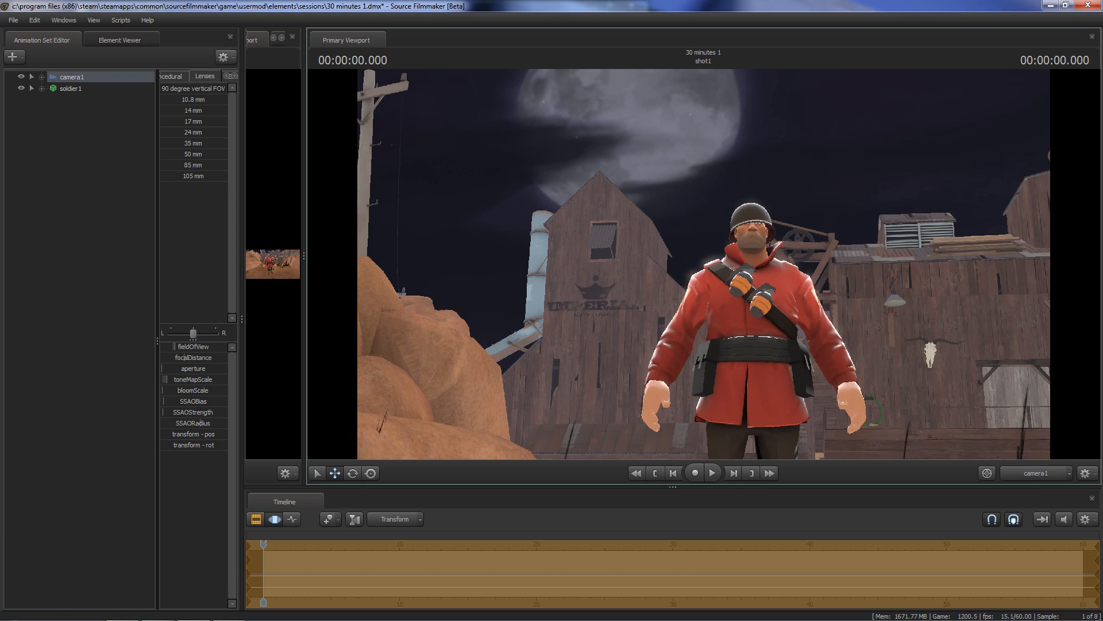
- Shift and turn camera1 so the soldier stands near the right side of the frame, with the moon and utility pole in view
key(a)
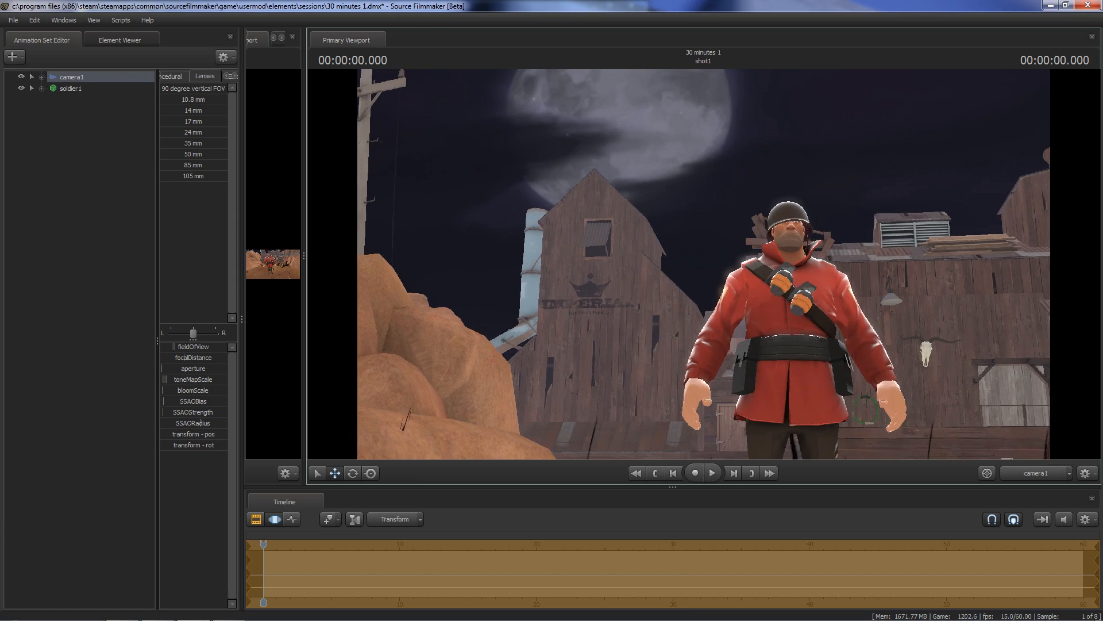
key(a)
mouse_move(728, 292)
mouse_down()
mouse_move(729, 303)
mouse_move(729, 273)
mouse_move(708, 273)
mouse_move(717, 273)
mouse_up()
key(d)
key(x)
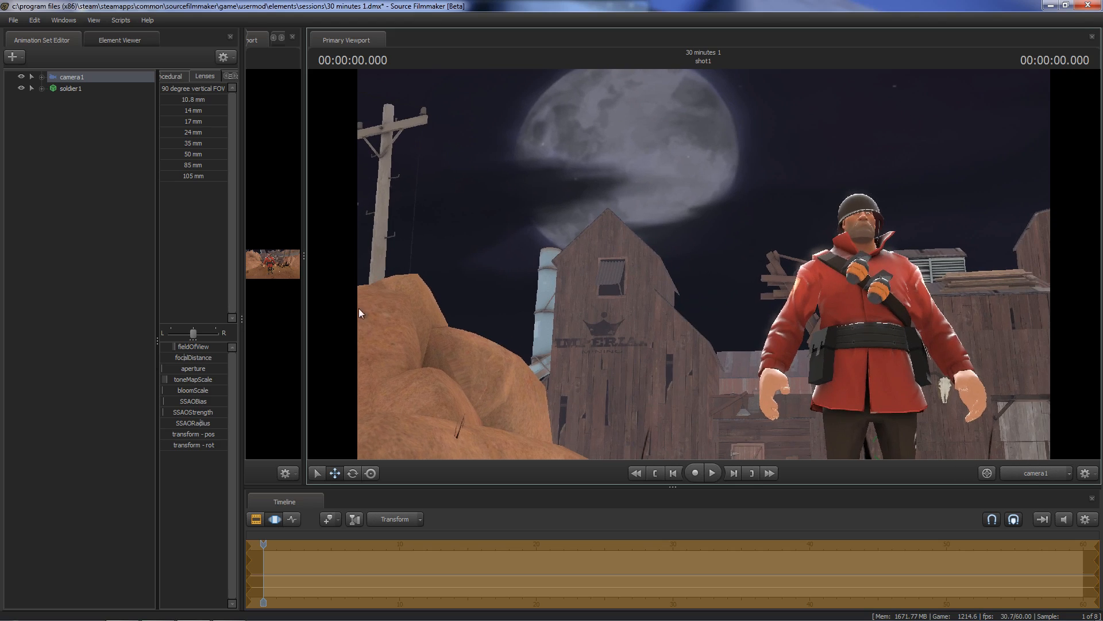
- Widen the secondary viewport and rotate the soldier model slightly so he faces toward the moon side of the frame
click(299, 257)
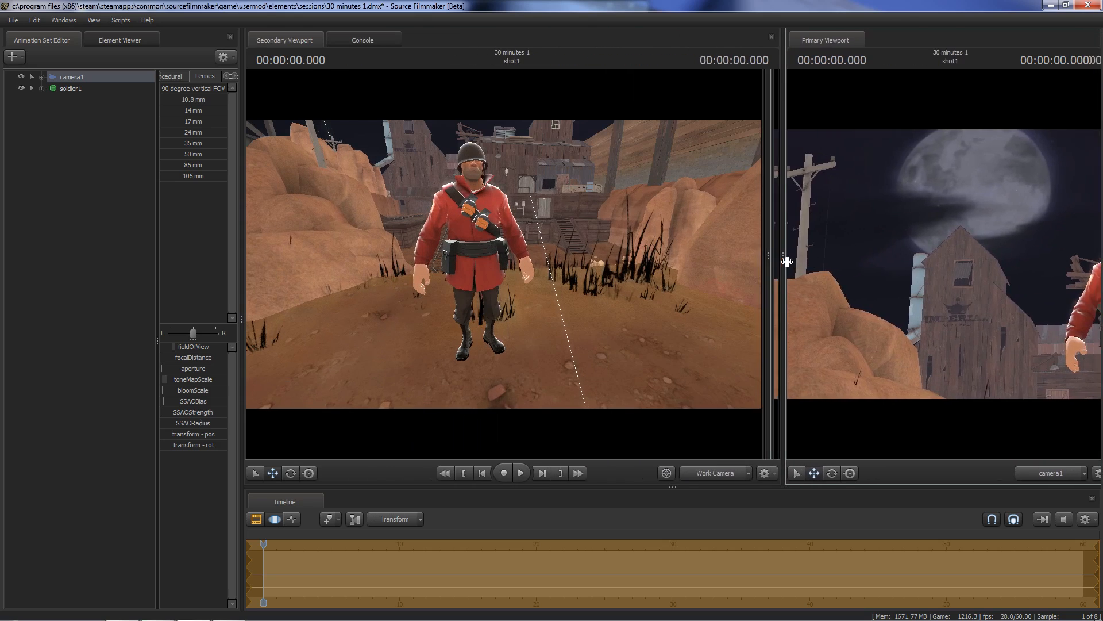
click(71, 88)
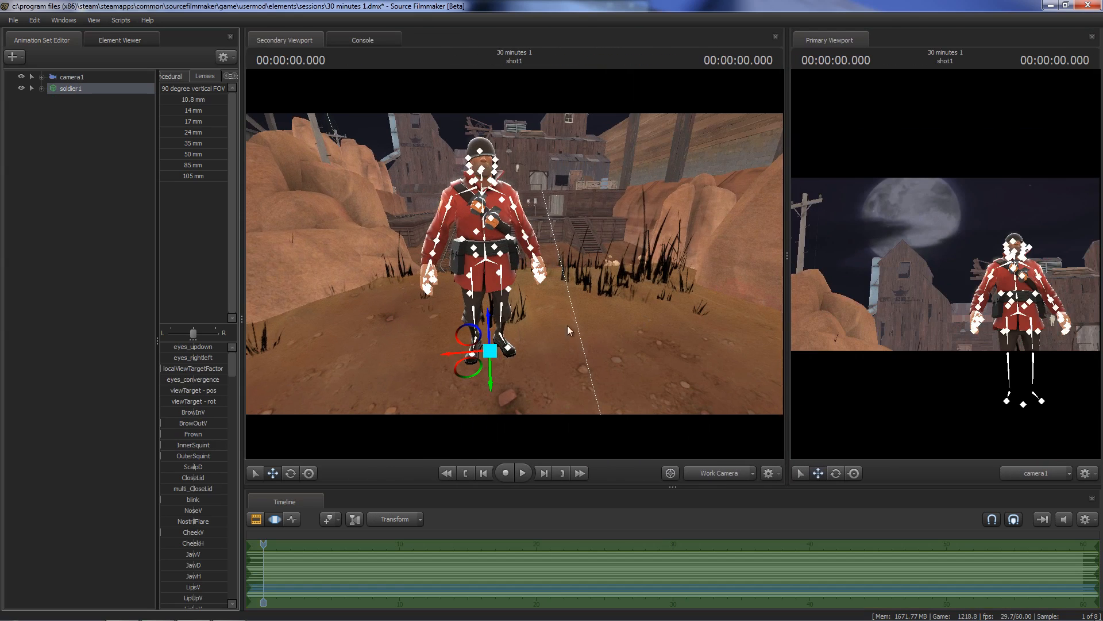
key(e)
drag(493, 386, 492, 339)
key(w)
middle_drag(492, 339, 513, 264)
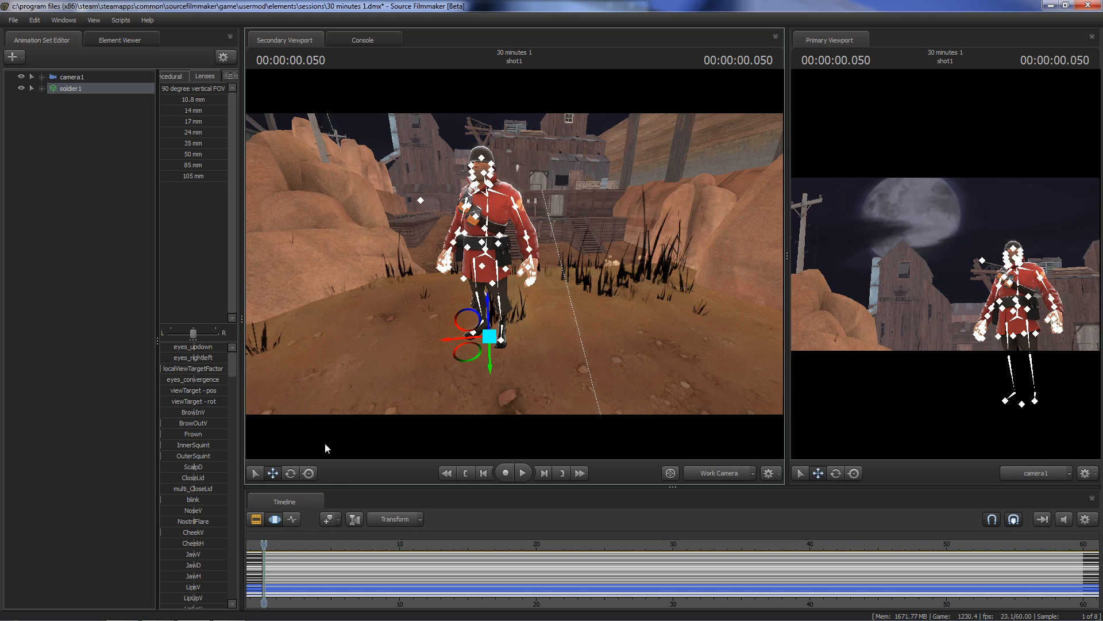
- Restore the time selection over the whole shot and return the playhead to the start of the shot
click(494, 544)
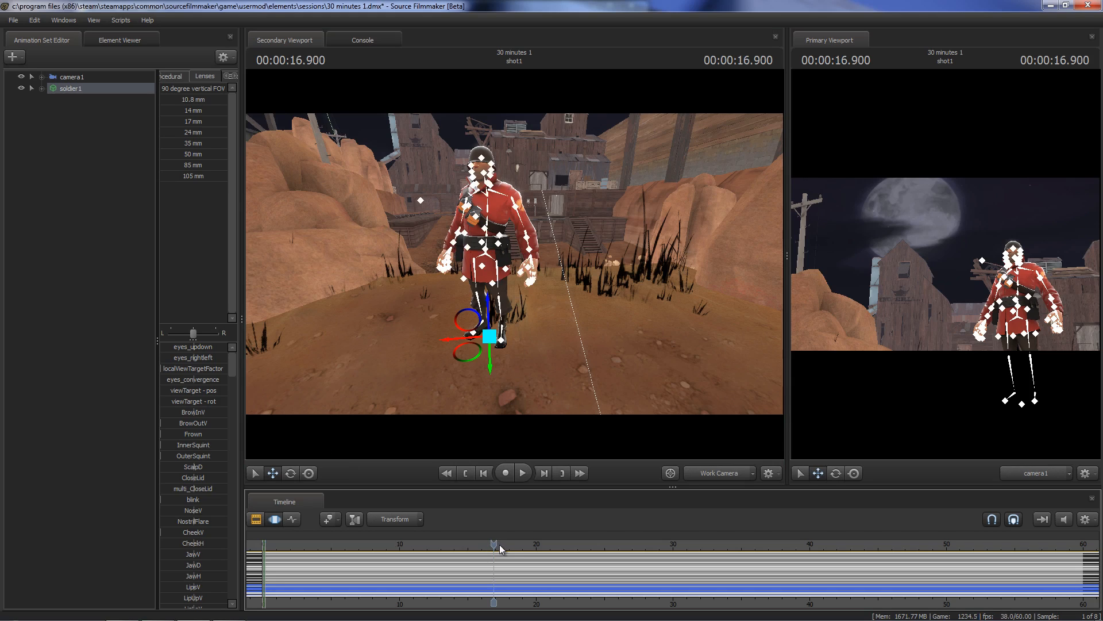
drag(494, 544, 267, 541)
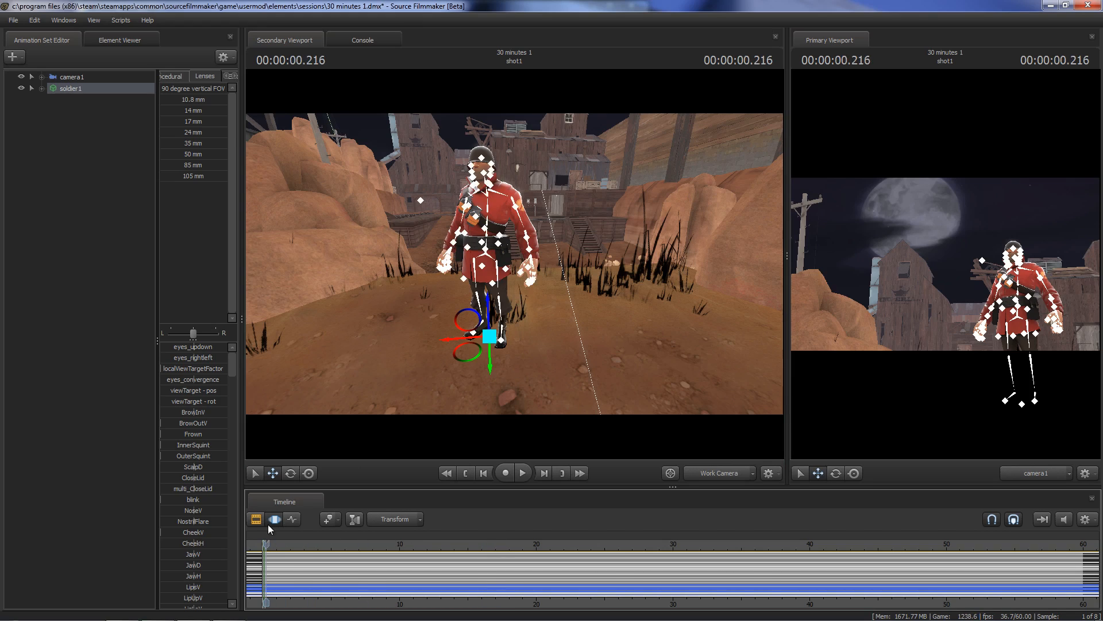
click(269, 522)
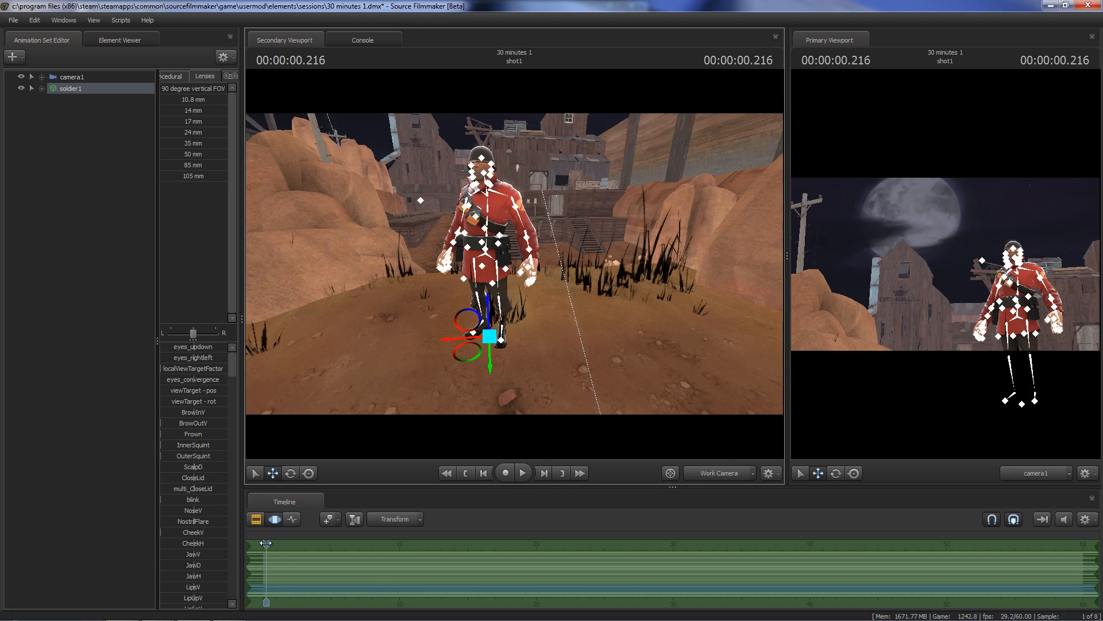
drag(265, 542, 261, 543)
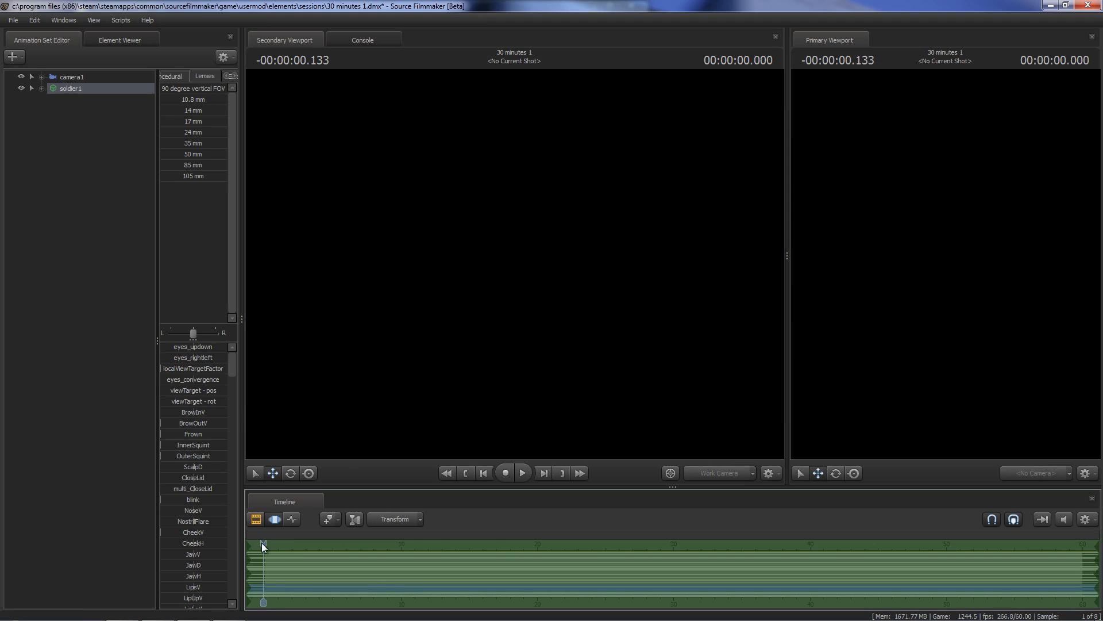
key(Home)
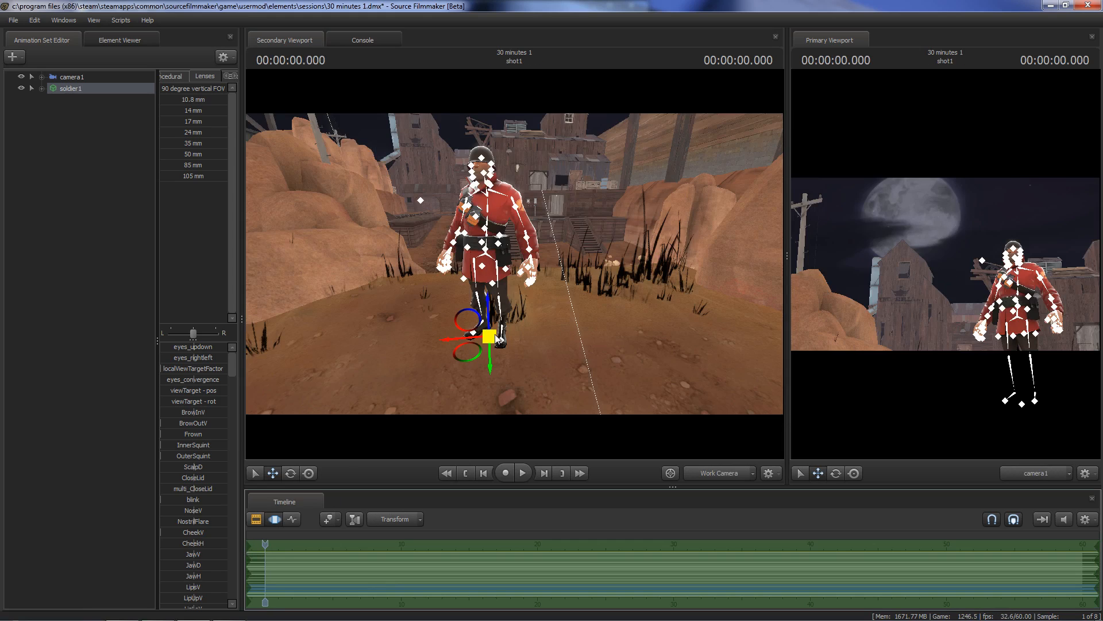
- Move the soldier model slightly back along the ground, fine-tuning his position with the primary viewport widened
mouse_move(487, 338)
mouse_down()
mouse_move(492, 313)
mouse_move(484, 327)
mouse_up()
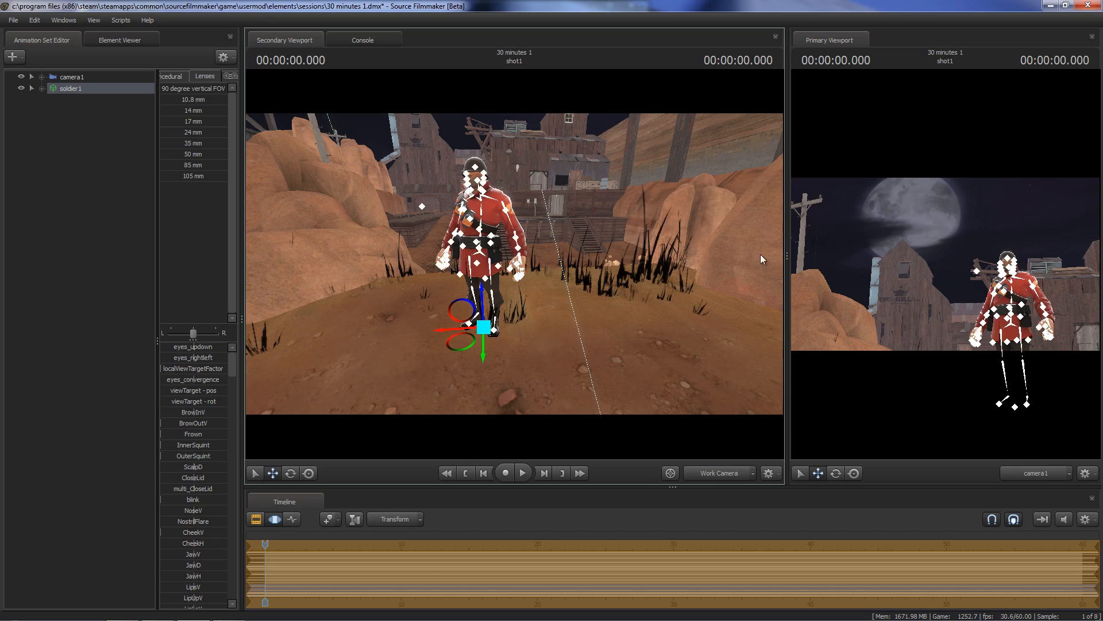
drag(787, 256, 547, 280)
drag(377, 281, 378, 293)
- Import the taunt_coffee sequence onto the soldier1 animation set
right_click(85, 87)
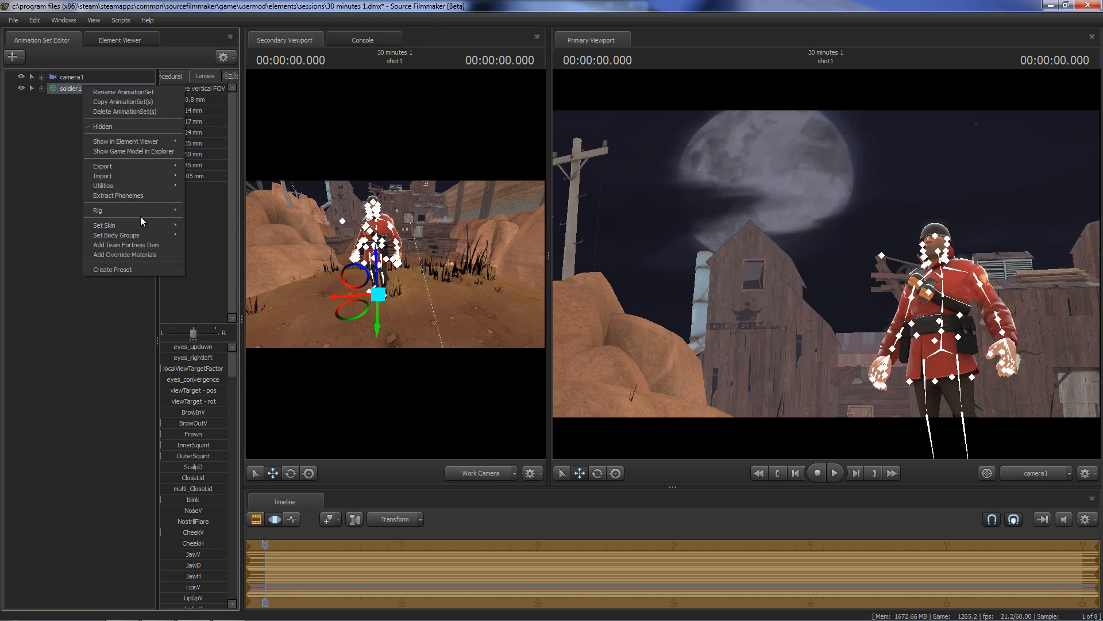
mouse_move(134, 178)
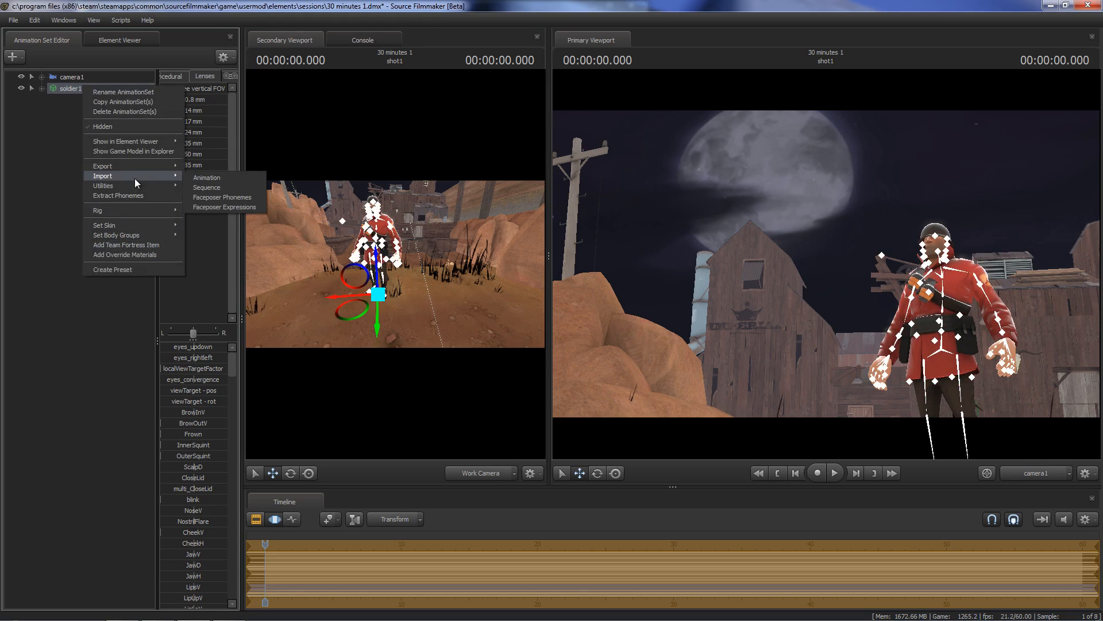
click(216, 186)
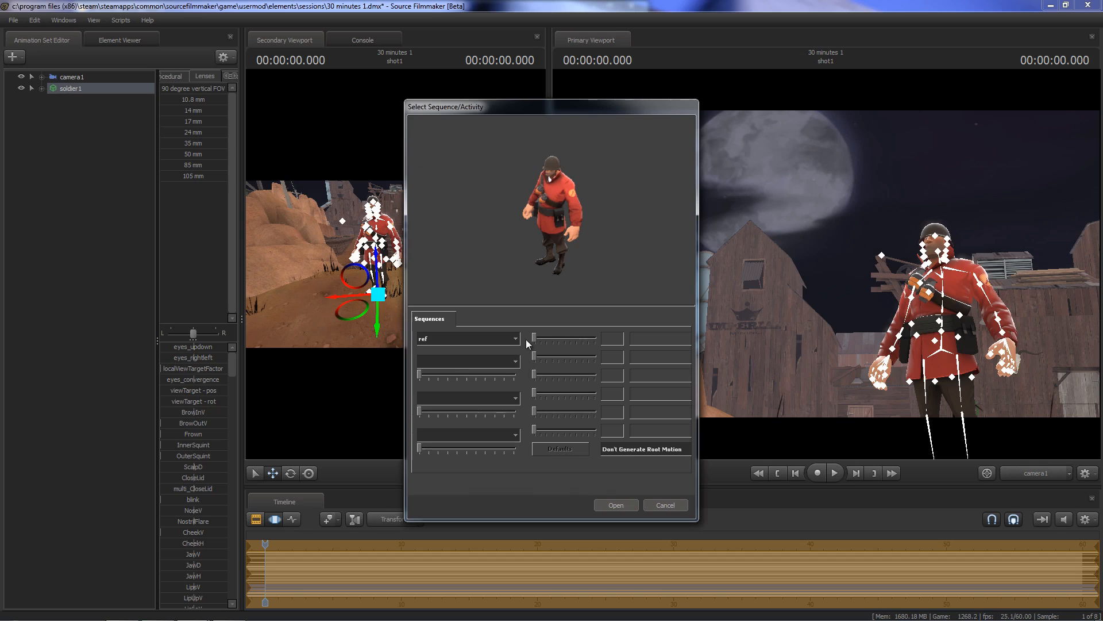
click(513, 339)
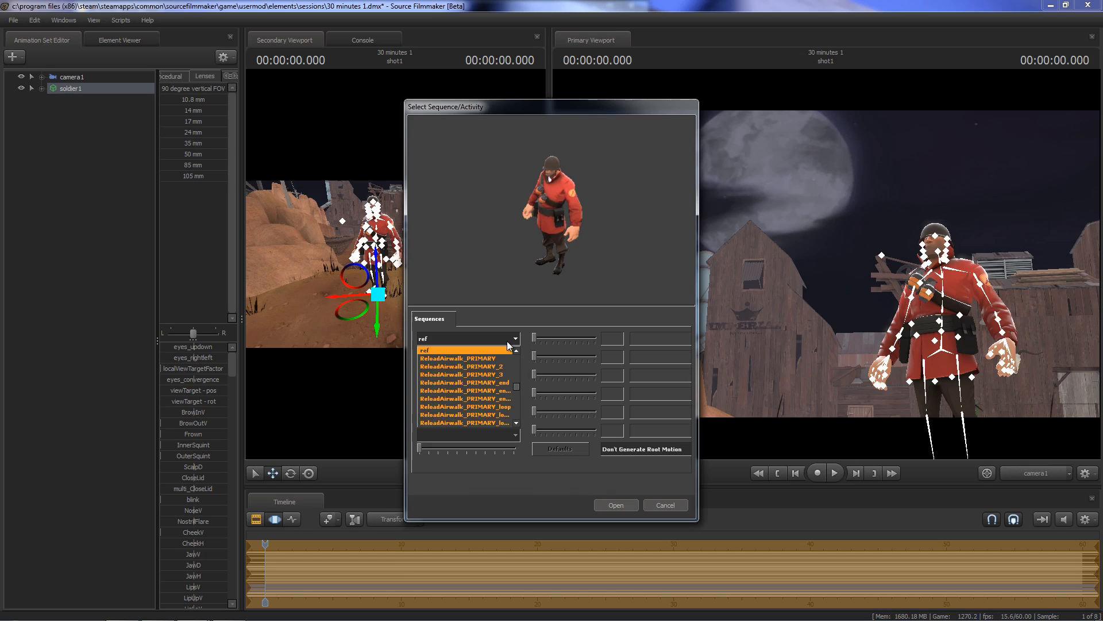
key(t)
scroll(481, 386, down, 4)
click(457, 399)
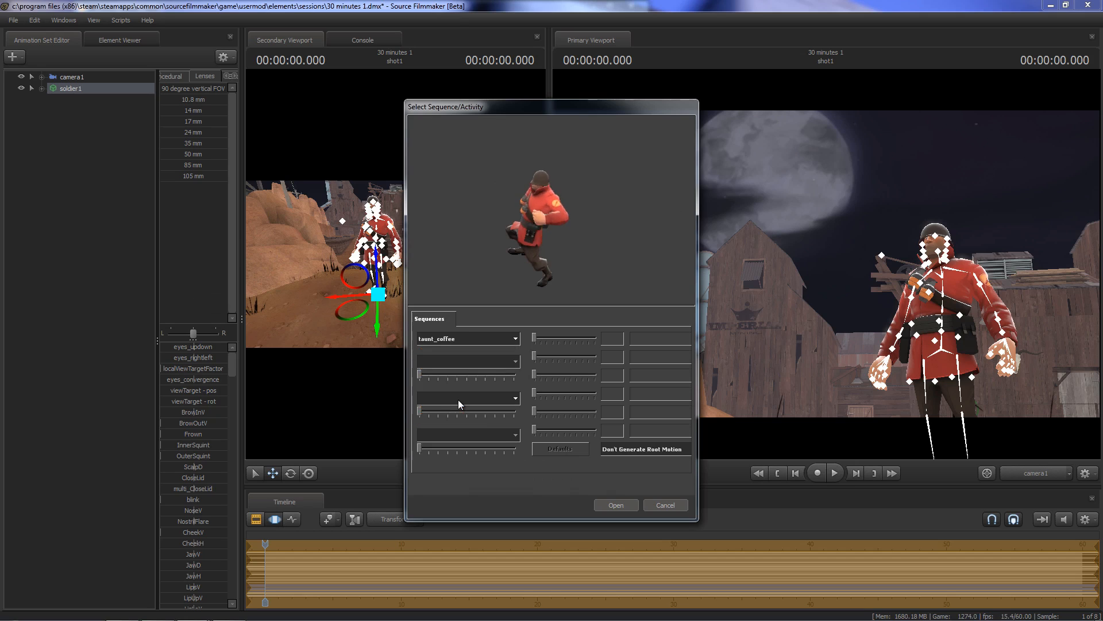
click(614, 505)
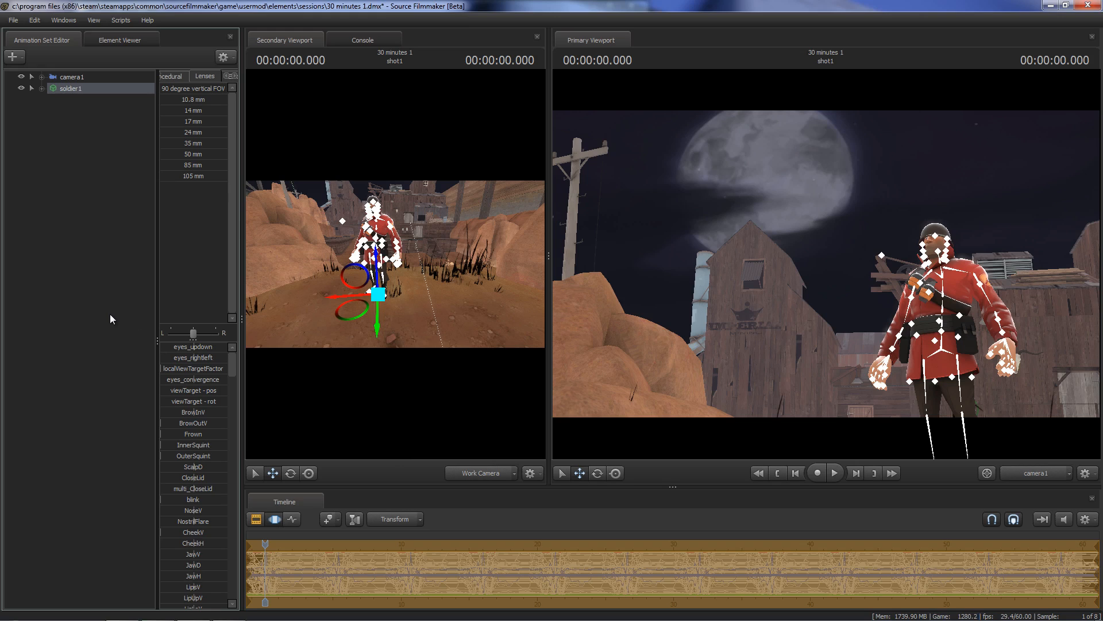
- Play into the taunt, adjust the soldier model's facing with a small rotation, and clear the selection
key(space)
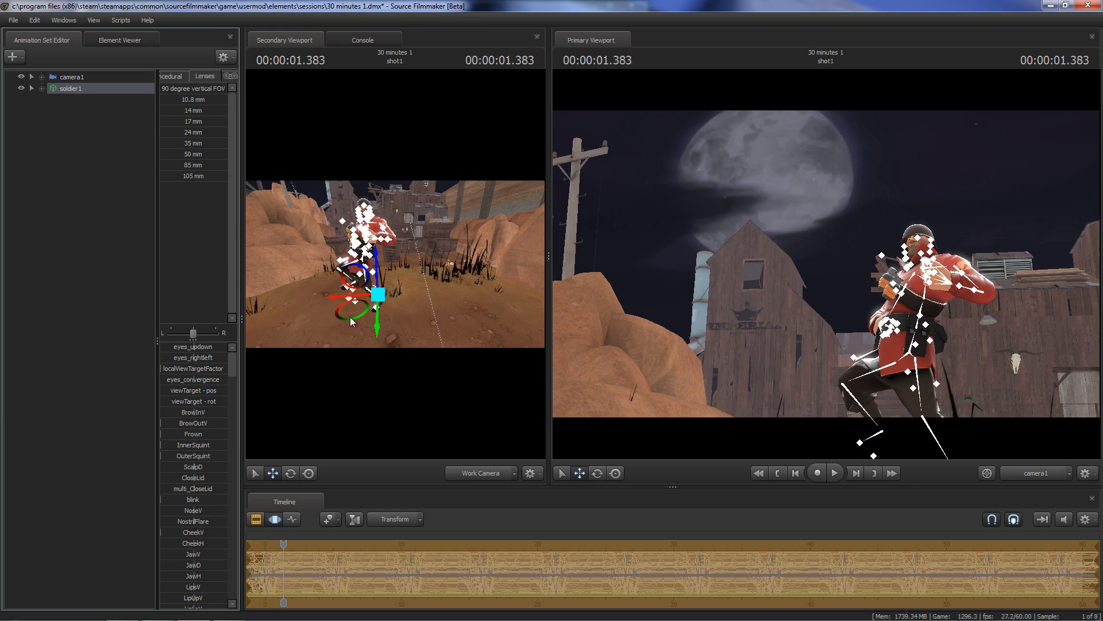
key(e)
drag(379, 328, 397, 329)
click(104, 288)
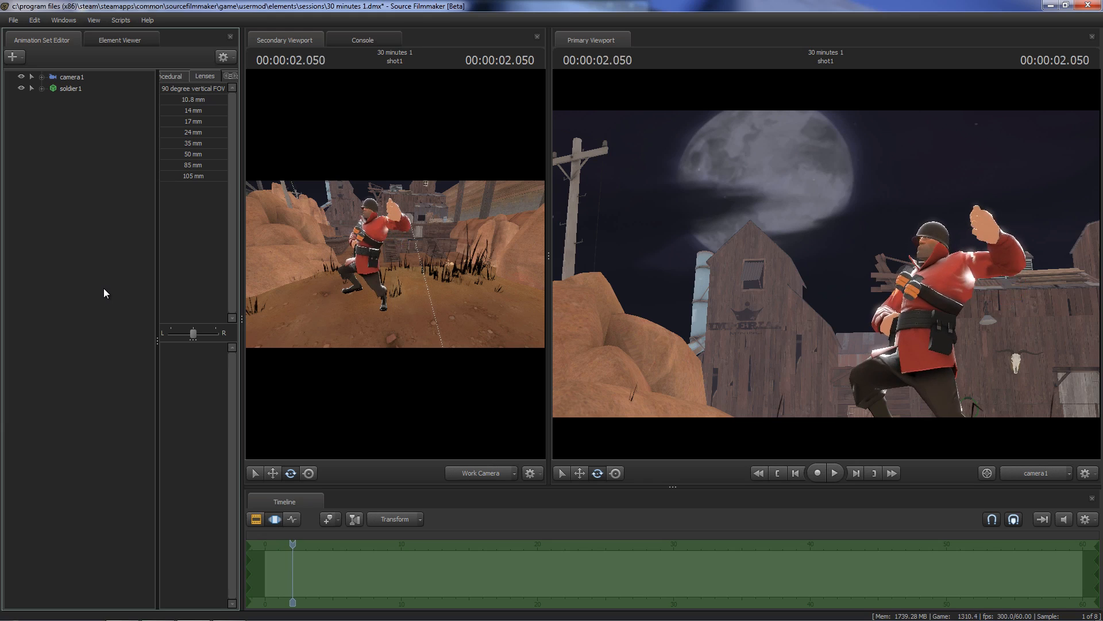
- Step through the taunt frame by frame and park the playhead at 00:00:01.916 on the raised-hand pose
key(Left)
key(Left)
key(Left)
key(Left)
key(Left)
key(Left)
key(Left)
key(Left)
key(Left)
key(Left)
key(Left)
key(Left)
key(Left)
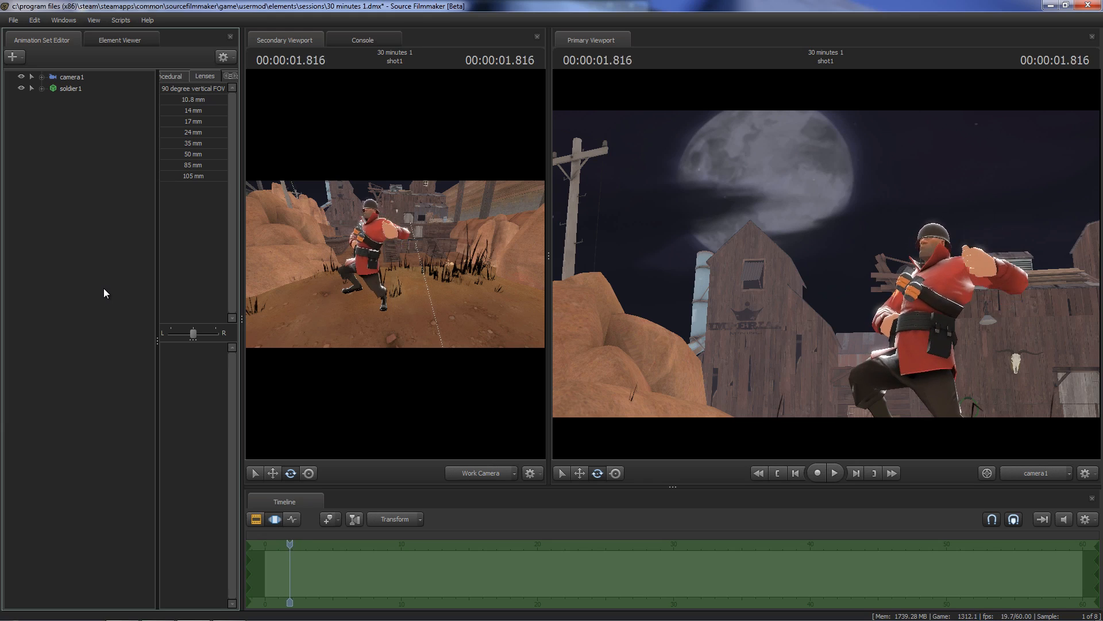
key(space)
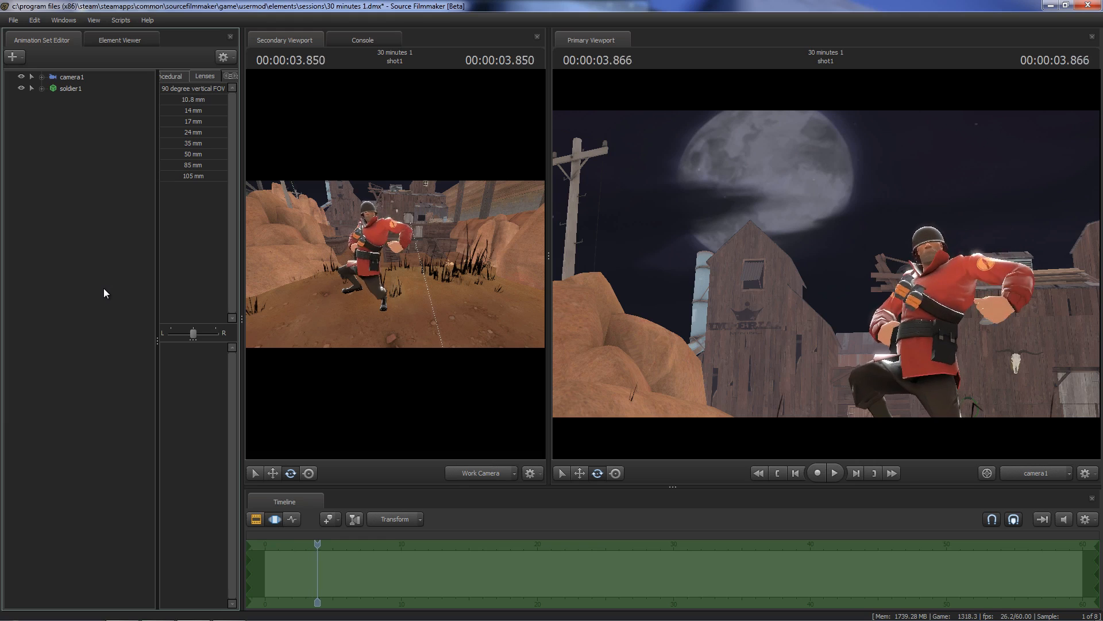
key(Right)
key(Right)
key(Right)
key(Right)
key(Right)
key(Right)
key(Right)
key(Right)
key(Right)
key(Right)
key(Right)
key(Left)
key(Left)
key(Left)
key(Left)
key(Left)
key(Left)
key(Left)
key(Left)
key(Left)
key(Left)
key(Left)
key(Left)
key(Left)
key(Left)
key(Left)
key(Left)
key(Left)
key(Left)
key(Left)
key(Left)
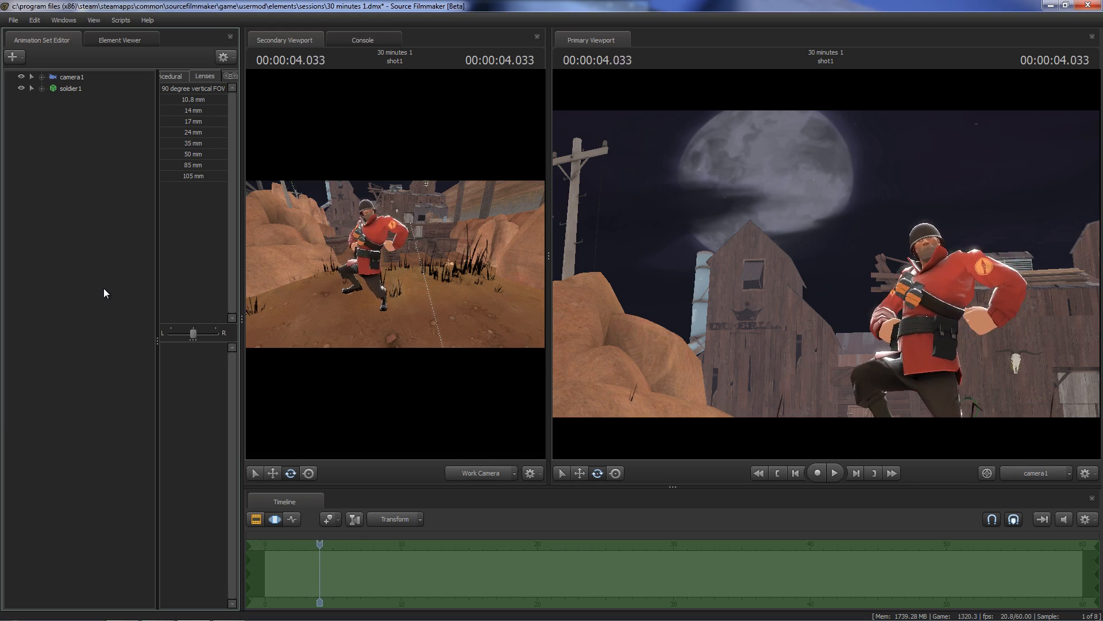
key(Left)
key(Left)
key(Left)
key(Left)
key(Left)
key(Left)
key(Left)
key(Left)
key(Left)
key(Left)
key(Left)
key(Left)
key(Left)
key(Left)
key(Left)
key(Left)
key(Left)
key(Left)
key(Left)
key(Left)
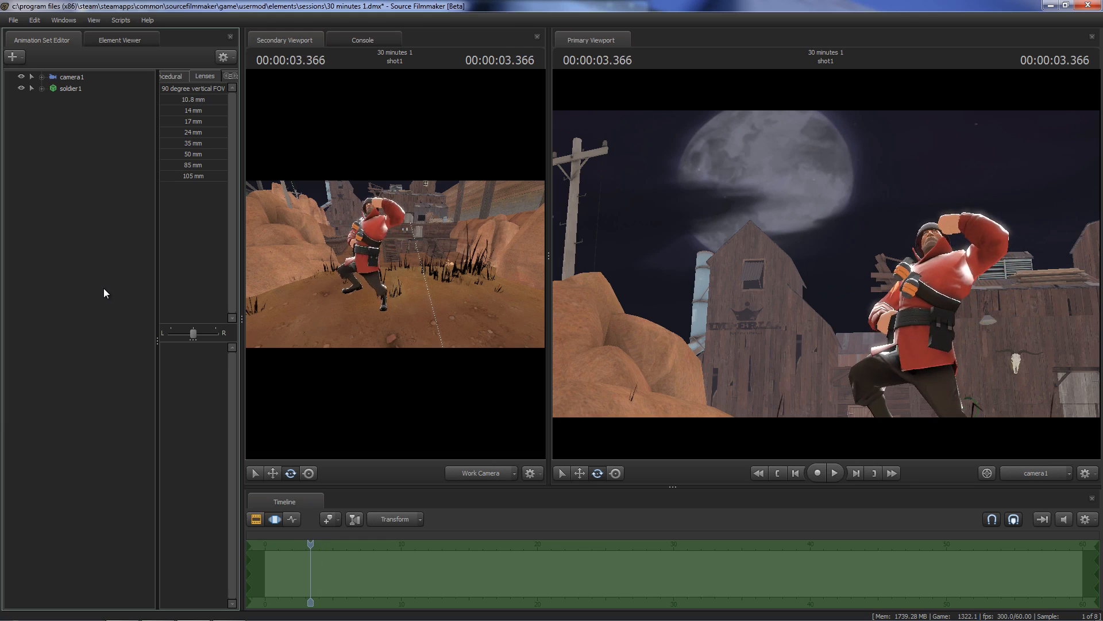
key(Left)
key(Left)
key(Left)
key(Left)
key(Left)
key(Left)
key(Left)
key(Left)
key(Left)
key(Left)
key(Left)
key(Left)
key(Left)
key(Left)
key(Left)
key(Left)
key(Left)
key(Left)
key(Left)
key(Left)
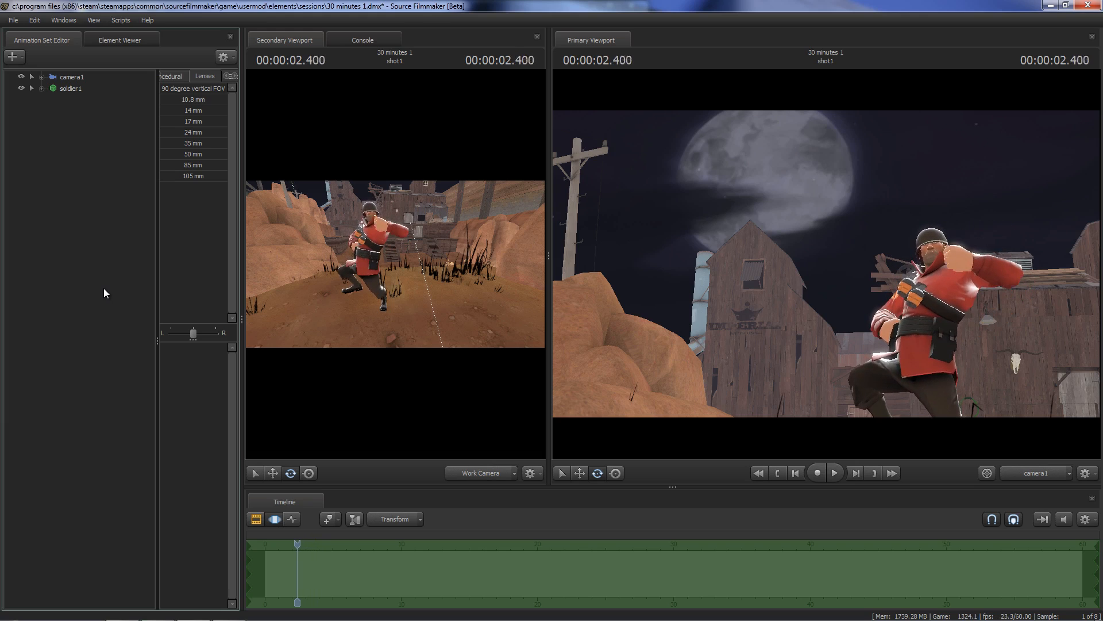
key(Left)
key(Left)
key(Left)
key(Left)
key(Left)
key(Left)
key(Left)
key(Left)
key(Left)
key(Left)
key(Left)
key(Left)
key(Left)
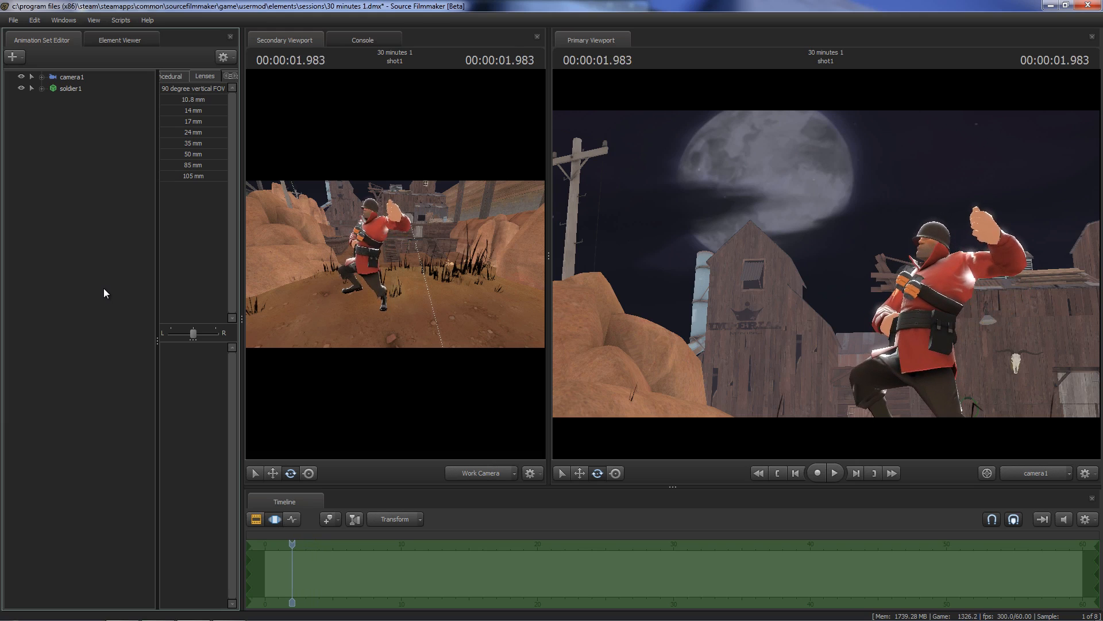
key(Left)
key(Left)
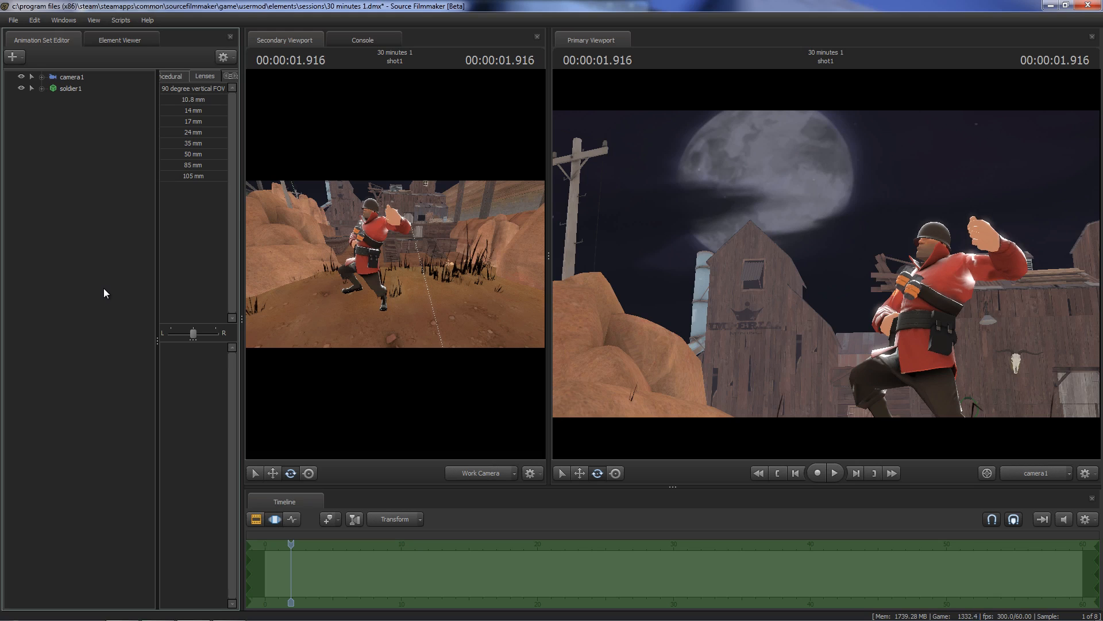
- Hold the soldier's pose at the playhead across the whole shot by applying the full Playhead preset to soldier1
click(73, 91)
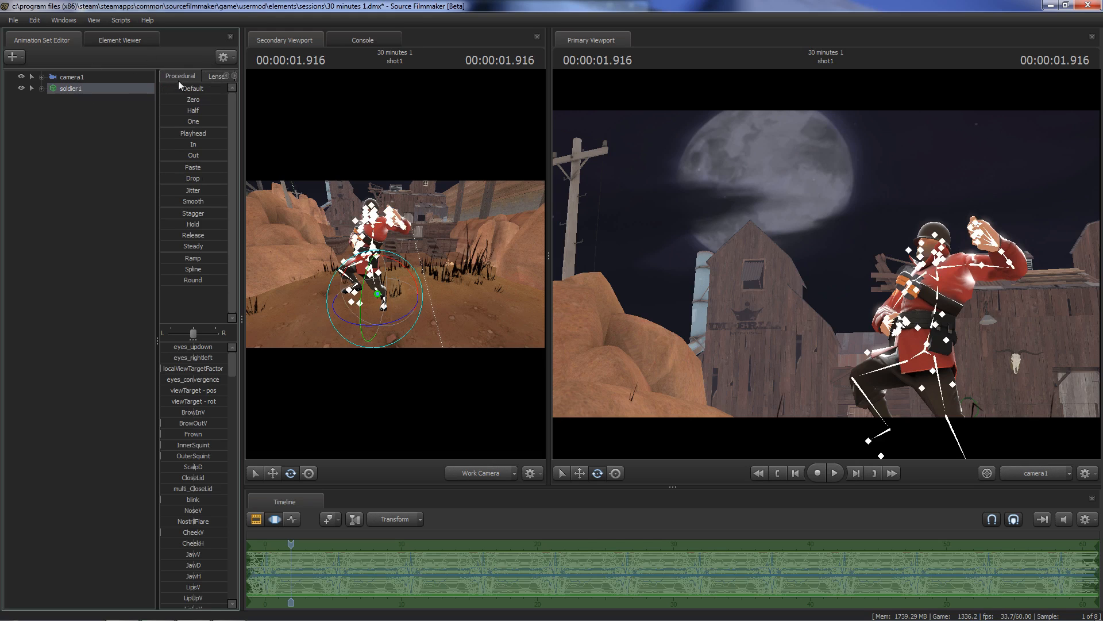
drag(193, 133, 433, 161)
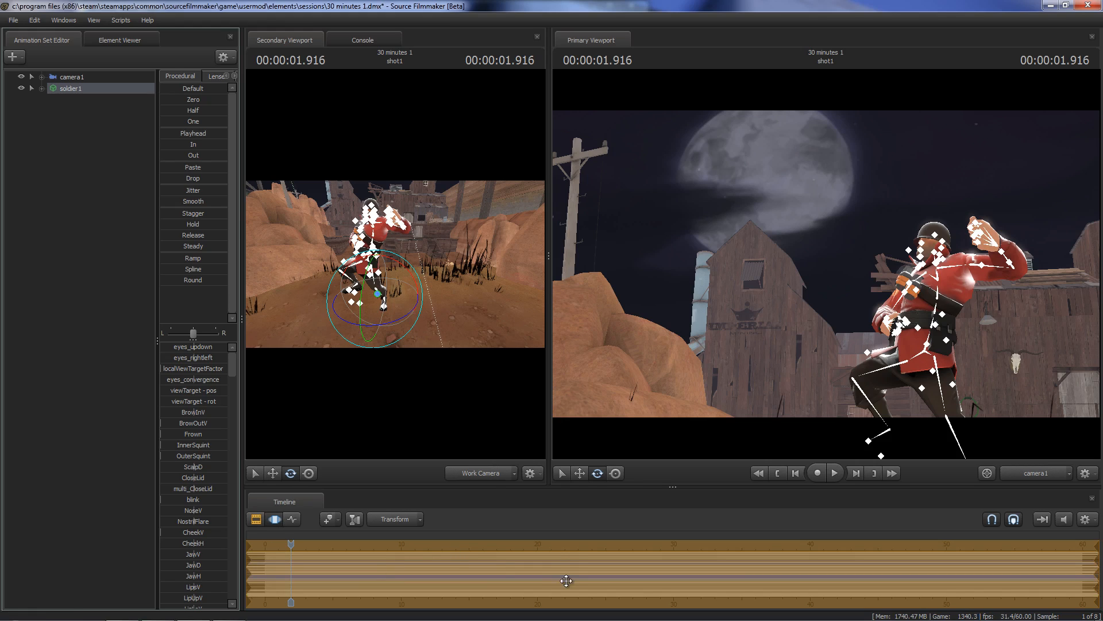
- Return the playhead to the shot's start and confirm the held soldier pose, undoing and restoring it once to compare
key(Home)
key(Return)
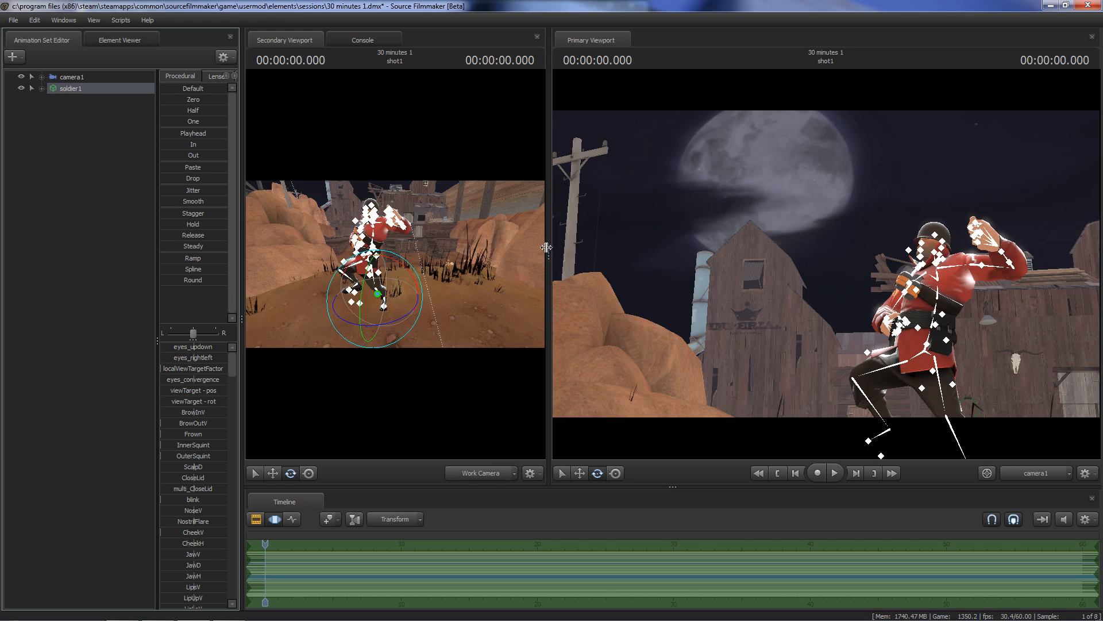
key(ctrl+z)
key(ctrl+z)
key(ctrl+z)
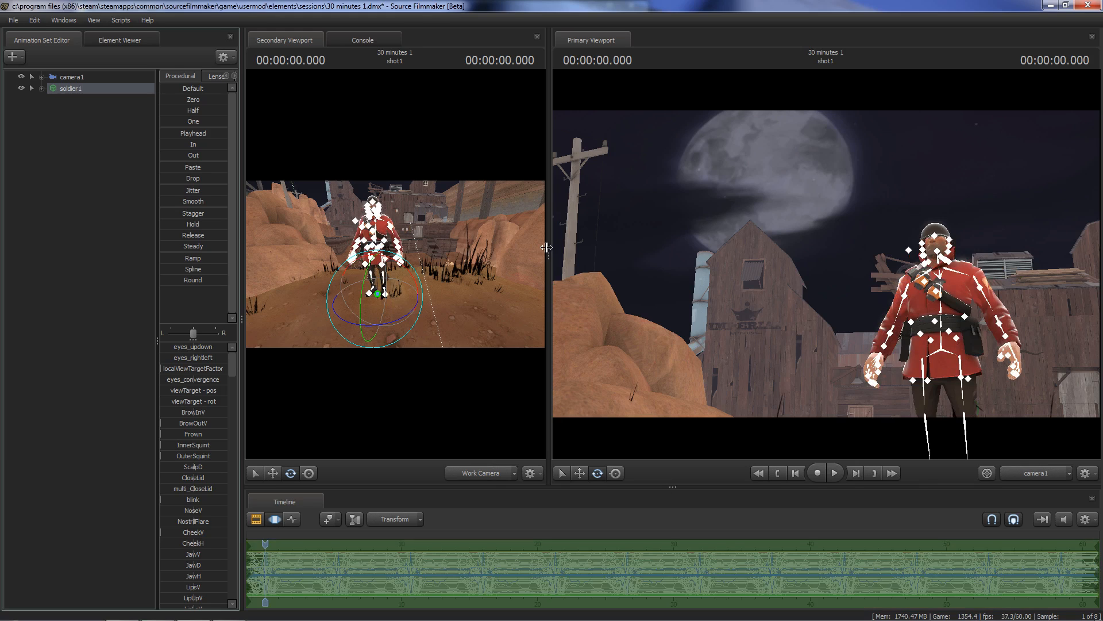
key(ctrl+z)
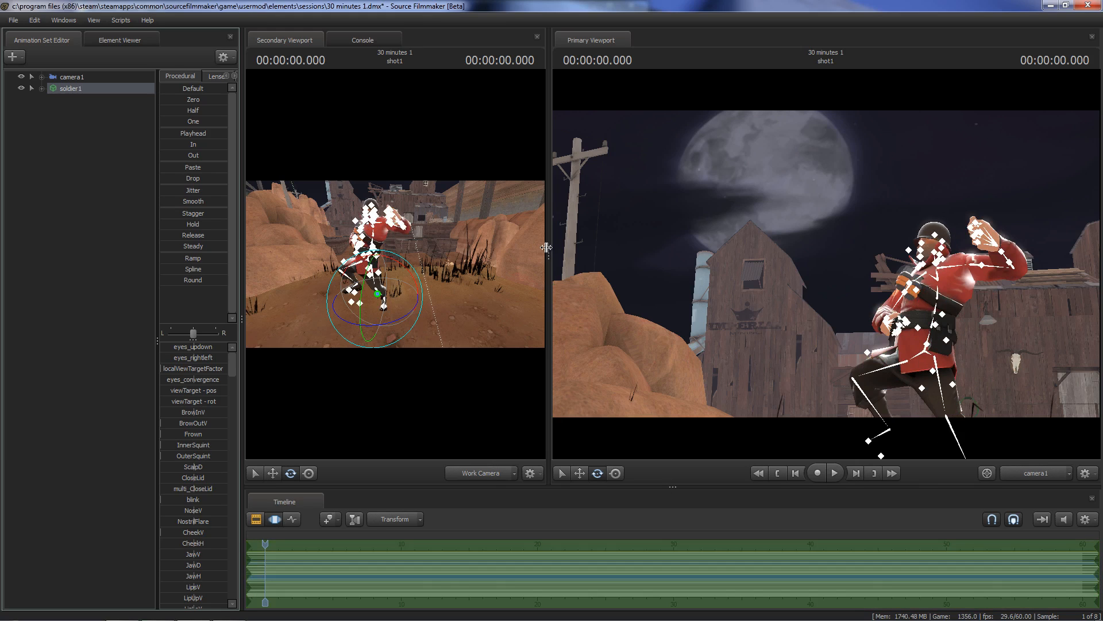
- Enlarge the work camera view and apply the rig_biped_simple rig to soldier1
drag(546, 247, 849, 253)
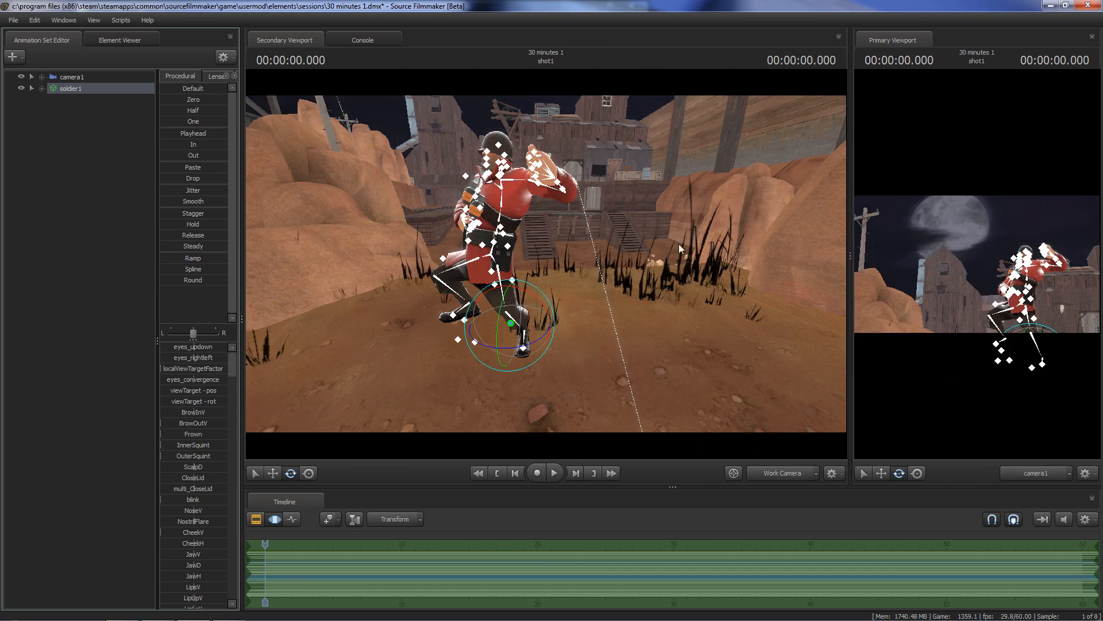
right_click(85, 89)
mouse_move(150, 241)
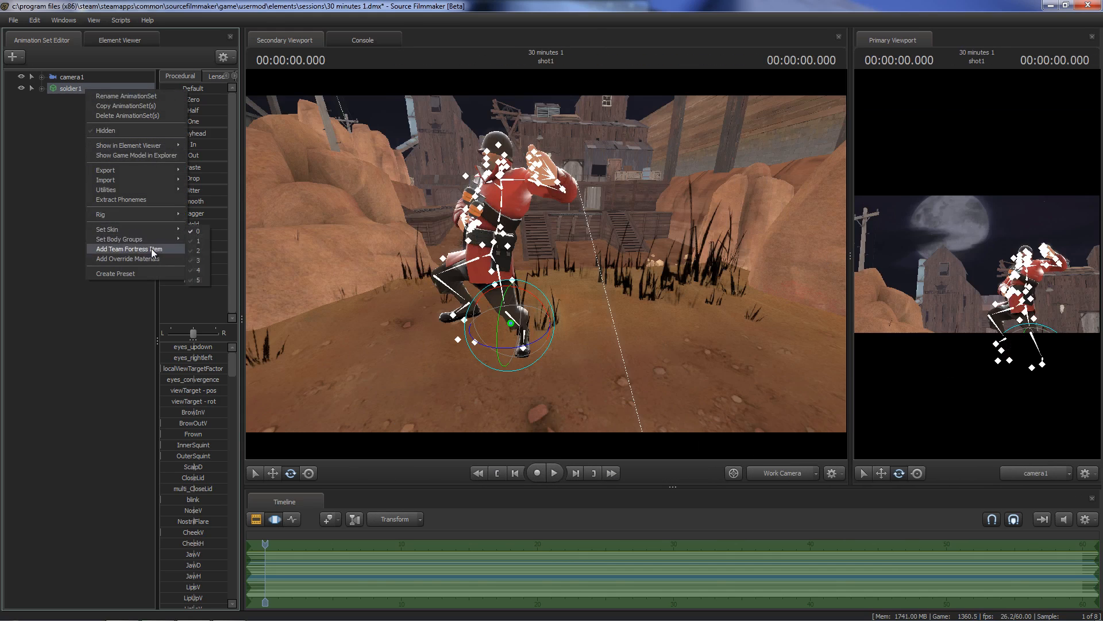
mouse_move(123, 216)
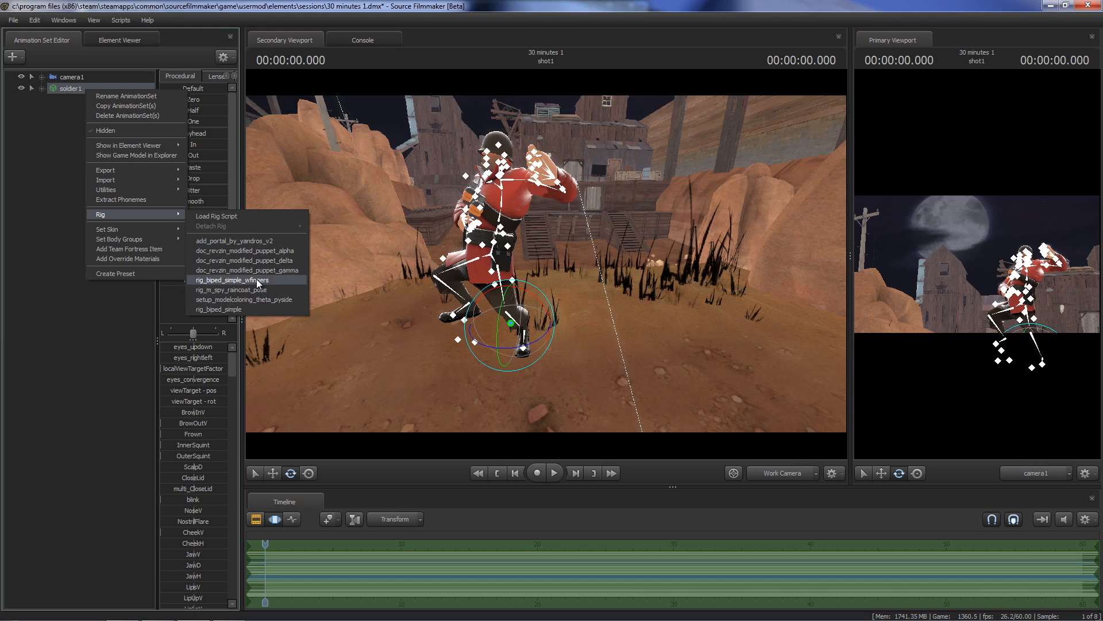
click(250, 312)
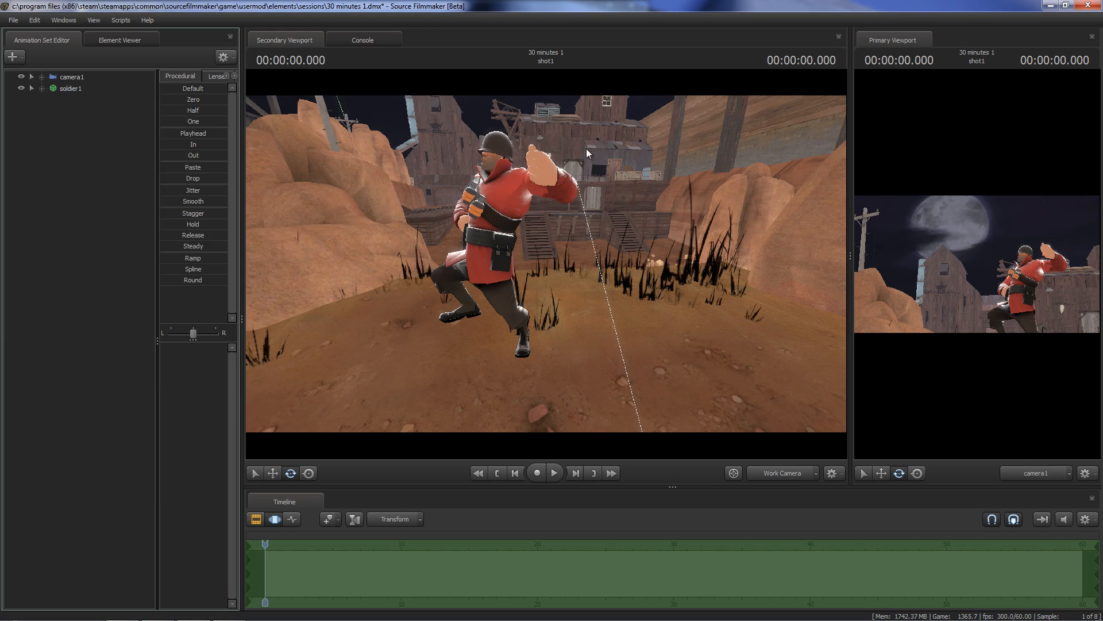
- Enlarge the camera1 view again and turn the whole rigged soldier1 slightly about its vertical axis
drag(685, 214, 627, 196)
key(w)
key(s)
drag(753, 261, 546, 265)
key(w)
drag(356, 265, 395, 268)
key(w)
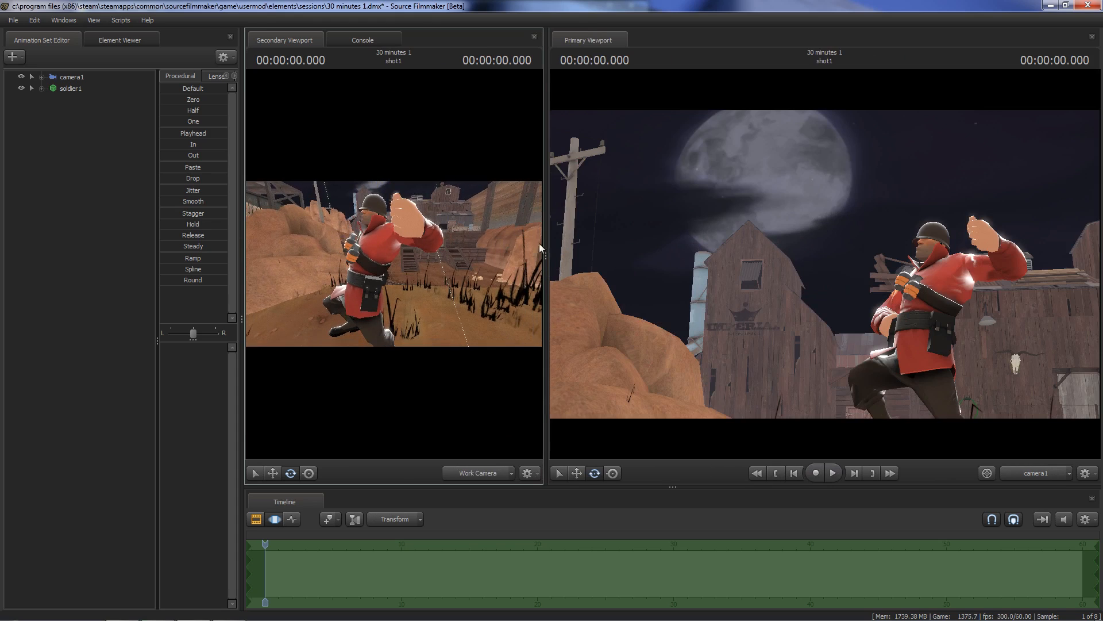
drag(452, 171, 459, 175)
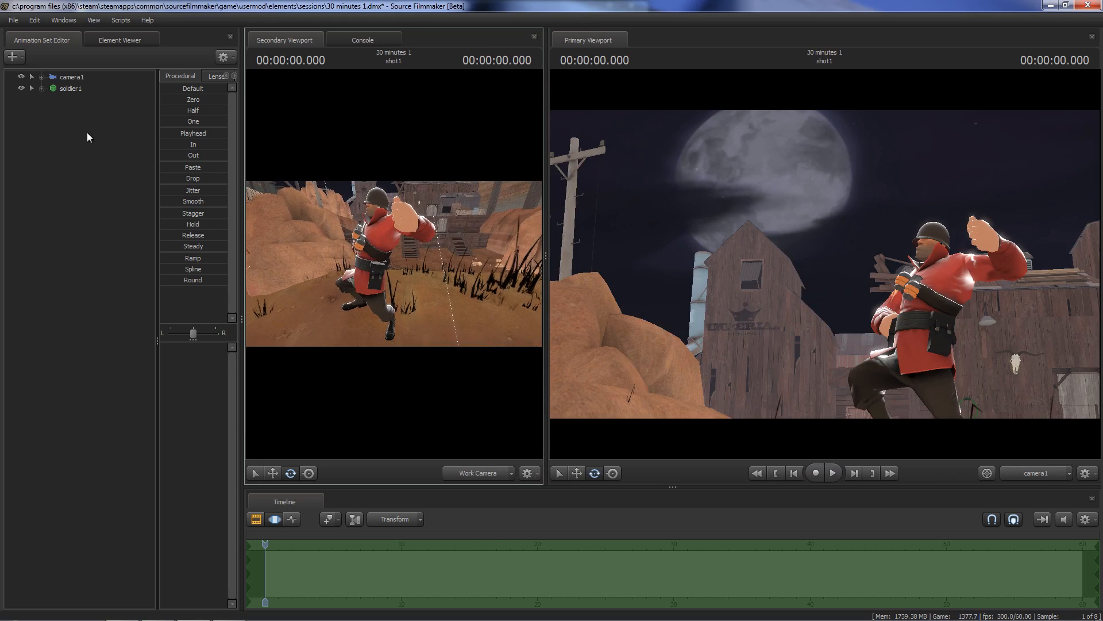
click(79, 89)
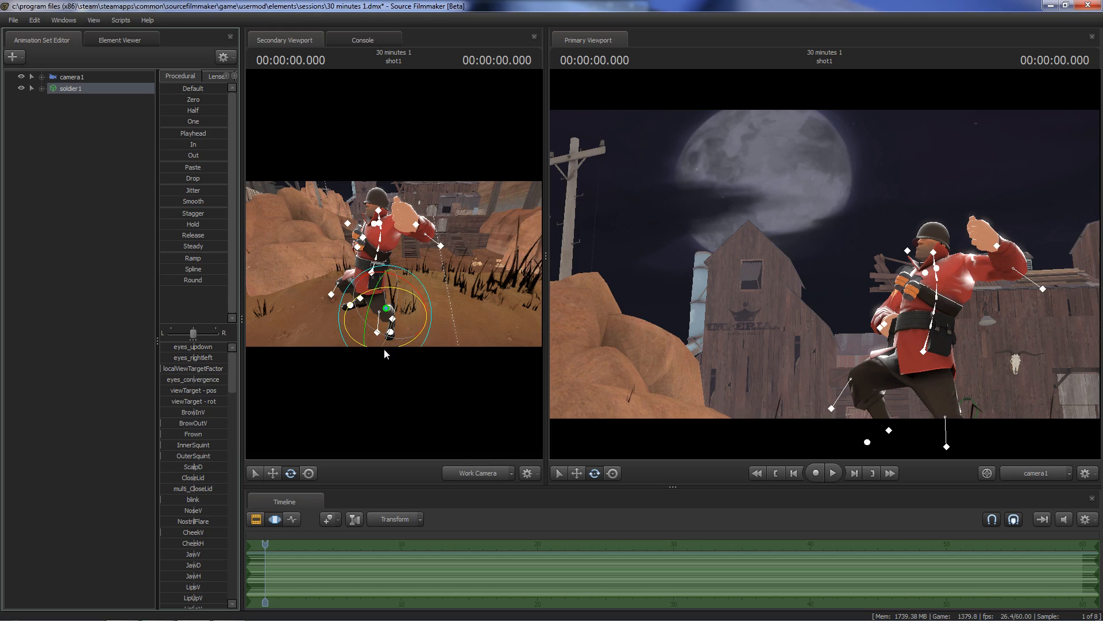
drag(403, 348, 410, 347)
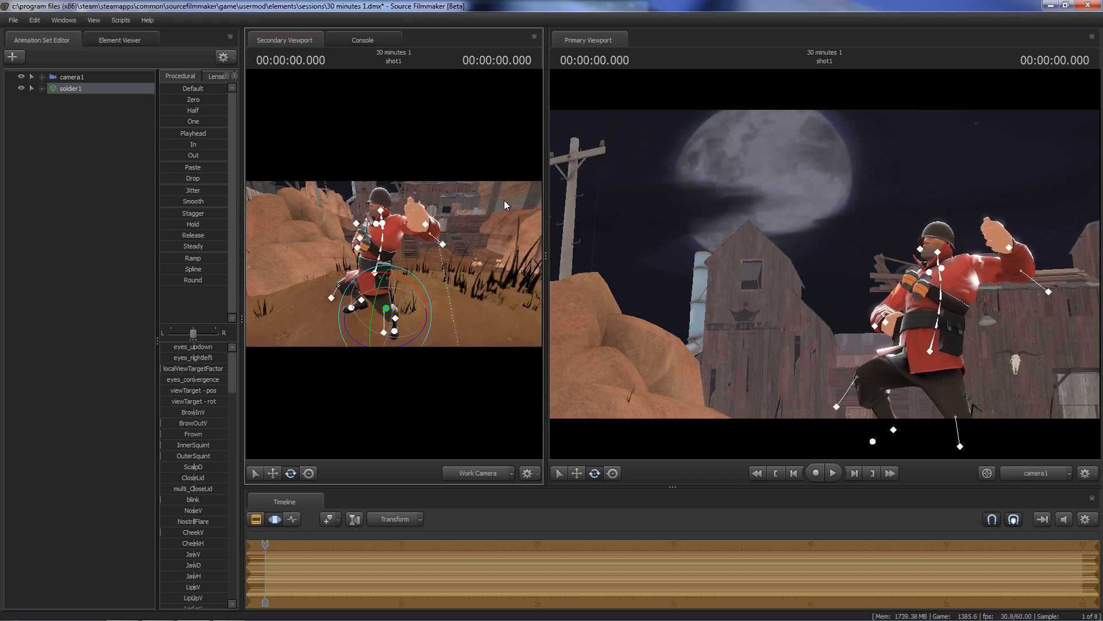
- Move rig_hand_L down from the raised position to in front of the soldier's torso
click(425, 225)
key(w)
drag(429, 202, 407, 232)
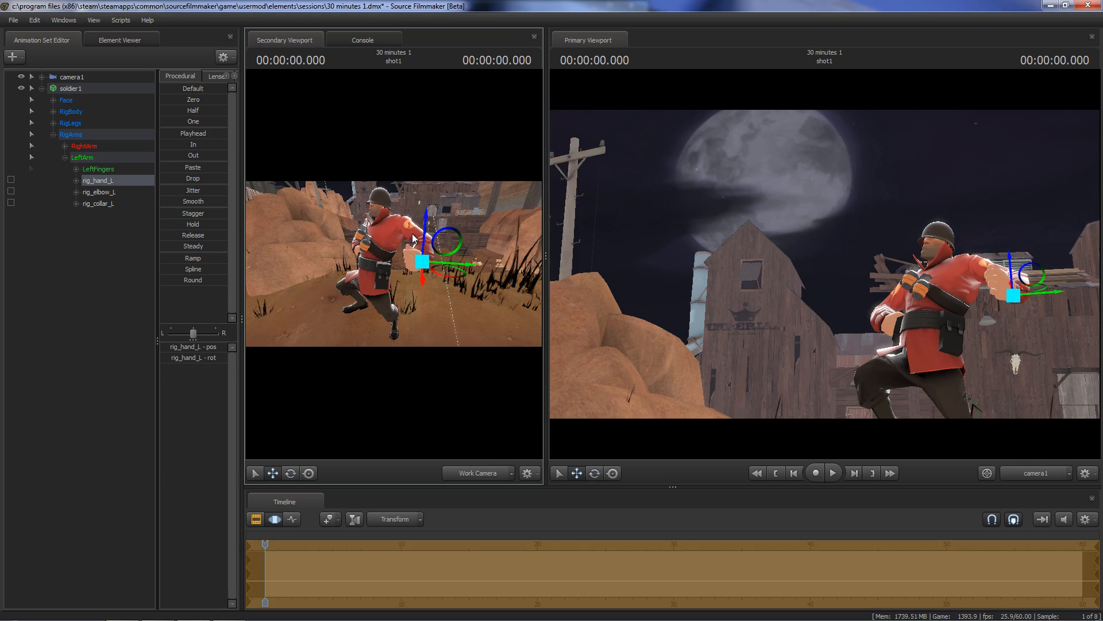
drag(441, 266, 411, 268)
key(w)
drag(475, 243, 366, 241)
key(s)
key(d)
- Rotate rig_hand_L and nudge its position slightly beside the soldier's chest
key(e)
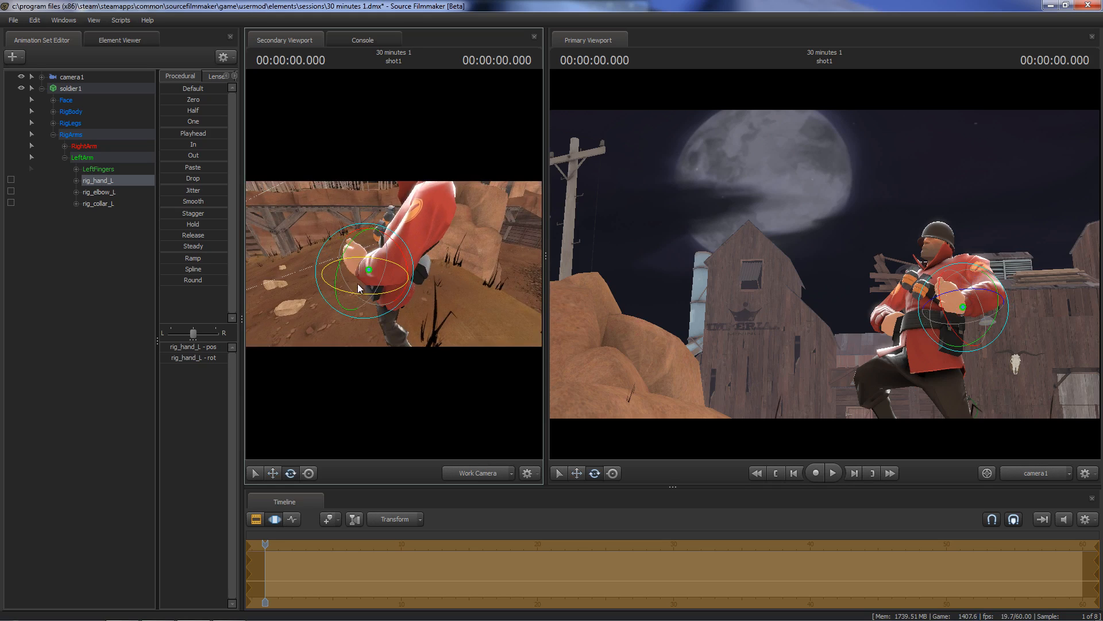
drag(349, 279, 382, 317)
key(w)
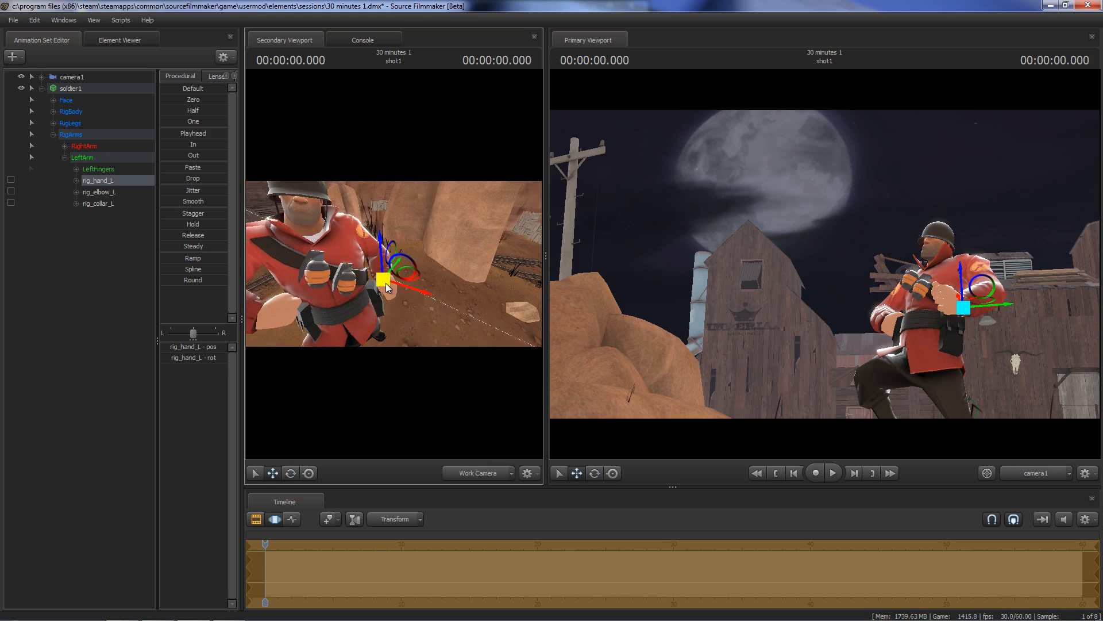
drag(383, 279, 379, 275)
key(e)
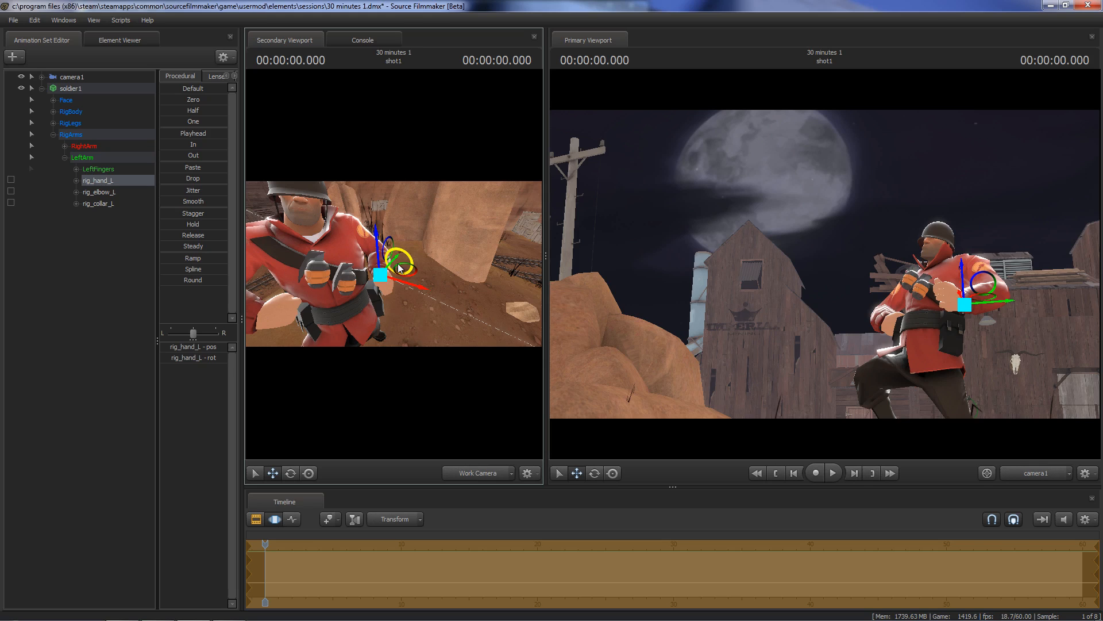
- Slide rig_hand_L inward across the soldier's body and undo the stray change made after it
drag(388, 292, 293, 294)
key(s)
key(d)
key(w)
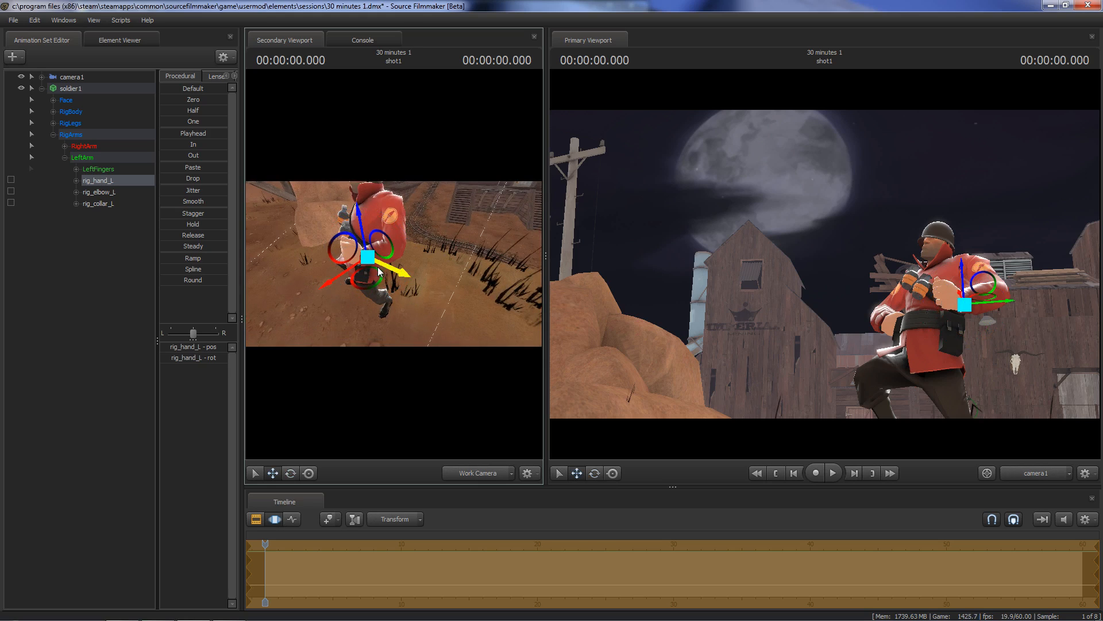
drag(372, 274, 356, 268)
drag(208, 245, 227, 245)
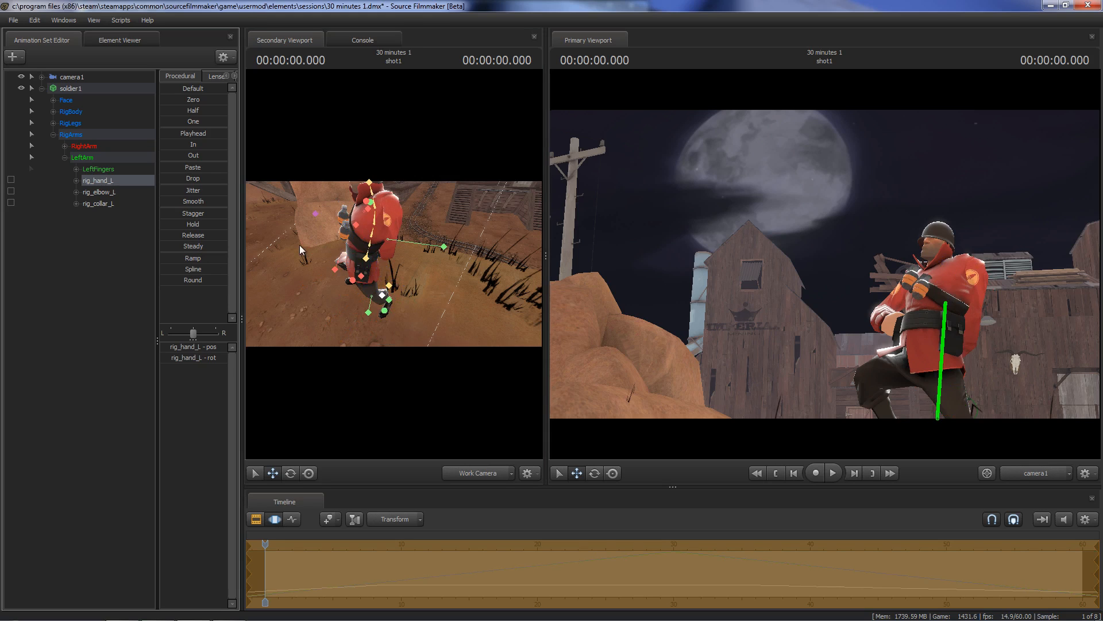
key(ctrl+z)
- Rotate rig_hand_L so the left fist points across the front of the soldier's body
click(282, 238)
drag(437, 265, 387, 302)
key(a)
key(e)
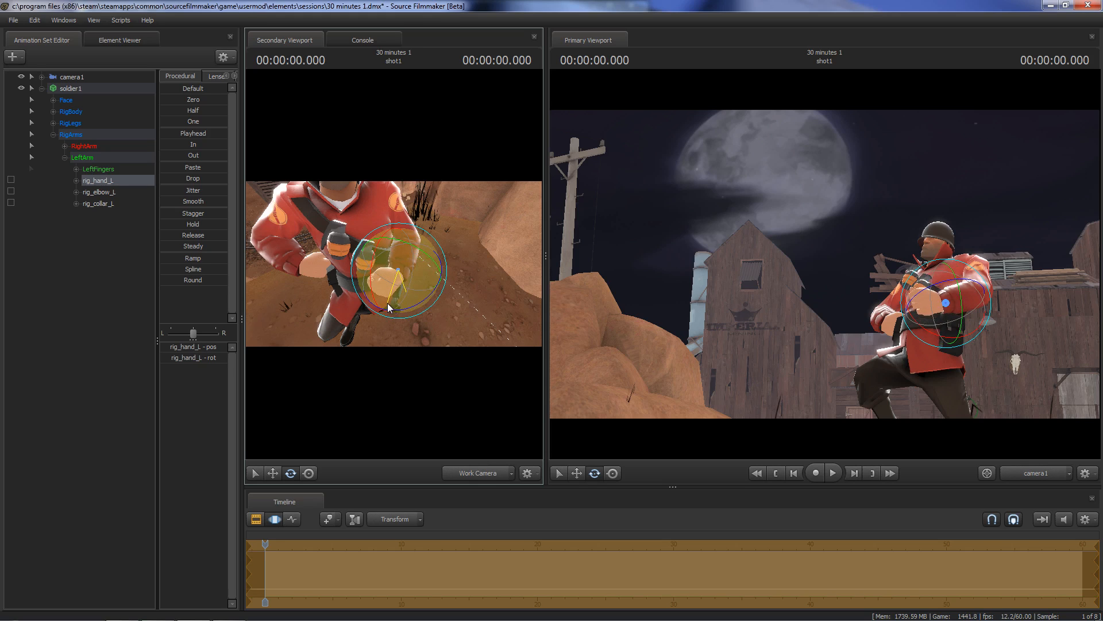
- Move rig_elbow_L downward so the soldier's left elbow drops toward his side
key(q)
click(423, 208)
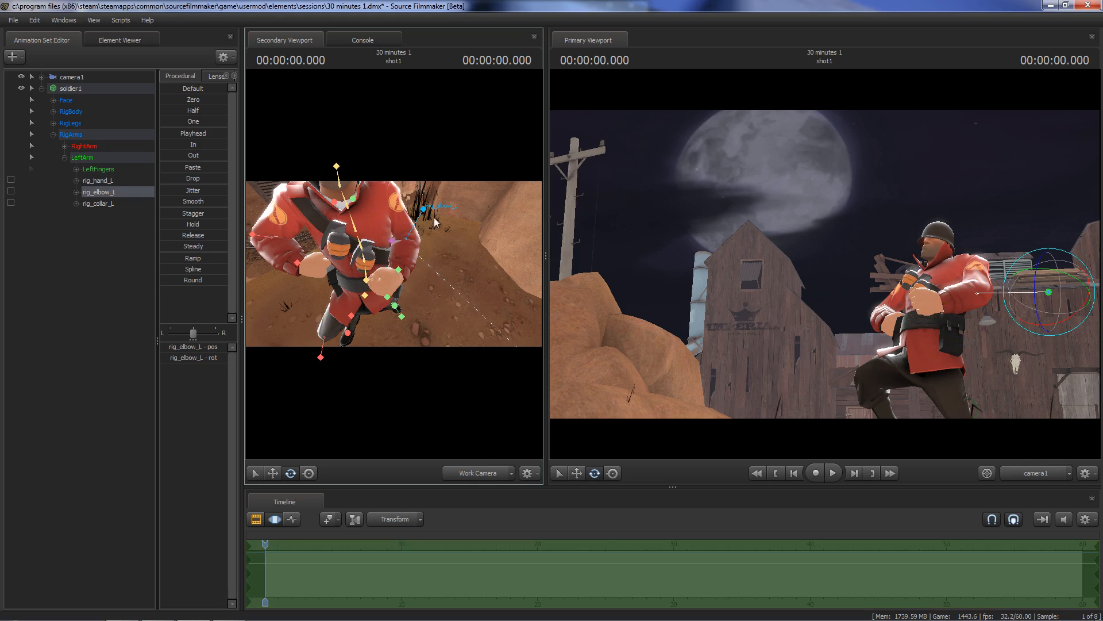
key(w)
drag(428, 194, 406, 263)
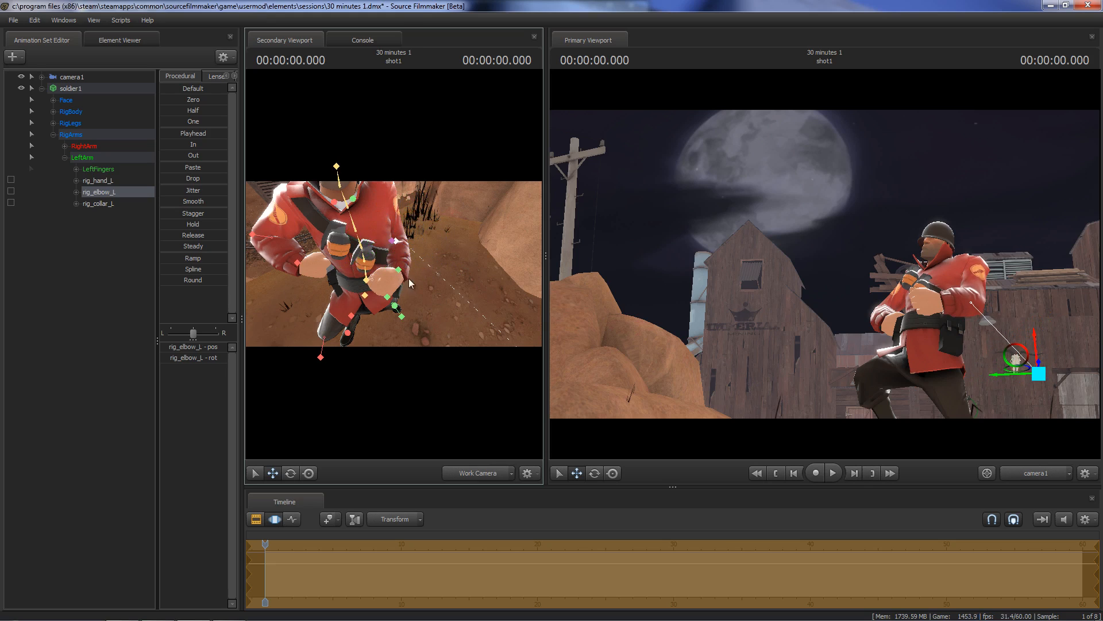
- Raise rig_hand_L slightly so the left fist sits by the grenades on the chest
click(398, 280)
drag(397, 257, 372, 243)
key(e)
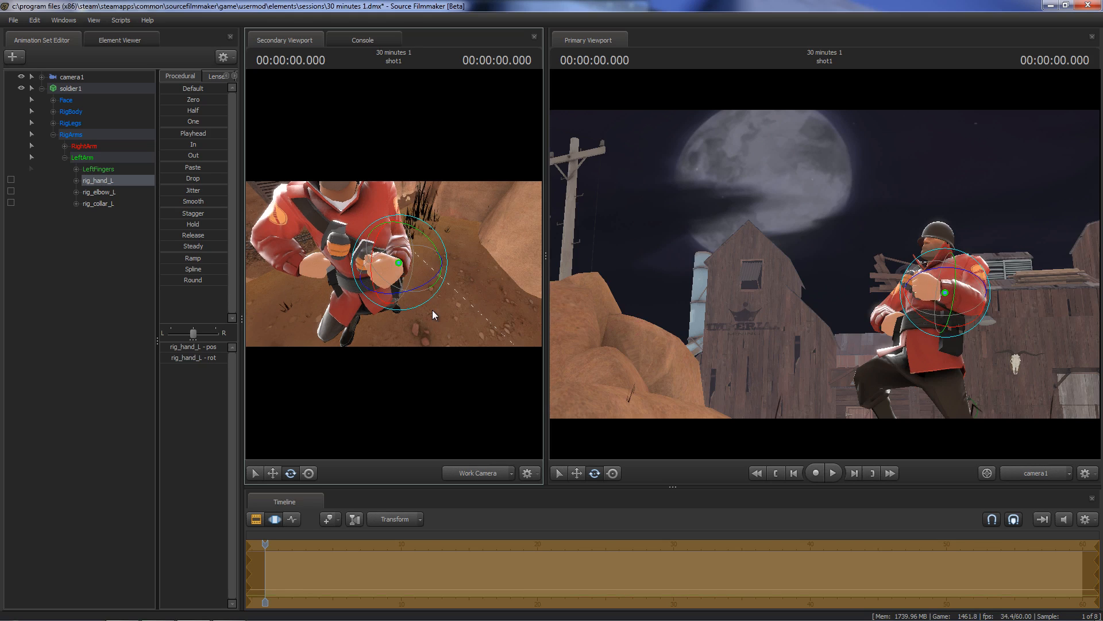
- Rotate rig_neck to tilt the soldier's head slightly back
drag(394, 264, 341, 201)
key(d)
key(w)
key(ctrl)
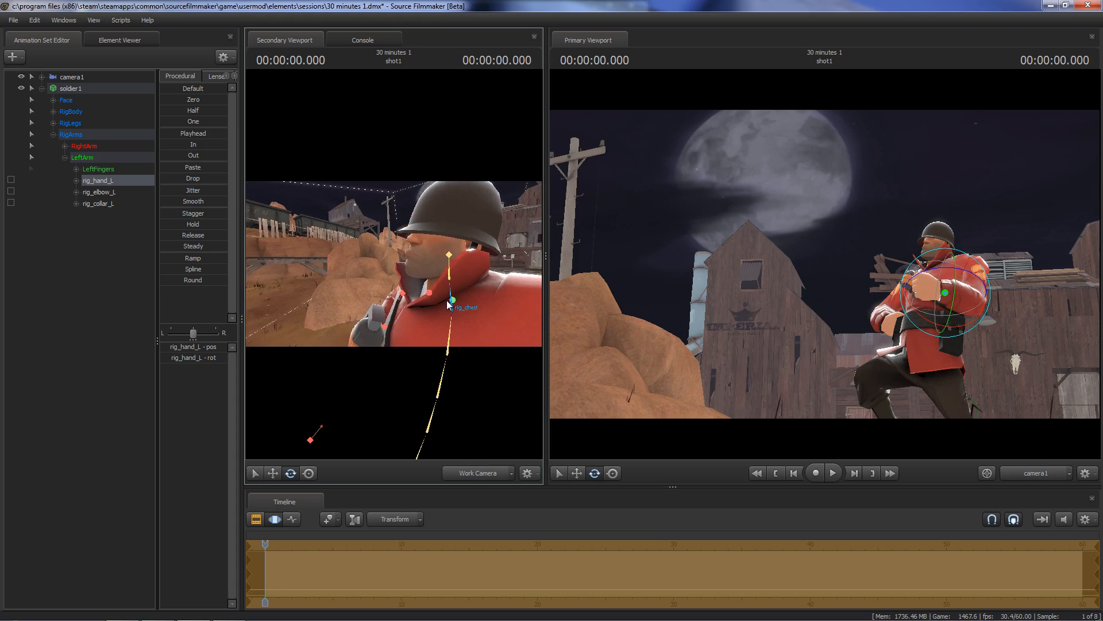
click(451, 275)
drag(460, 293, 440, 241)
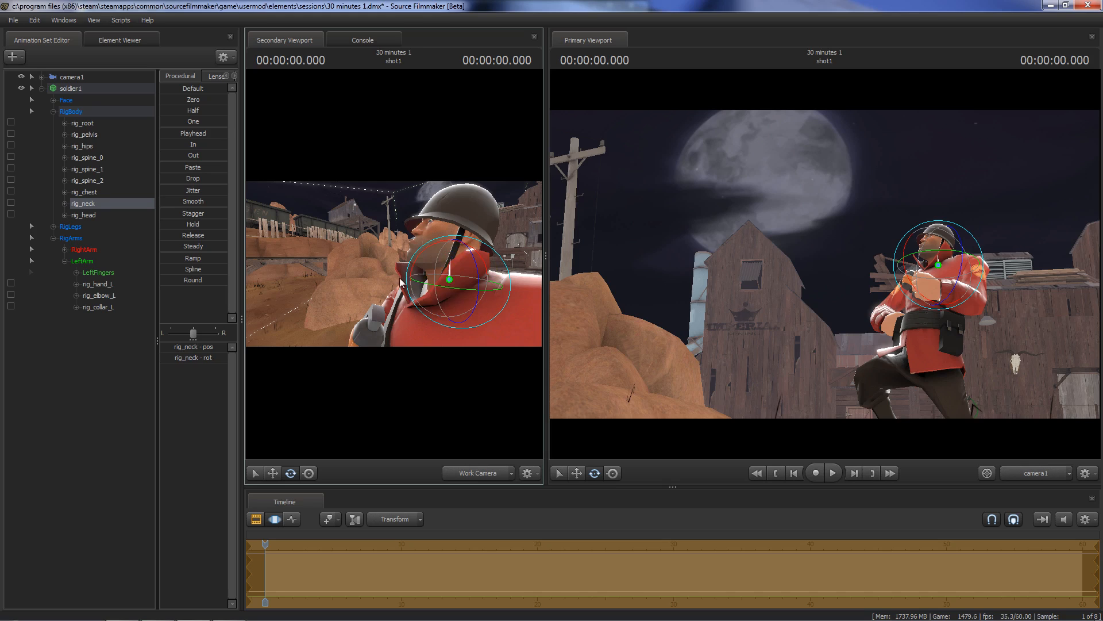
drag(413, 264, 422, 265)
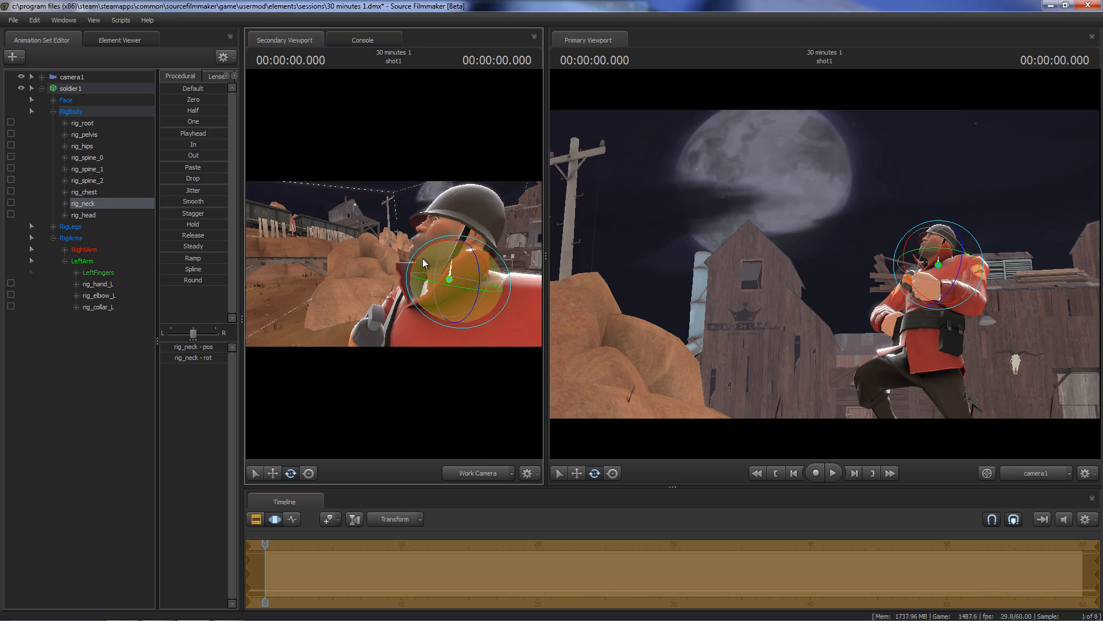
mouse_move(423, 263)
mouse_down()
mouse_move(419, 253)
mouse_move(416, 263)
mouse_up()
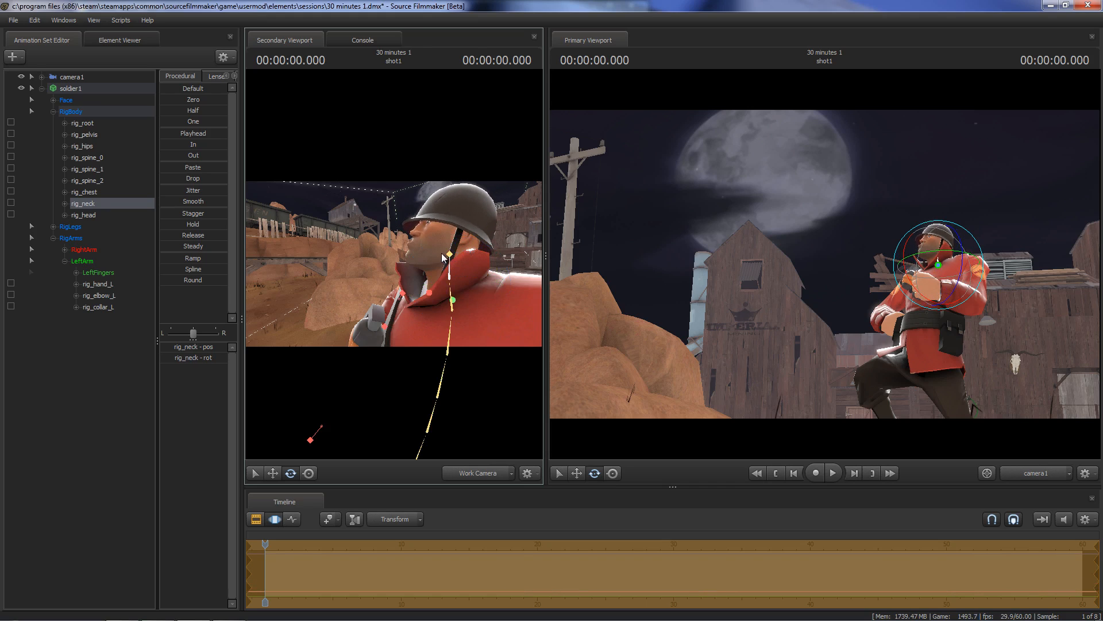
- Rotate rig_head so the soldier looks up toward the sky, and clear the selection
click(449, 257)
drag(416, 265, 415, 259)
drag(476, 210, 478, 211)
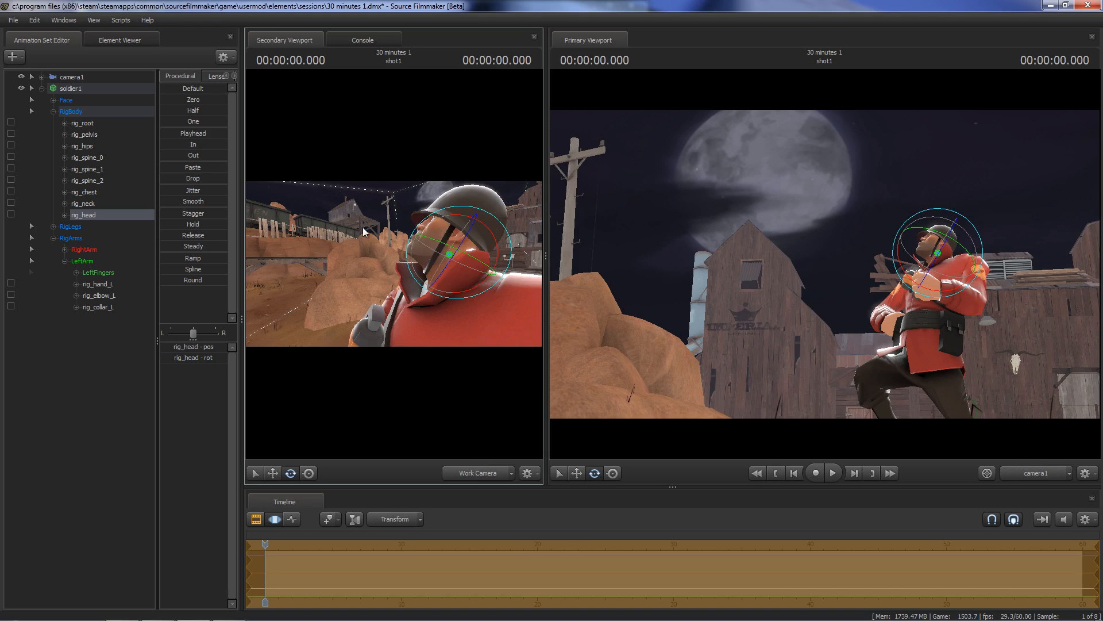
click(62, 424)
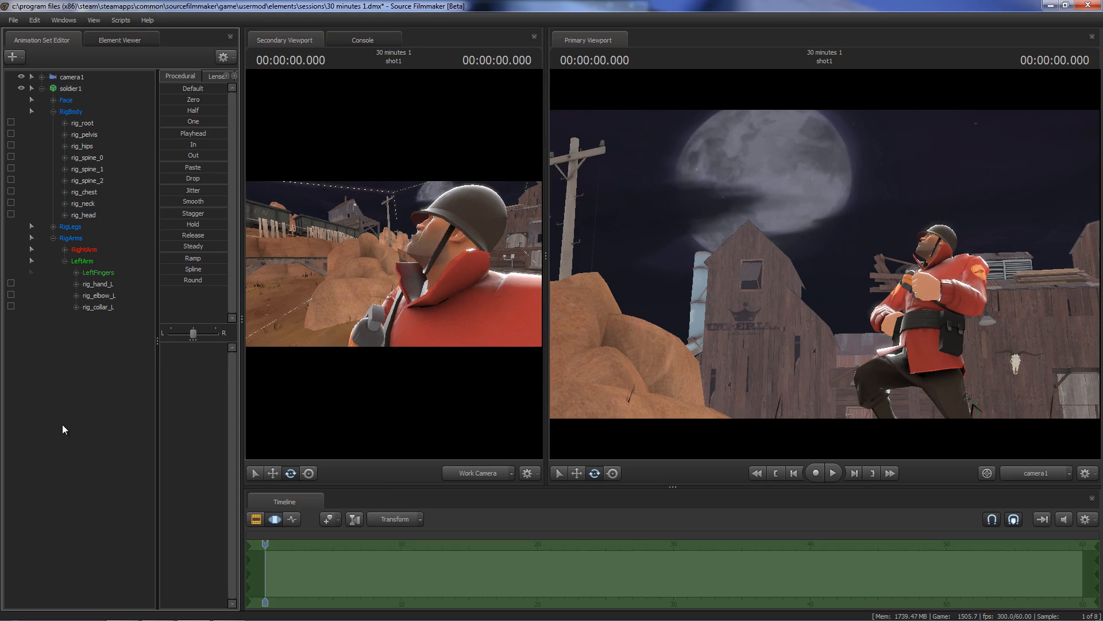
- Enlarge the camera1 view, fine-tune the rotation of rig_head there, and clear the selection
drag(374, 285, 192, 241)
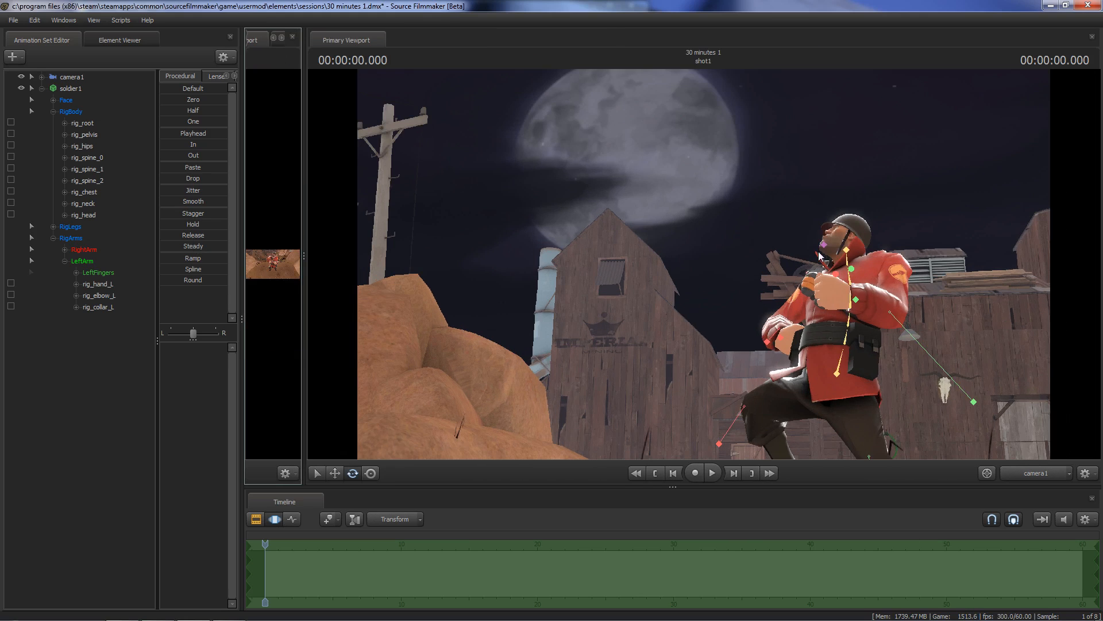
click(847, 247)
drag(842, 246, 850, 249)
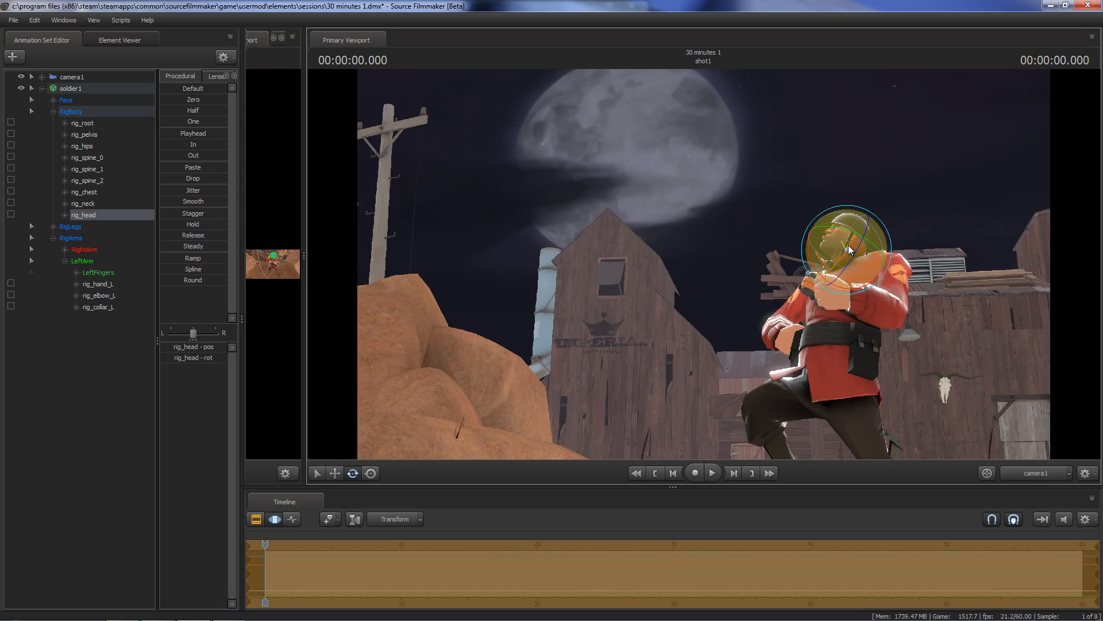
drag(810, 278, 810, 278)
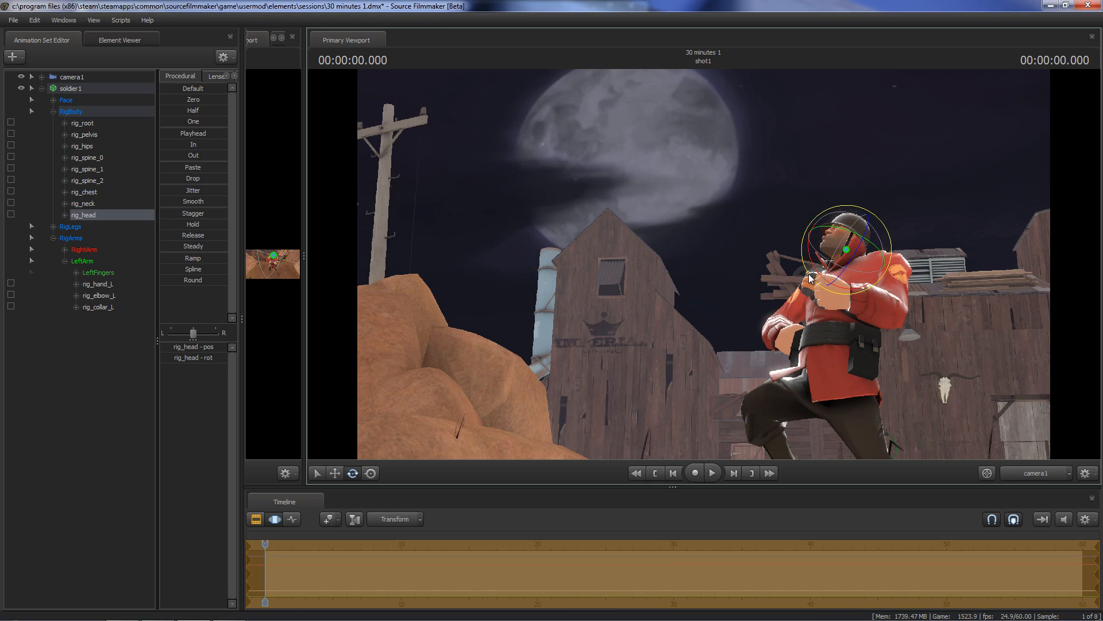
click(113, 393)
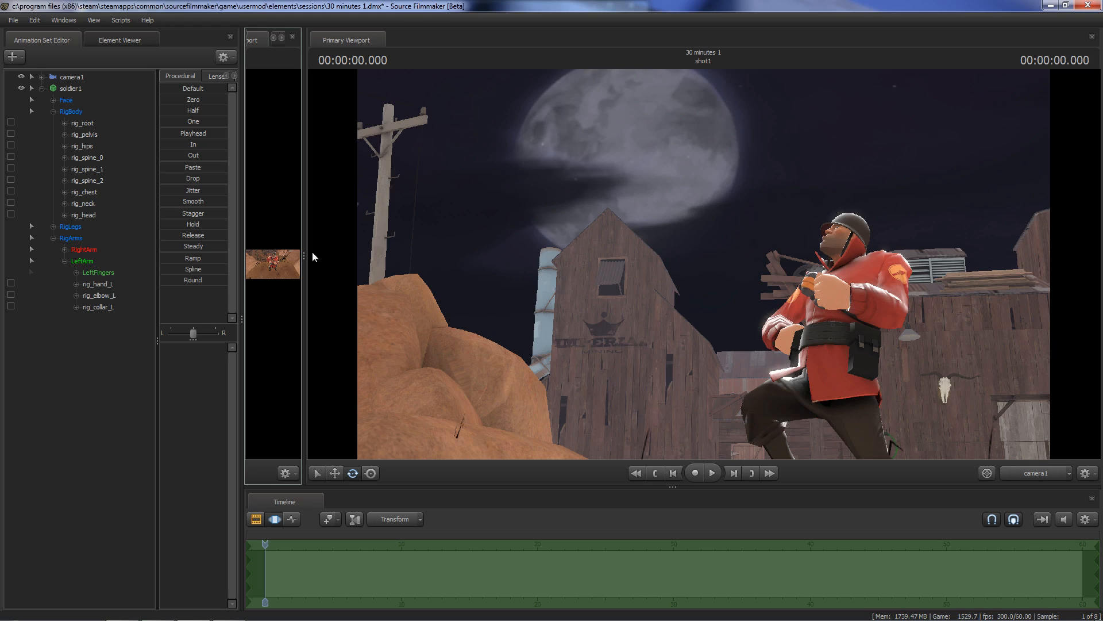
- Examine the soldier's pose from the front in the work camera and in the enlarged camera1 view
drag(301, 255, 921, 258)
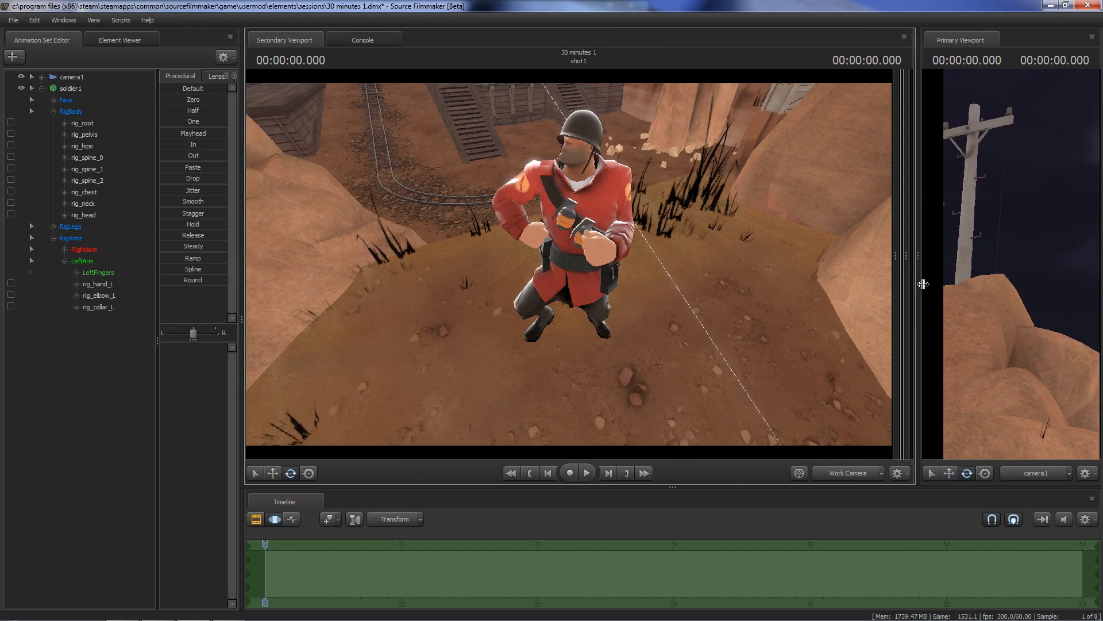
drag(667, 279, 688, 230)
key(w)
key(w)
key(s)
key(w)
key(a)
key(w)
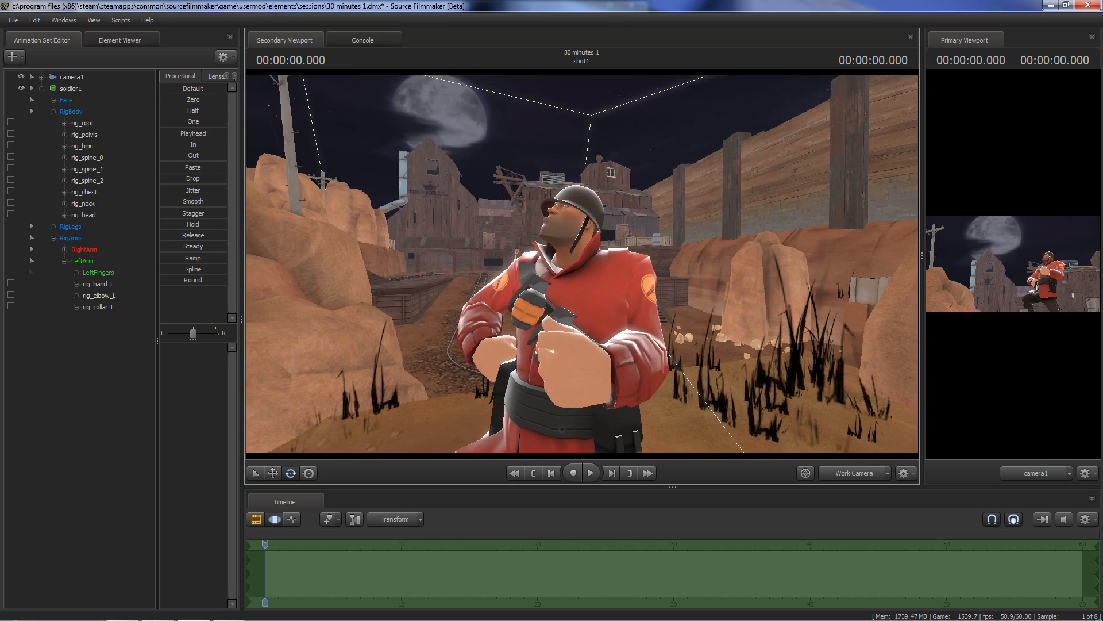
key(s)
drag(584, 266, 581, 264)
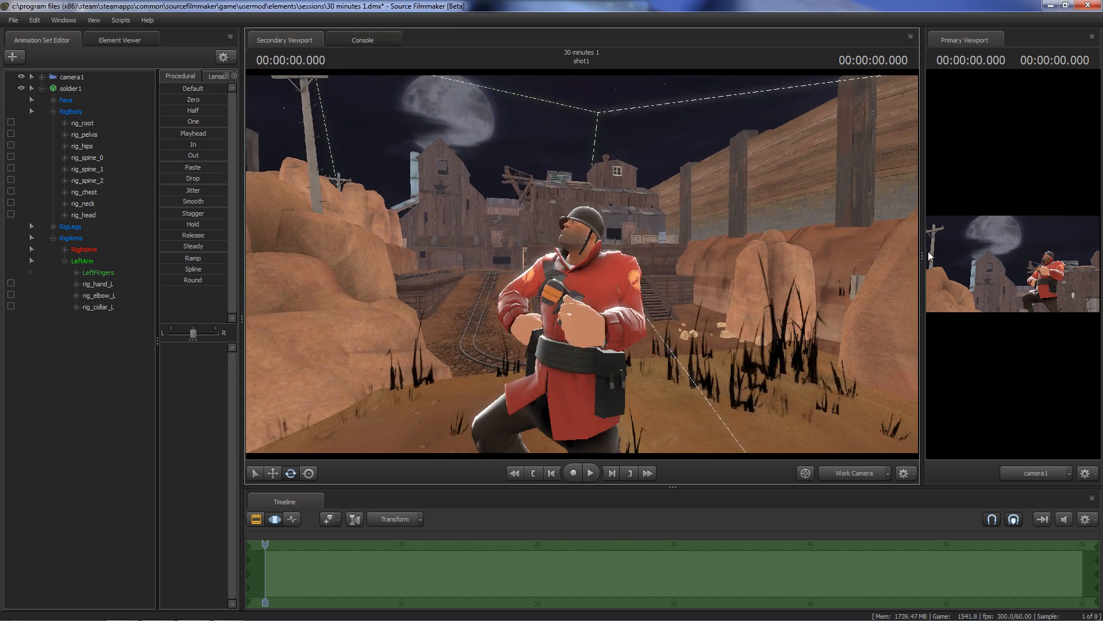
drag(919, 256, 345, 276)
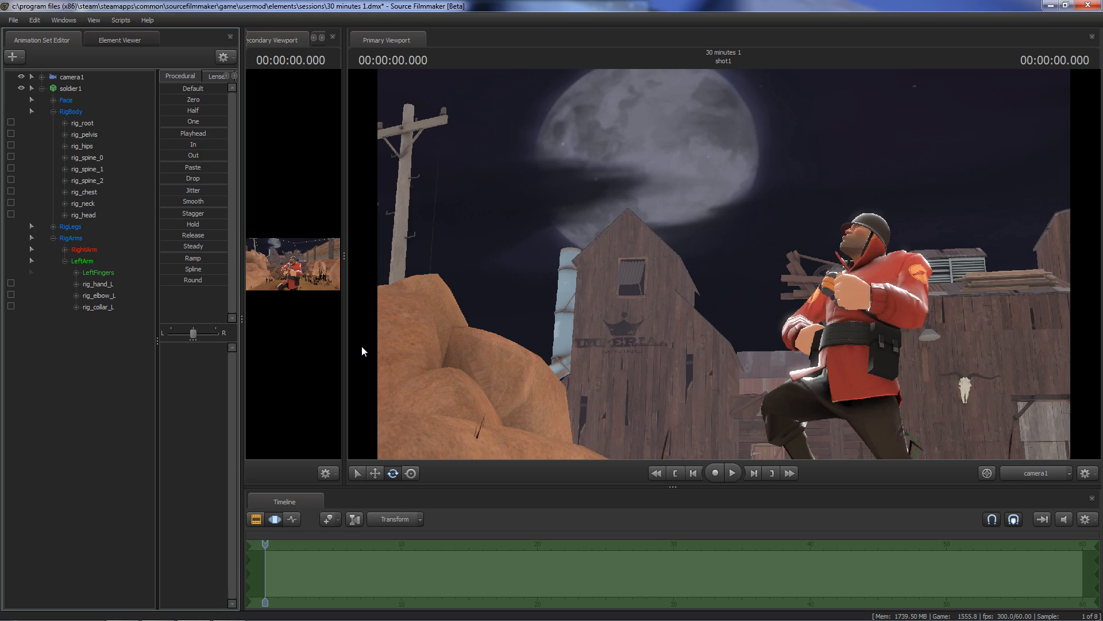
- Detach the rig from soldier1 and collapse its control groups in the animation set list
right_click(65, 88)
mouse_move(108, 227)
mouse_move(221, 223)
click(303, 227)
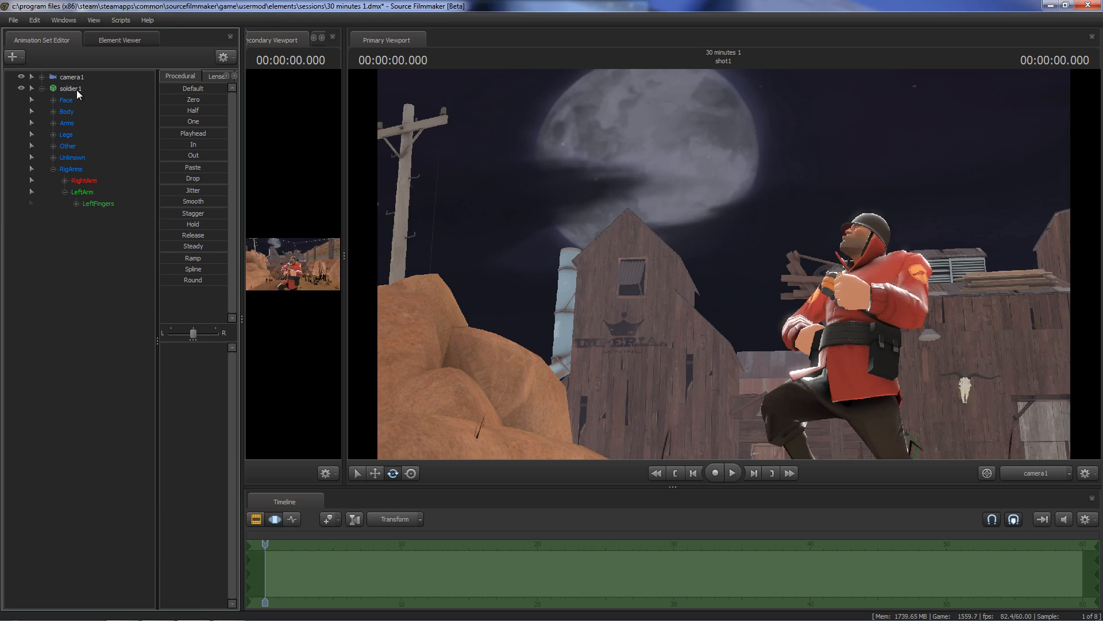
click(77, 205)
click(77, 205)
click(63, 146)
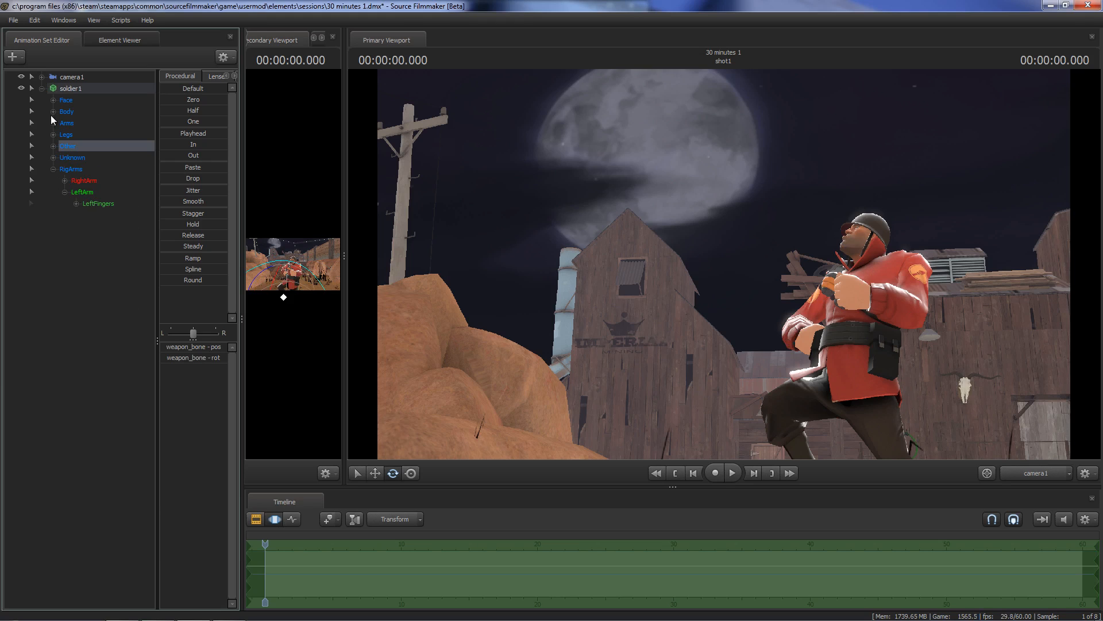
click(41, 85)
right_click(73, 88)
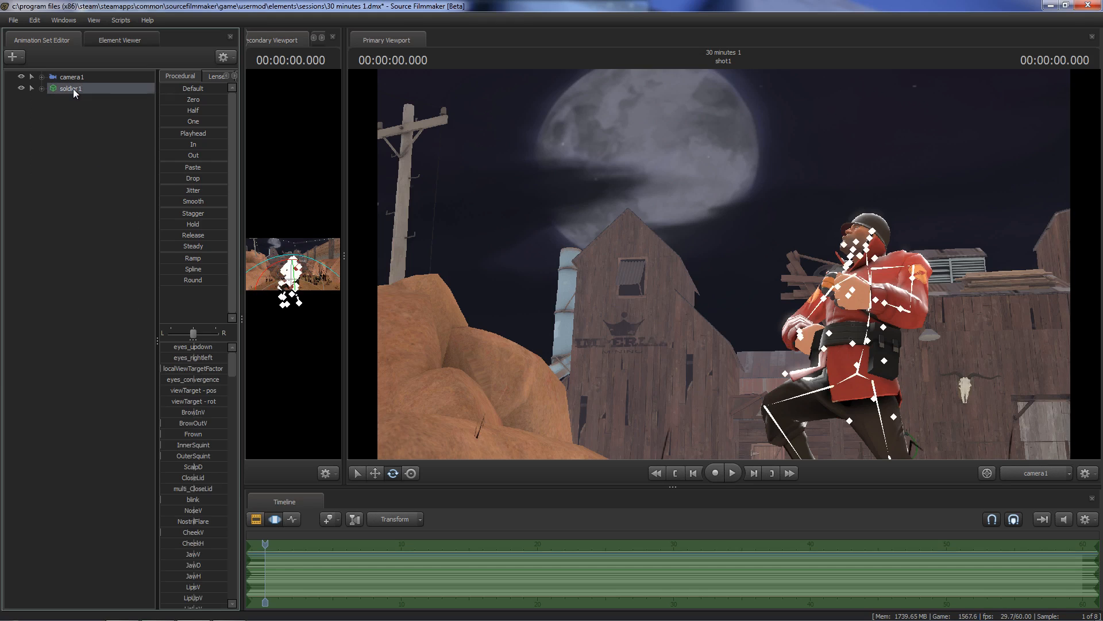
click(119, 247)
click(608, 377)
- Hide soldier1's helmet through its helmet body group
right_click(92, 85)
mouse_move(140, 235)
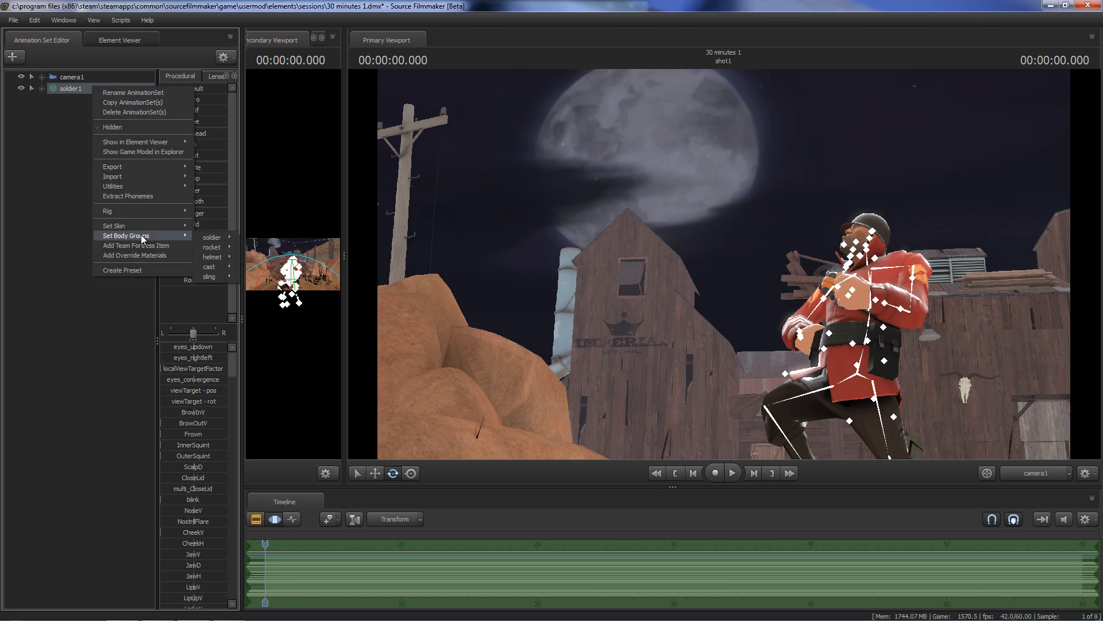
mouse_move(222, 258)
click(274, 267)
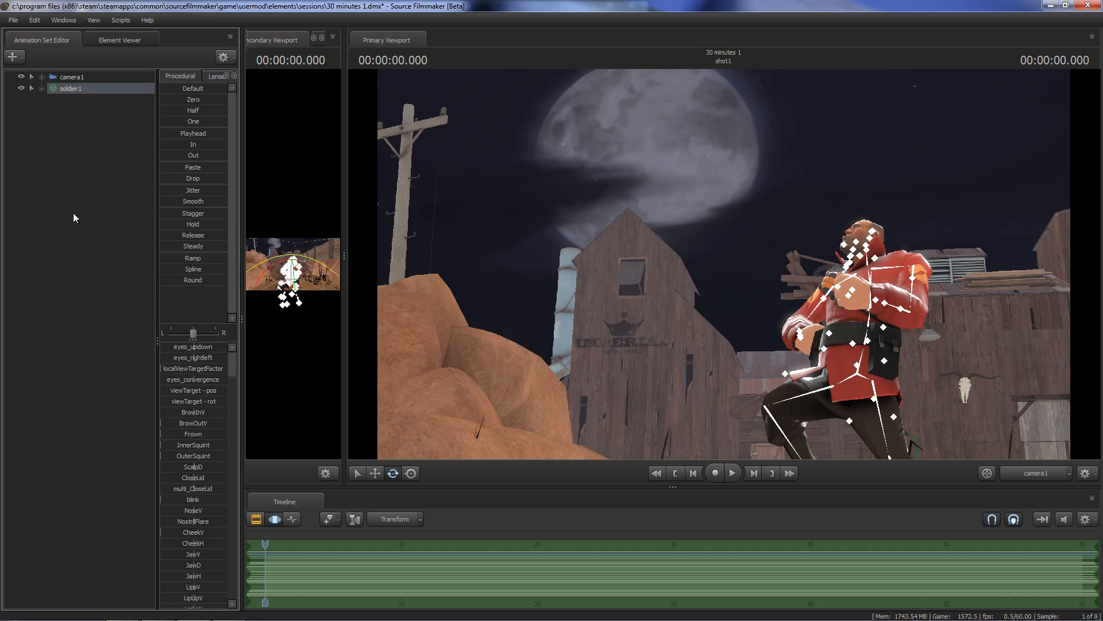
- Open the Team Fortress item chooser for soldier1
right_click(72, 91)
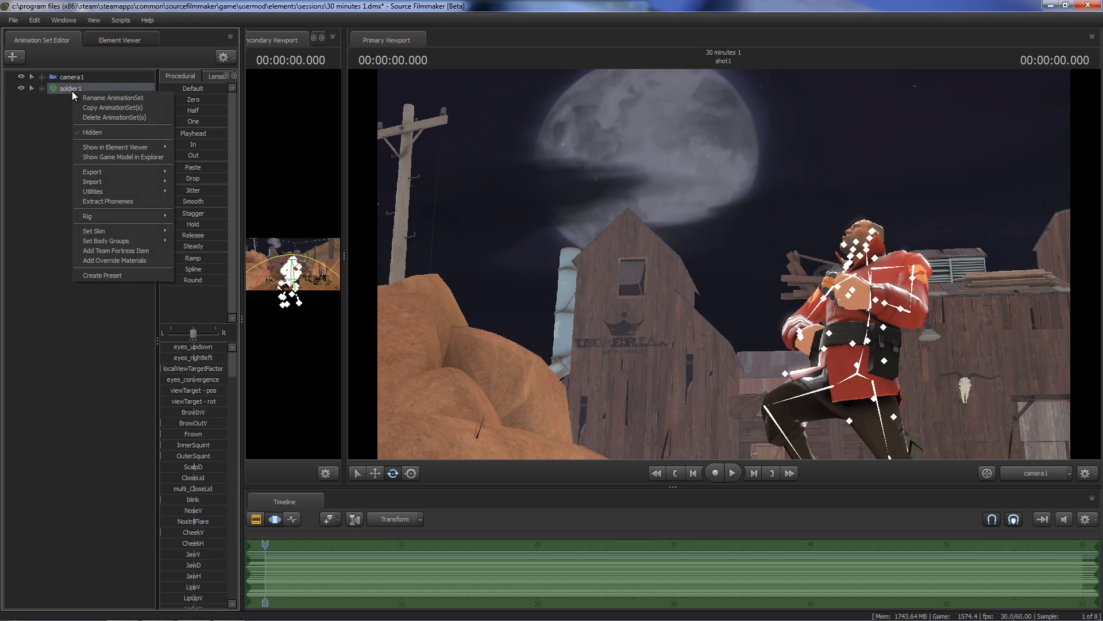
mouse_move(124, 186)
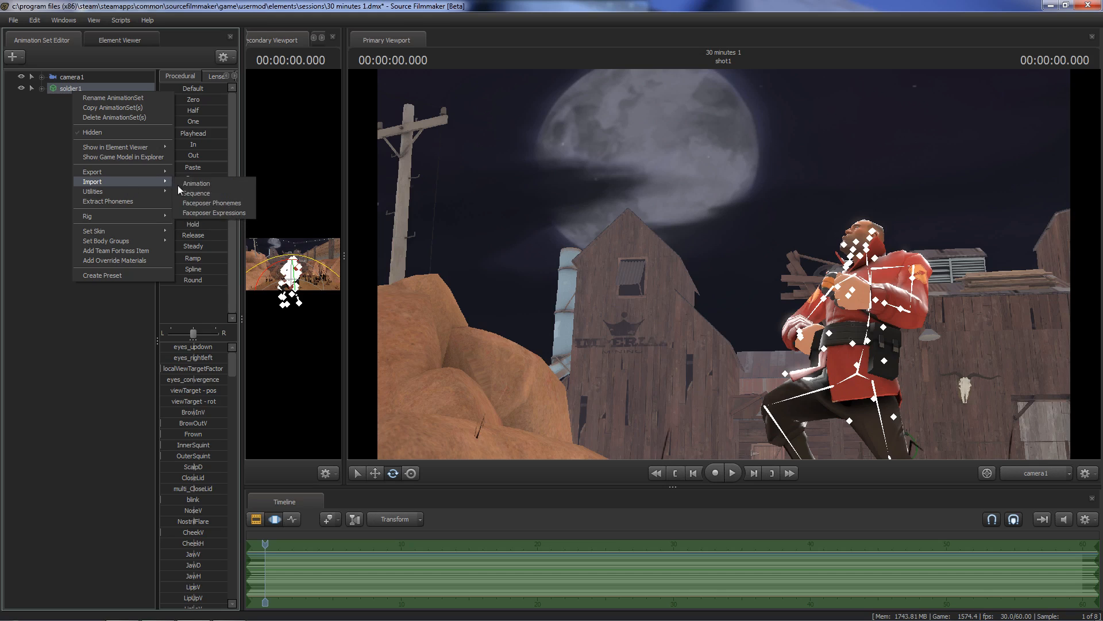
click(110, 252)
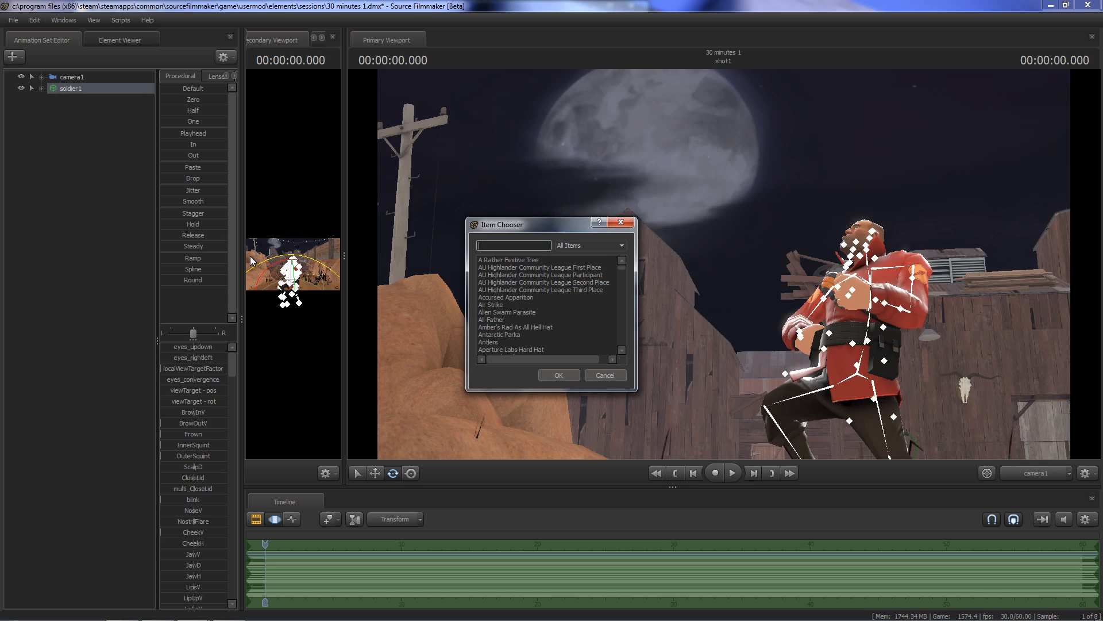
- Search all items for "tri" and "patr", clear the name filter, and look through the unfiltered list
text(tri)
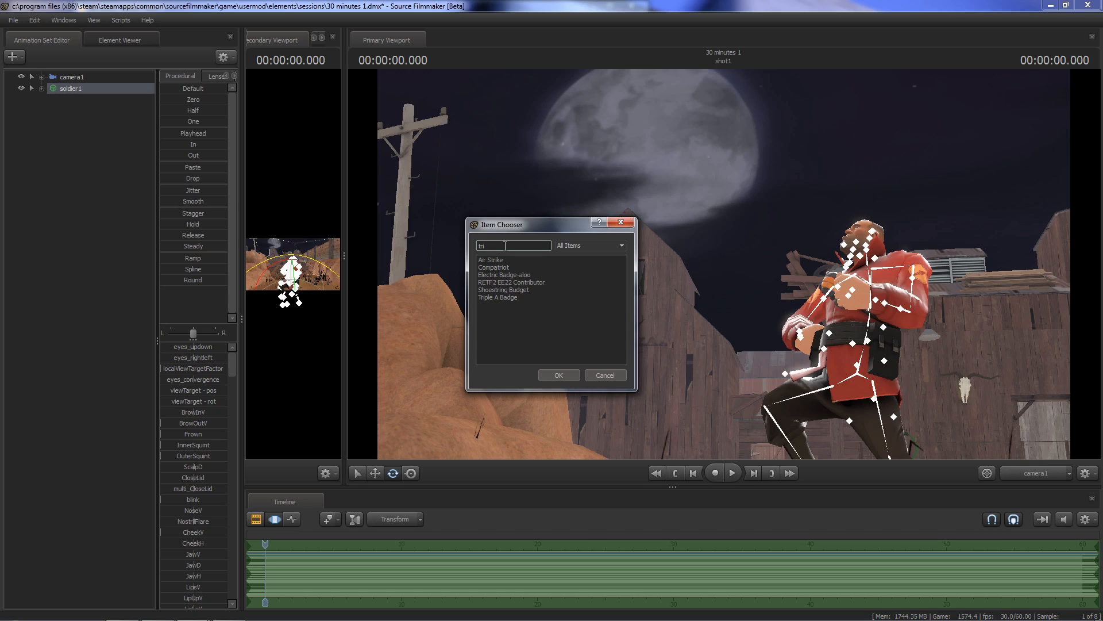
key(BackSpace)
key(BackSpace)
key(BackSpace)
text(patr)
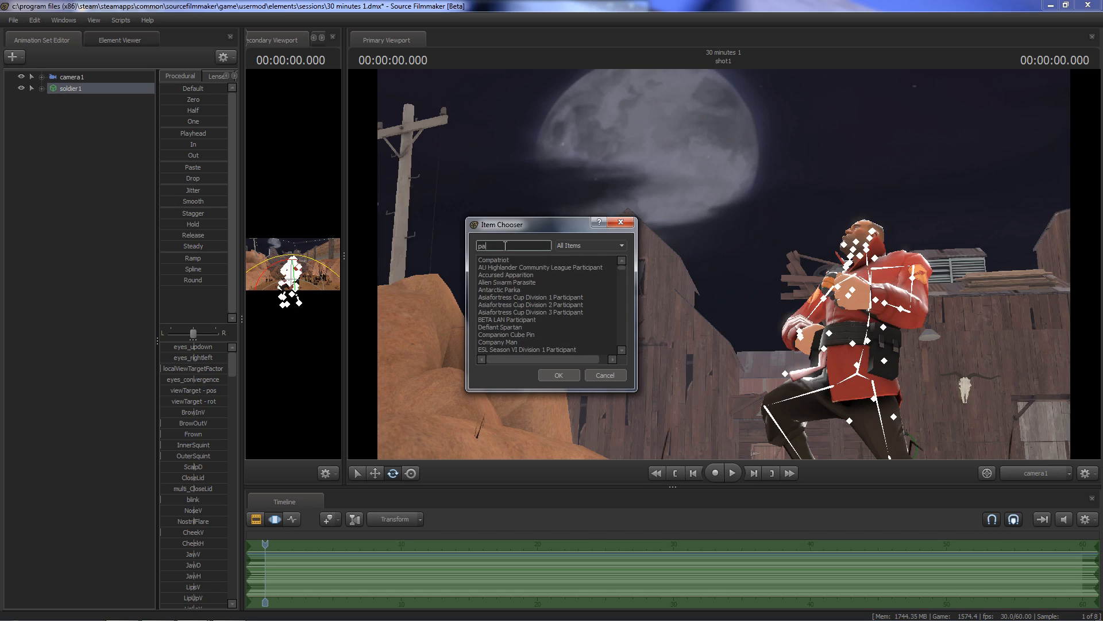
key(BackSpace)
key(BackSpace)
key(BackSpace)
key(BackSpace)
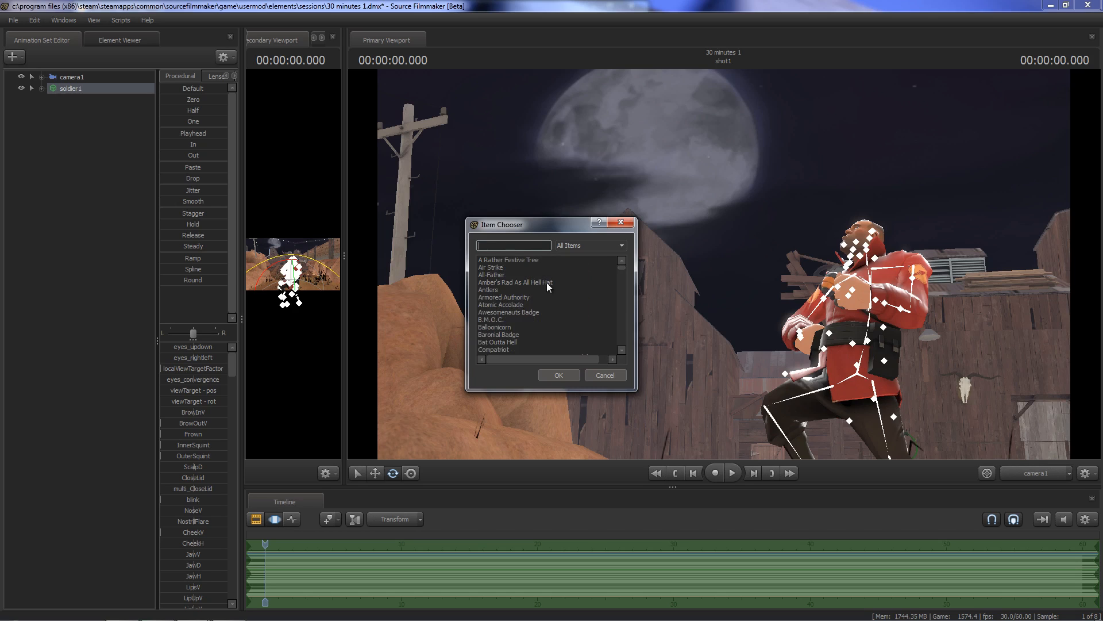
scroll(547, 284, down, 1)
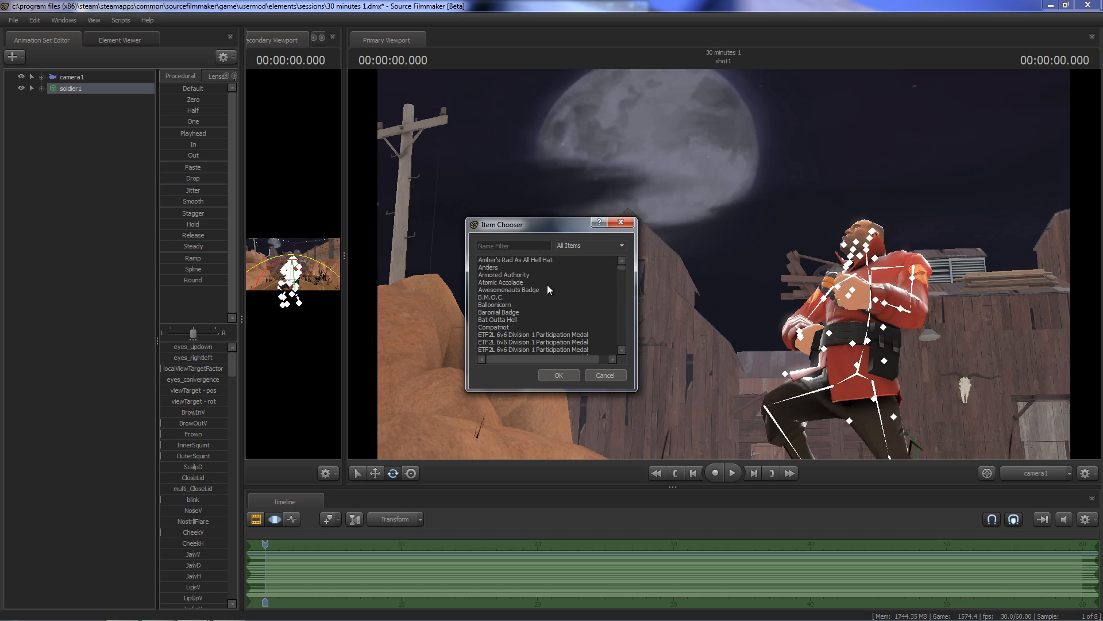
scroll(547, 284, down, 4)
- Restrict the item category to Hats and look through the hat names for a suitable replacement headpiece
click(591, 246)
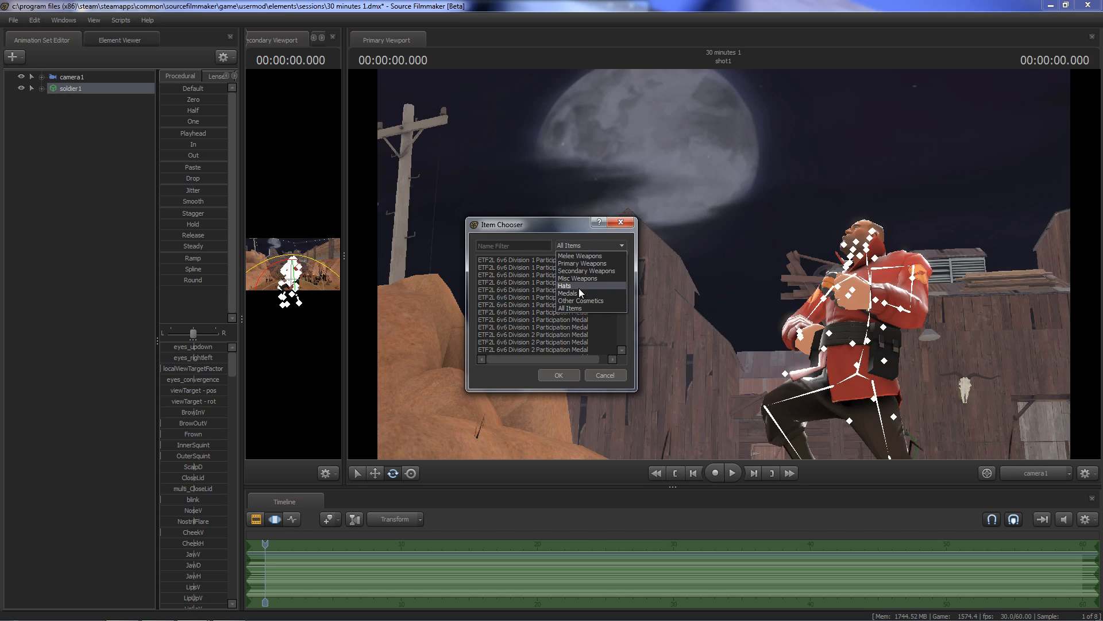
click(574, 286)
scroll(566, 285, down, 2)
scroll(565, 282, down, 4)
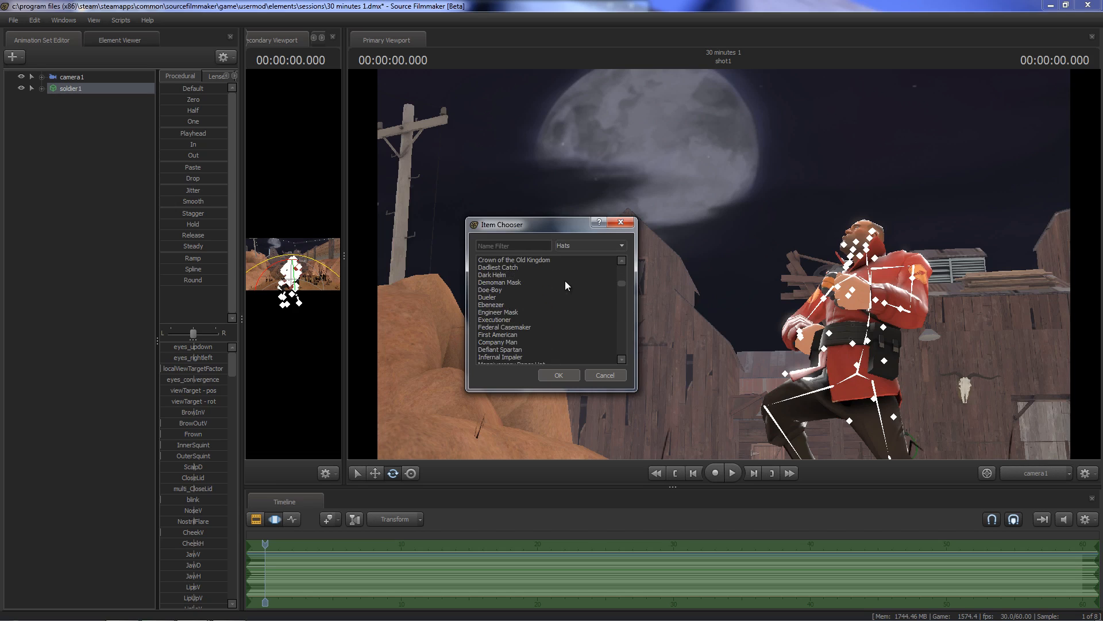
scroll(564, 280, down, 2)
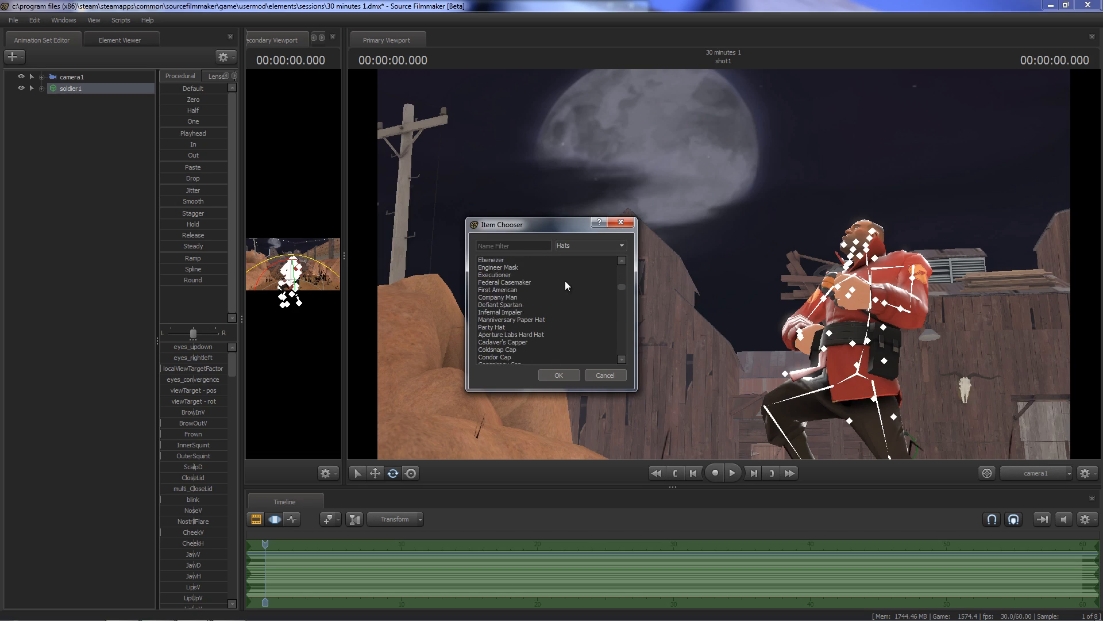
scroll(565, 286, down, 1)
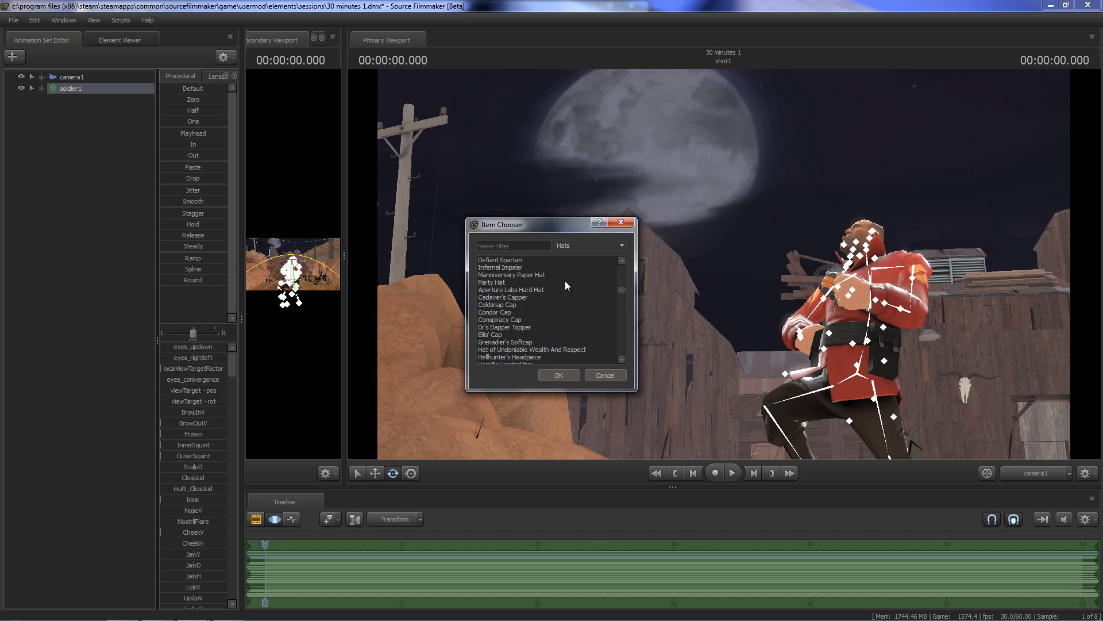
scroll(565, 283, down, 3)
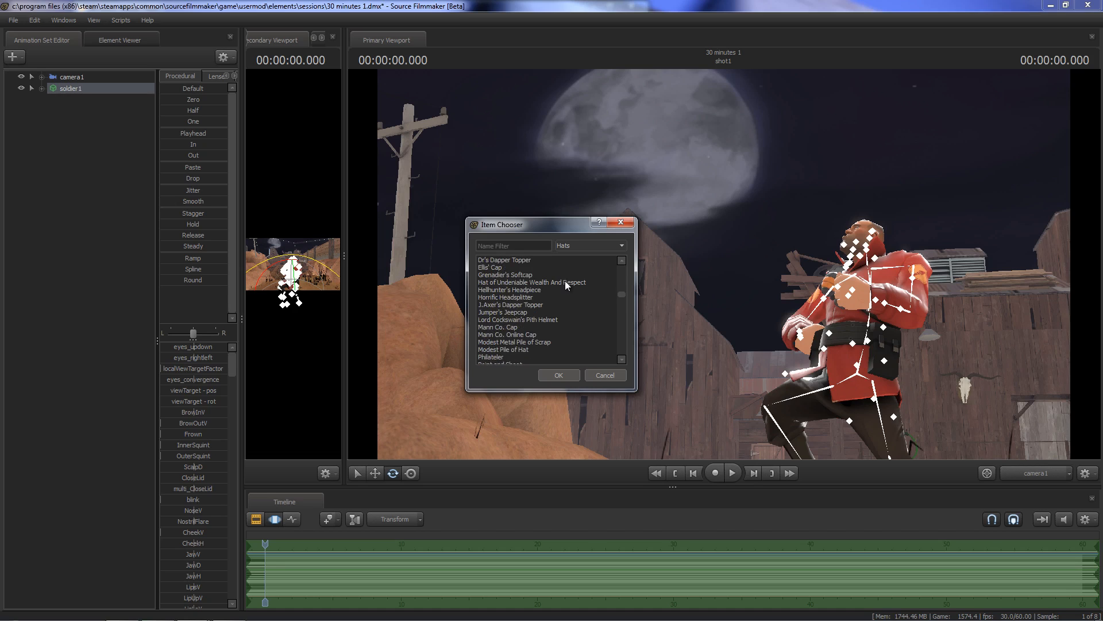
scroll(566, 284, down, 3)
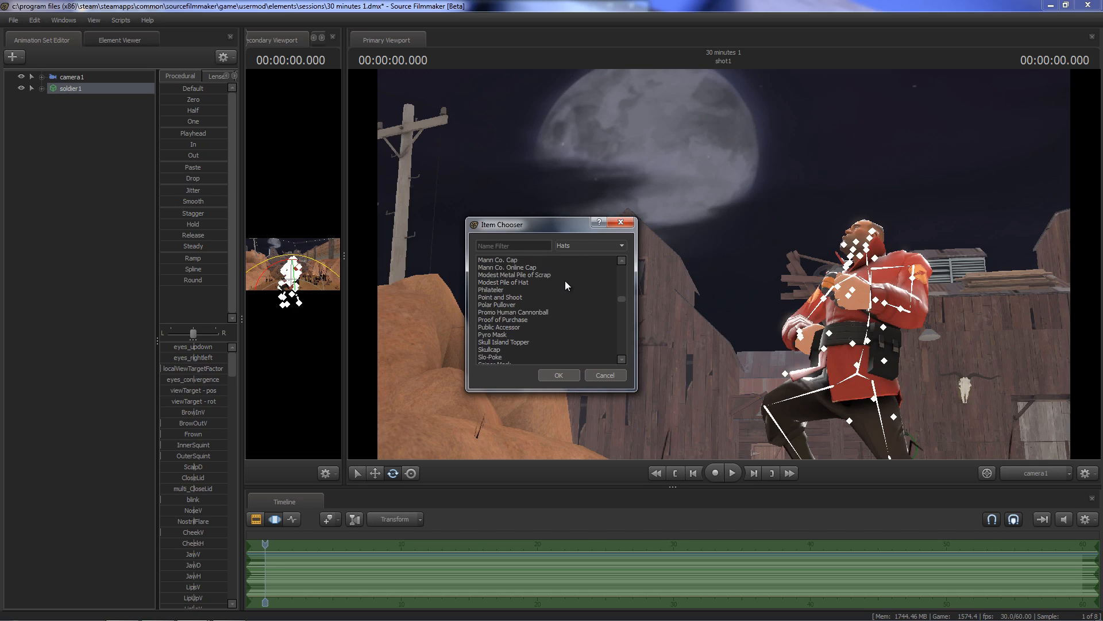
scroll(565, 286, down, 1)
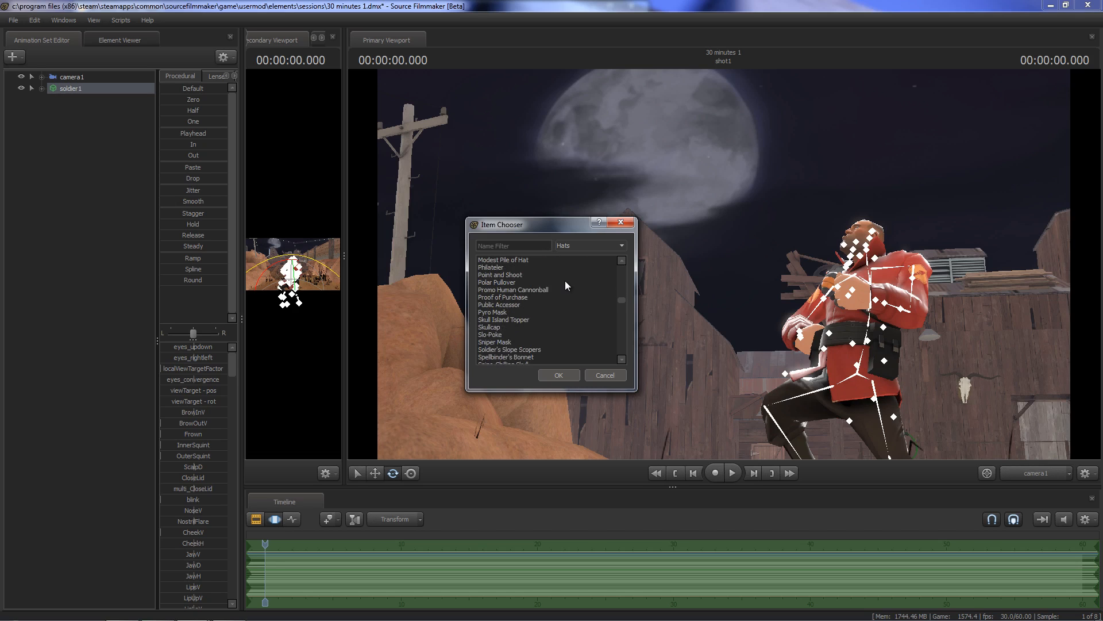
scroll(564, 280, down, 5)
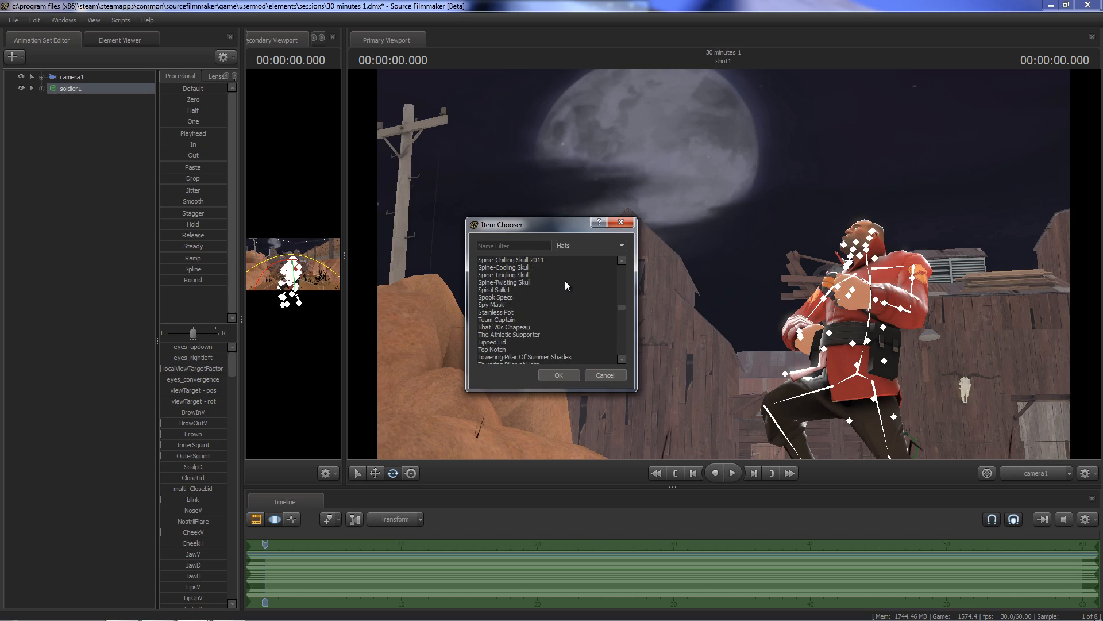
scroll(563, 288, down, 1)
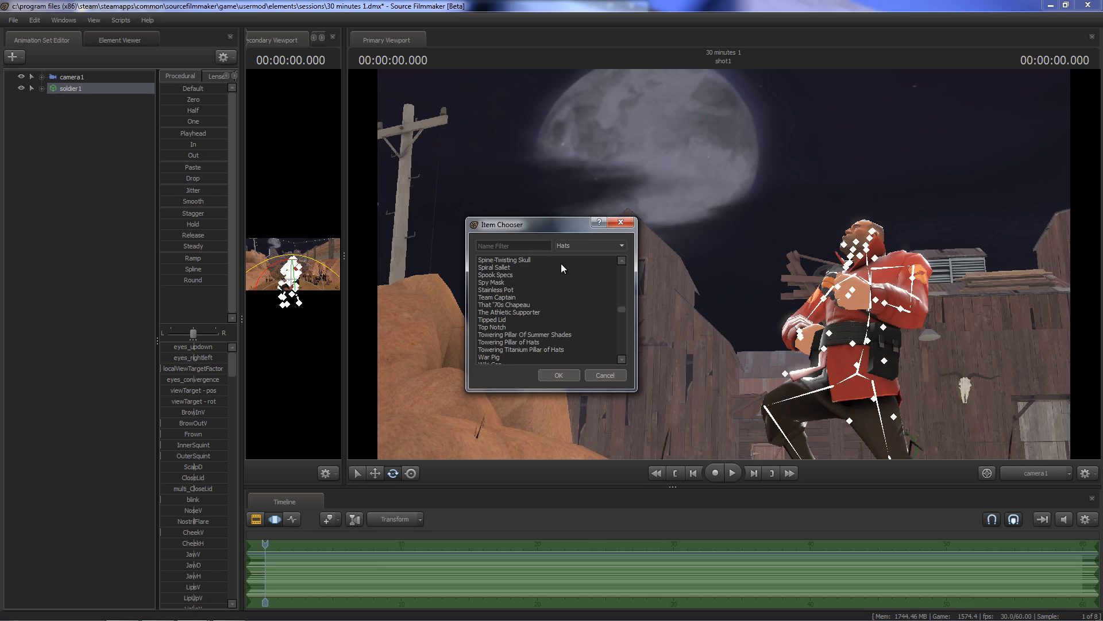
scroll(556, 314, down, 2)
scroll(556, 313, down, 3)
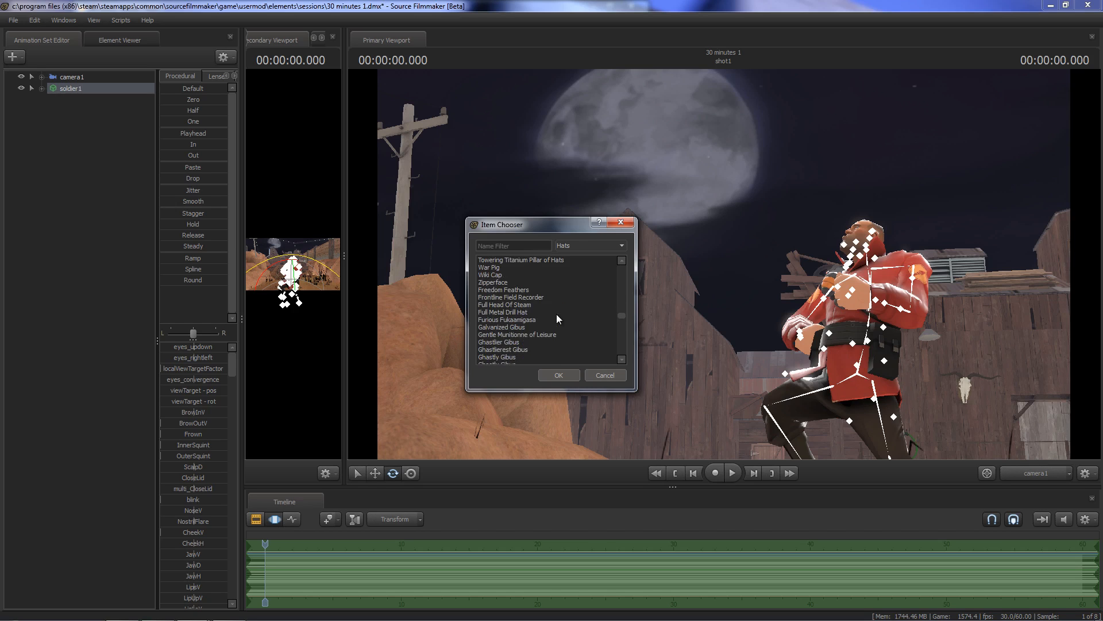
scroll(556, 314, down, 6)
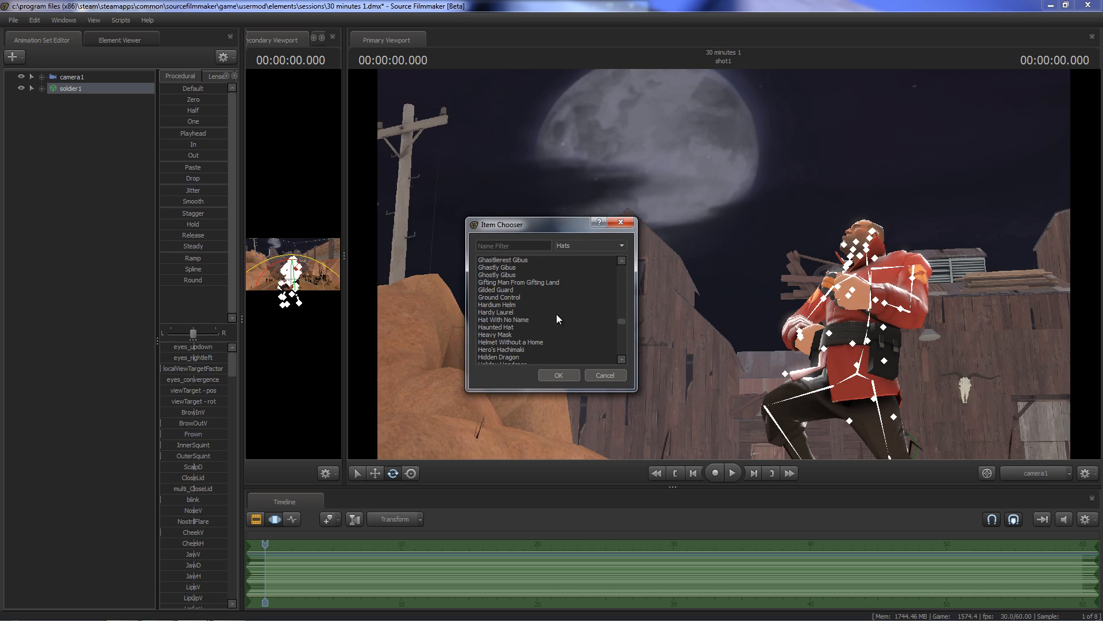
scroll(556, 313, down, 5)
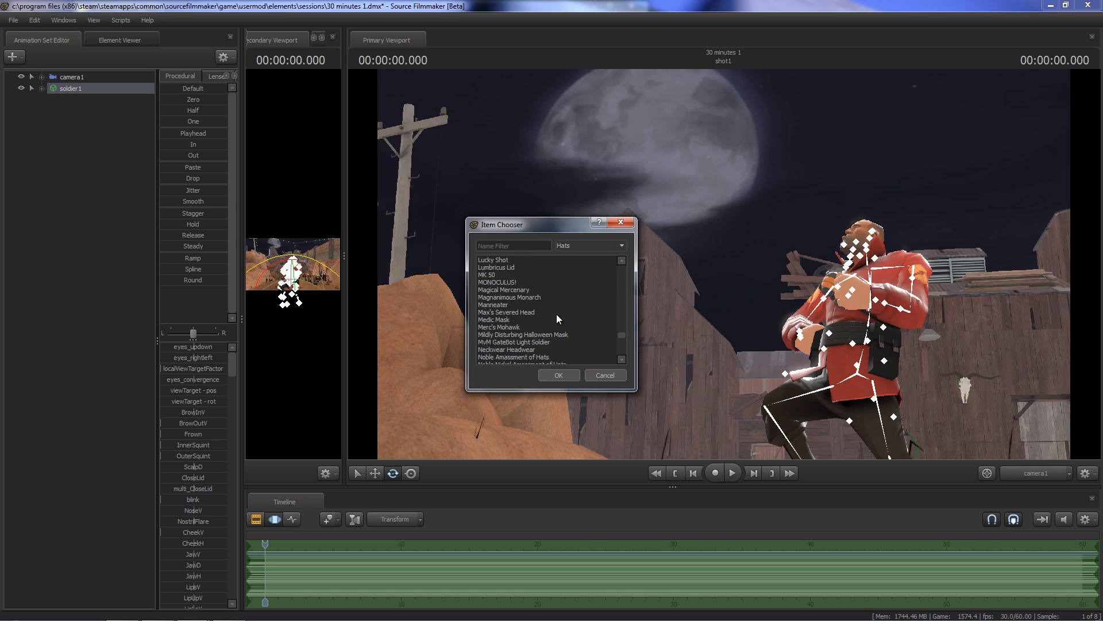
scroll(556, 314, down, 1)
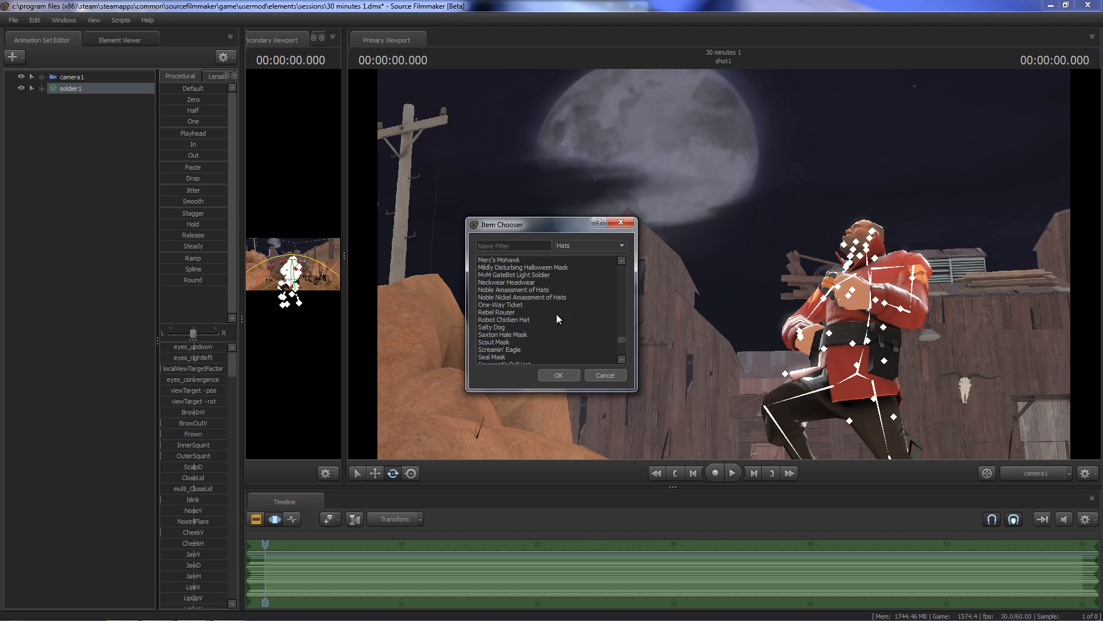
scroll(557, 319, down, 1)
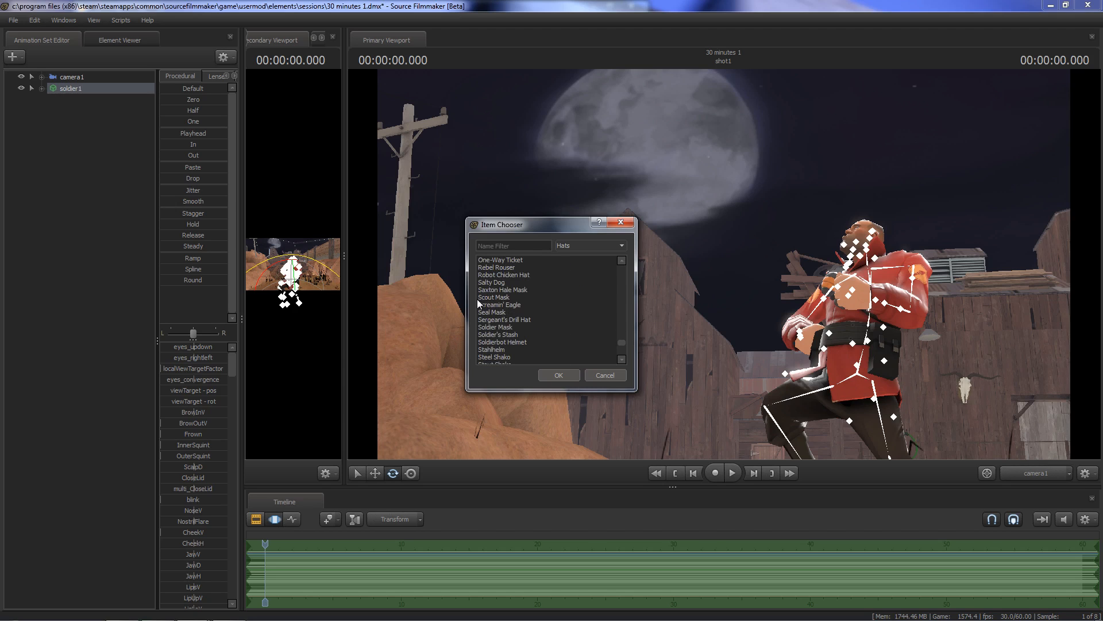
scroll(548, 303, down, 3)
scroll(548, 302, down, 3)
scroll(548, 302, up, 5)
- Filter the hats by "team" and add the Team Captain hat to soldier1
click(549, 305)
click(526, 245)
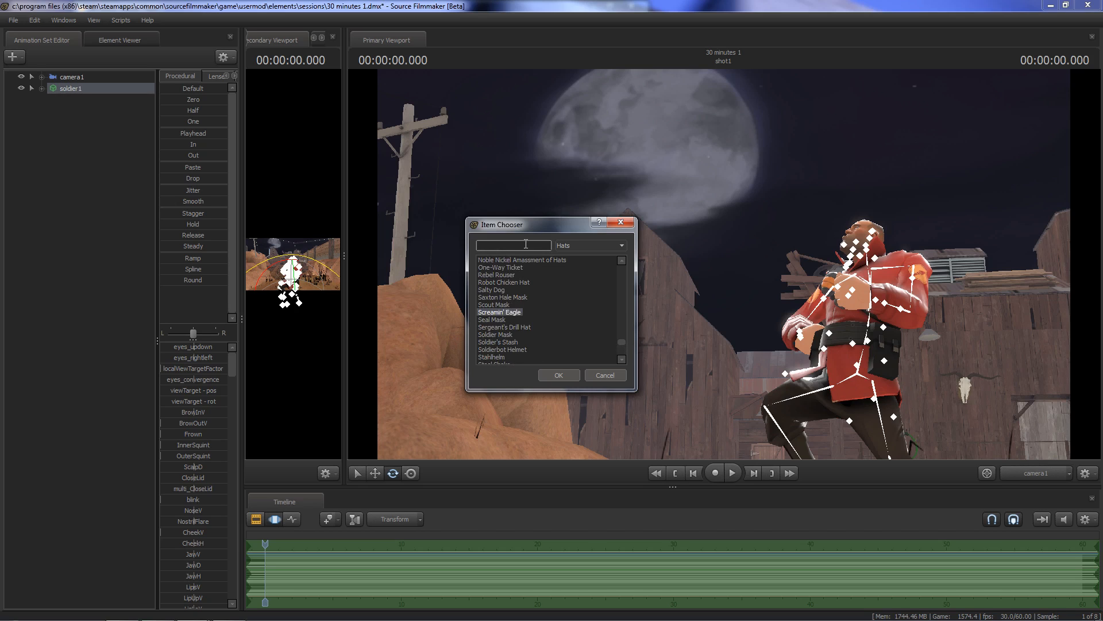
text(team)
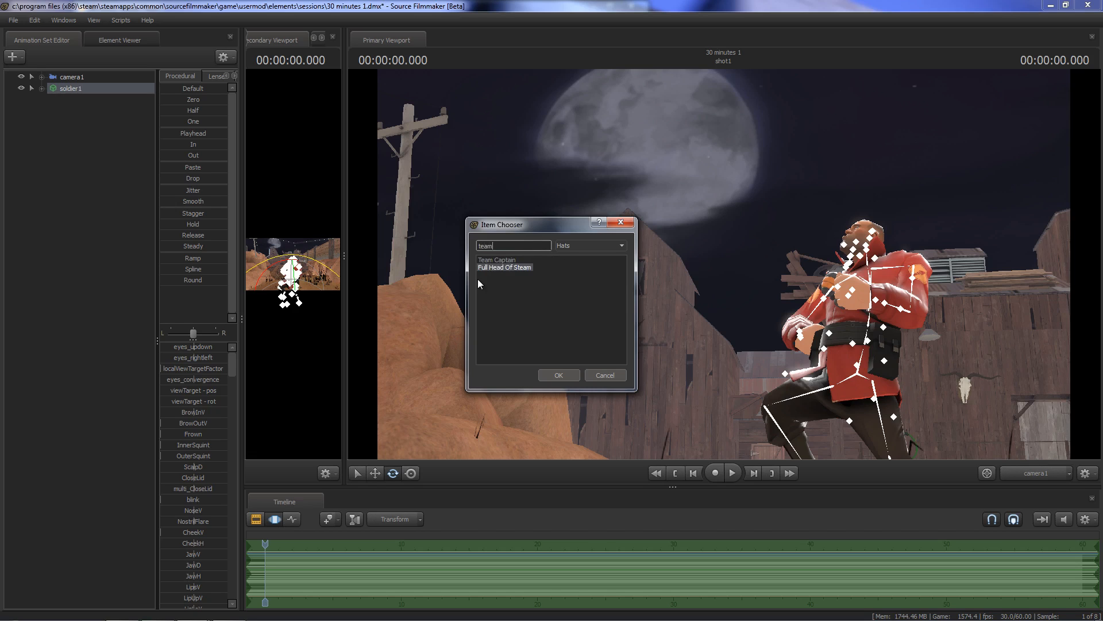
click(504, 260)
click(559, 377)
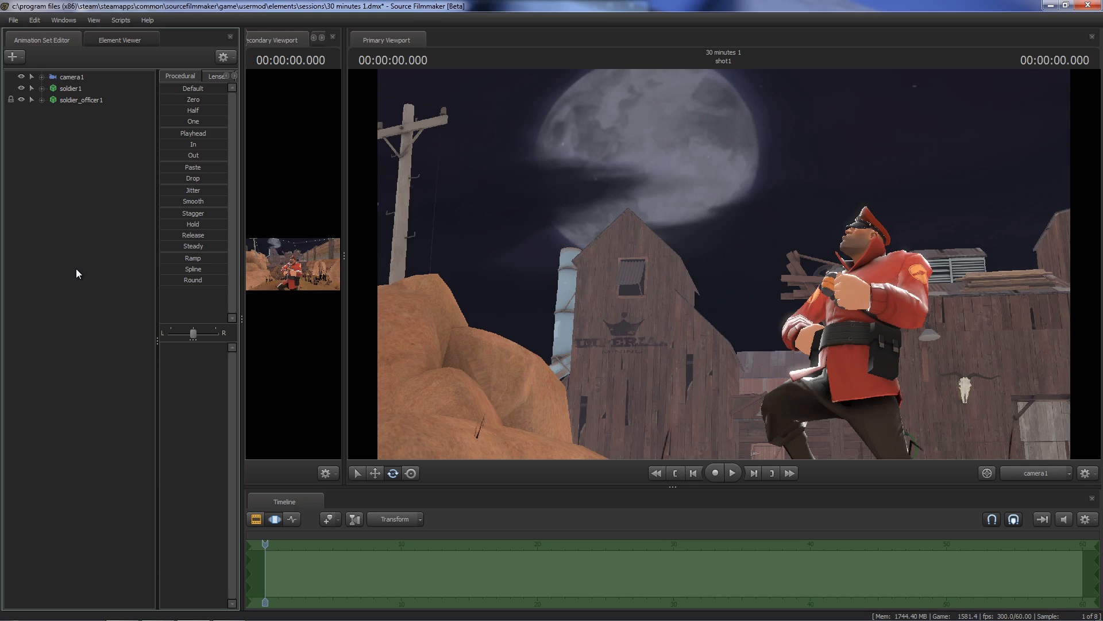
- Find the Compatriot with the name filter "comp" and add it to soldier1 as another Team Fortress item
right_click(69, 87)
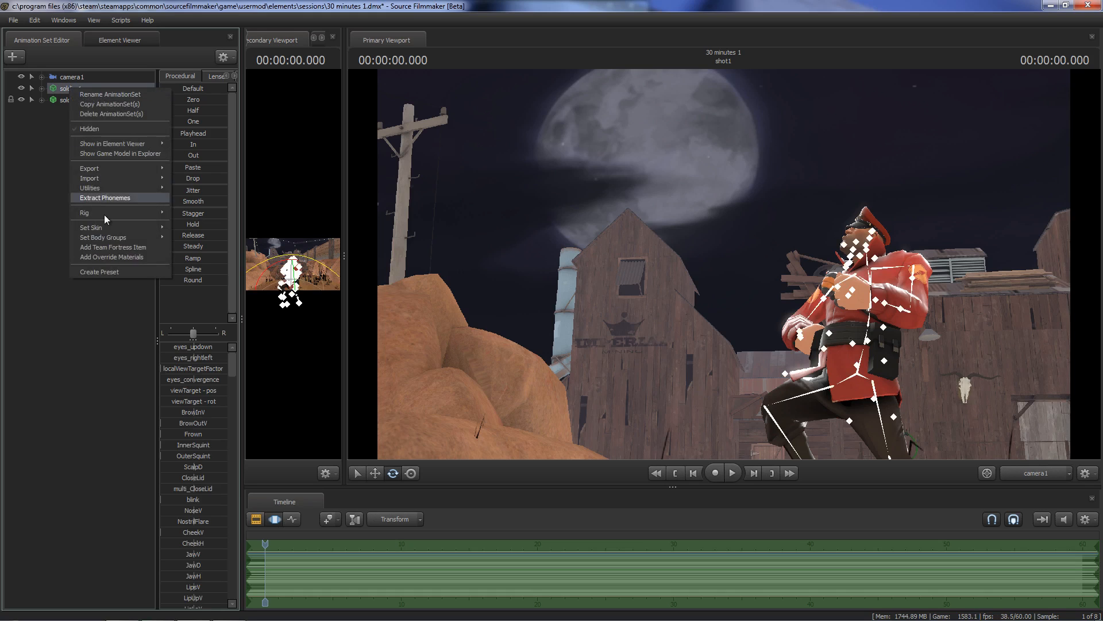
click(116, 247)
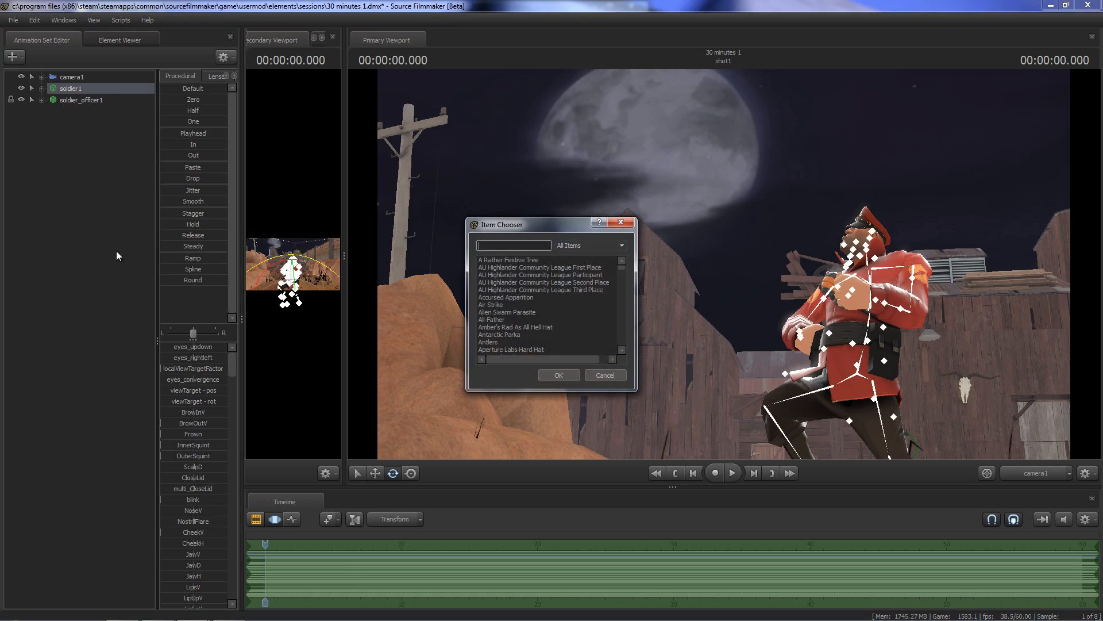
text(comp)
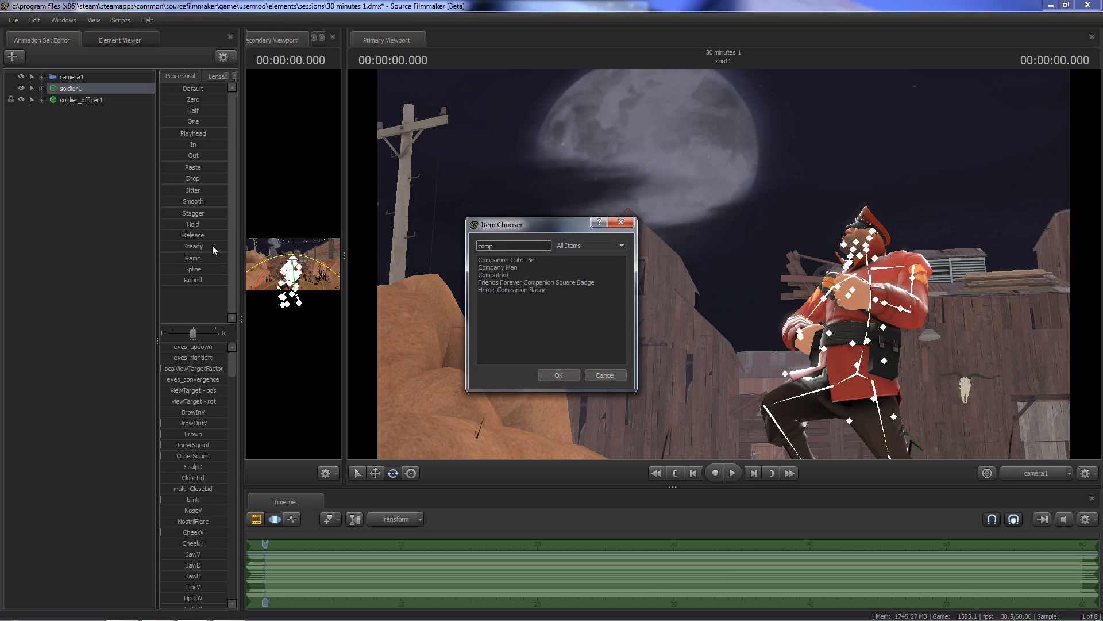
click(499, 275)
click(558, 374)
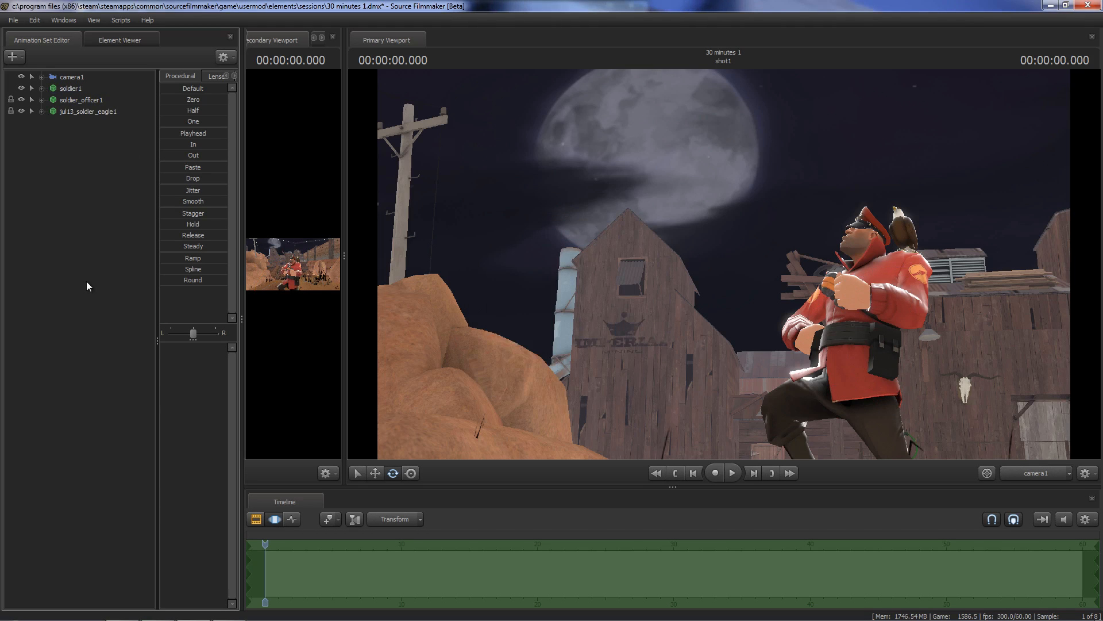
- Start an animation set for a new model, filter the models by "coffee", and preview the mug, pot and machine models
right_click(77, 194)
click(114, 221)
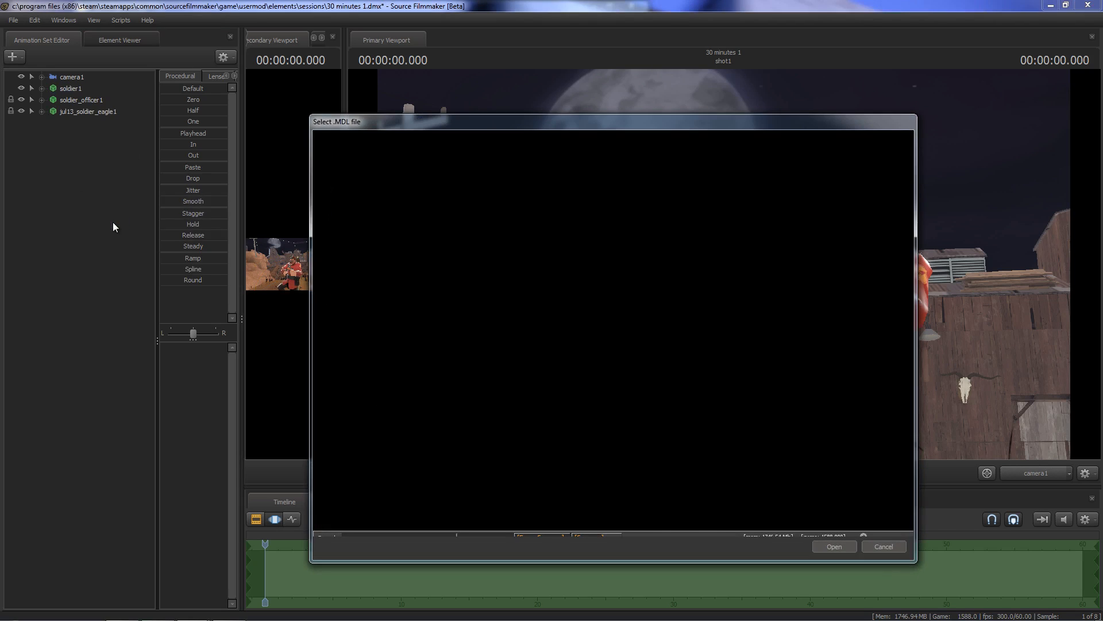
text(coffee)
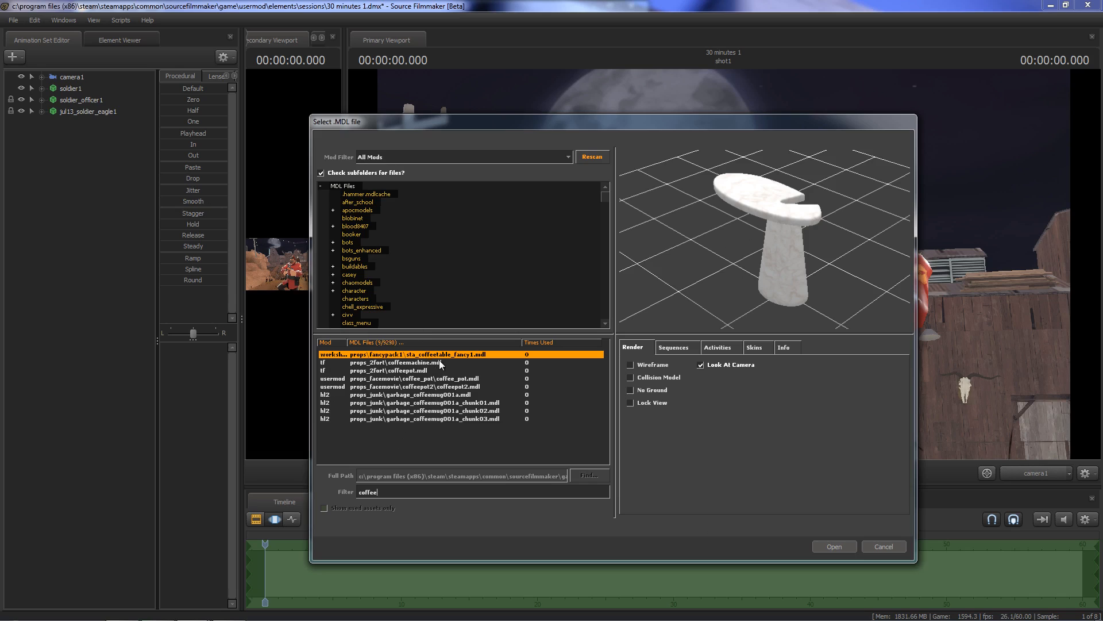
click(452, 396)
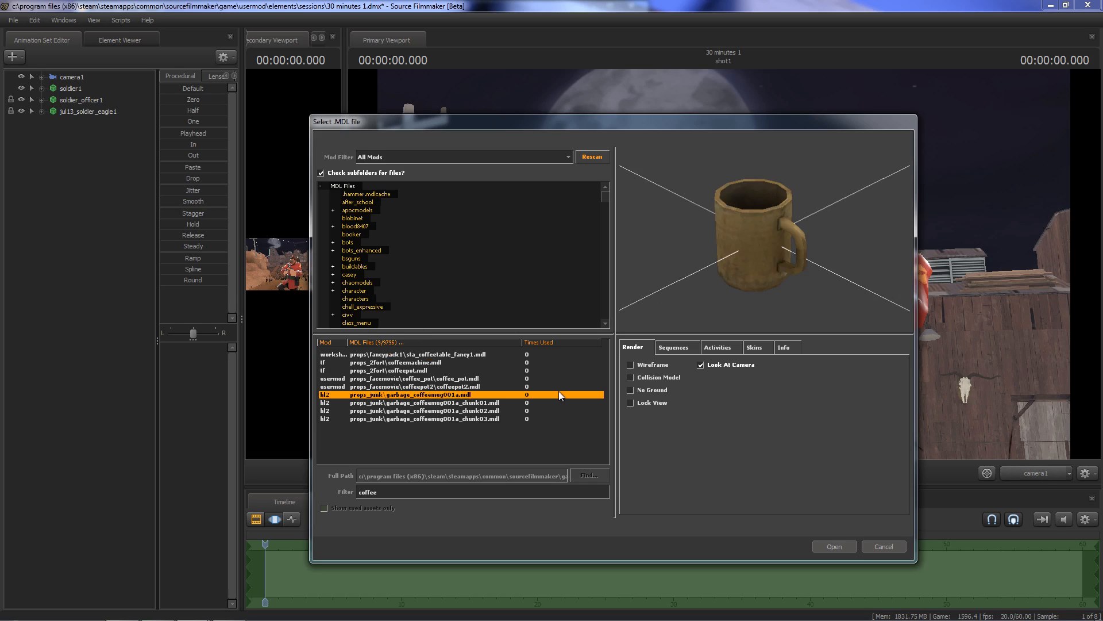
key(Up)
key(Up)
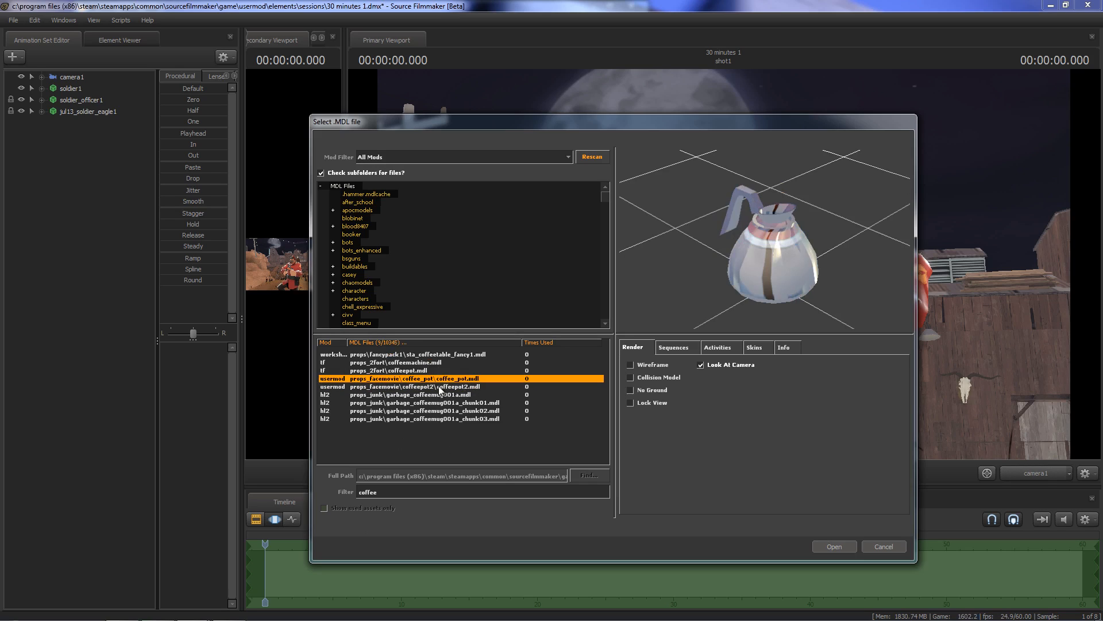
click(448, 356)
click(435, 362)
click(435, 371)
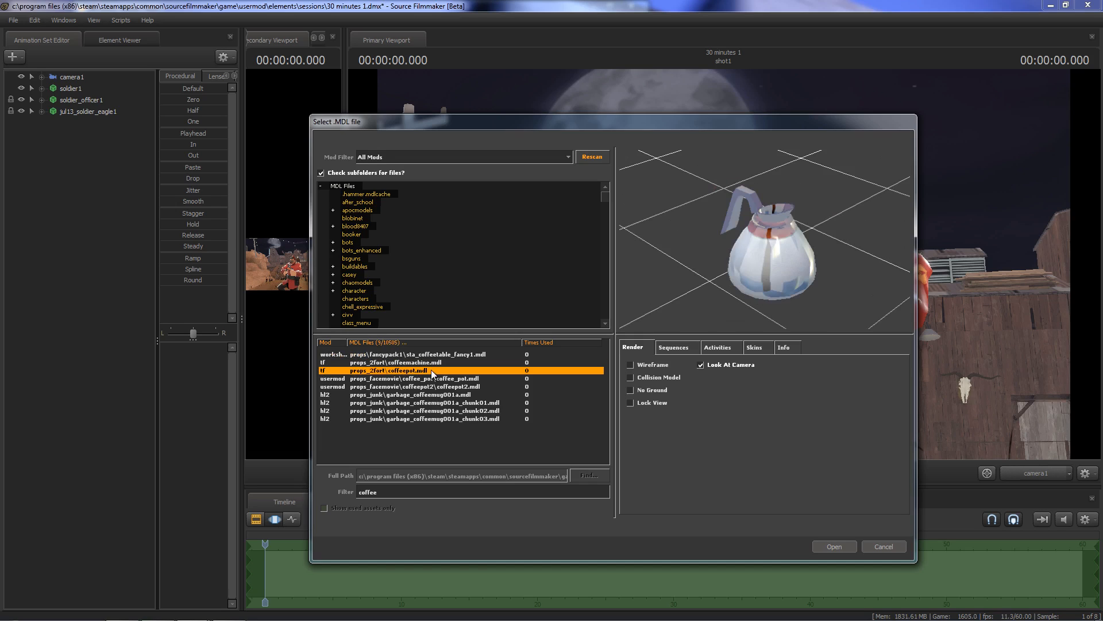
- Filter the models by "mug", preview several of them, and add victory_mug.mdl to the scene as a new animation set
double_click(404, 493)
text(mug)
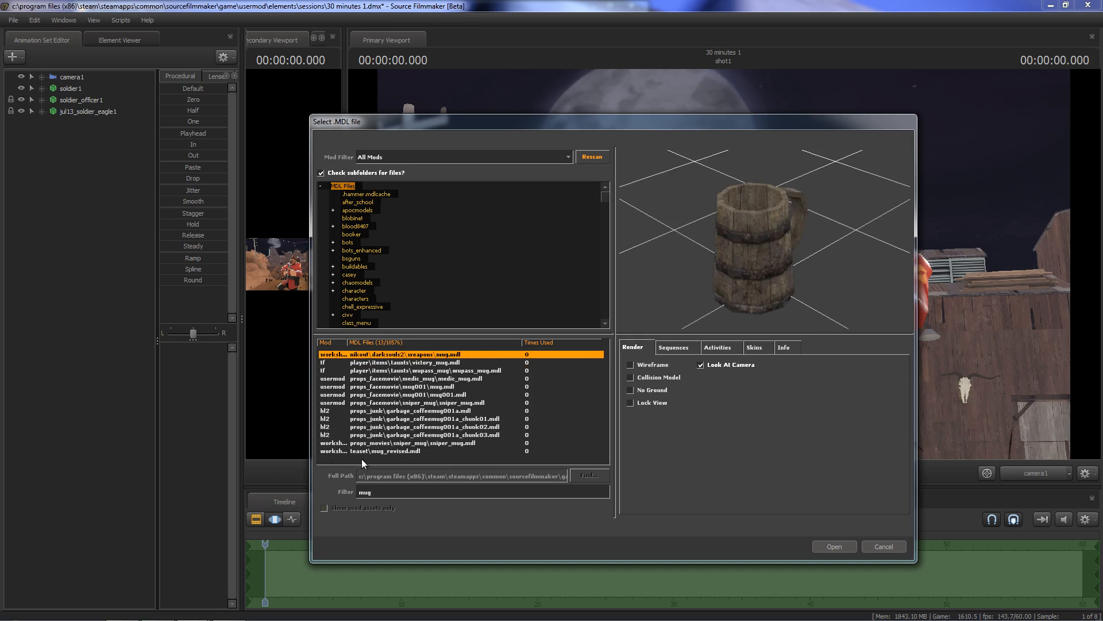
click(402, 447)
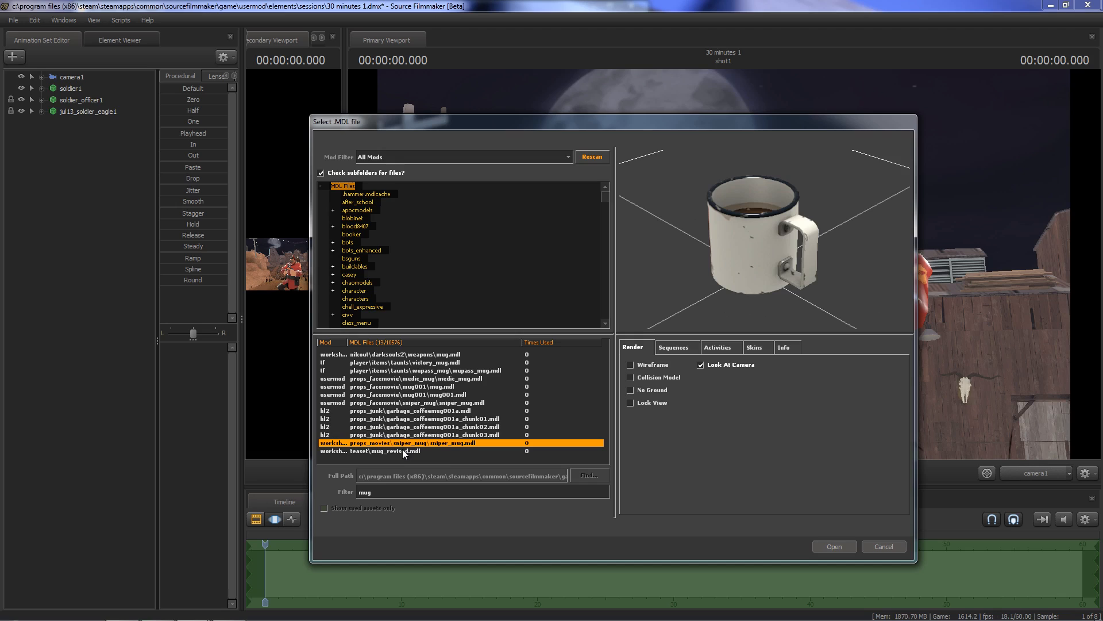
click(391, 371)
key(Up)
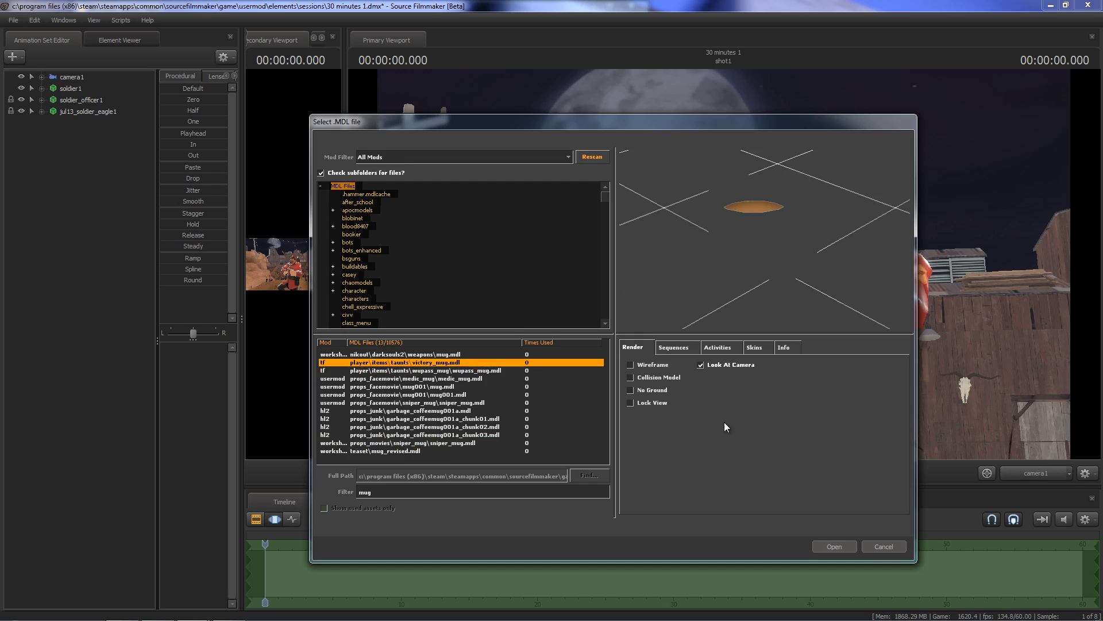
click(838, 545)
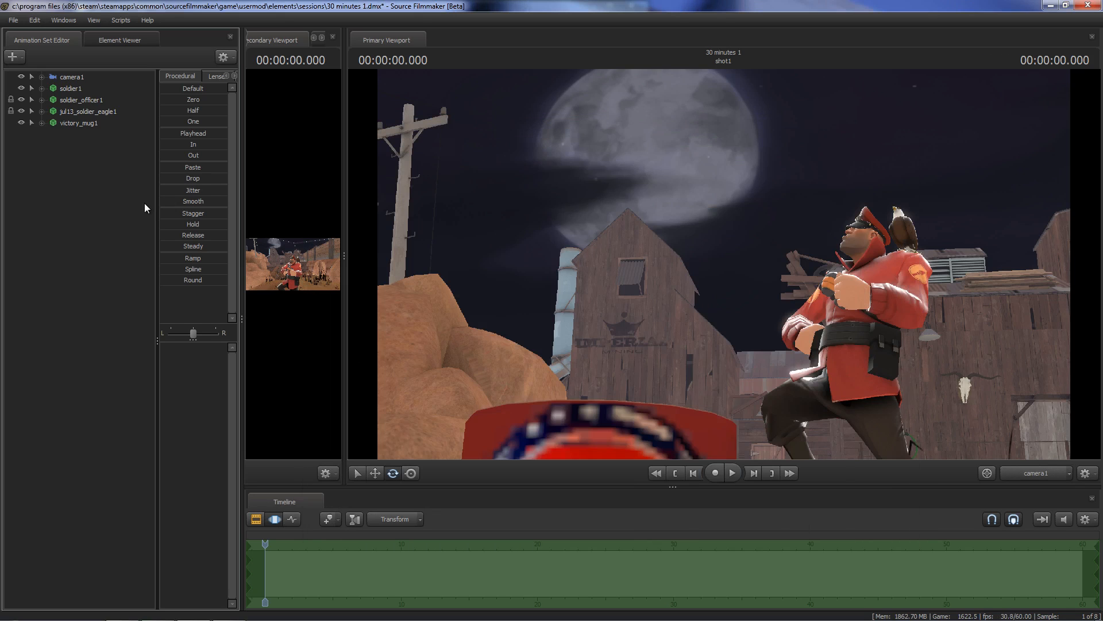
- Check the control groups of victory_mug1 and soldier1, then delete the victory_mug1 animation set
click(53, 134)
click(52, 158)
click(42, 89)
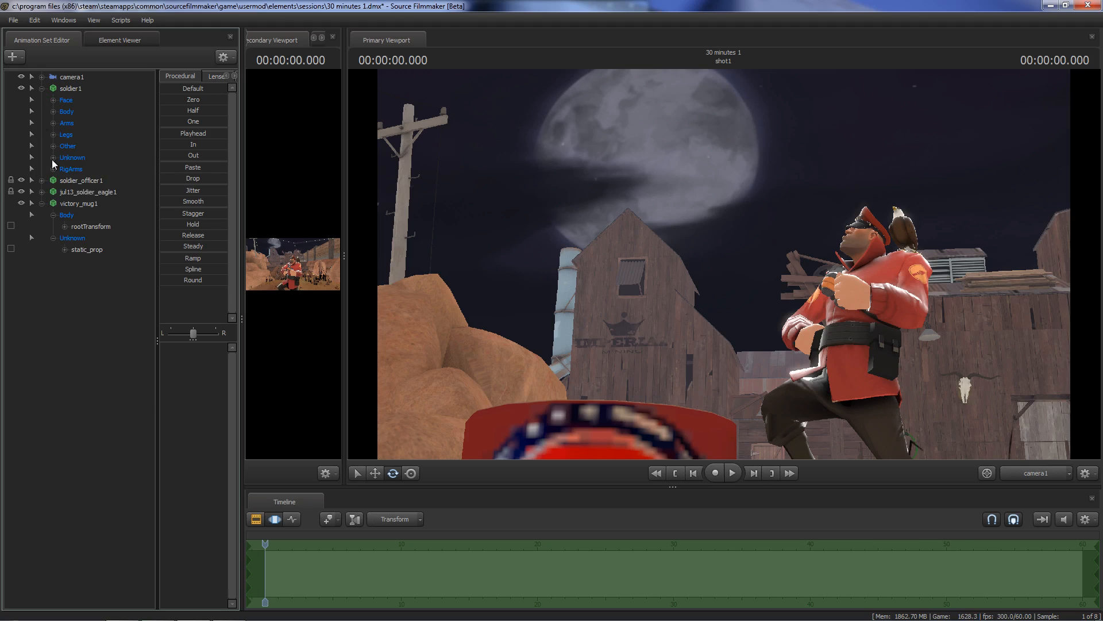
click(41, 89)
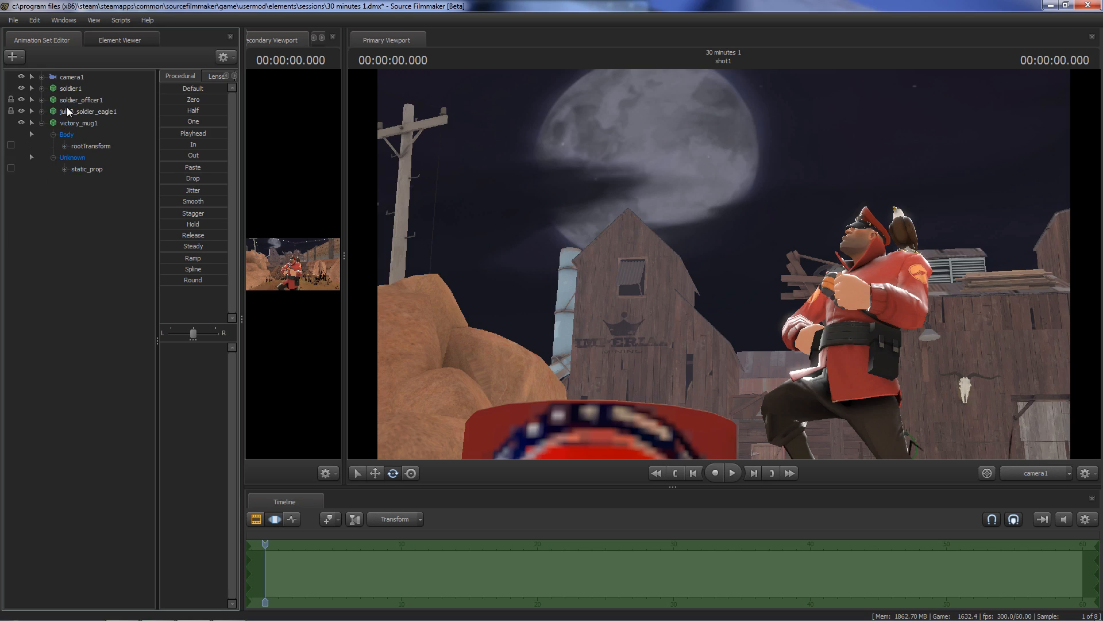
right_click(70, 125)
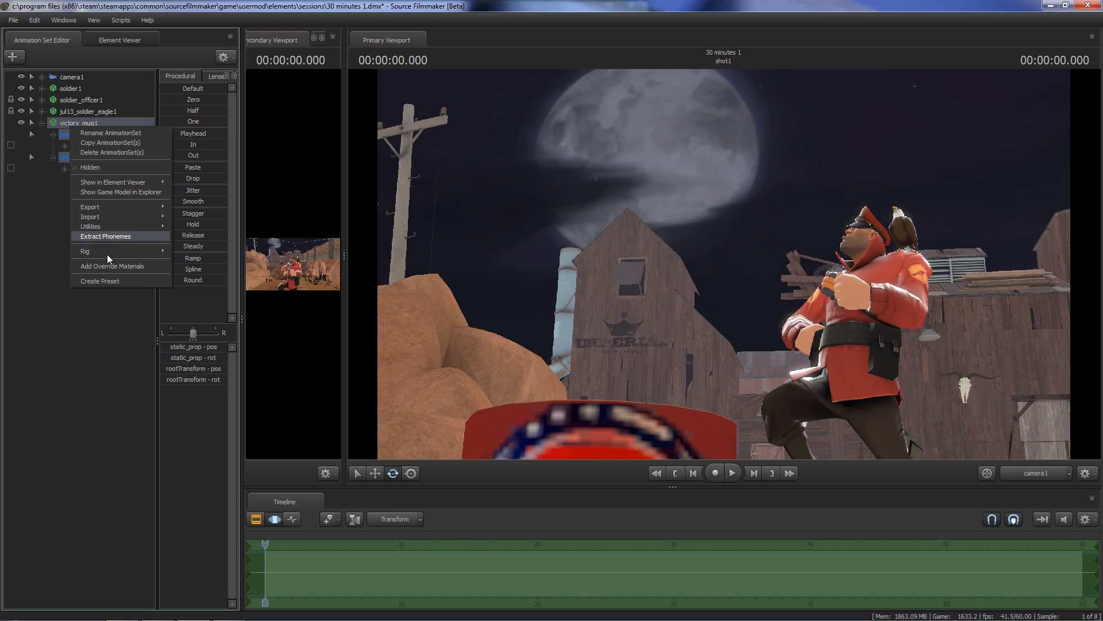
click(113, 152)
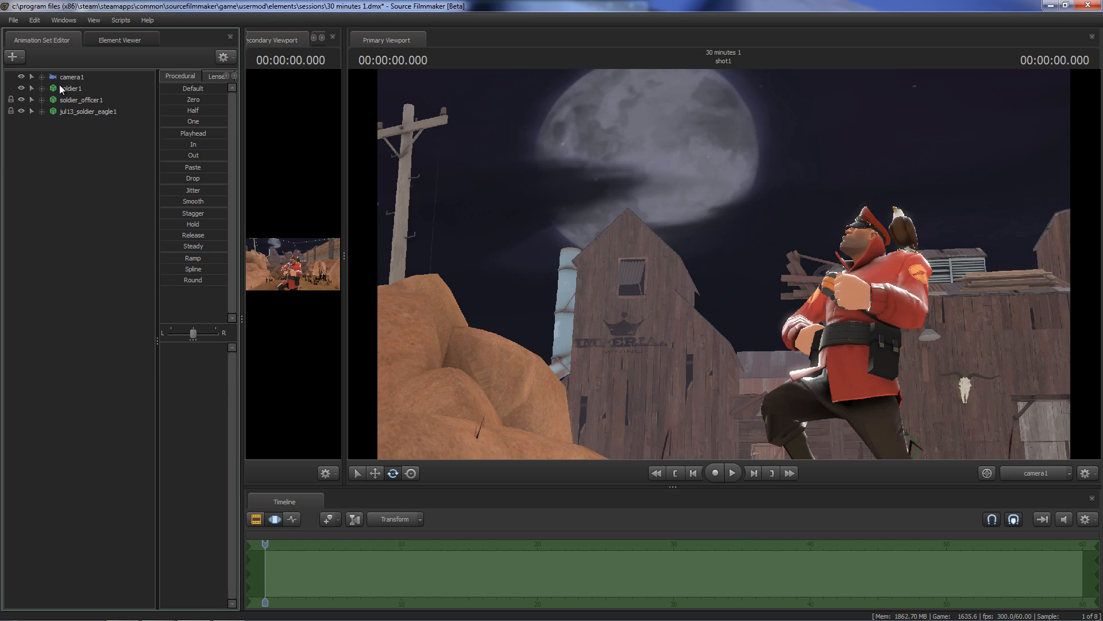
right_click(69, 90)
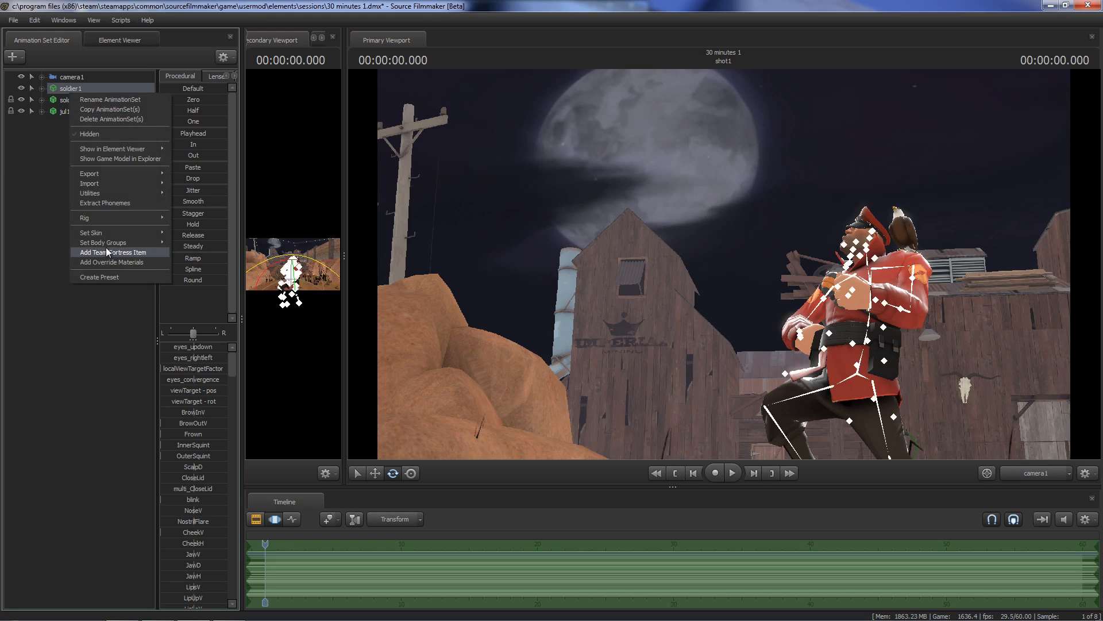
mouse_move(115, 243)
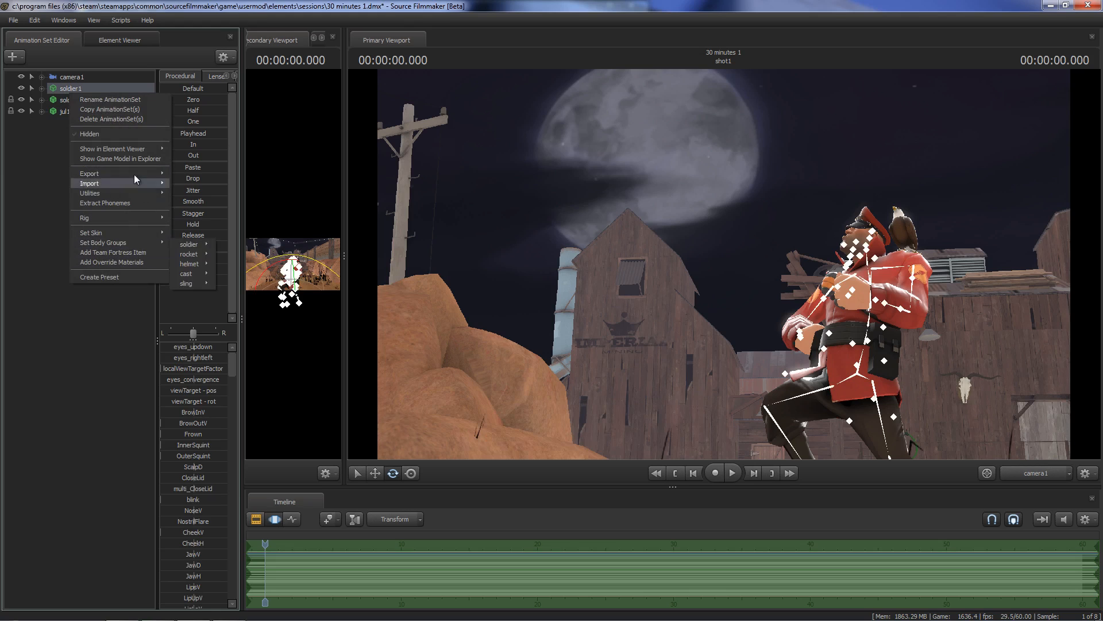
click(42, 207)
- Create an animation set for a new model using wupass_mug.mdl from the "mug" results
right_click(42, 207)
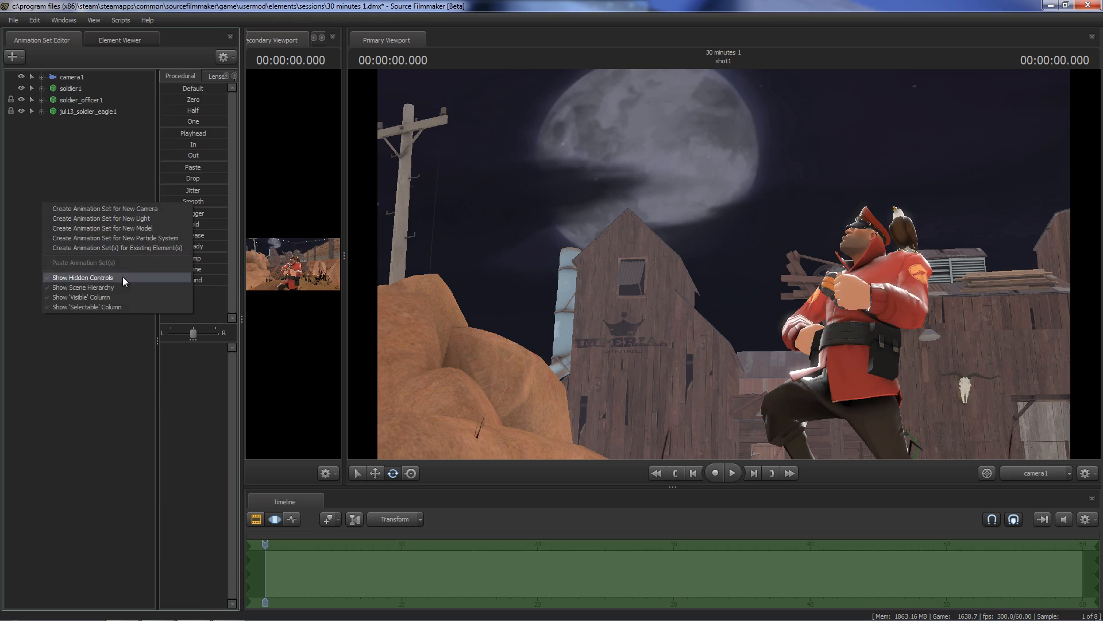
click(544, 299)
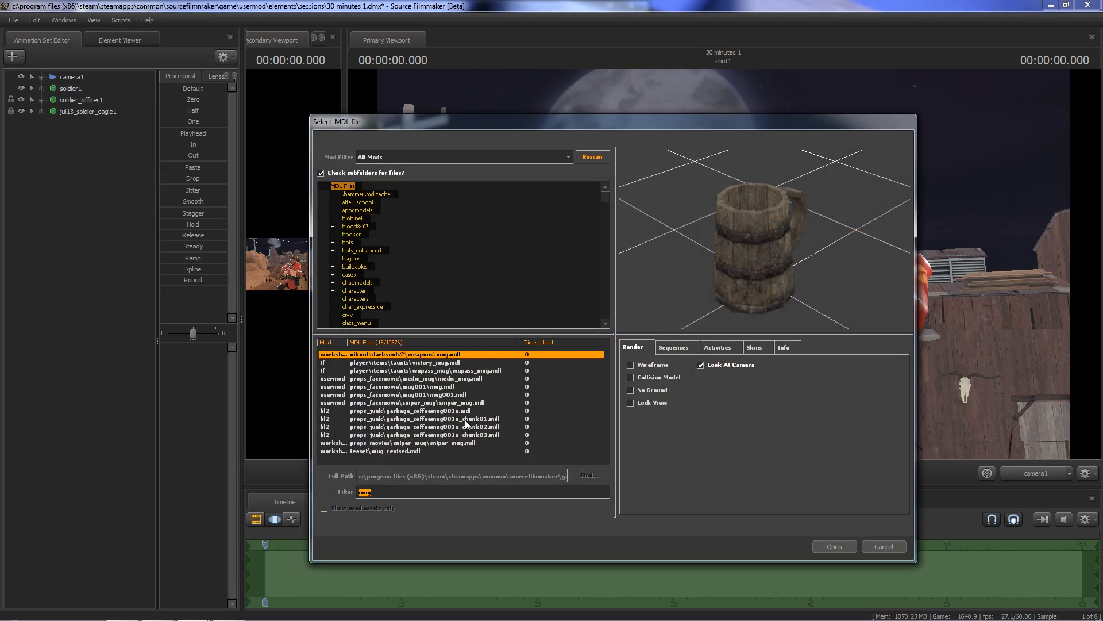
click(473, 370)
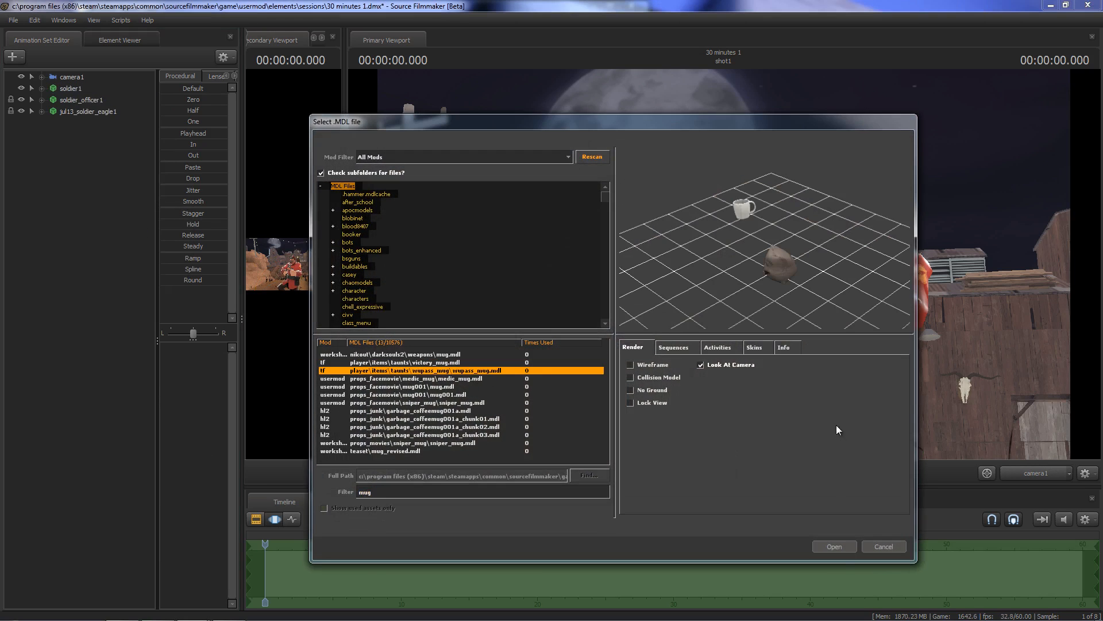
click(833, 547)
- Expand the control groups of wupass_mug1 and soldier1, and lock the mug's weapon_bone to soldier1's weapon_bone
click(41, 123)
click(52, 134)
click(53, 157)
click(53, 181)
click(41, 89)
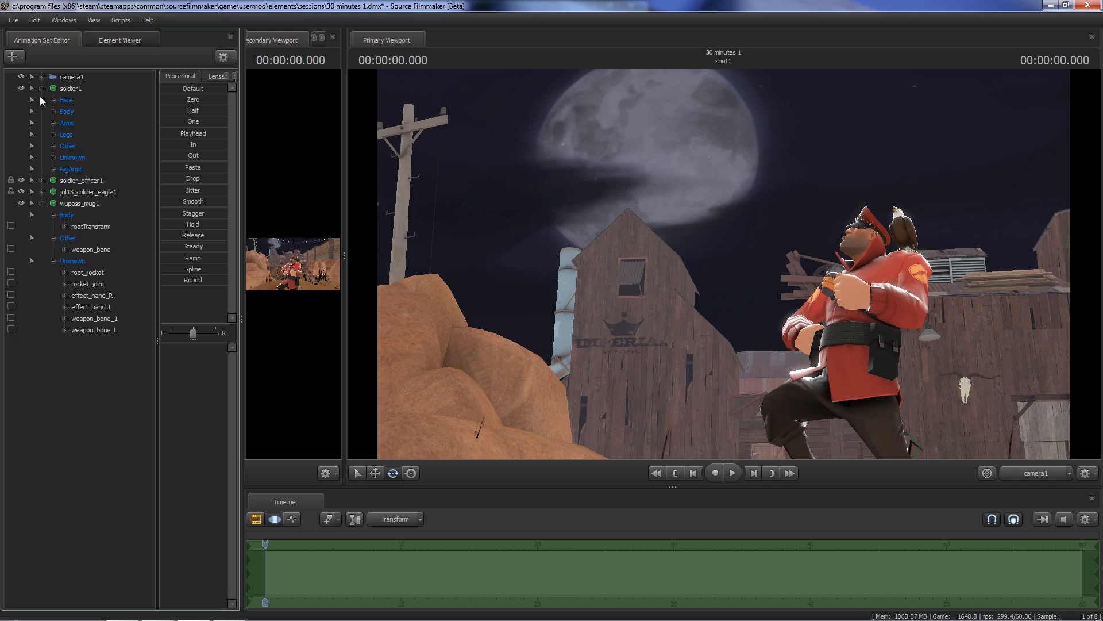
click(54, 109)
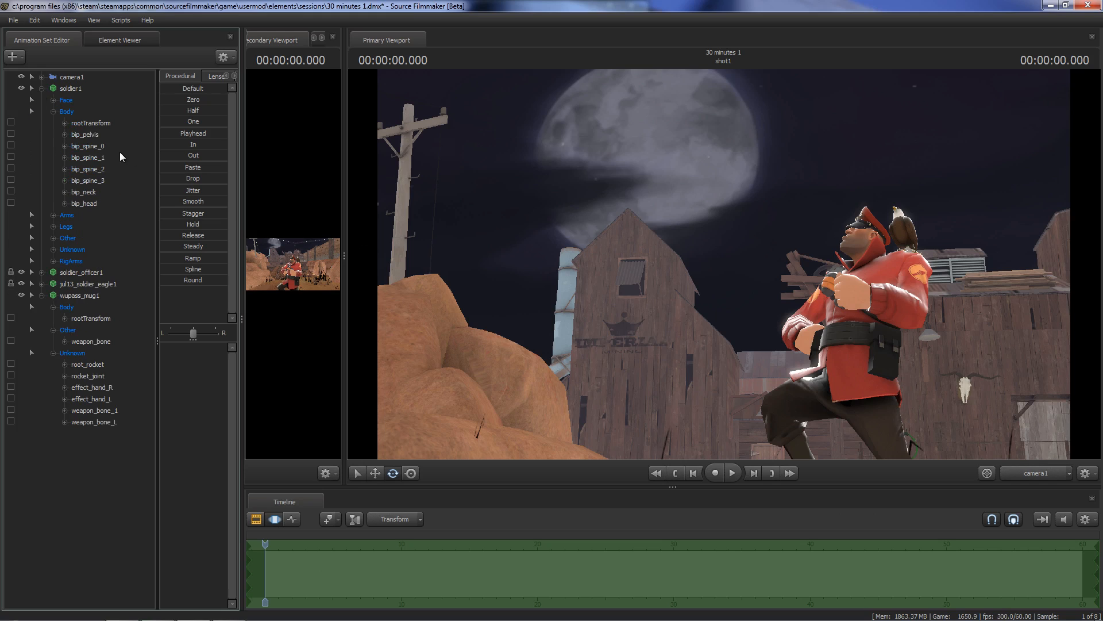
click(52, 114)
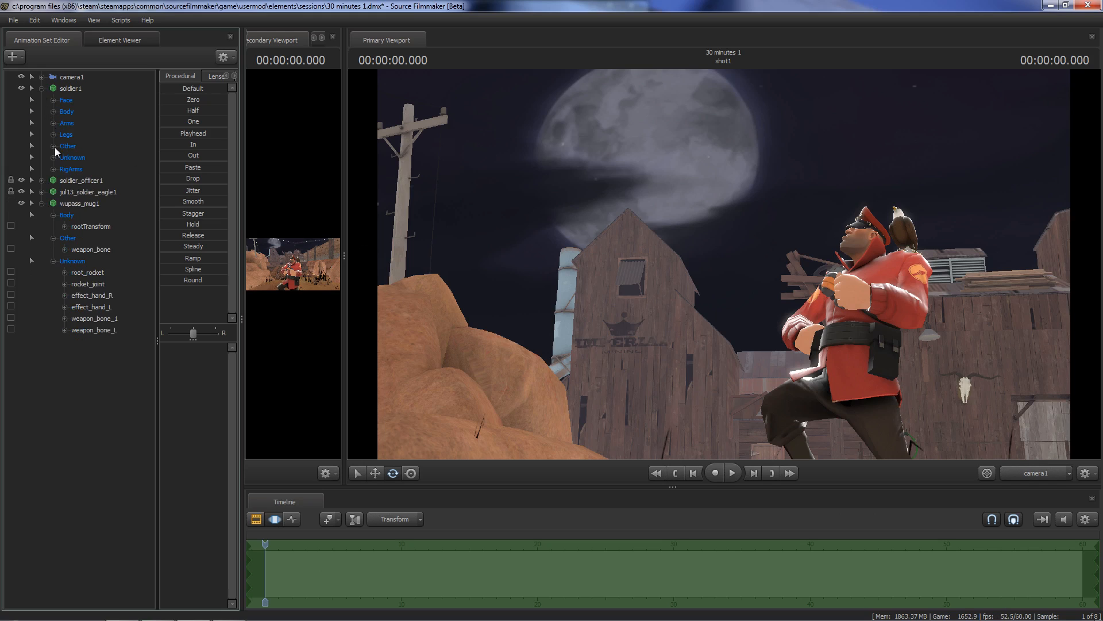
click(51, 147)
drag(95, 161, 88, 261)
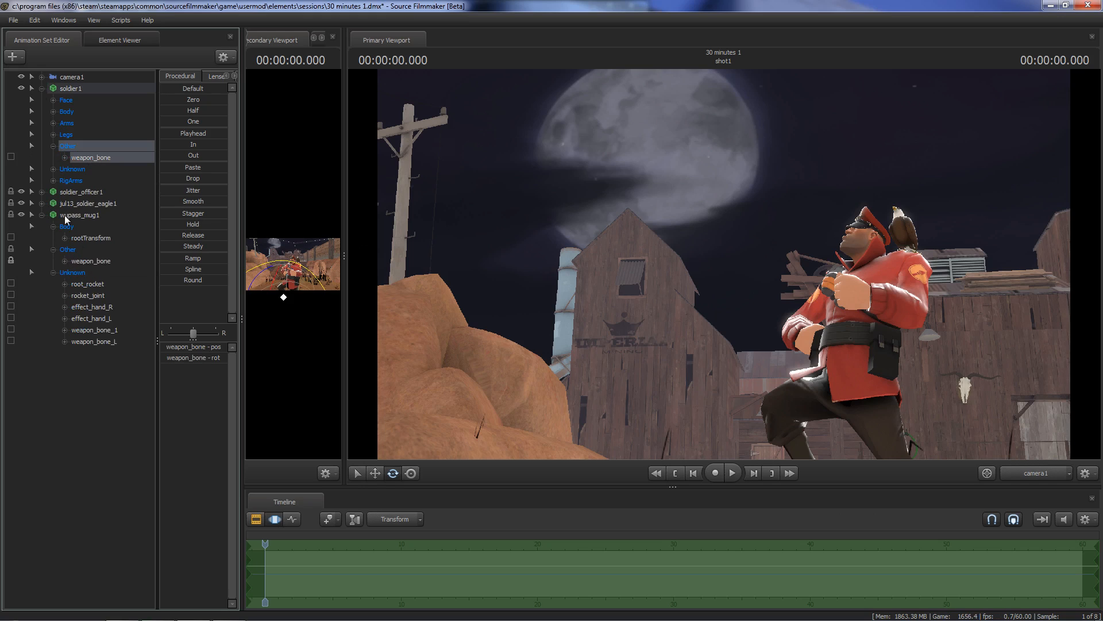
- Expand soldier1's Unknown group and compare its bones with those of wupass_mug1 to find matching weapon bones
click(52, 146)
click(53, 159)
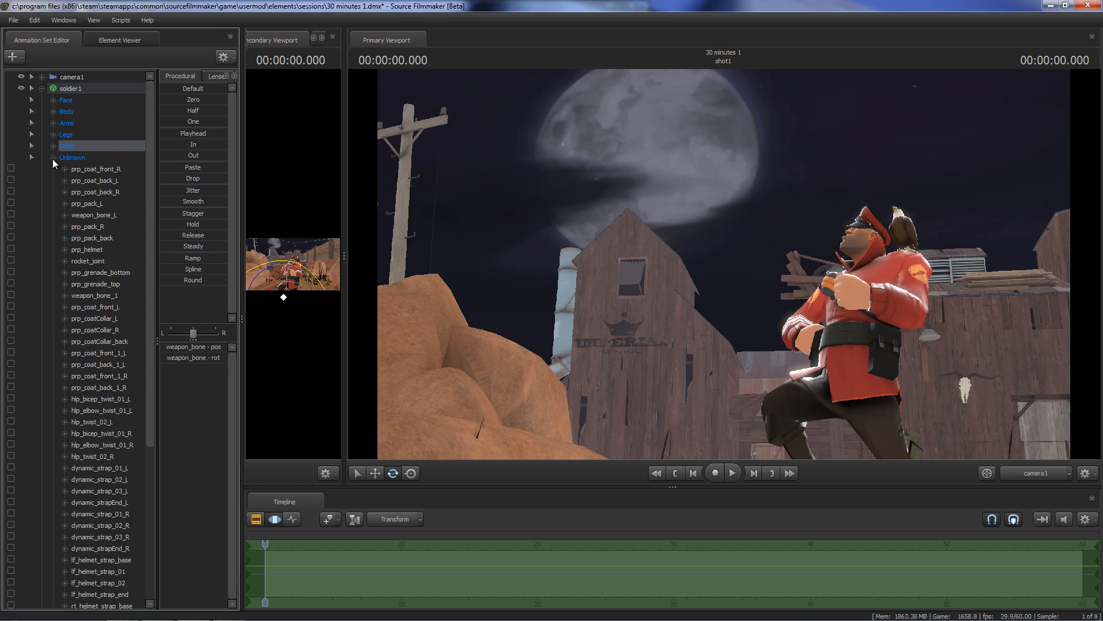
scroll(102, 246, down, 5)
scroll(102, 246, down, 3)
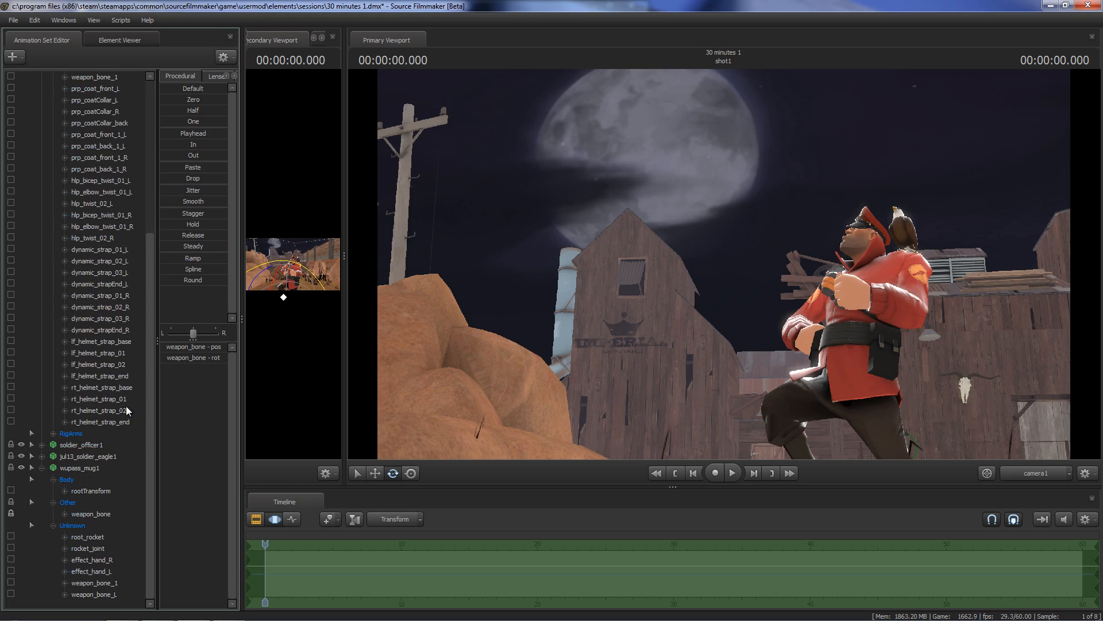
scroll(77, 425, up, 5)
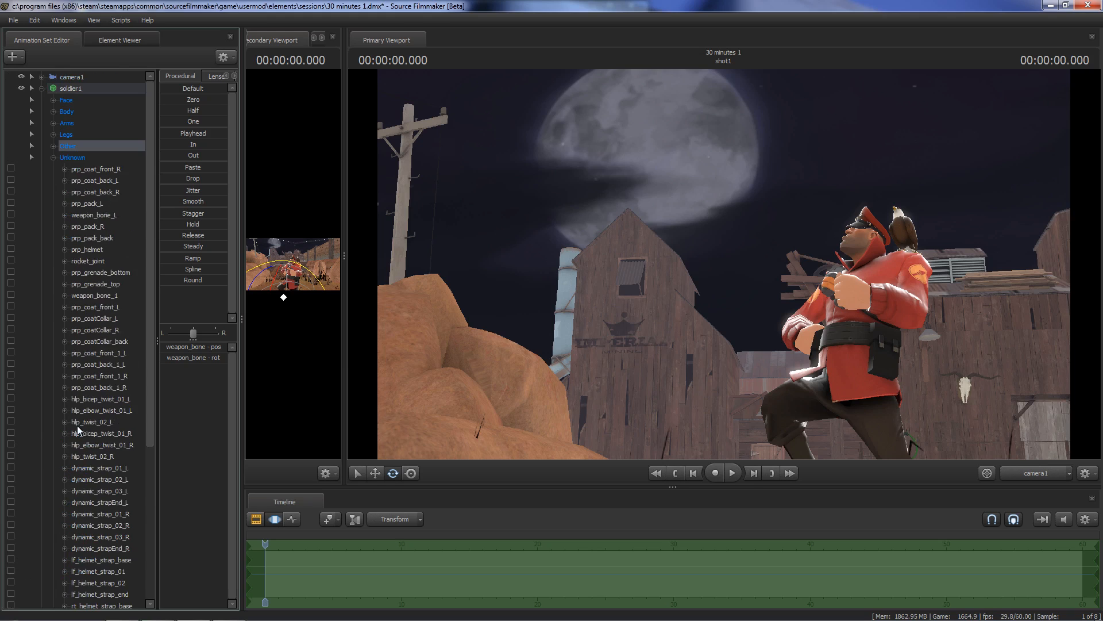
scroll(77, 426, down, 6)
scroll(77, 425, down, 1)
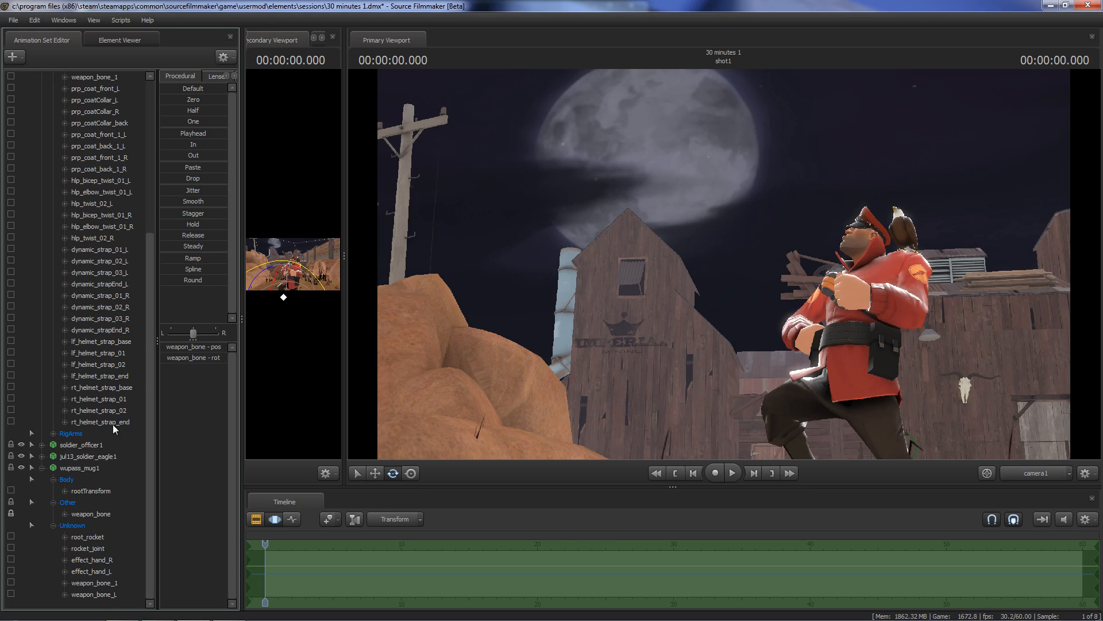
scroll(119, 375, up, 9)
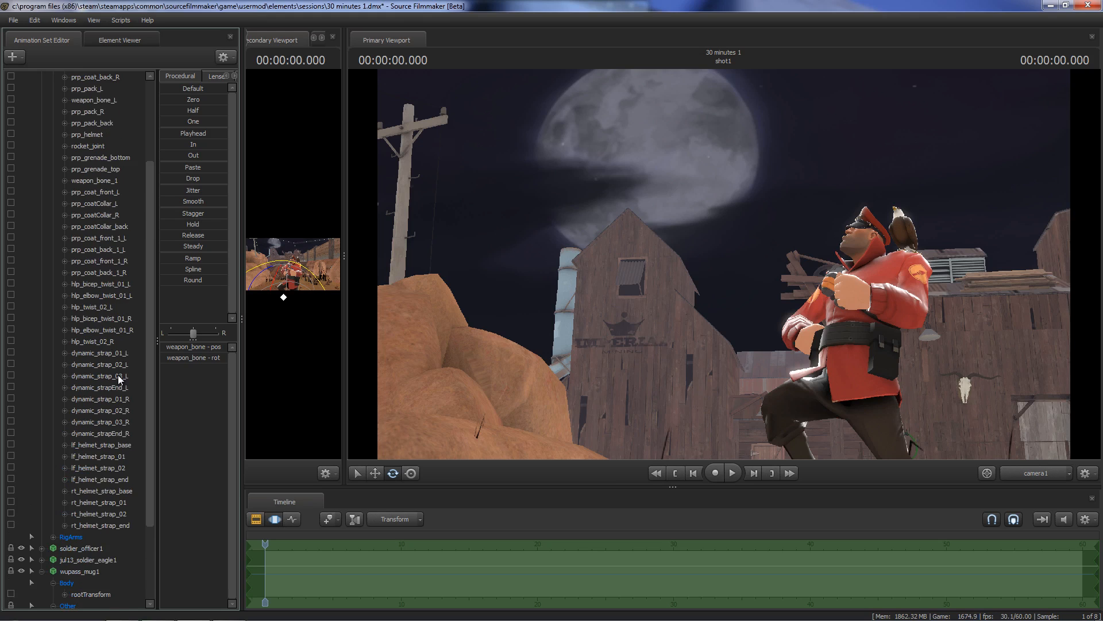
scroll(119, 375, up, 10)
scroll(118, 375, down, 15)
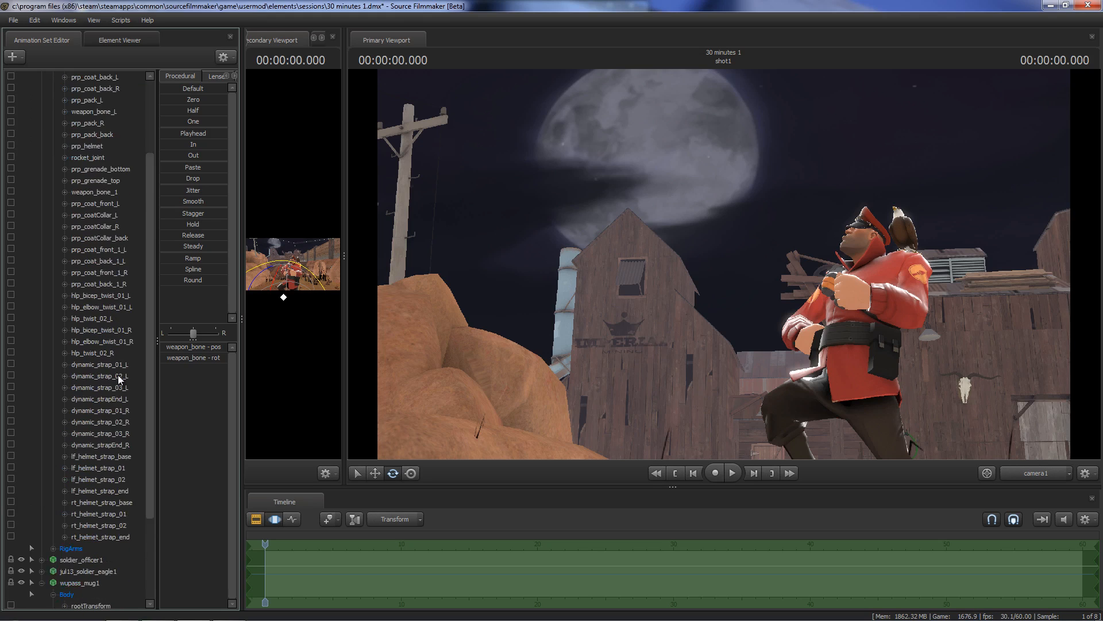
scroll(119, 375, down, 4)
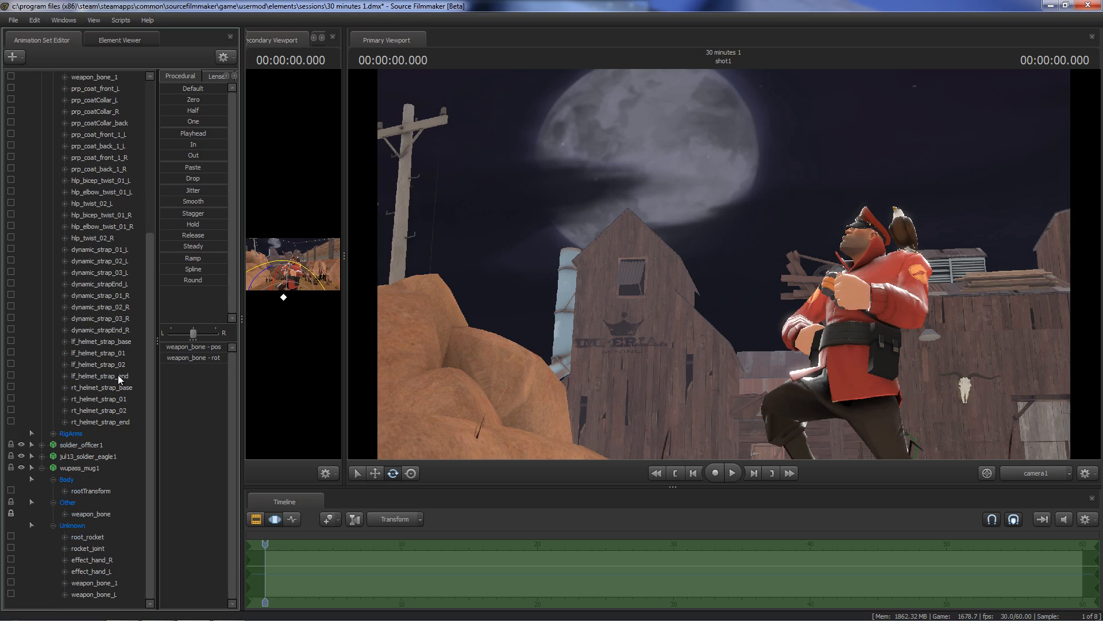
scroll(119, 375, up, 19)
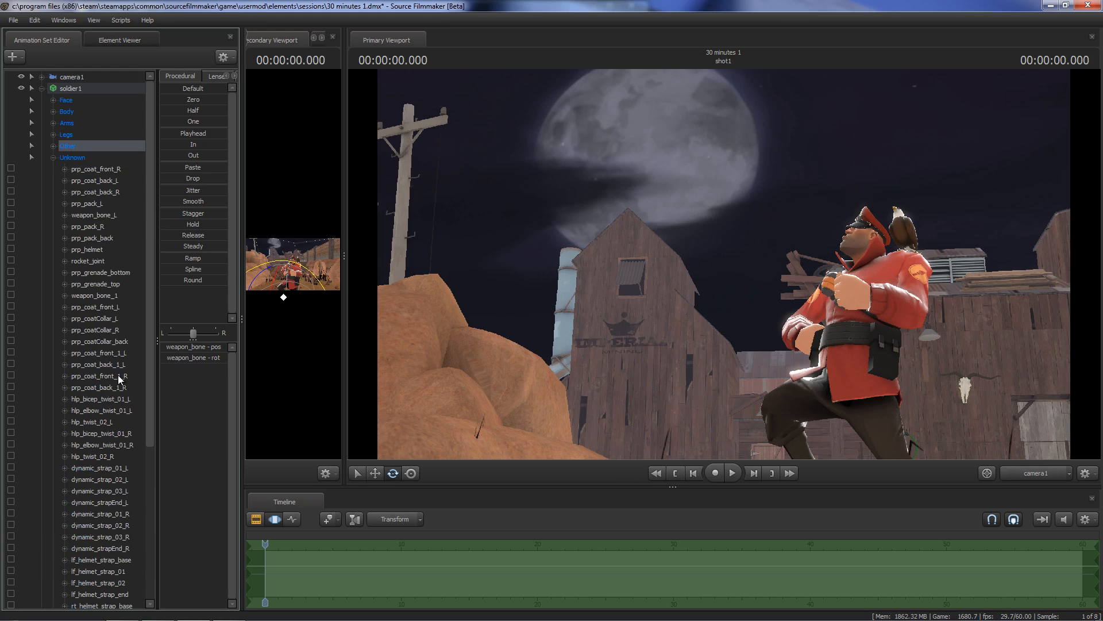
- Lock wupass_mug1's weapon_bone_1 and weapon_bone_L to soldier1's bones of the same names
click(105, 294)
scroll(98, 270, down, 6)
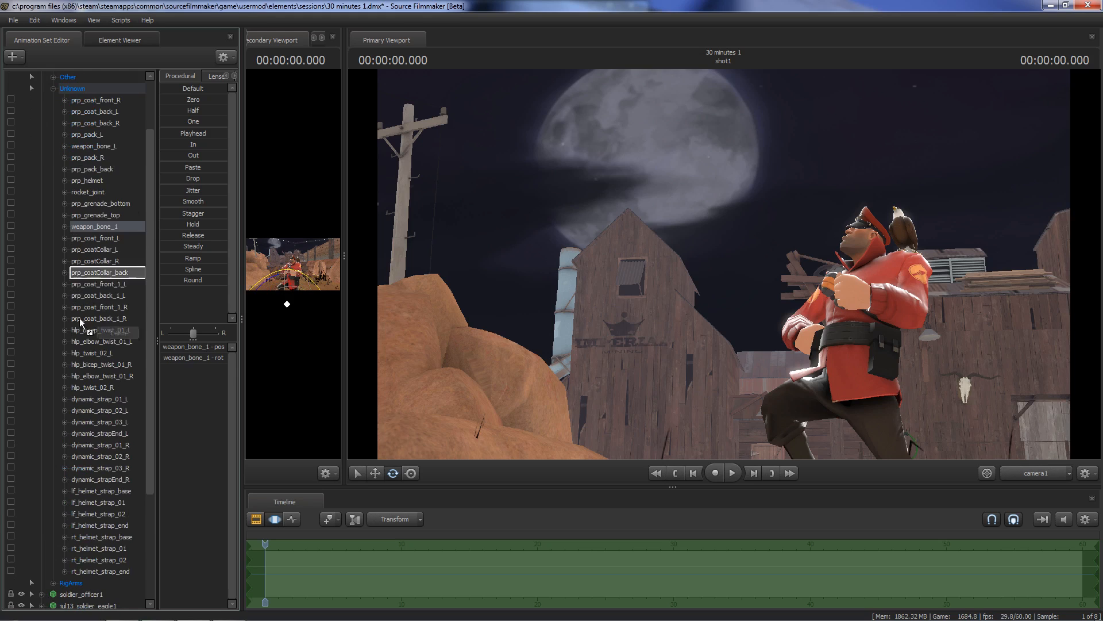
mouse_move(73, 615)
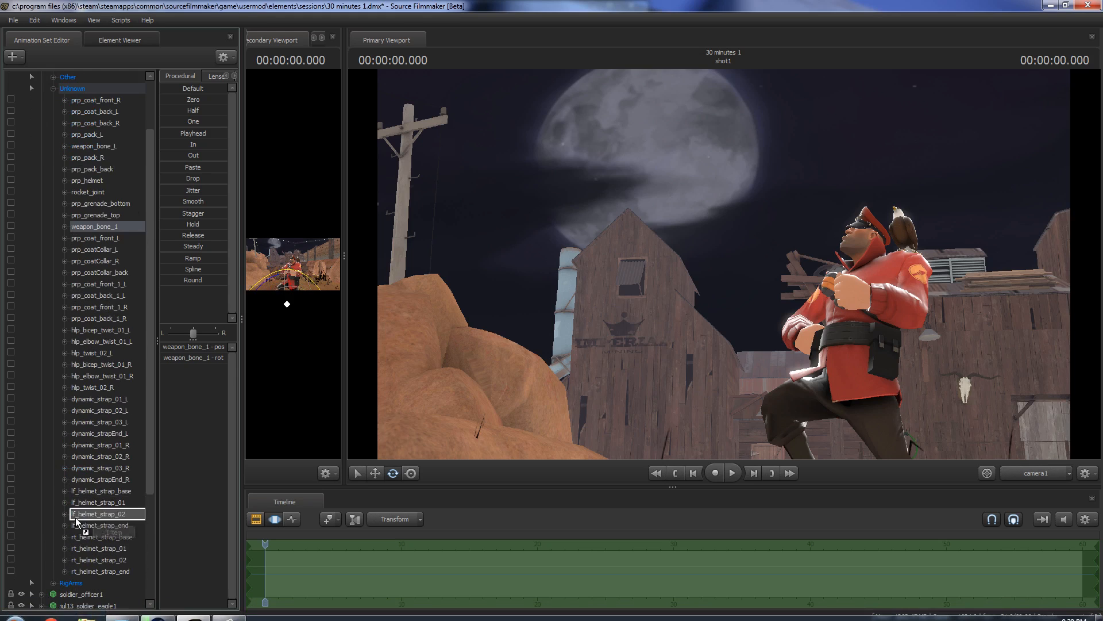
scroll(86, 606, down, 1)
scroll(86, 604, down, 12)
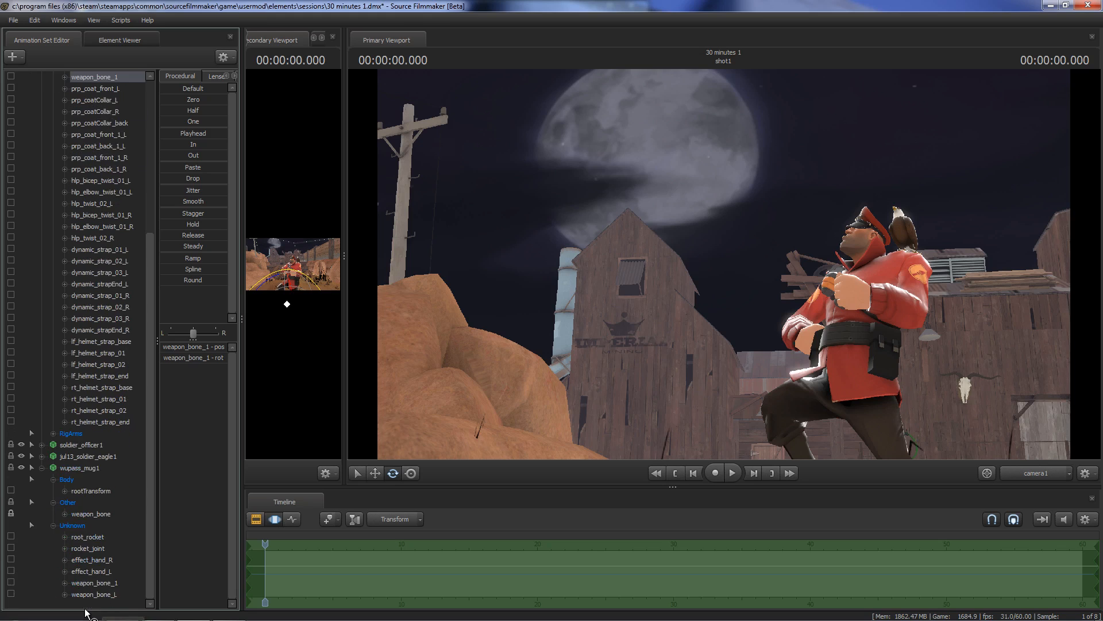
drag(93, 585, 93, 584)
scroll(98, 149, up, 15)
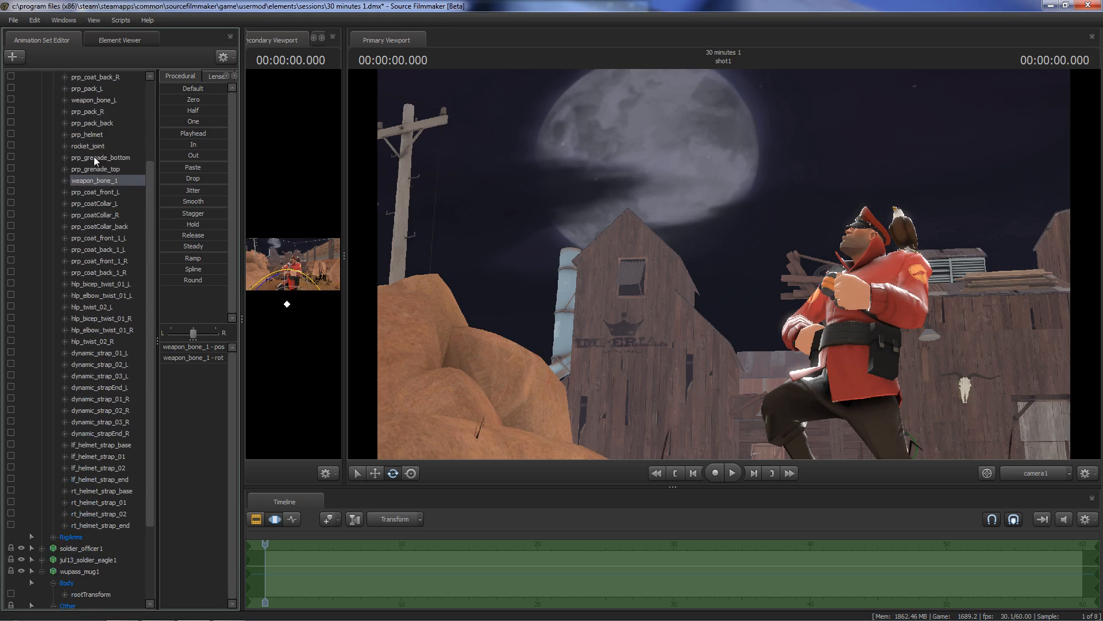
drag(107, 168, 101, 594)
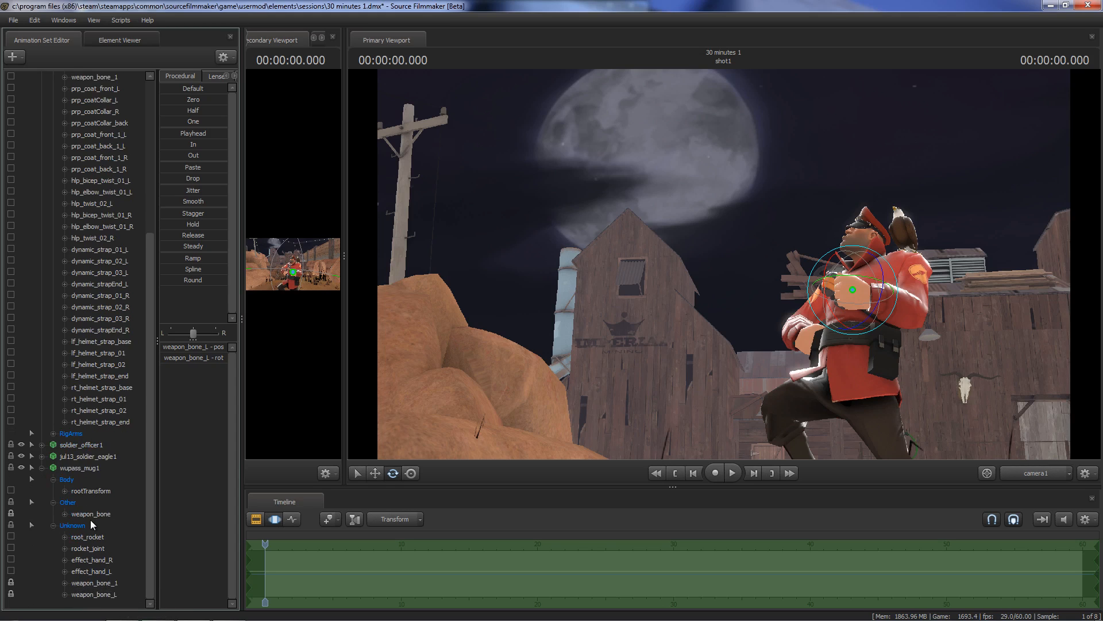
- Zero the positions and rotations of wupass_mug1's weapon_bone, weapon_bone_1 and weapon_bone_L so the mug snaps to the soldier's hand
click(81, 469)
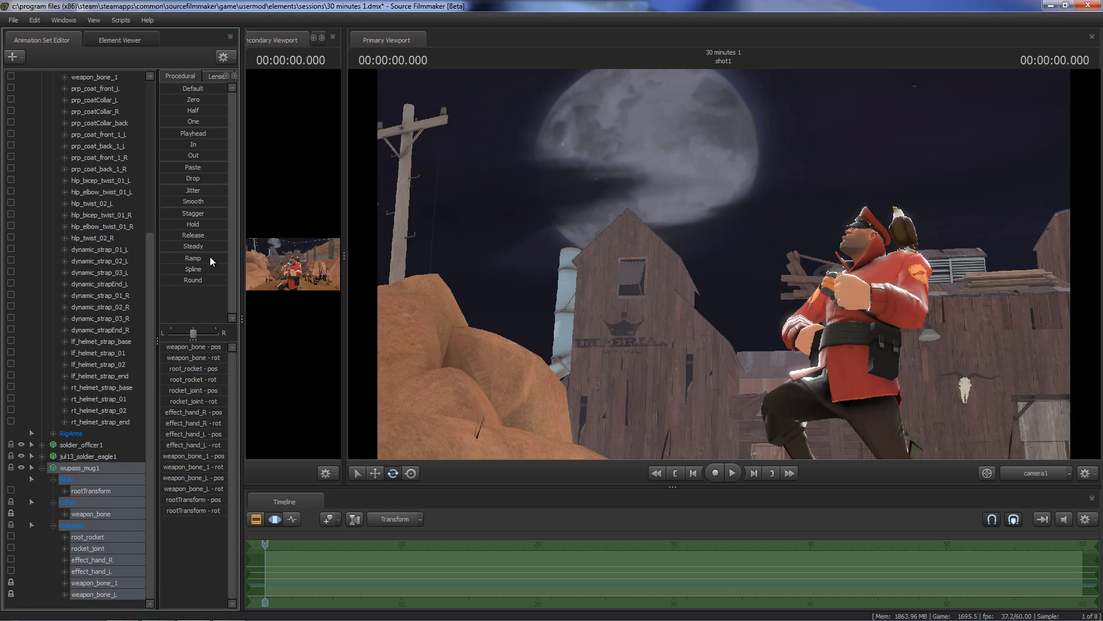
click(92, 510)
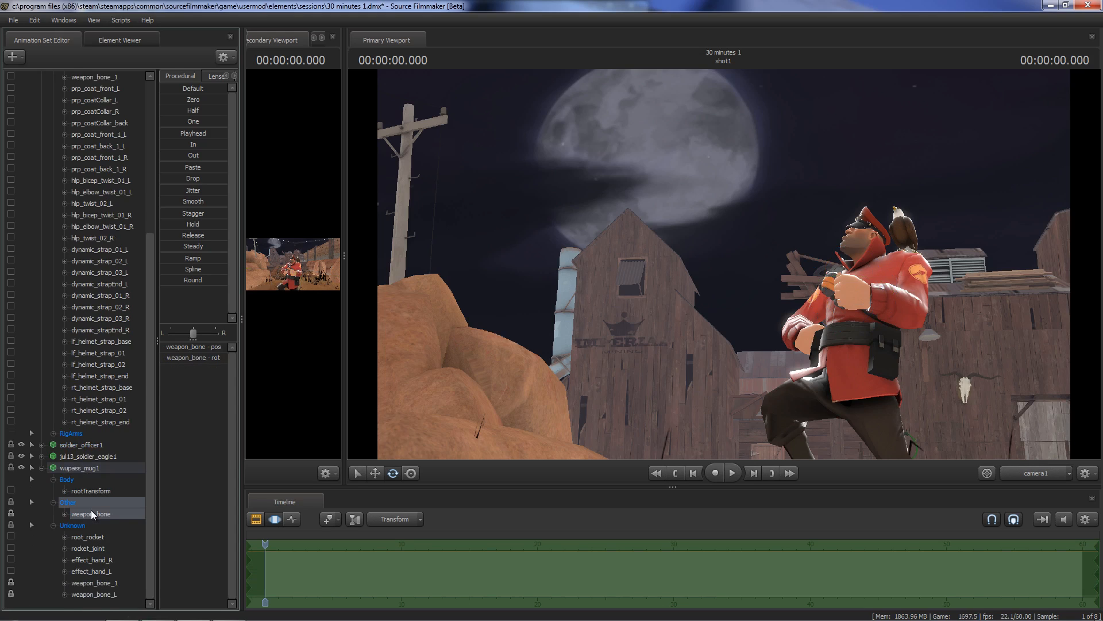
ctrl+click(85, 583)
ctrl+click(87, 592)
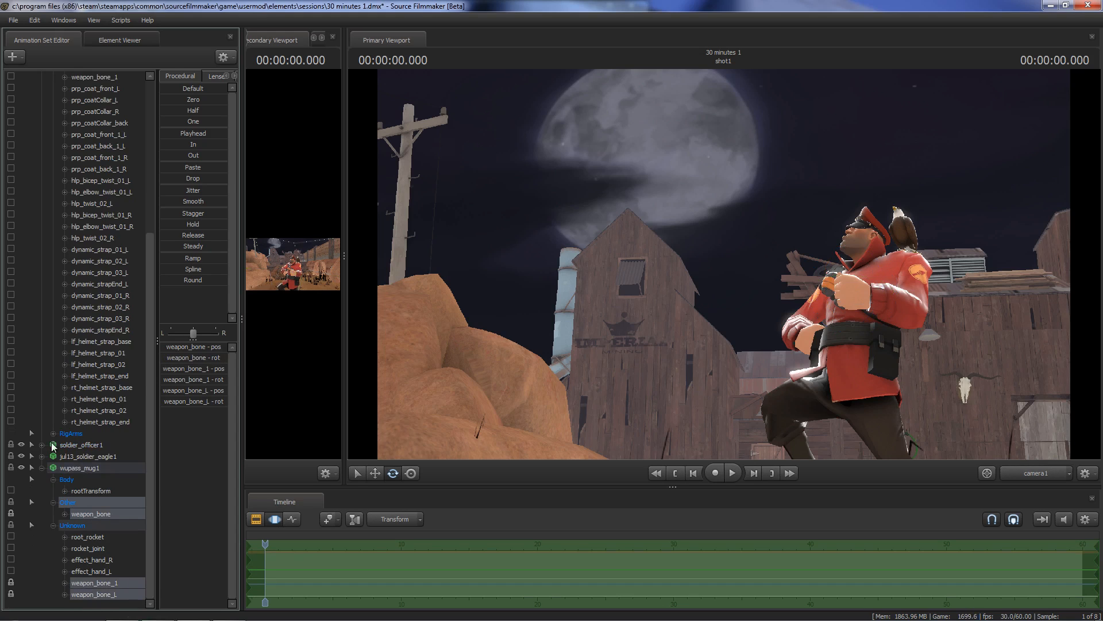
click(176, 97)
drag(177, 98, 221, 99)
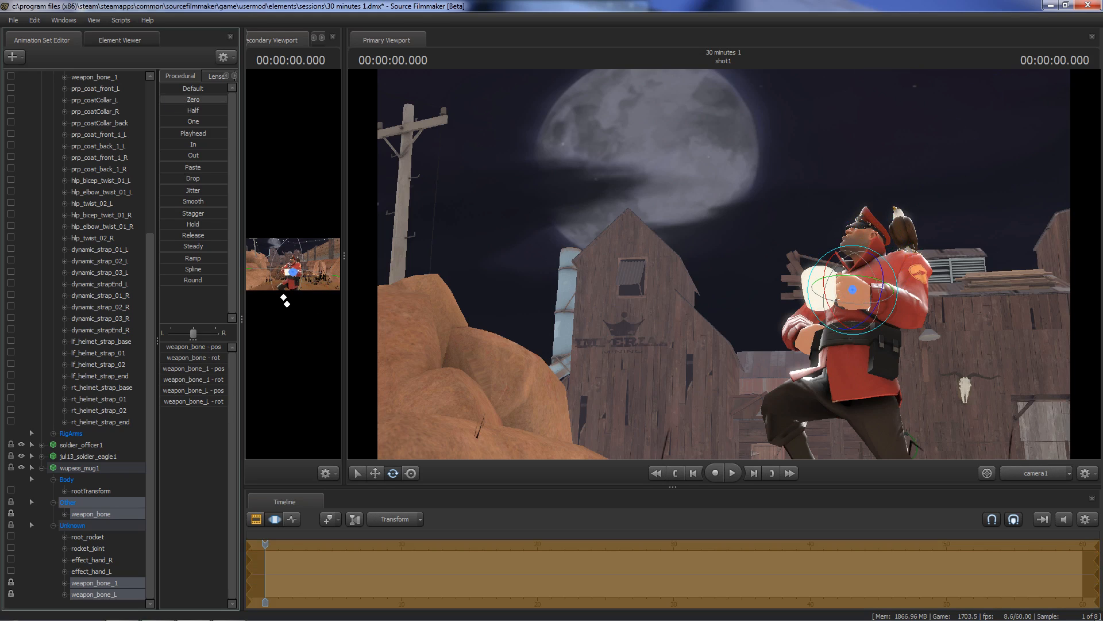
- Collapse soldier1's Unknown group and the full control lists of soldier1 and wupass_mug1
scroll(65, 317, up, 6)
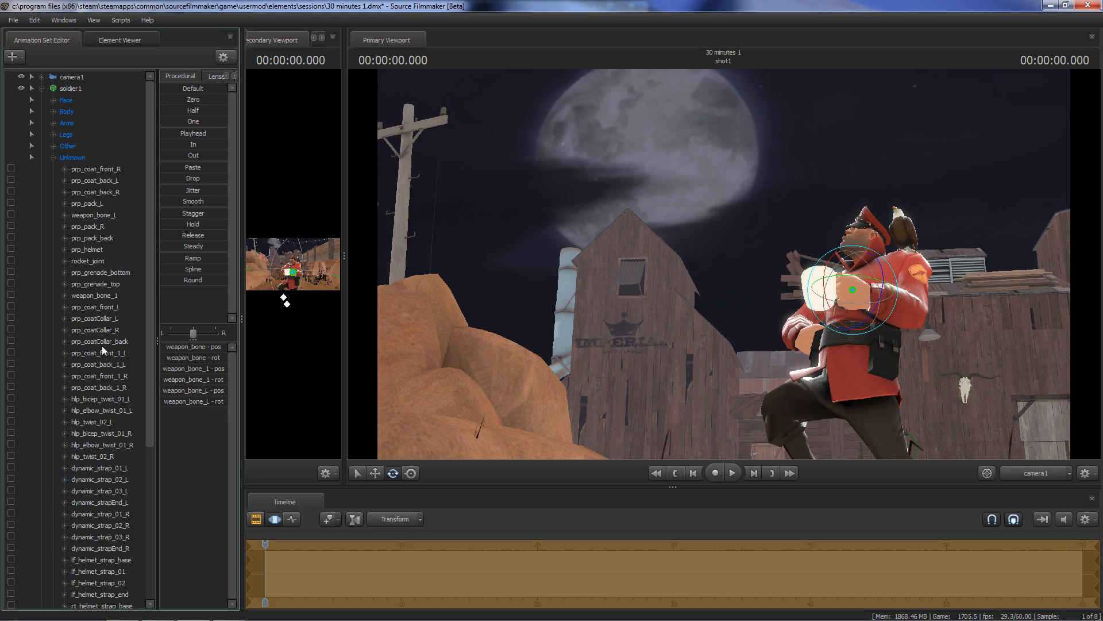
click(54, 157)
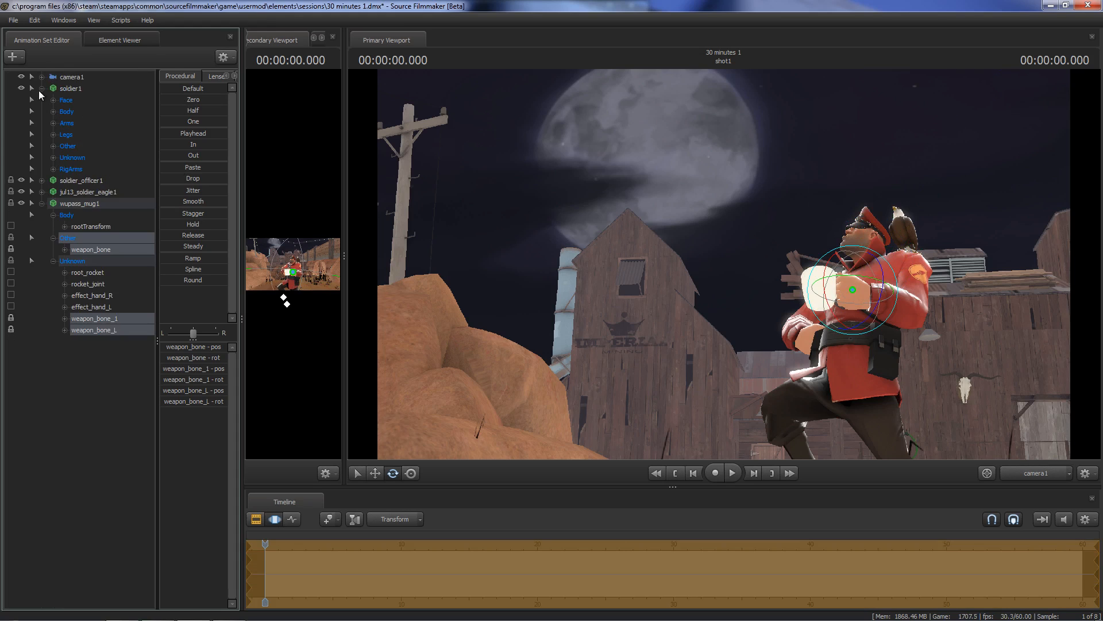
click(41, 89)
click(41, 123)
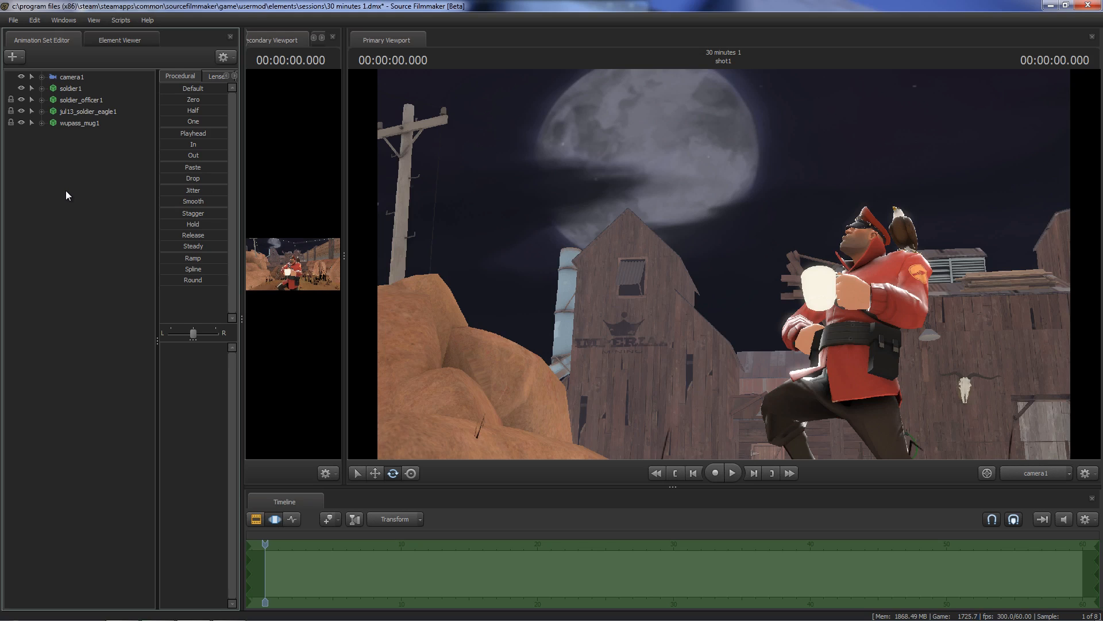
- Turn on Enable Lighting for the primary viewport and widen the secondary viewport to about half of the workspace
right_click(547, 216)
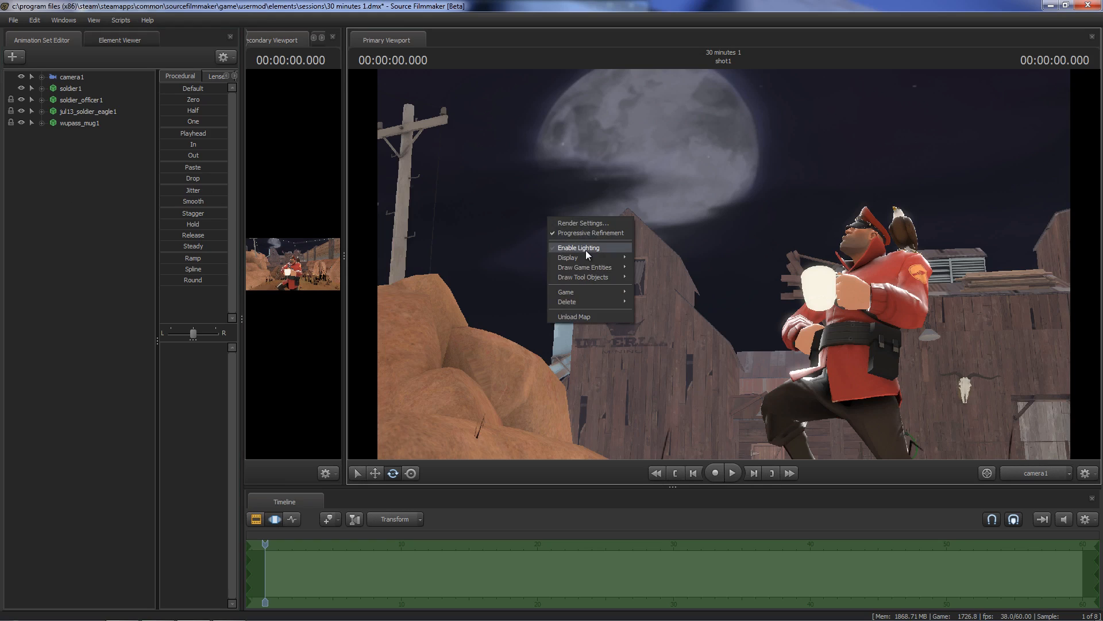
click(585, 250)
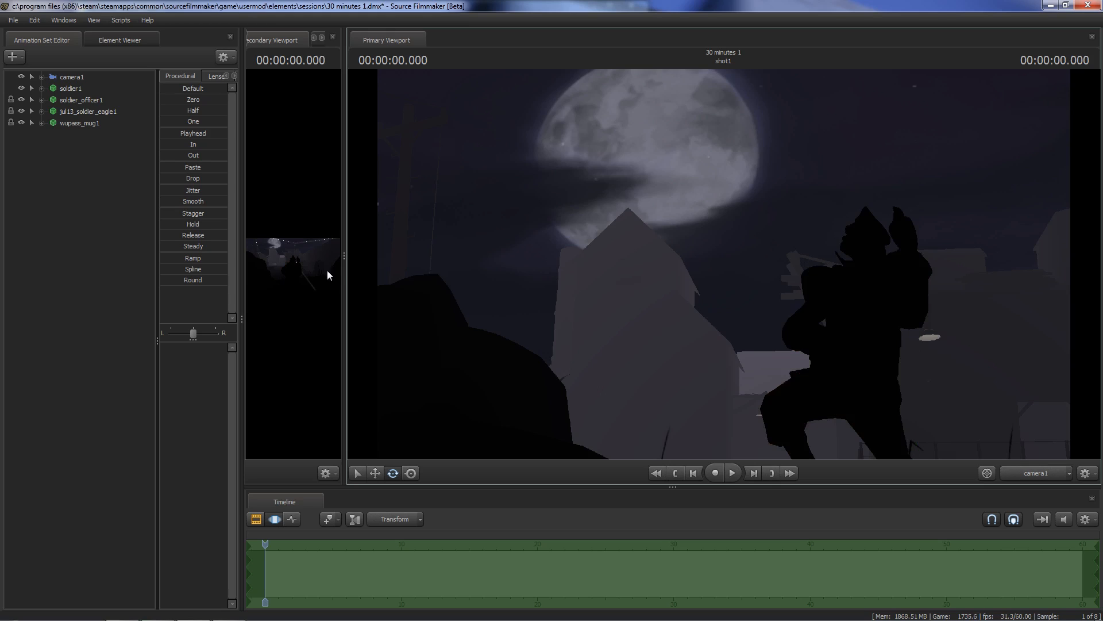
drag(345, 258, 689, 275)
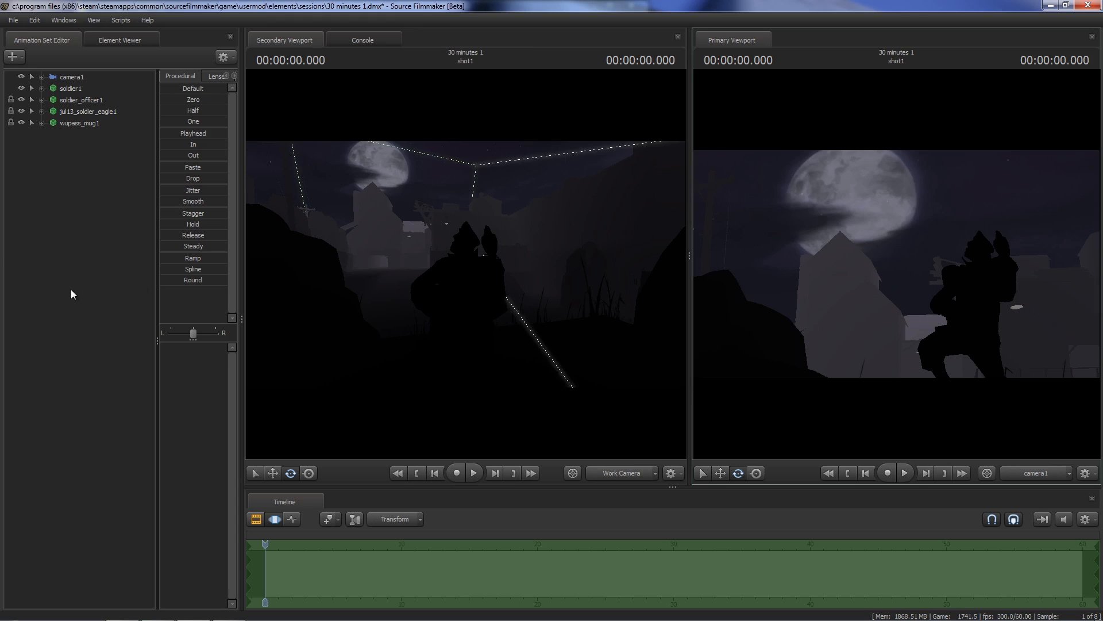
- Create an animation set for a new light and look through light1 in the secondary viewport
right_click(79, 196)
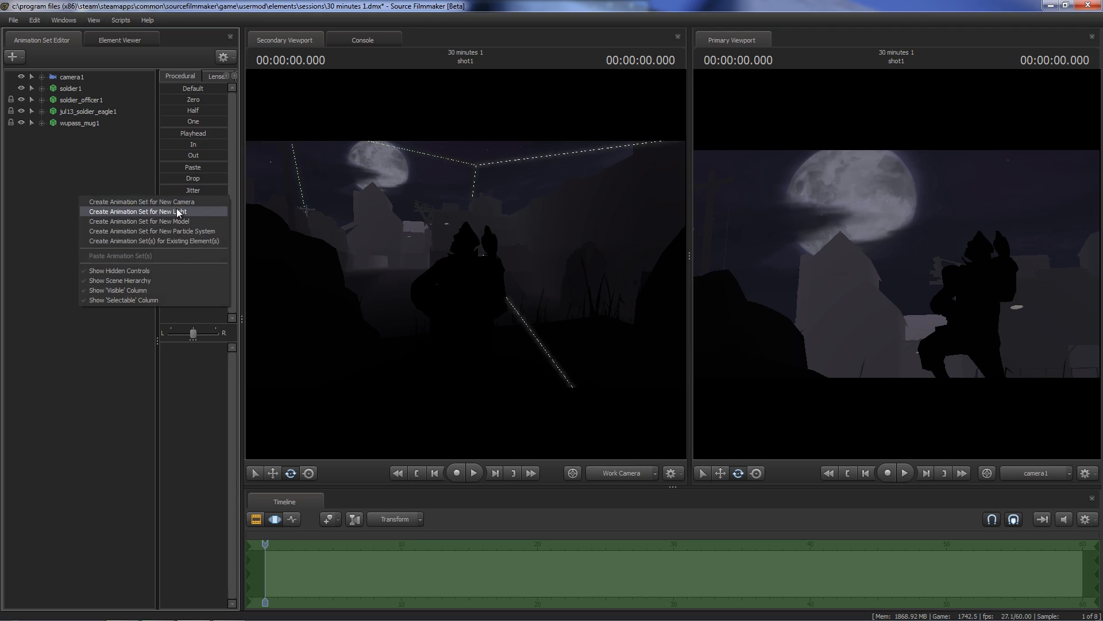
click(177, 211)
drag(62, 133, 657, 242)
key(a)
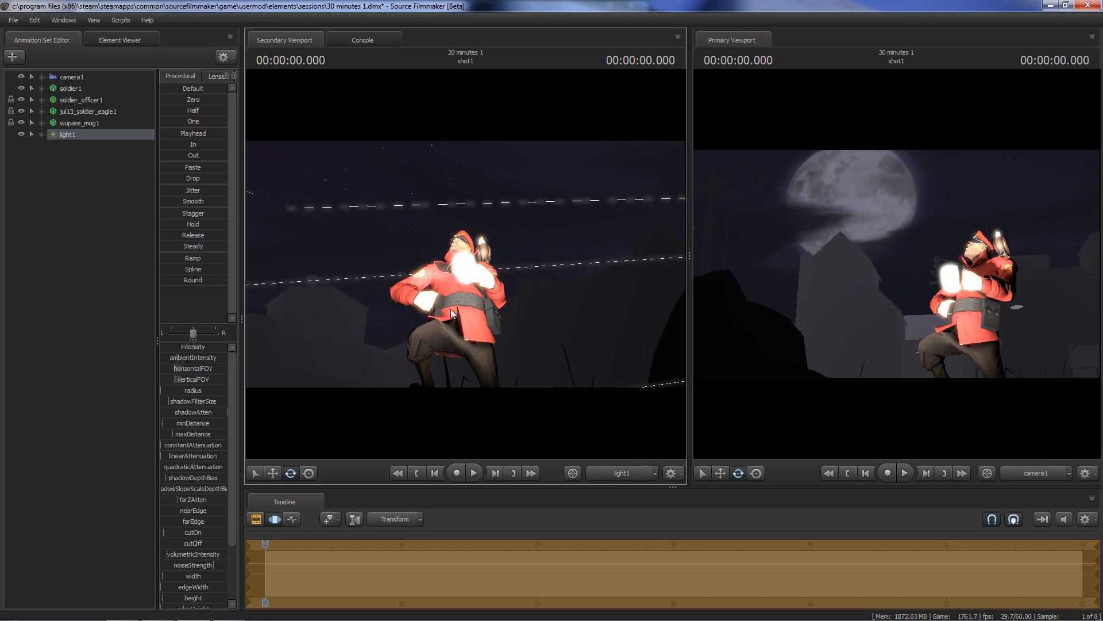
- Fly light1 around the soldier and widen its field of view so it lights him and the nearby rocks
mouse_move(402, 318)
mouse_down()
mouse_move(358, 304)
mouse_move(361, 377)
mouse_move(357, 285)
mouse_move(406, 306)
mouse_up()
key(d)
key(d)
scroll(360, 308, down, 10)
key(z)
key(x)
key(d)
key(a)
key(z)
key(a)
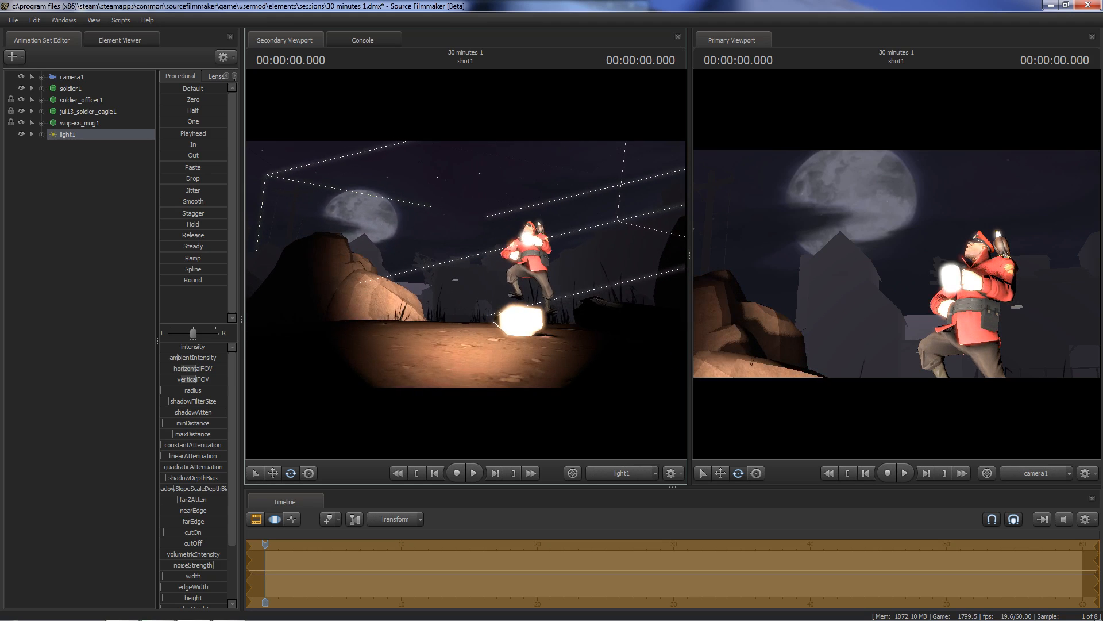
drag(439, 239, 446, 239)
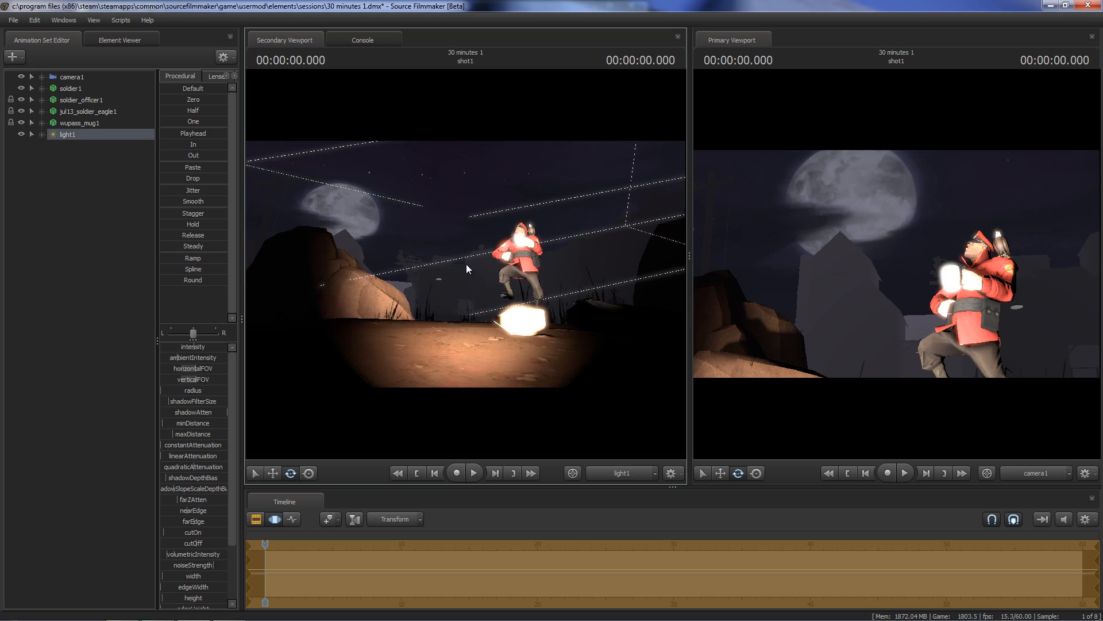
- Lower light1's intensity, and reduce its color_green and color_red for a cooler, bluish tint
drag(192, 347, 166, 347)
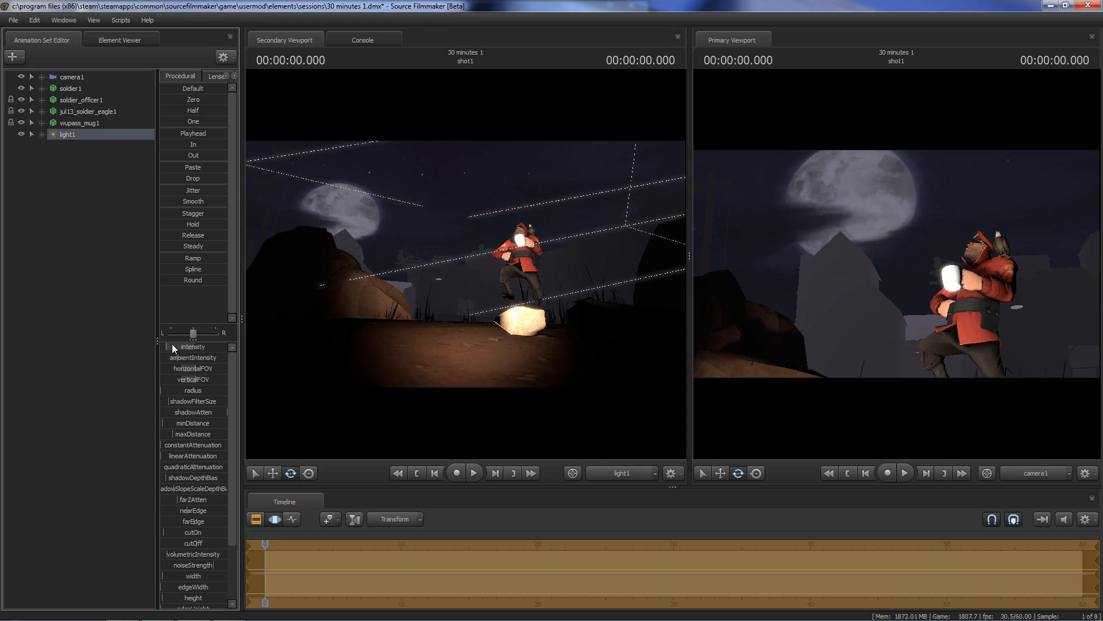
scroll(223, 406, down, 3)
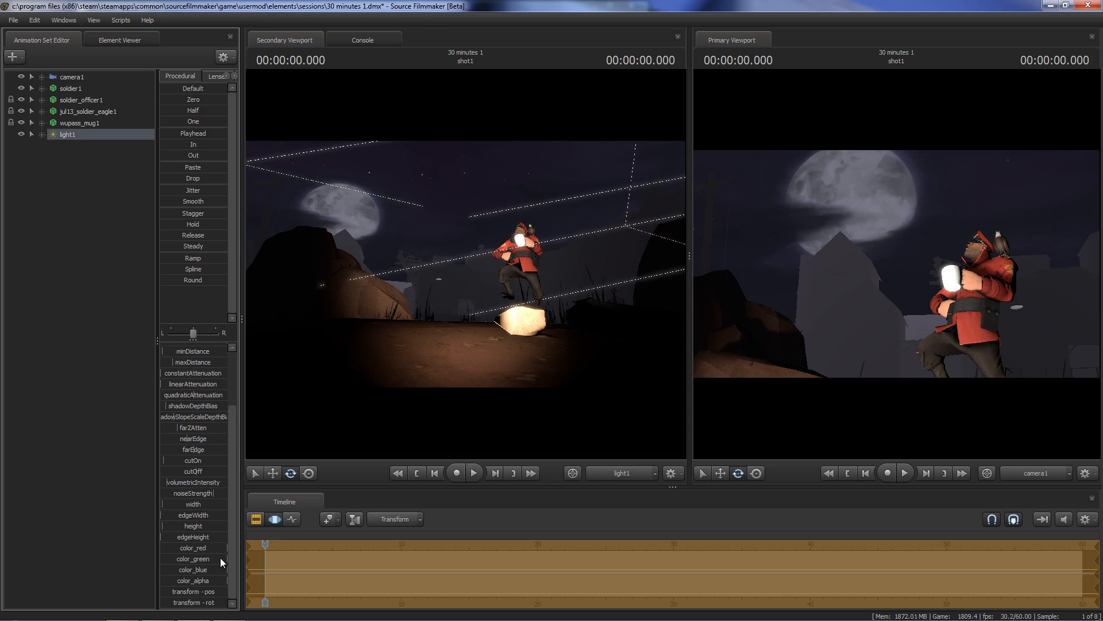
drag(220, 558, 202, 559)
drag(226, 548, 182, 547)
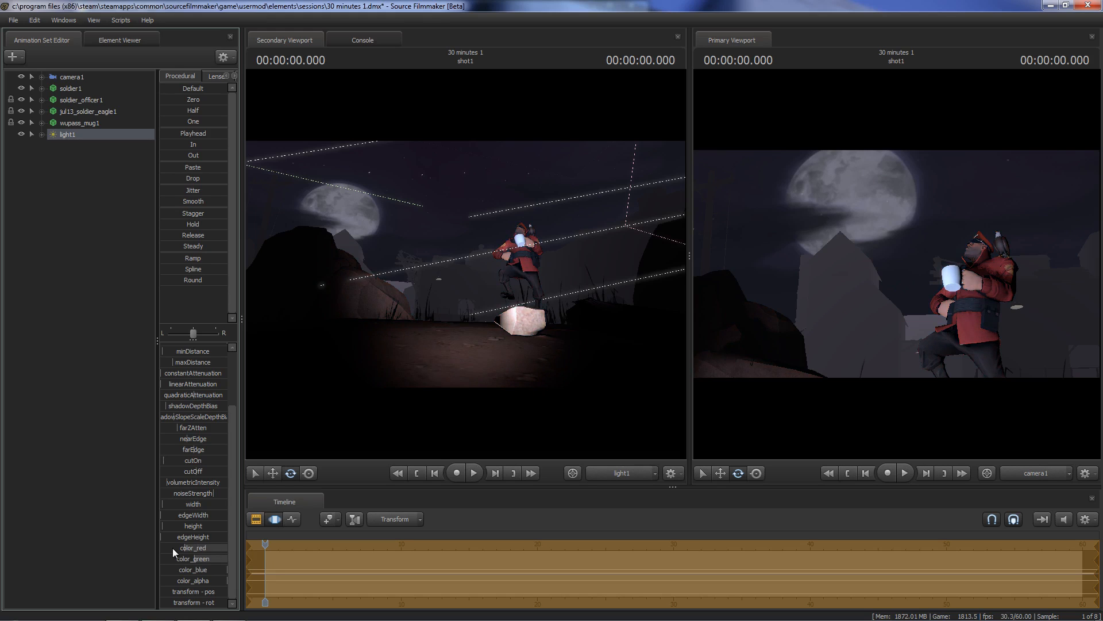
- Enlarge the primary viewport, fine-tune light1's intensity, increase its radius, and lower its shadowFilterSize and shadowAtten
drag(690, 253, 365, 270)
scroll(192, 452, up, 3)
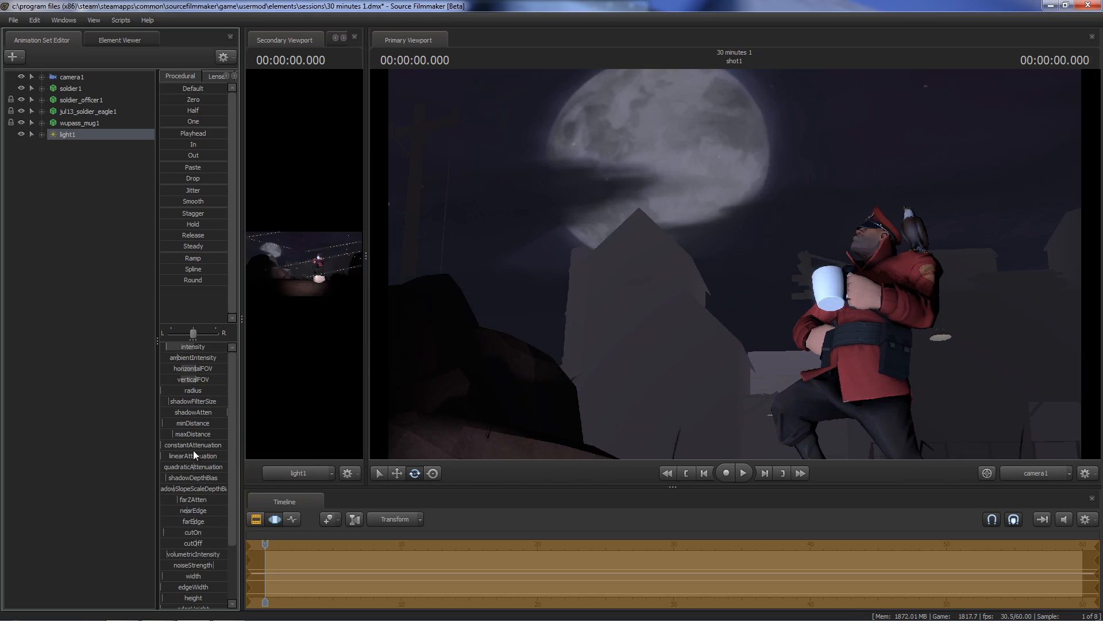
drag(167, 346, 167, 346)
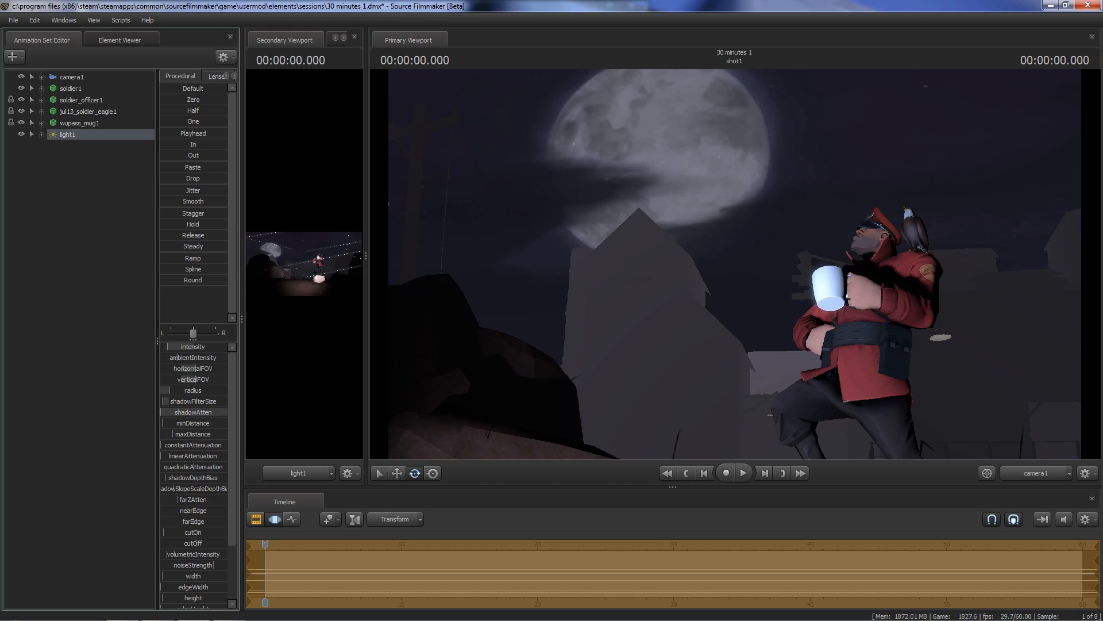
- Override the progressive refinement samples with 1024 for depth of field and 256 for motion blur, and preview the refined shot
right_click(523, 234)
click(527, 237)
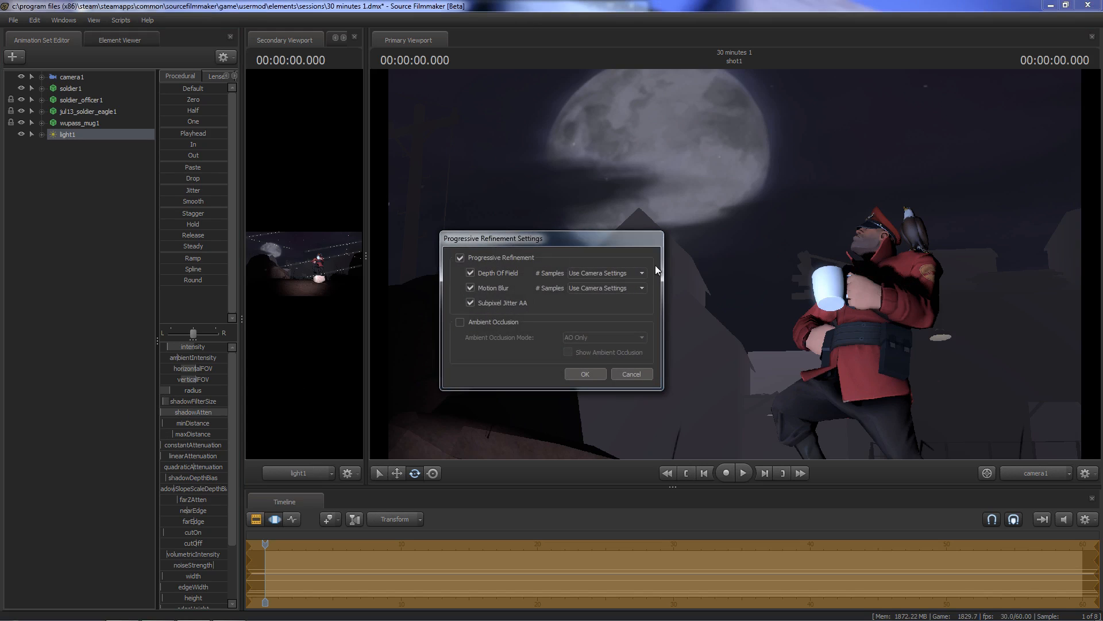
click(629, 273)
click(608, 332)
click(628, 288)
click(612, 341)
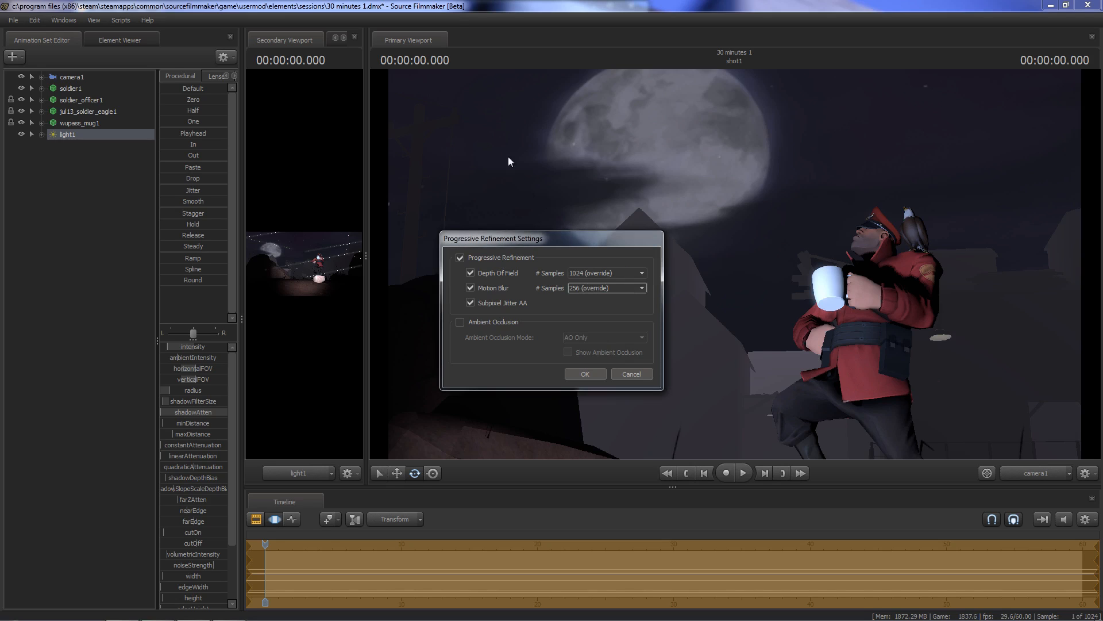
click(588, 374)
key(F2)
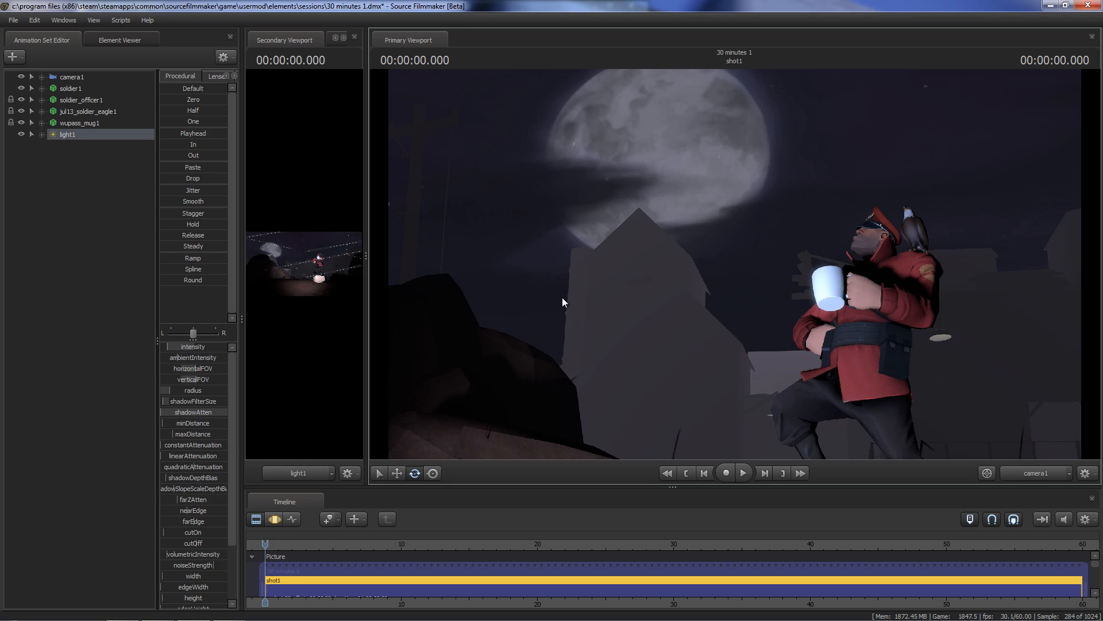
key(F2)
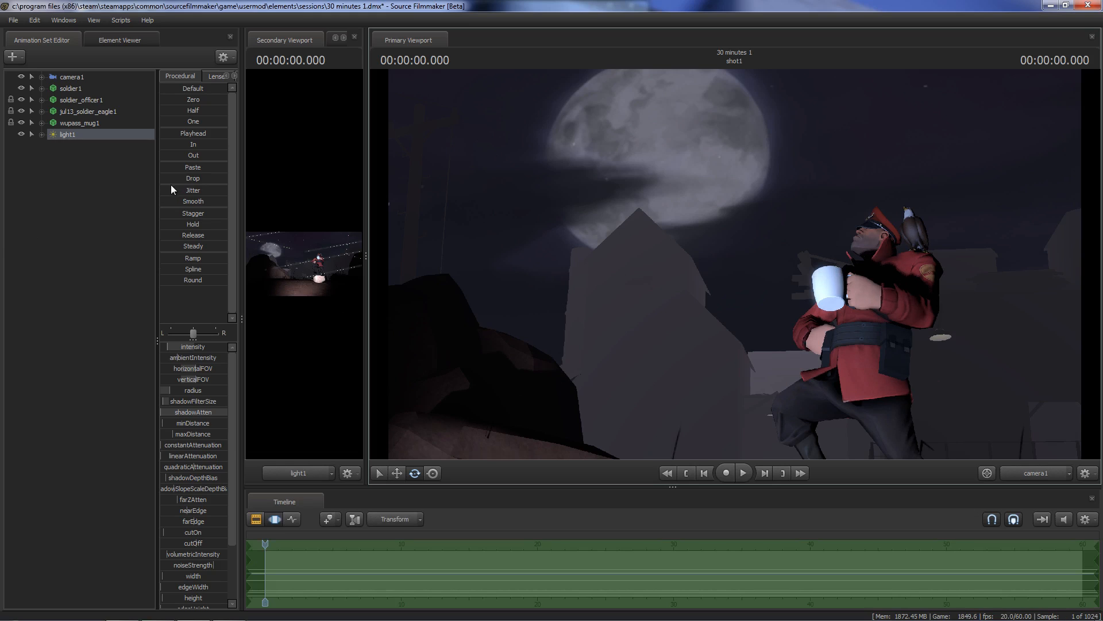
- Create an animation set for a second light and look through light2 in the secondary viewport
right_click(71, 176)
click(125, 193)
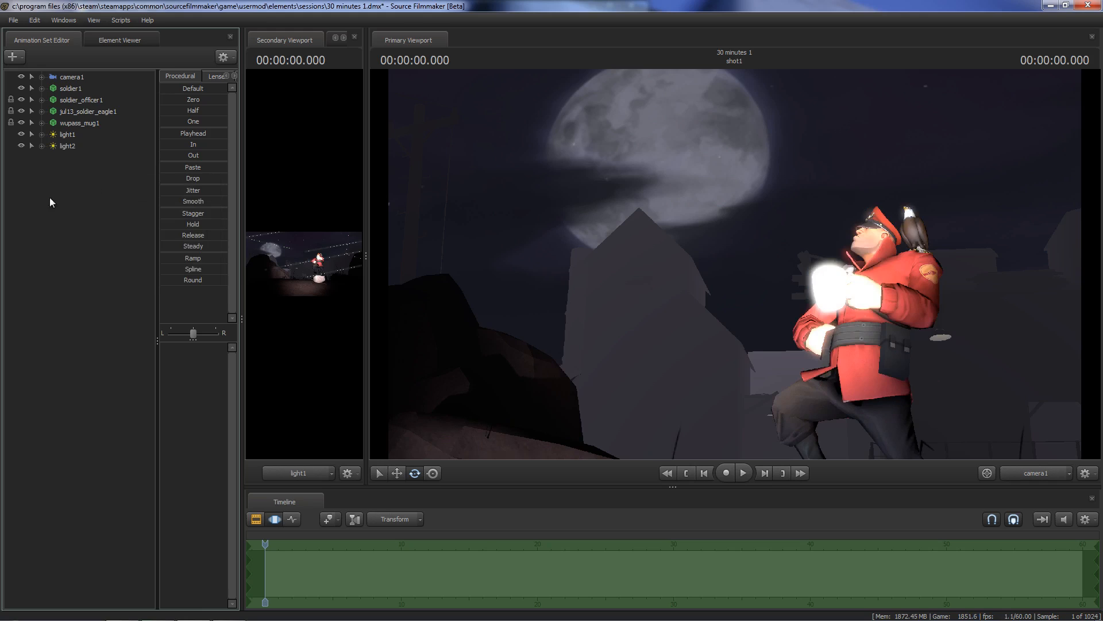
click(70, 146)
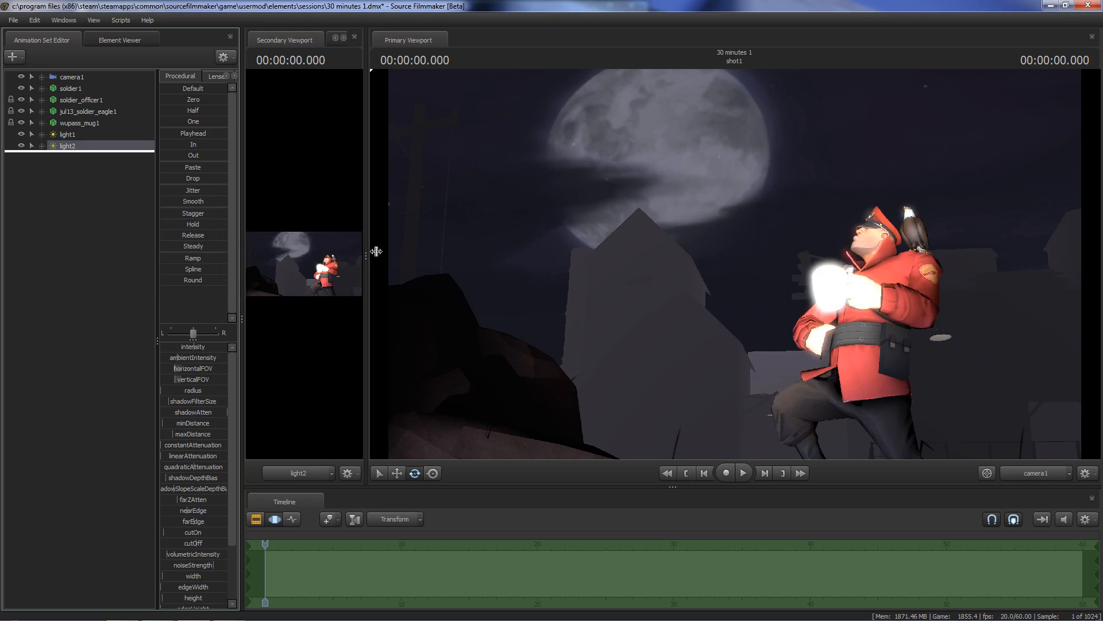
drag(369, 249, 392, 251)
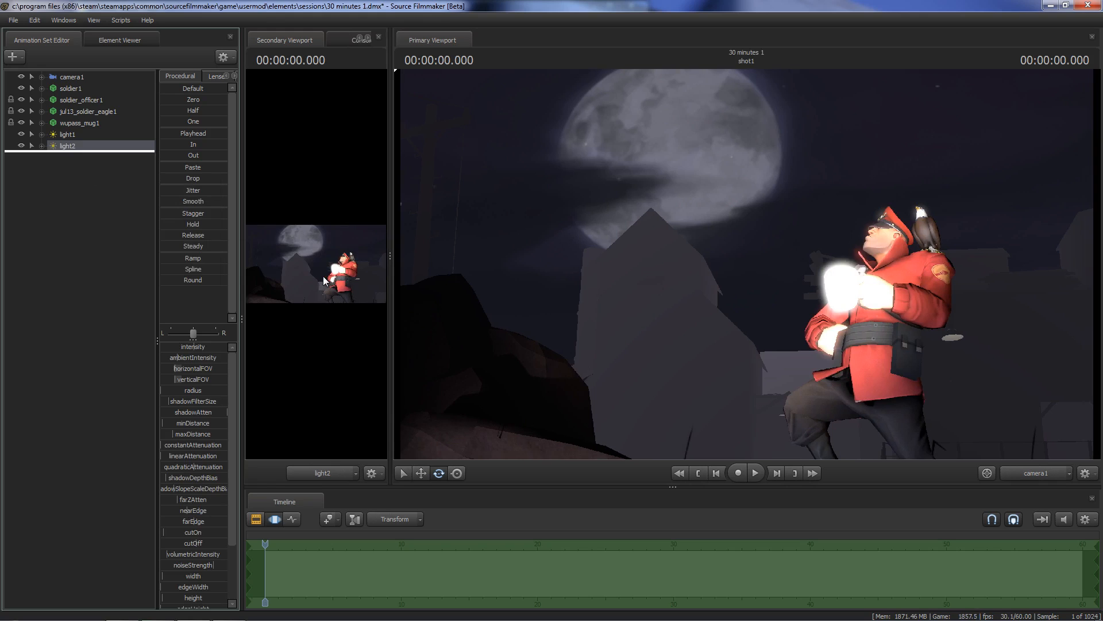
- Fly light2 to the moon side of the scene and aim it back at the soldier and rocks
key(a)
drag(324, 277, 906, 257)
key(w)
key(s)
drag(850, 230, 736, 260)
drag(650, 264, 646, 301)
key(w)
key(a)
key(z)
key(z)
- Widen light2's field of view and fine-tune its position, and check the rock lighting in an enlarged primary viewport
scroll(646, 302, down, 8)
scroll(646, 301, down, 3)
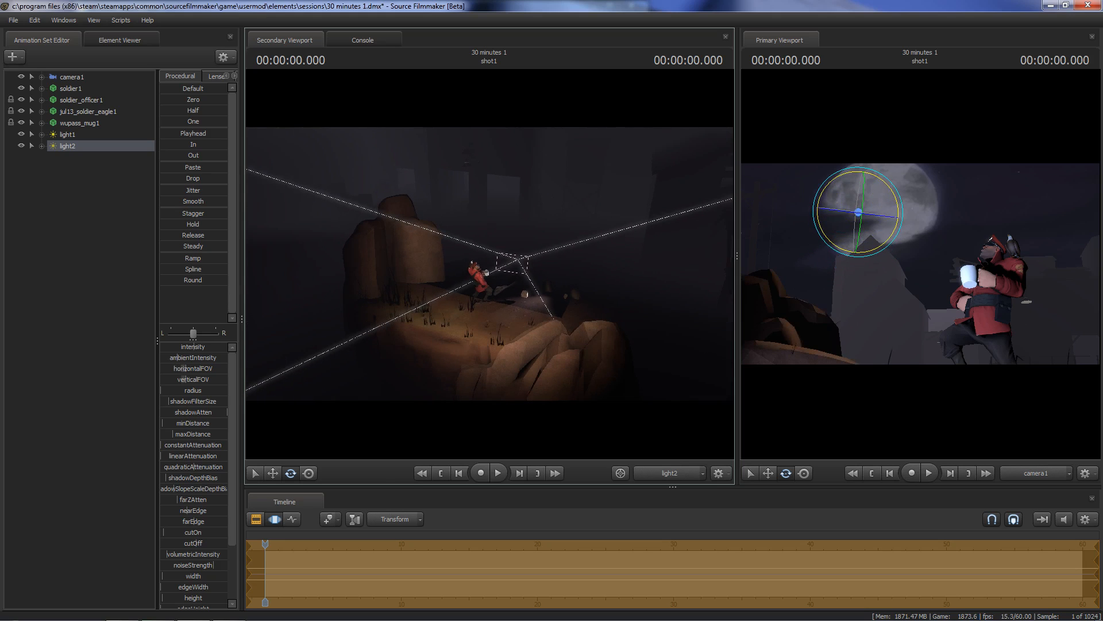
scroll(646, 301, down, 3)
key(w)
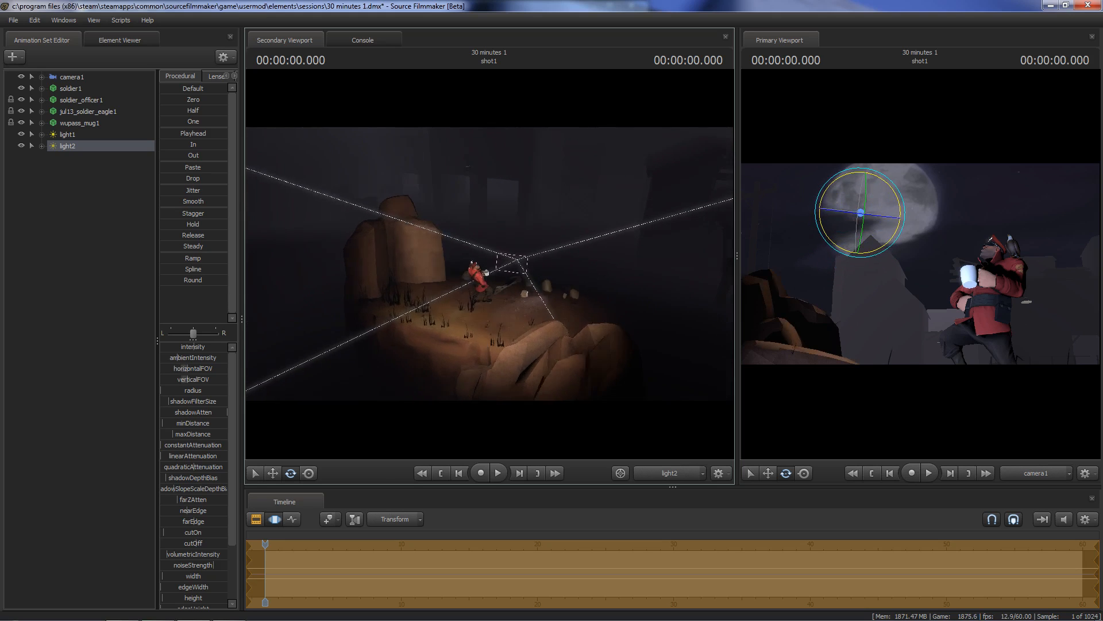
key(s)
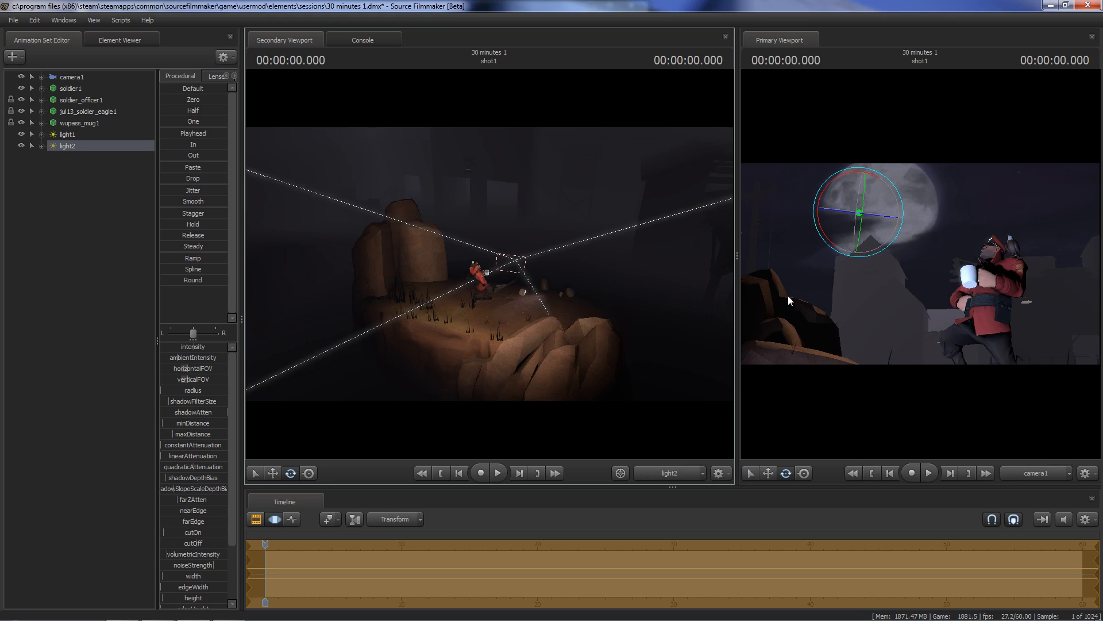
drag(737, 259, 311, 294)
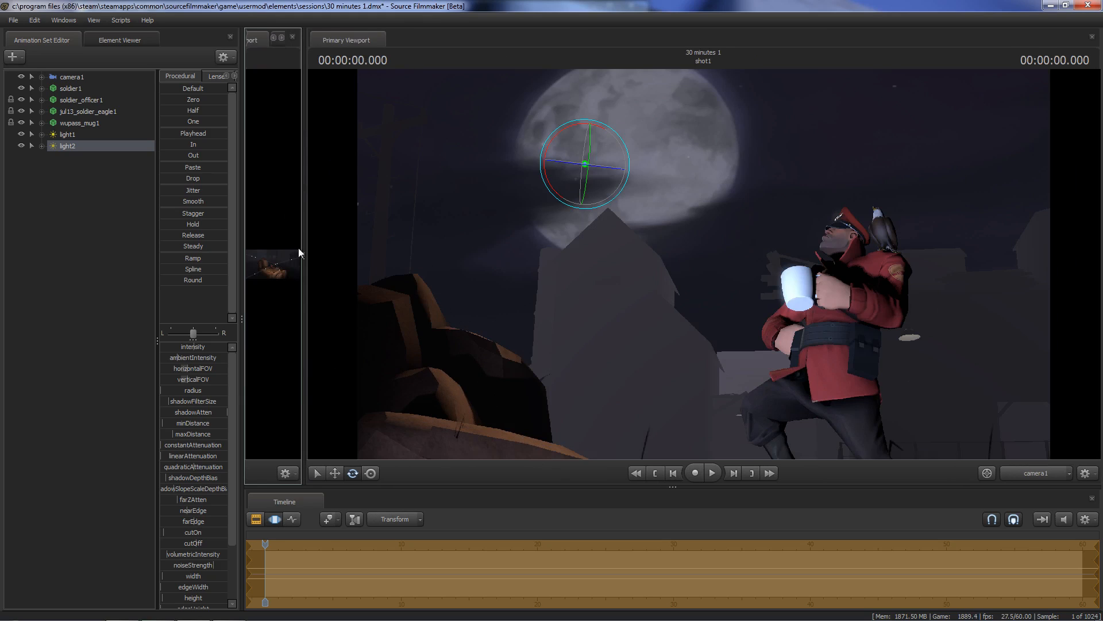
- Enlarge the secondary viewport, widen light2's beam further and re-aim it at the soldier and rocks from the moon's direction
drag(305, 253, 867, 299)
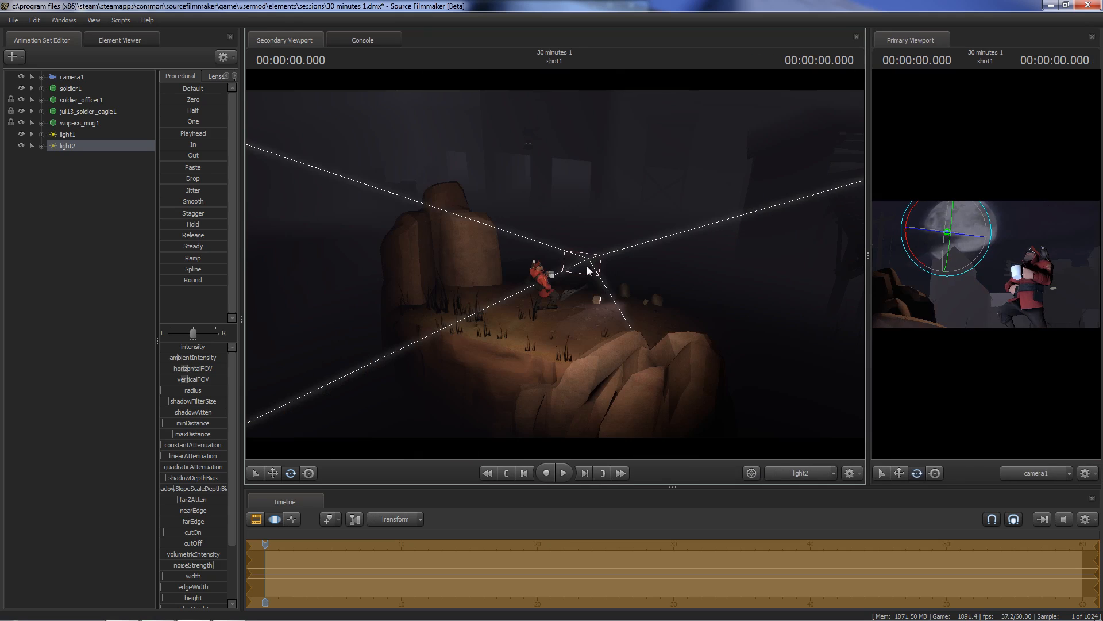
scroll(555, 264, down, 5)
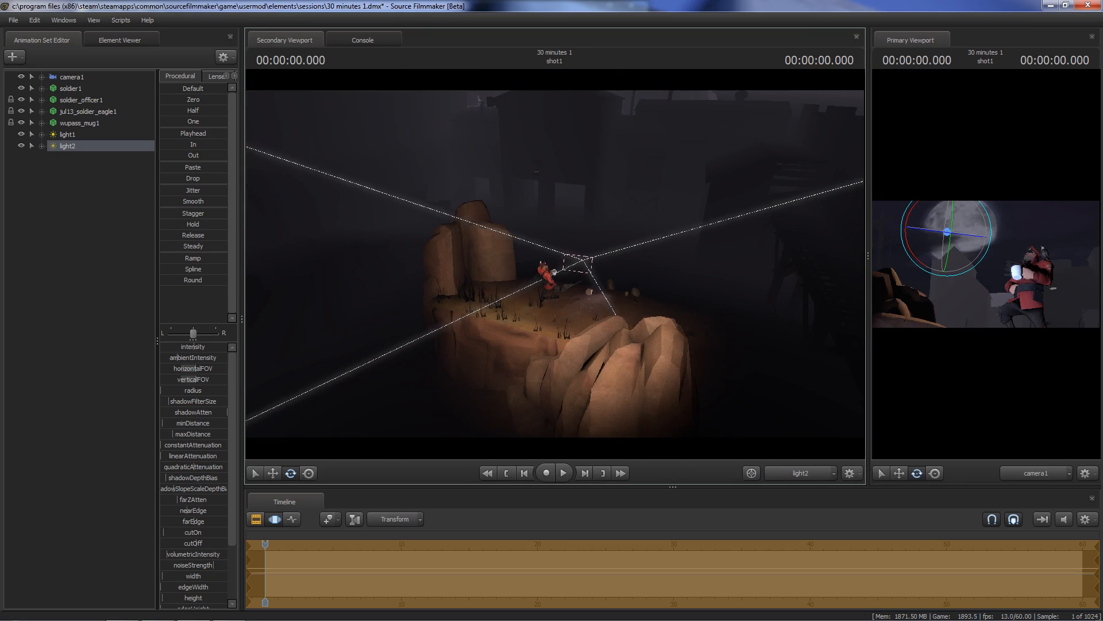
key(w)
mouse_move(555, 264)
mouse_down()
mouse_move(560, 277)
mouse_move(593, 286)
mouse_move(561, 265)
mouse_up()
key(a)
key(d)
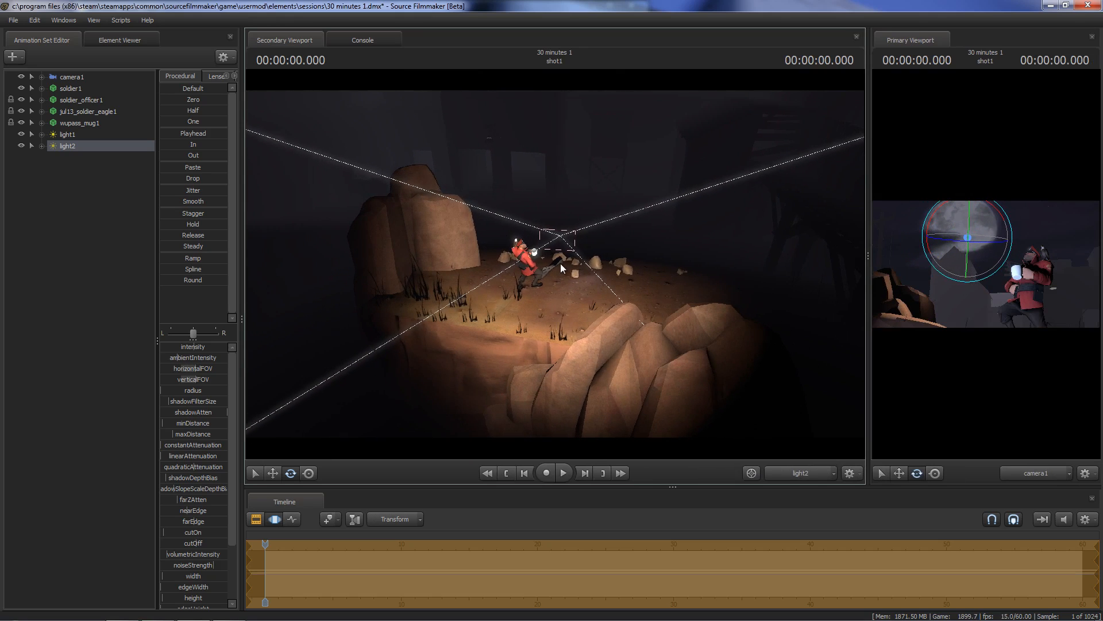
- Raise light2's farZAtten and move the light just beside the moon so it brightens the rock edges
drag(189, 503, 205, 503)
drag(555, 273, 535, 264)
key(d)
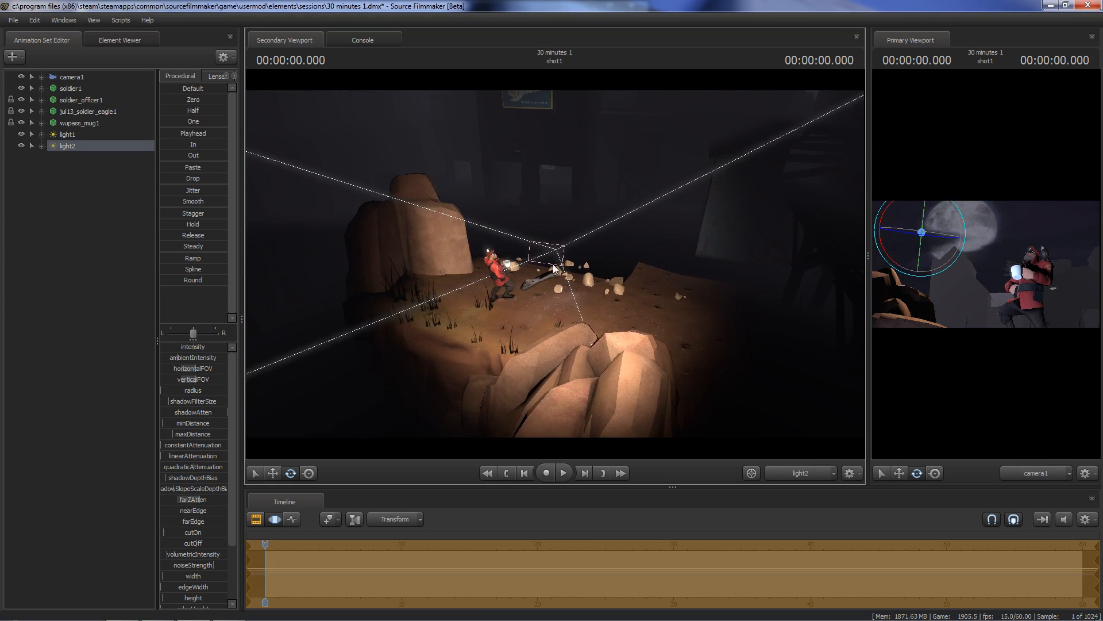
drag(865, 255, 409, 256)
mouse_move(314, 274)
mouse_down()
mouse_move(309, 290)
mouse_move(309, 280)
mouse_up()
key(w)
key(d)
key(a)
key(a)
- Hide light1 and raise light2 slightly beside the moon to adjust the rim light on the soldier and rocks
click(22, 134)
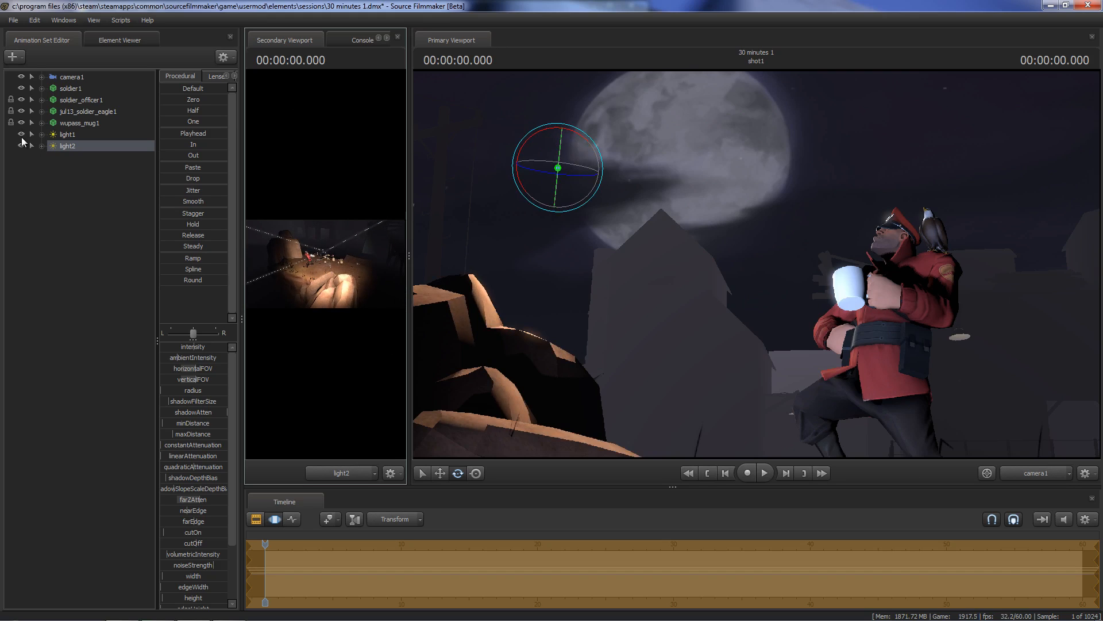
drag(386, 226, 351, 233)
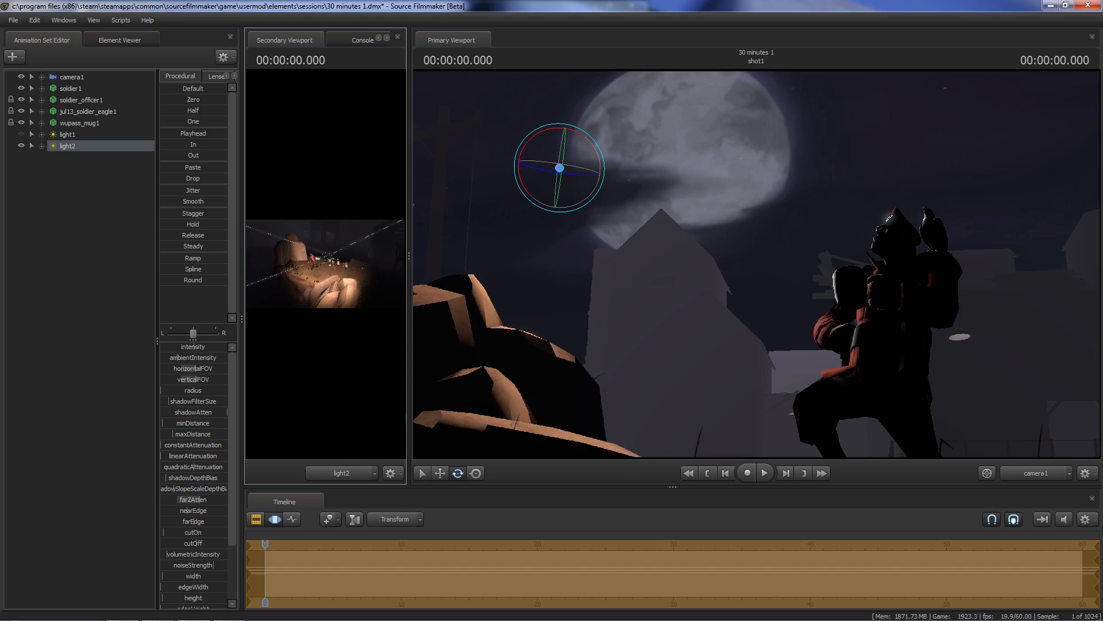
key(a)
key(d)
key(w)
key(w)
key(s)
key(s)
key(a)
key(d)
drag(326, 264, 354, 263)
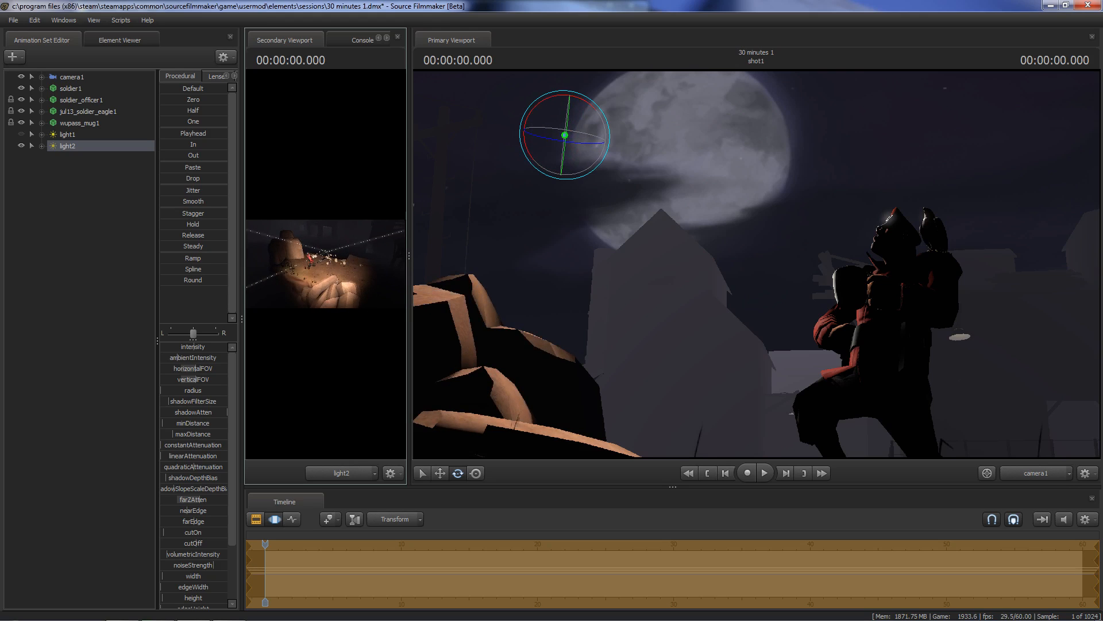
- Raise light2's intensity, and tint it by lowering color_red slightly and color_green a little more
mouse_move(198, 347)
mouse_down()
mouse_move(228, 347)
mouse_move(215, 347)
mouse_up()
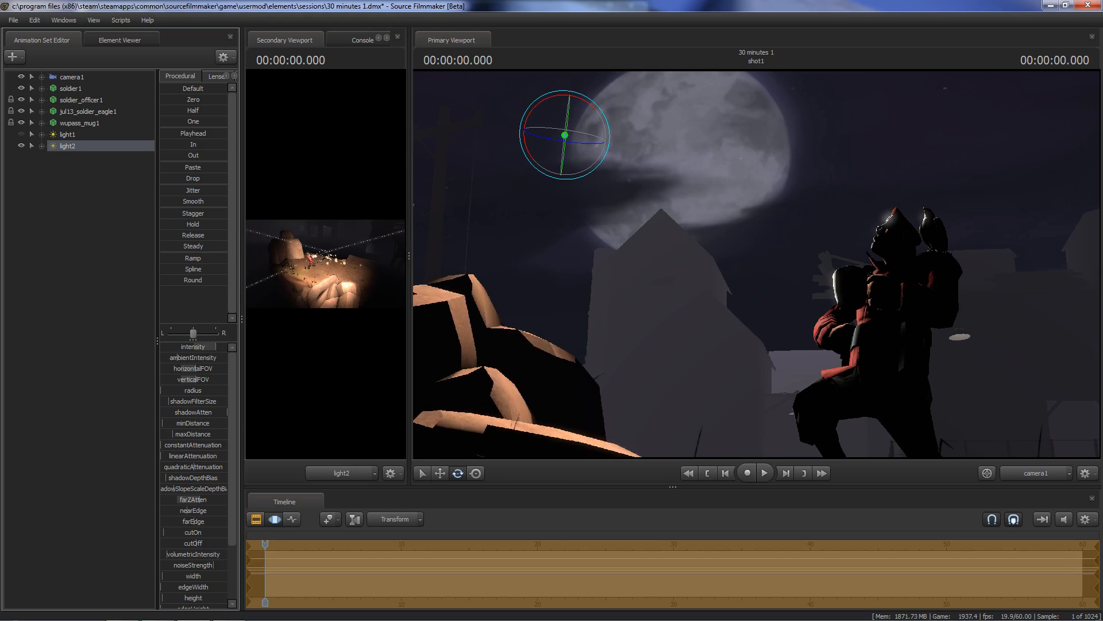
scroll(214, 360, down, 3)
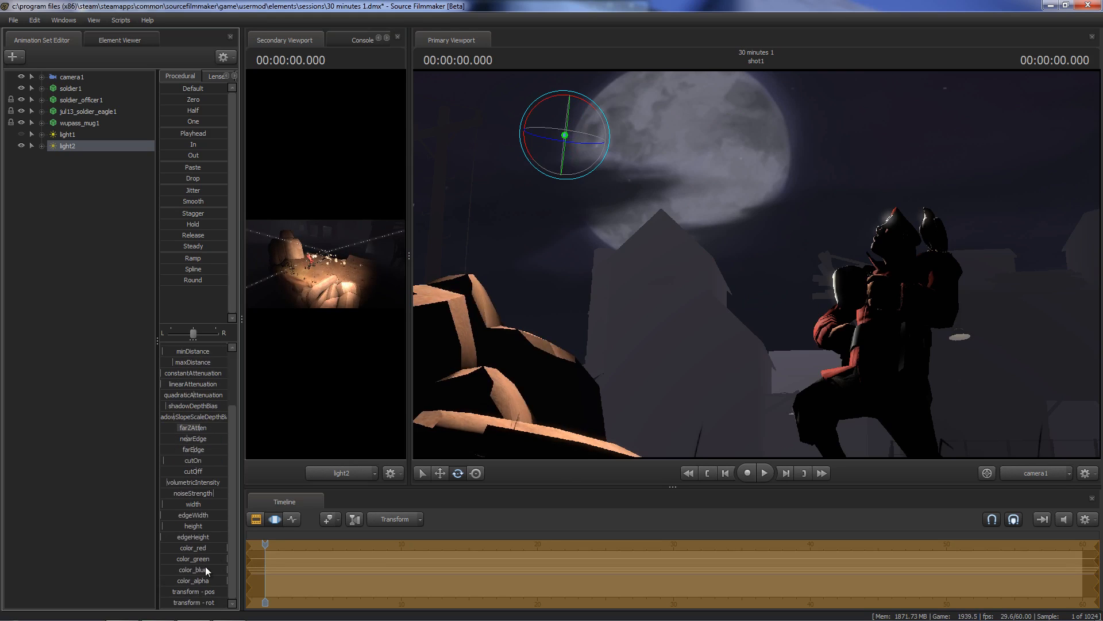
mouse_move(214, 557)
mouse_down()
mouse_move(188, 559)
mouse_move(223, 548)
mouse_move(206, 547)
mouse_up()
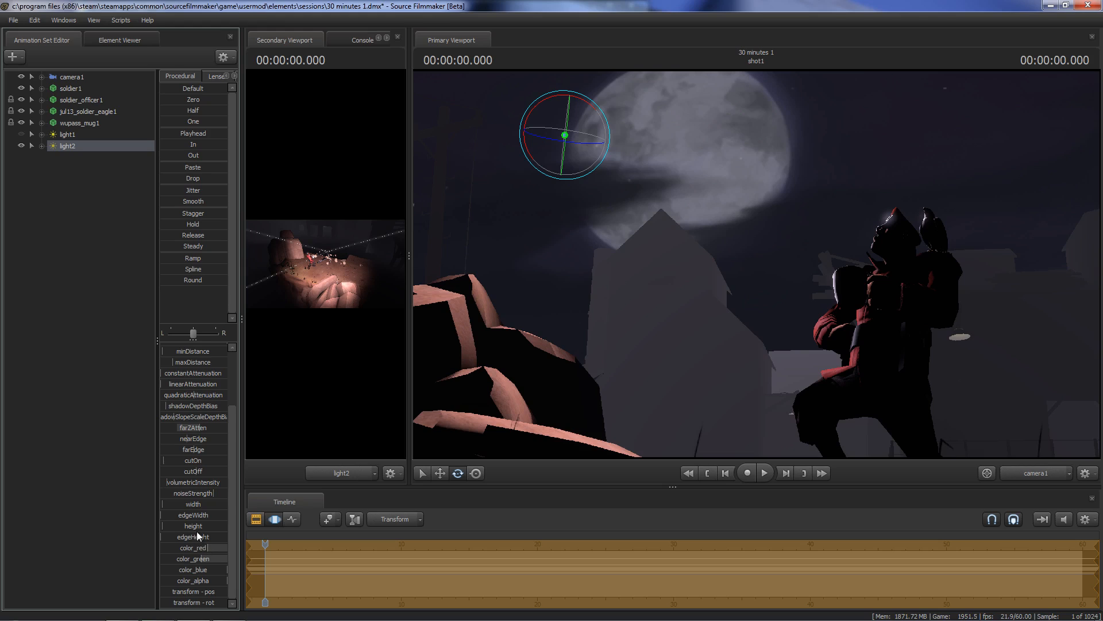
- Turn light1 back on and soften light2's shadows by raising radius, lowering shadowFilterSize and reducing shadowAtten to its minimum
click(21, 134)
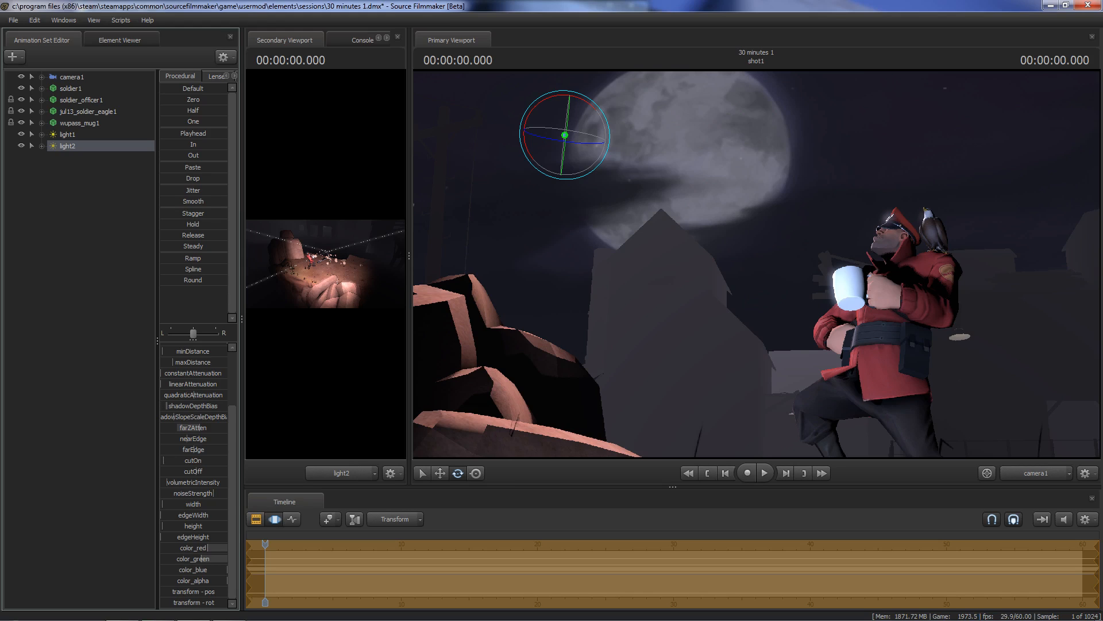
scroll(181, 408, up, 3)
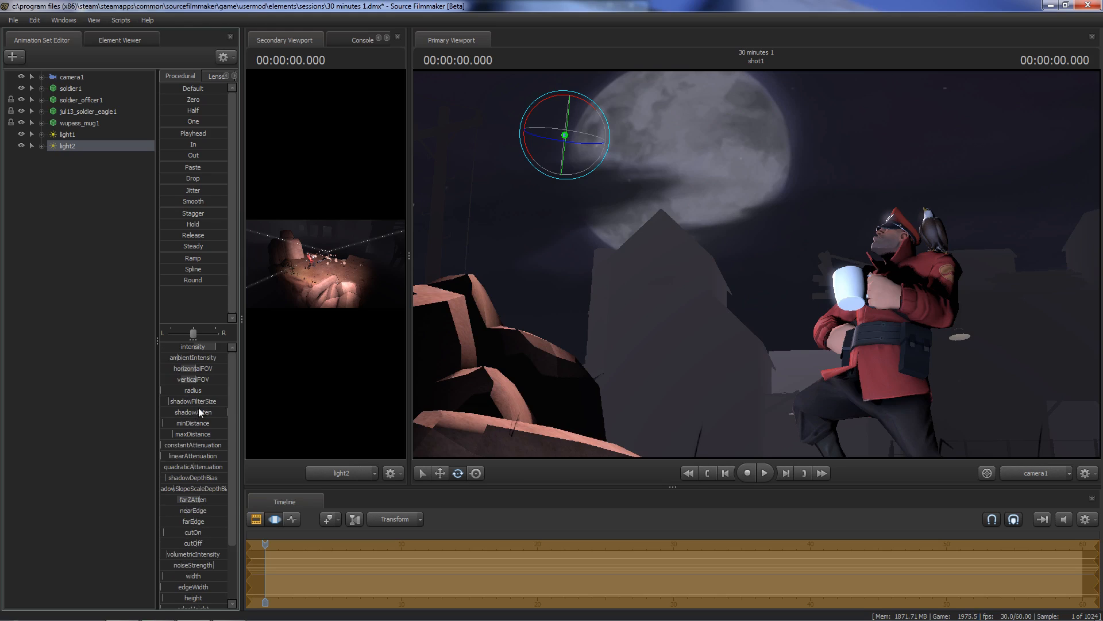
drag(199, 406, 207, 406)
drag(208, 412, 221, 411)
drag(165, 390, 185, 391)
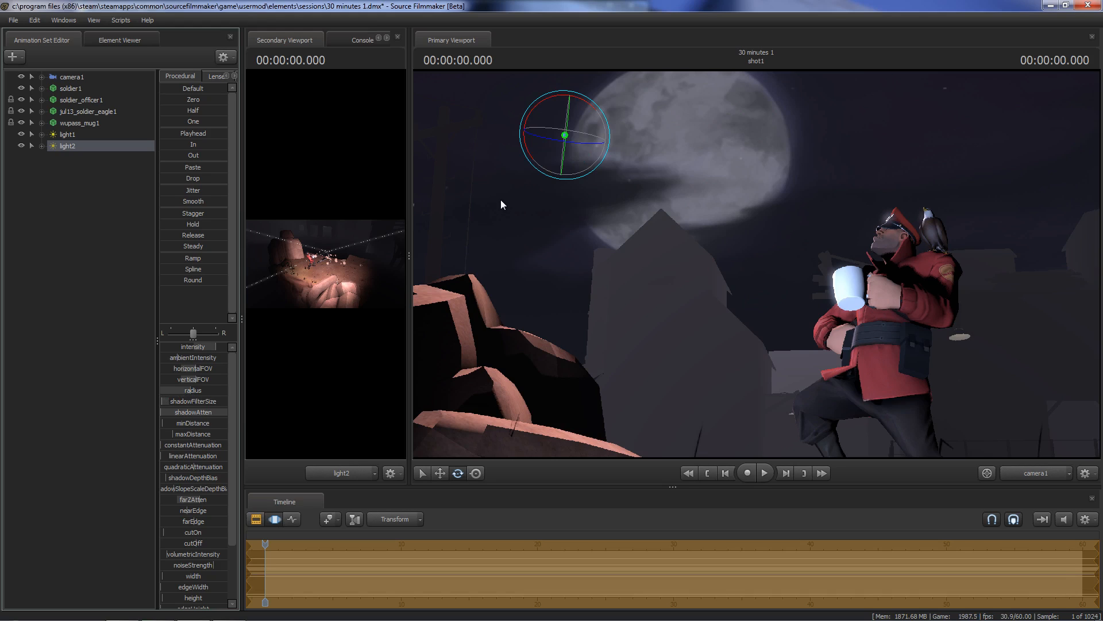
key(F3)
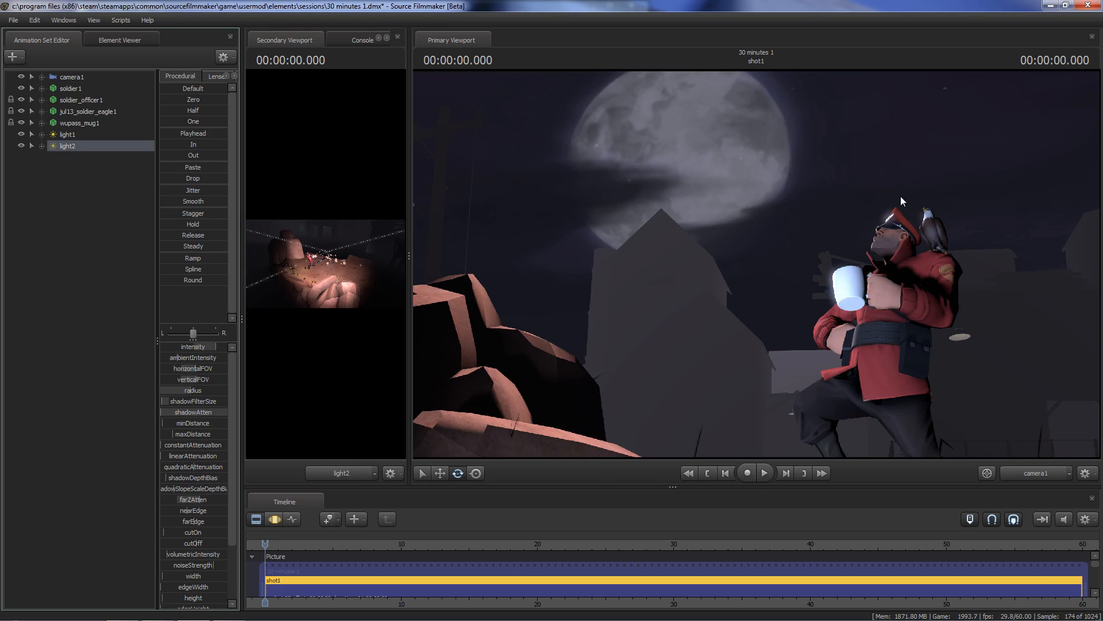
- Lower light1's intensity so the fill on the soldier and mug becomes dimmer, and preview the refined render
click(72, 136)
key(F2)
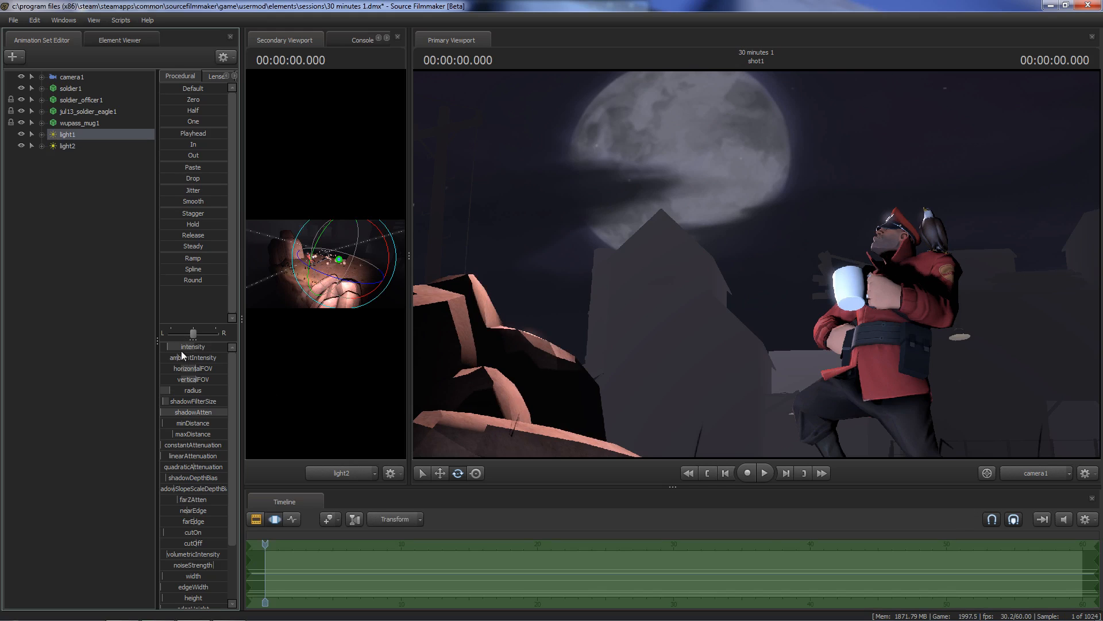
drag(174, 344, 169, 345)
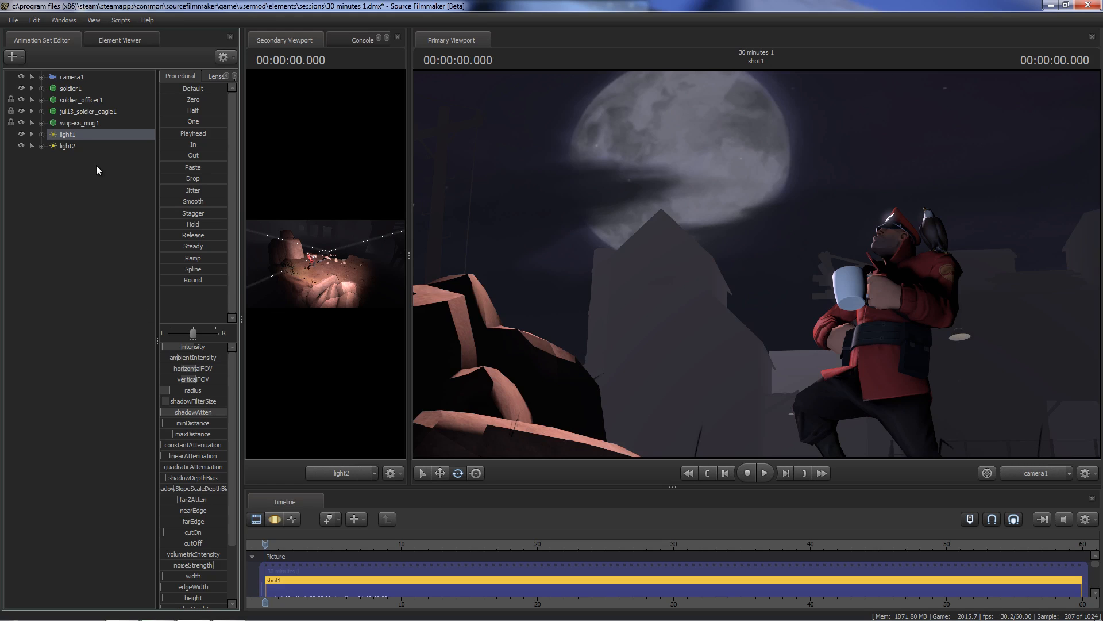
- Lower light2's color_red further to take the pink out of its light on the rocks, and preview the refined render
click(78, 148)
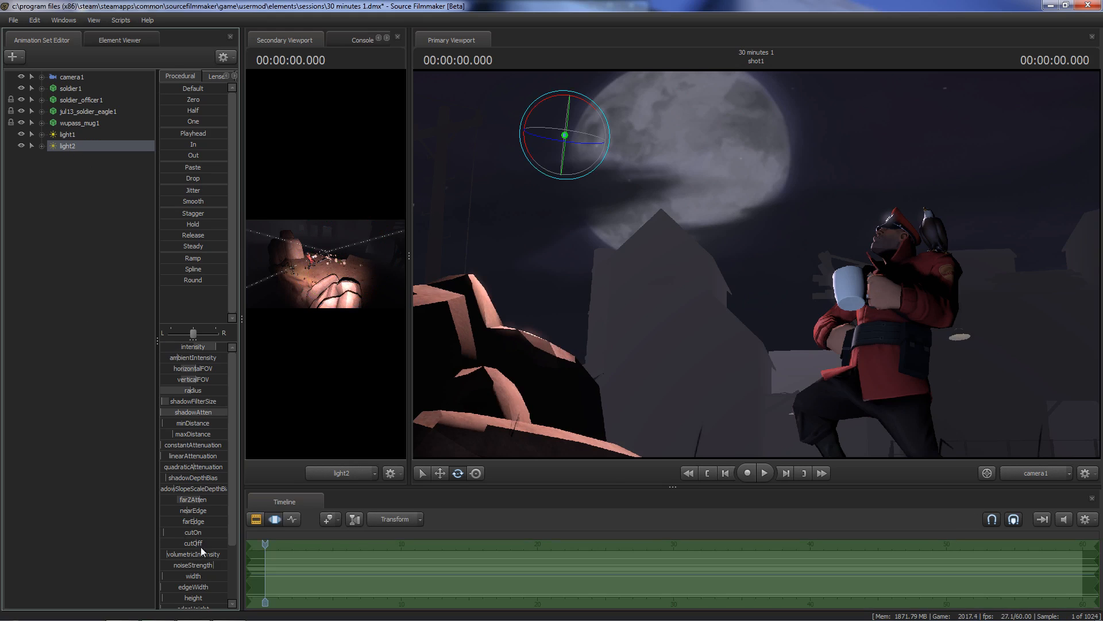
scroll(201, 559, down, 3)
drag(208, 544, 192, 547)
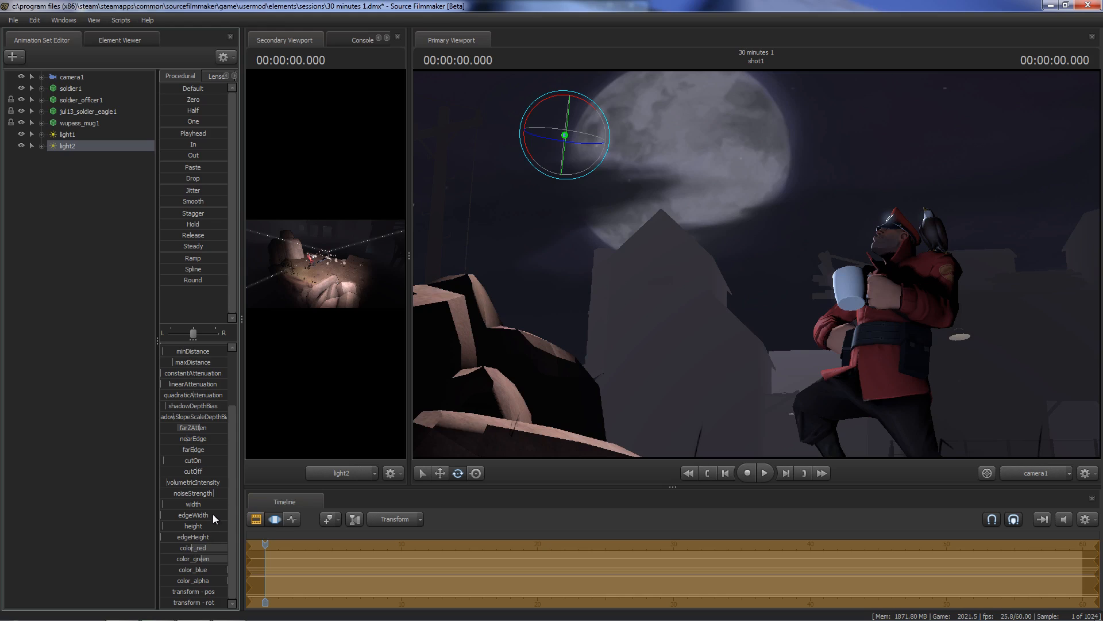
key(F2)
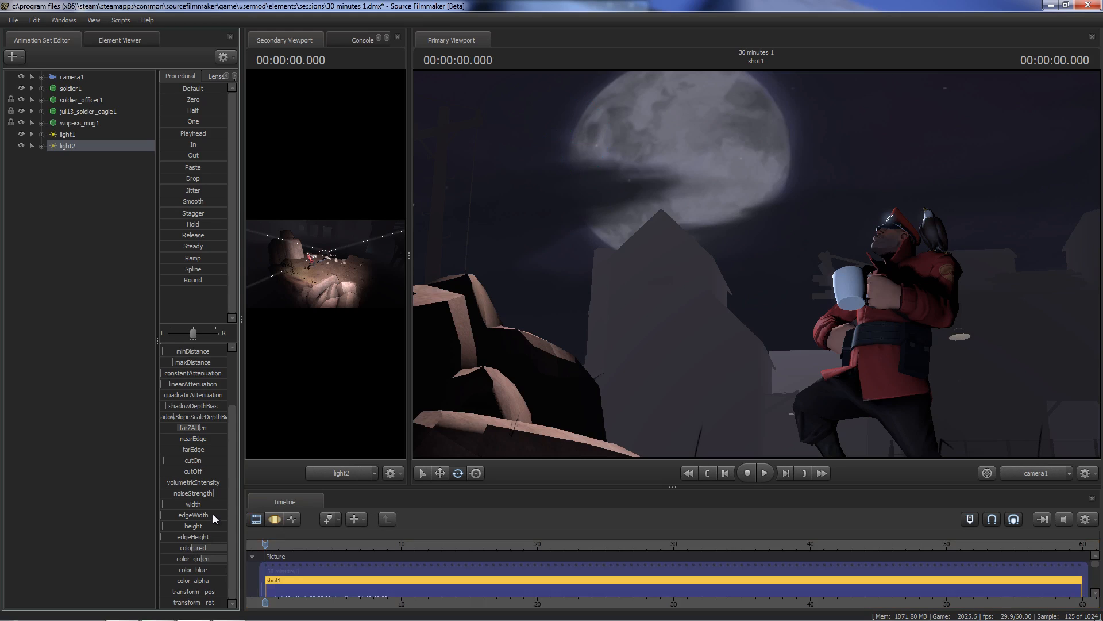
key(F3)
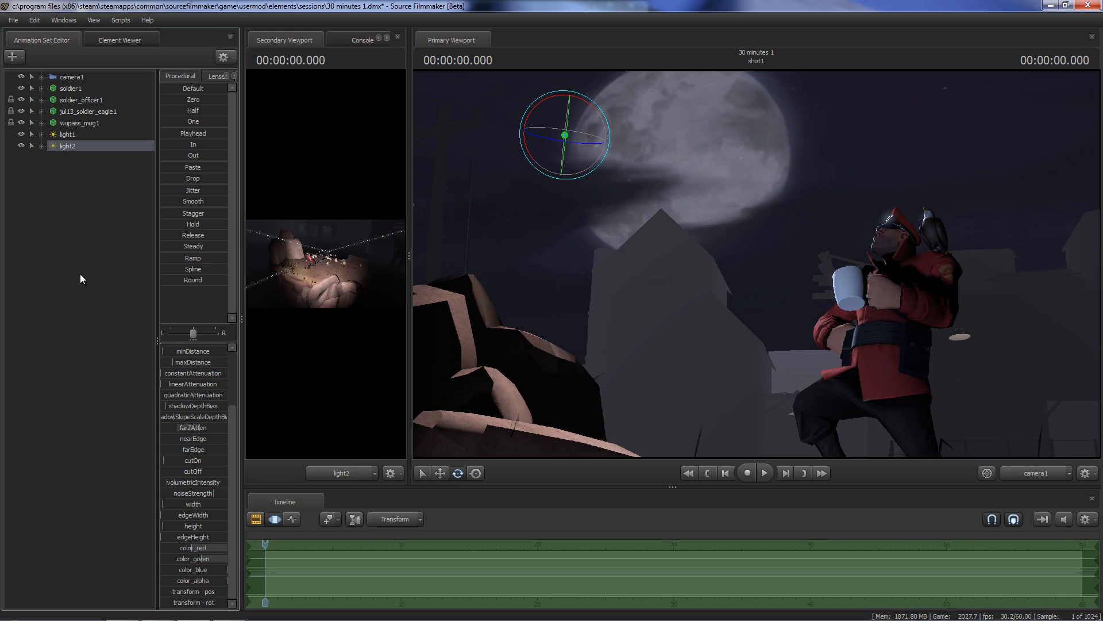
- Create a third light's animation set and look through it in an enlarged secondary viewport
right_click(86, 202)
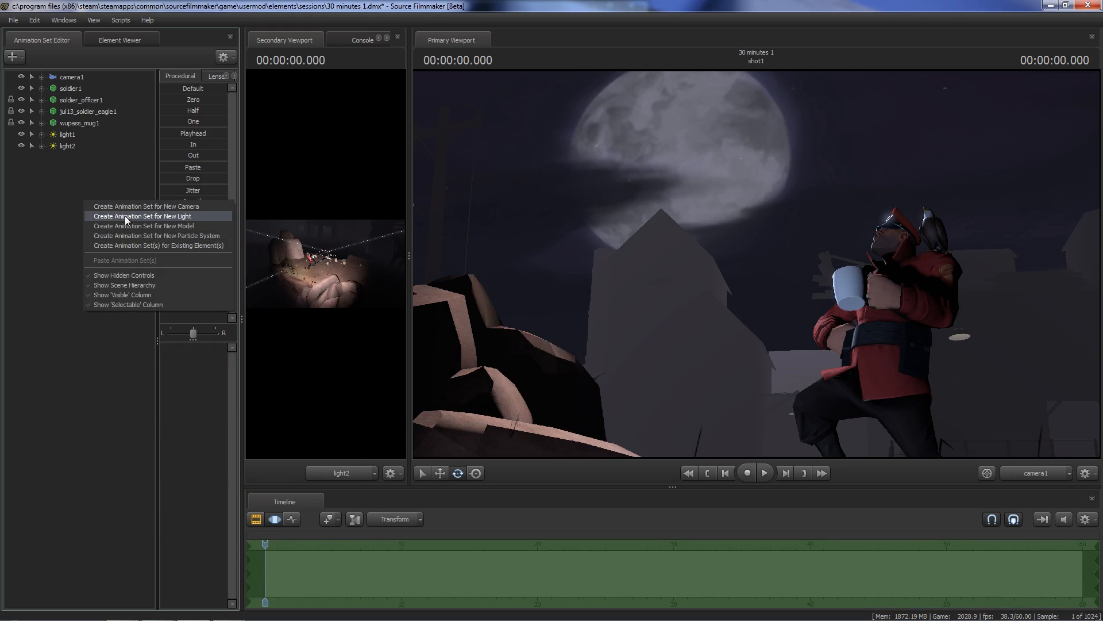
click(125, 215)
click(69, 157)
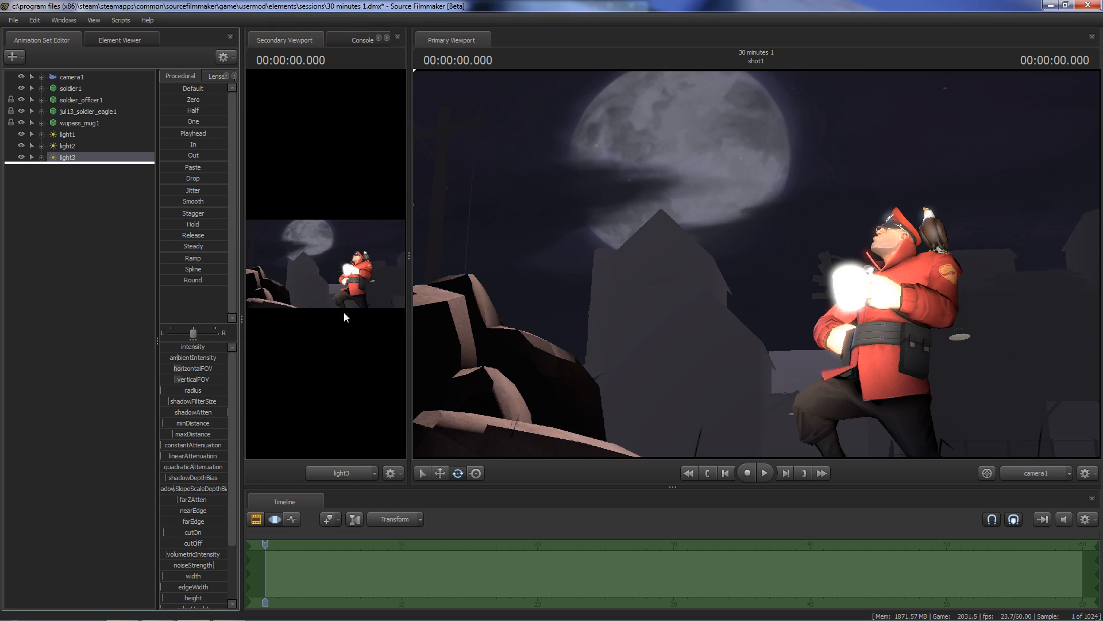
drag(408, 253, 834, 273)
- Fly light3 high up behind the soldier and aim it down at him as a rim light
drag(755, 284, 541, 266)
key(s)
drag(831, 248, 544, 253)
key(w)
drag(449, 259, 417, 301)
key(a)
key(s)
scroll(474, 282, down, 10)
key(d)
key(a)
key(z)
key(d)
key(a)
key(w)
key(w)
key(d)
key(x)
key(z)
key(d)
key(d)
key(d)
key(a)
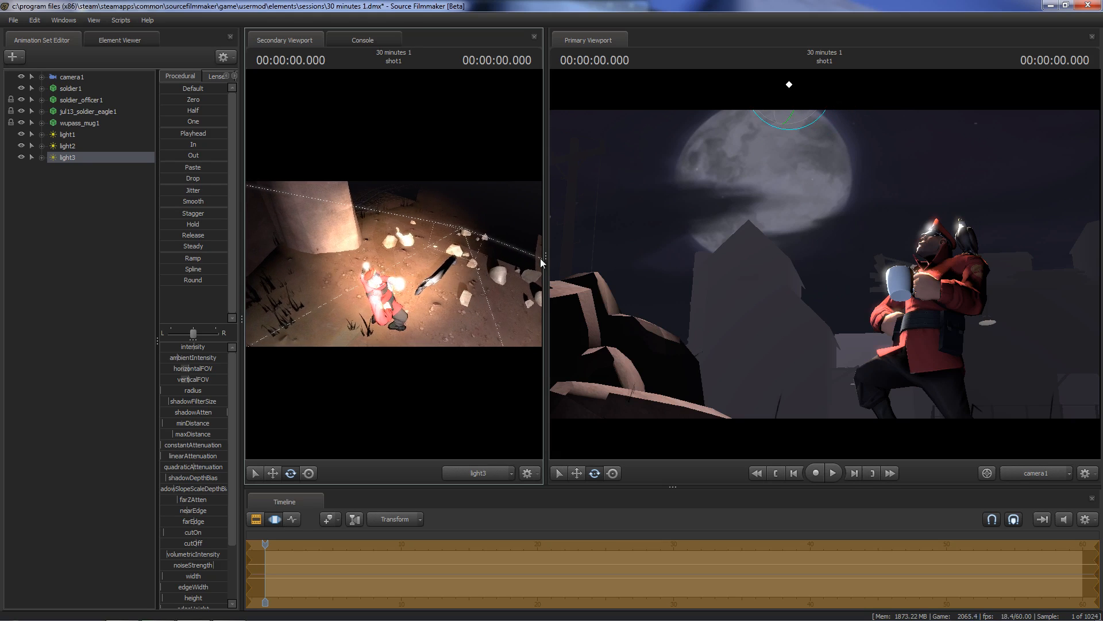
- Enlarge the primary viewport and widen light3's field of view so its cone covers the ground and rocks around the soldier
drag(546, 254, 450, 256)
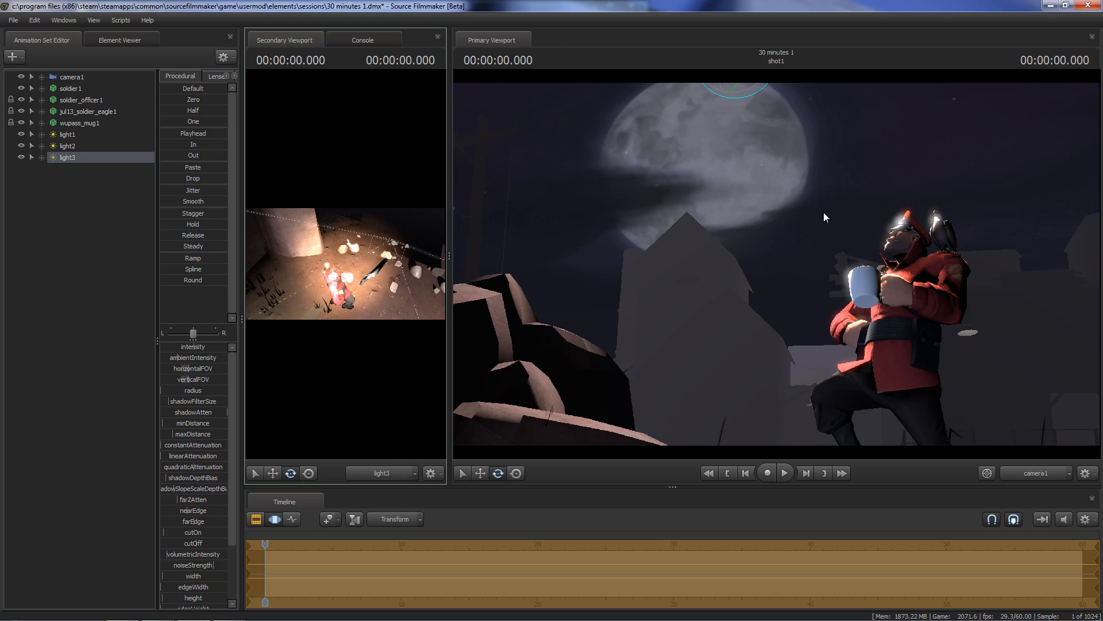
scroll(346, 264, down, 15)
scroll(345, 264, down, 15)
scroll(345, 264, up, 10)
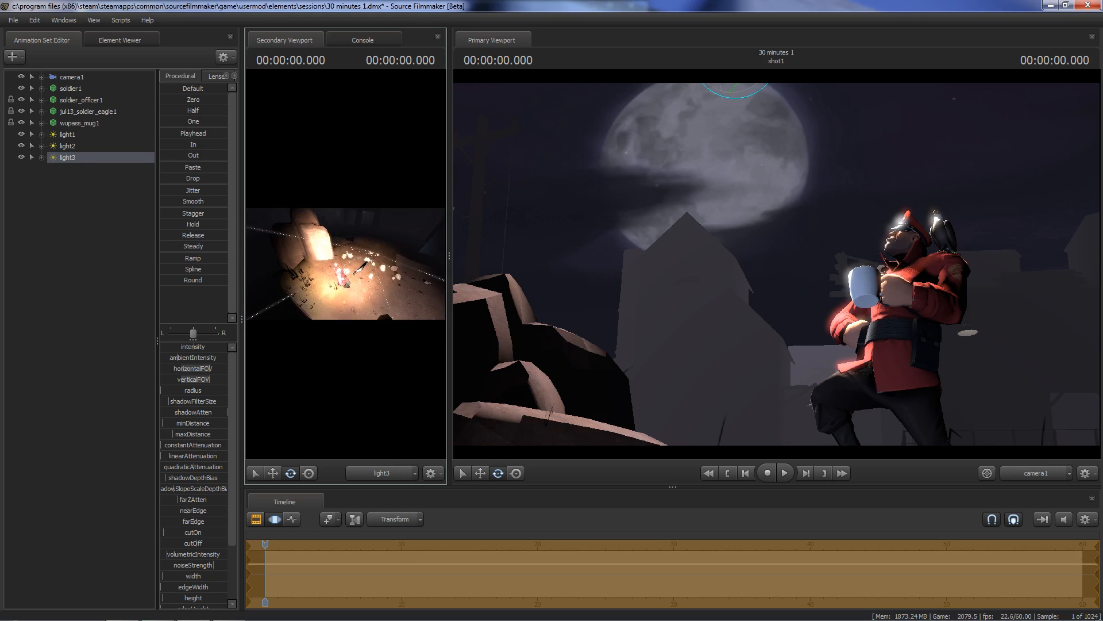
scroll(346, 264, up, 3)
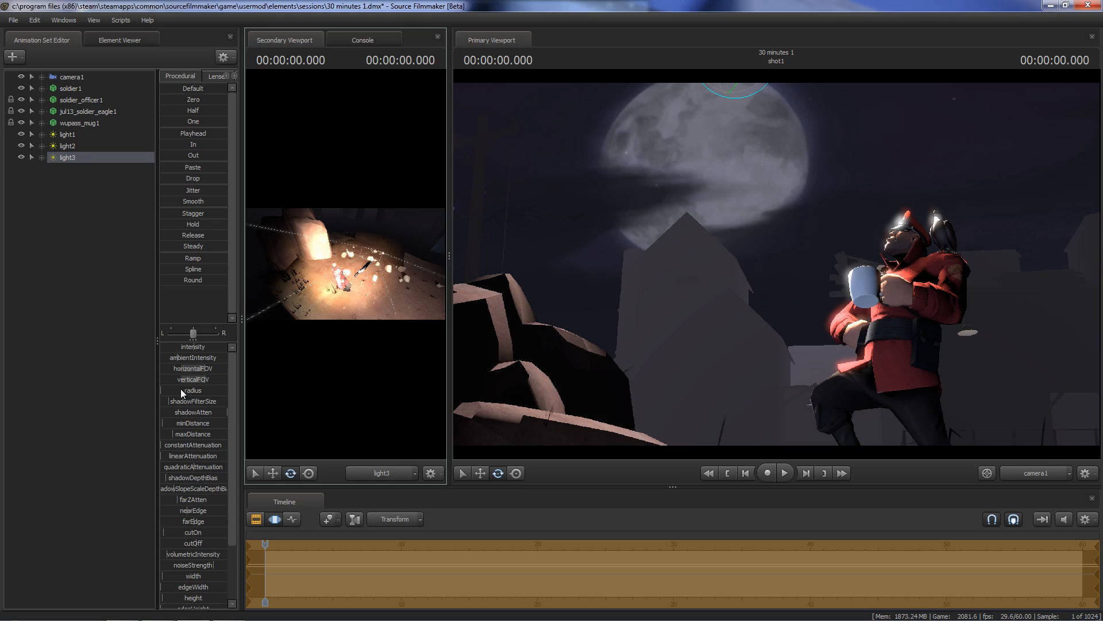
- Tint light3 by lowering color_red and color_green, and soften its shadows with a larger radius, smaller shadowFilterSize and minimum shadowAtten
scroll(224, 485, down, 3)
mouse_move(216, 557)
mouse_down()
mouse_move(184, 558)
mouse_move(212, 548)
mouse_move(202, 558)
mouse_up()
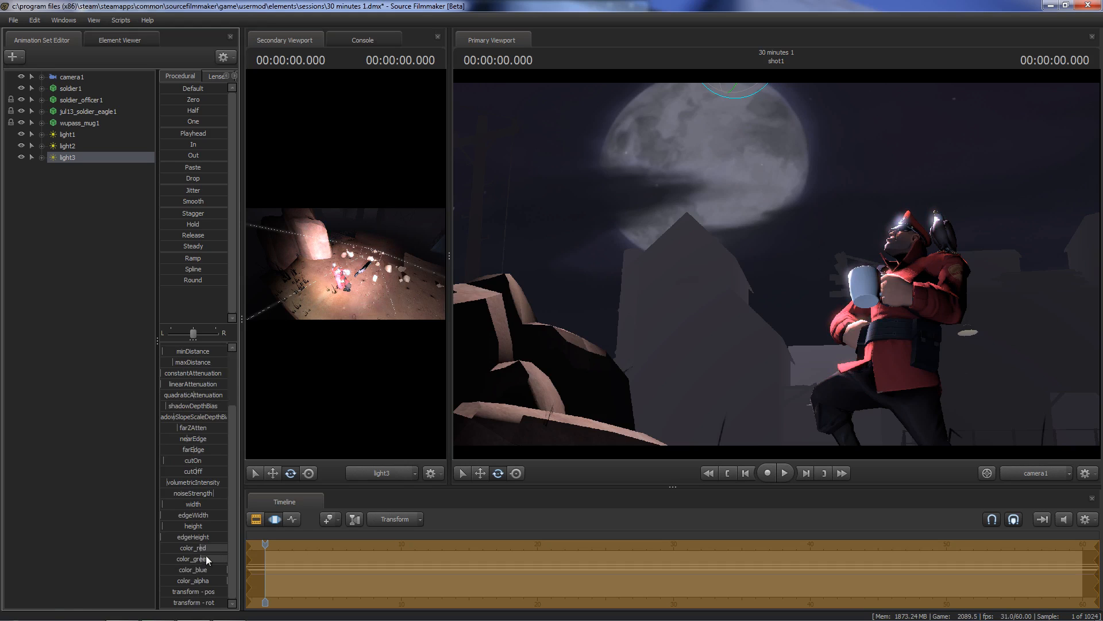
scroll(193, 406, up, 3)
mouse_move(203, 413)
mouse_down()
mouse_move(122, 408)
mouse_move(194, 391)
mouse_up()
key(F3)
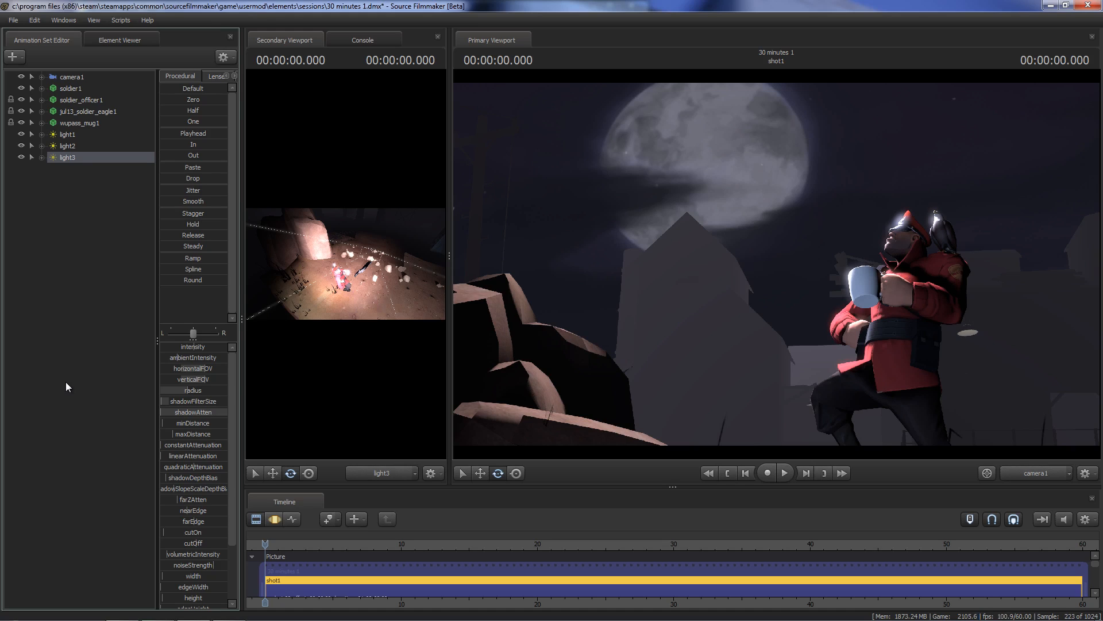
key(F2)
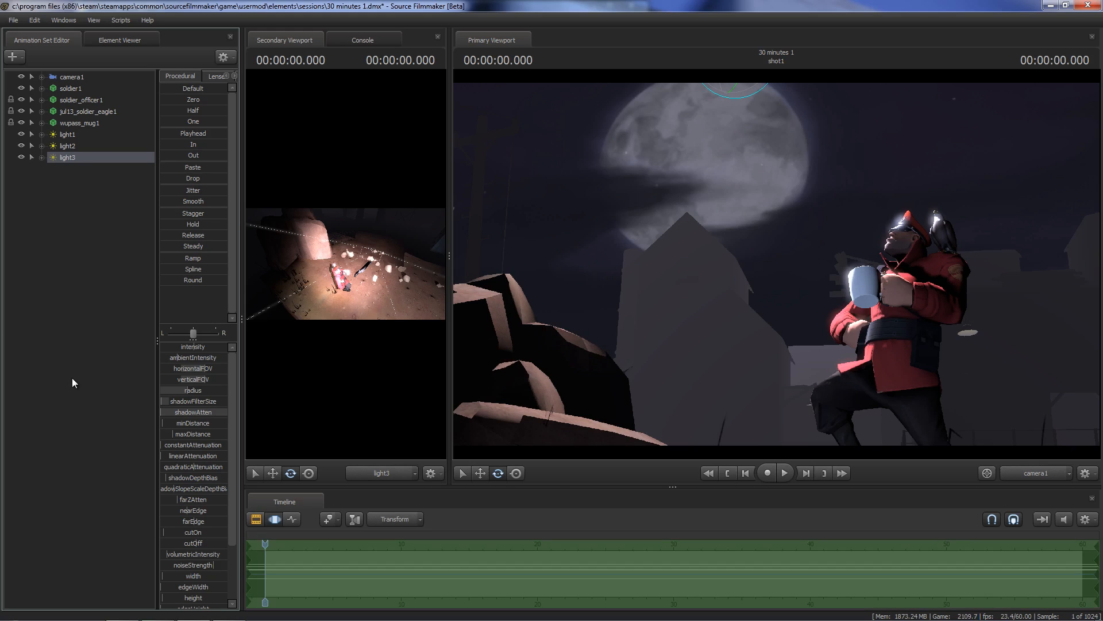
- Create a fourth light's animation set and enable volumetrics on it
click(77, 219)
right_click(78, 213)
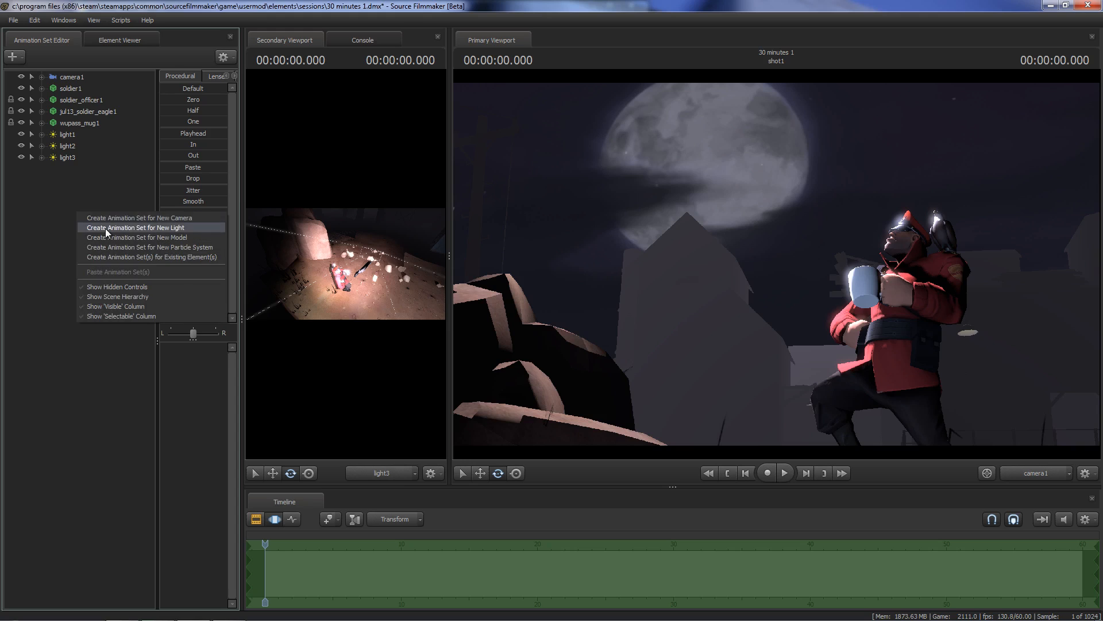
click(106, 229)
click(72, 168)
right_click(73, 172)
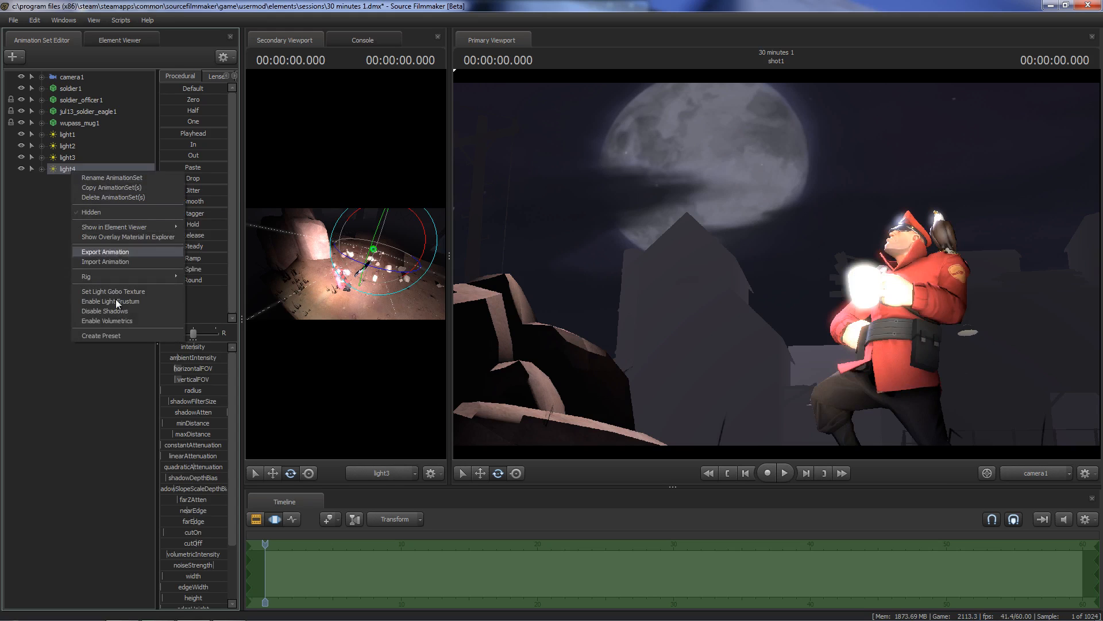
click(107, 320)
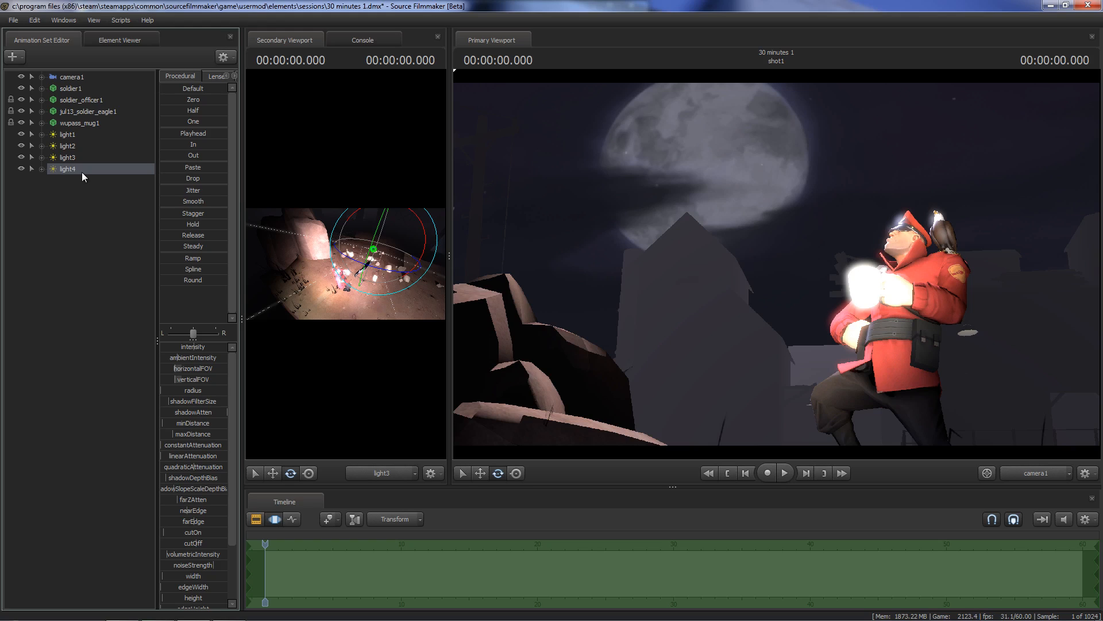
- Looking through light4 in an enlarged secondary viewport, place it low in front of the Imperial Mining building, aimed upward with a wider field of view
drag(72, 174, 347, 207)
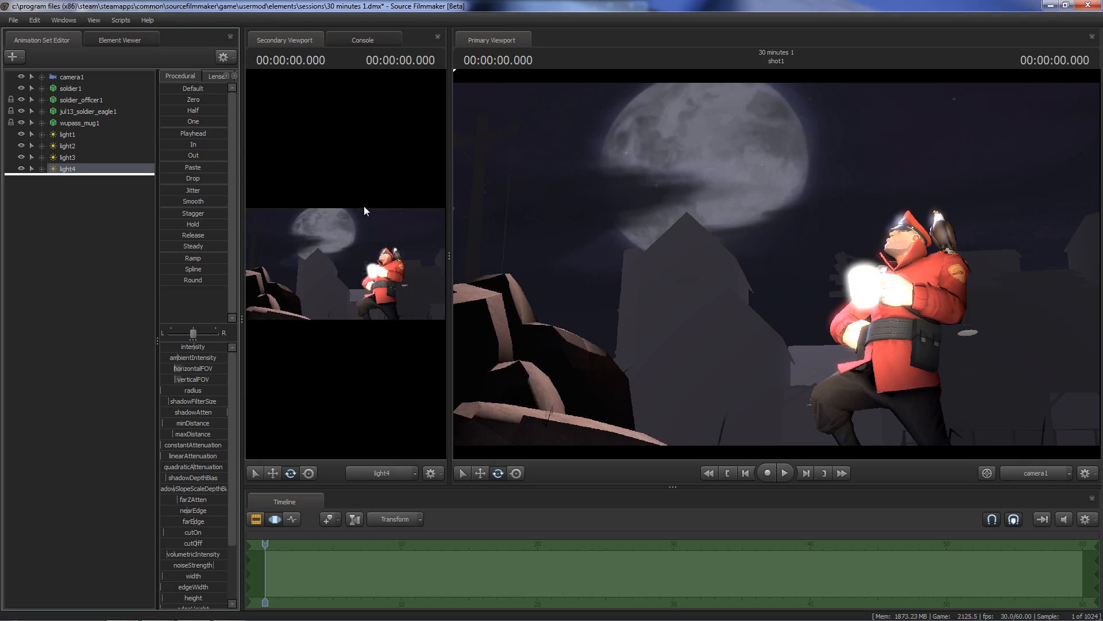
drag(448, 249, 650, 276)
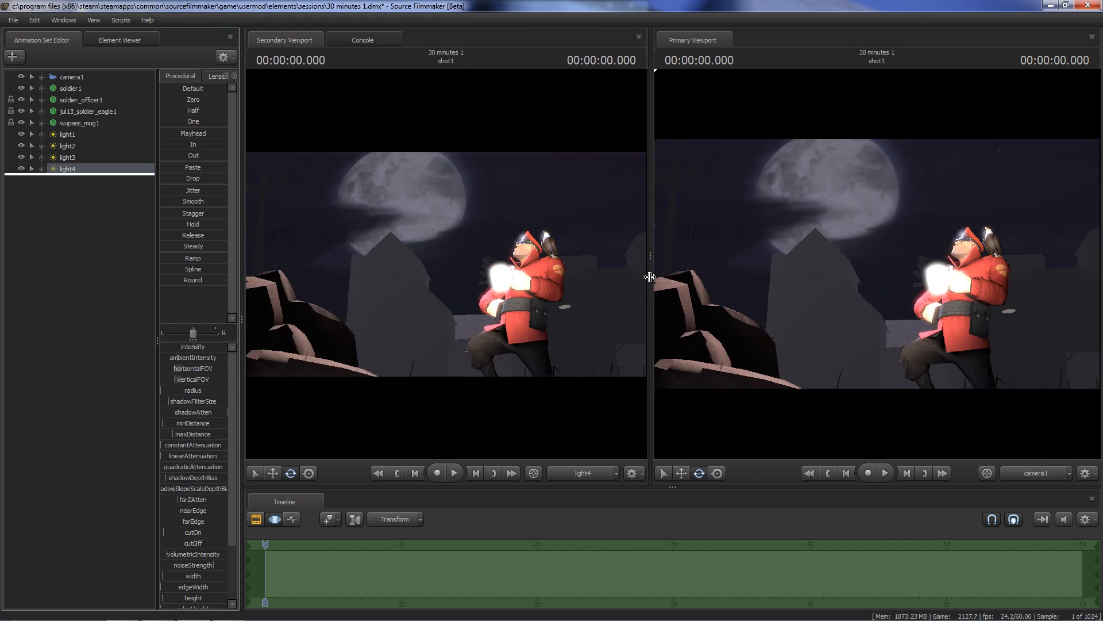
key(w)
drag(461, 288, 456, 310)
key(a)
key(z)
key(w)
scroll(451, 317, down, 5)
scroll(452, 318, down, 12)
key(w)
key(z)
key(d)
key(x)
key(d)
key(x)
scroll(458, 306, down, 3)
key(z)
key(w)
key(w)
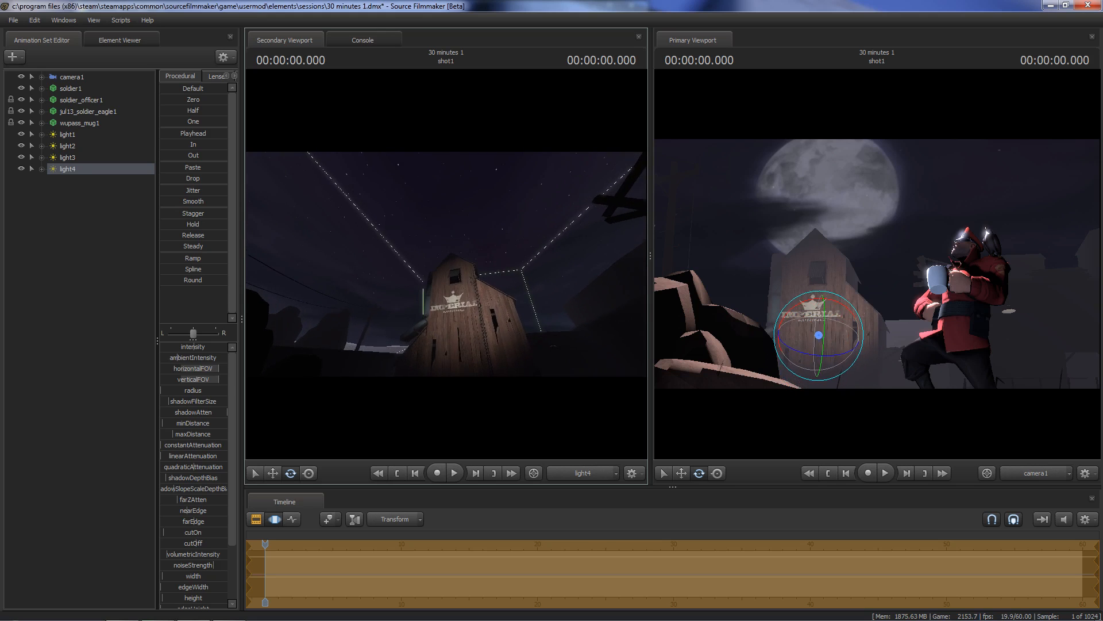
- Move light4 lower and farther from the Imperial Mining building, and widen its field of view further
key(d)
drag(455, 310, 453, 306)
key(x)
scroll(452, 306, down, 5)
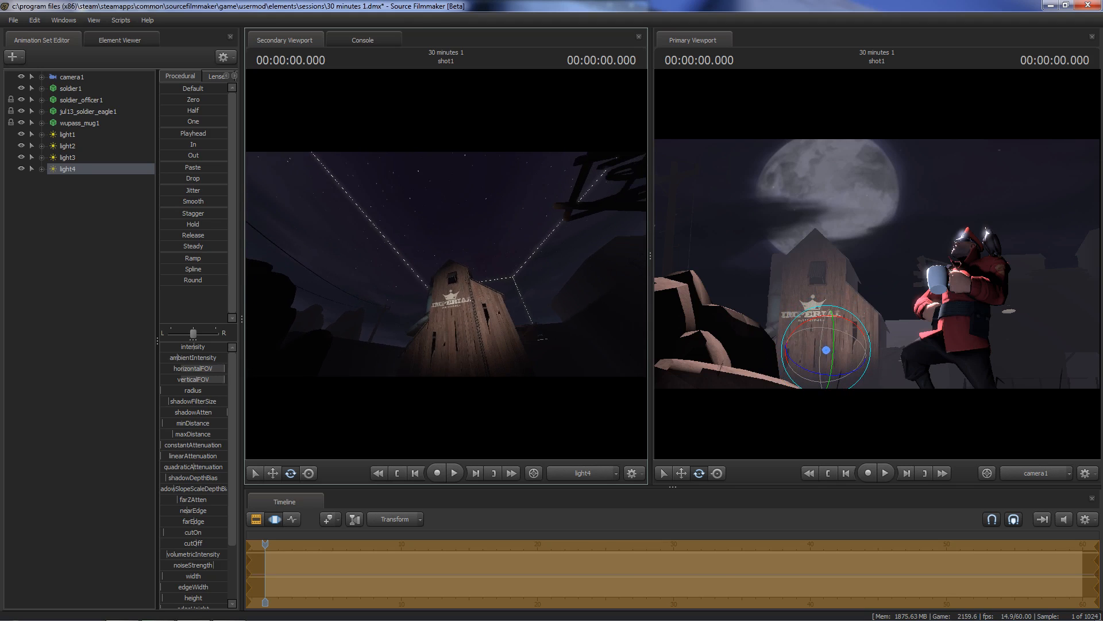
scroll(453, 306, down, 3)
drag(453, 306, 453, 307)
key(s)
key(w)
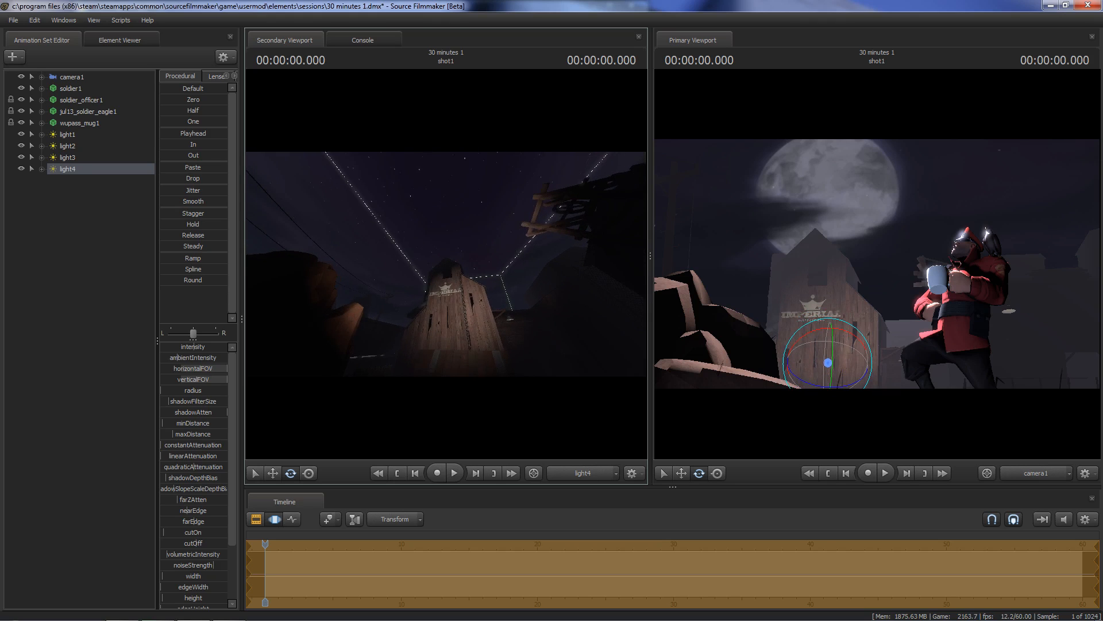
- Enlarge the primary viewport and lower light4's color_red and color_green to give the building a cooler light
drag(649, 249, 395, 276)
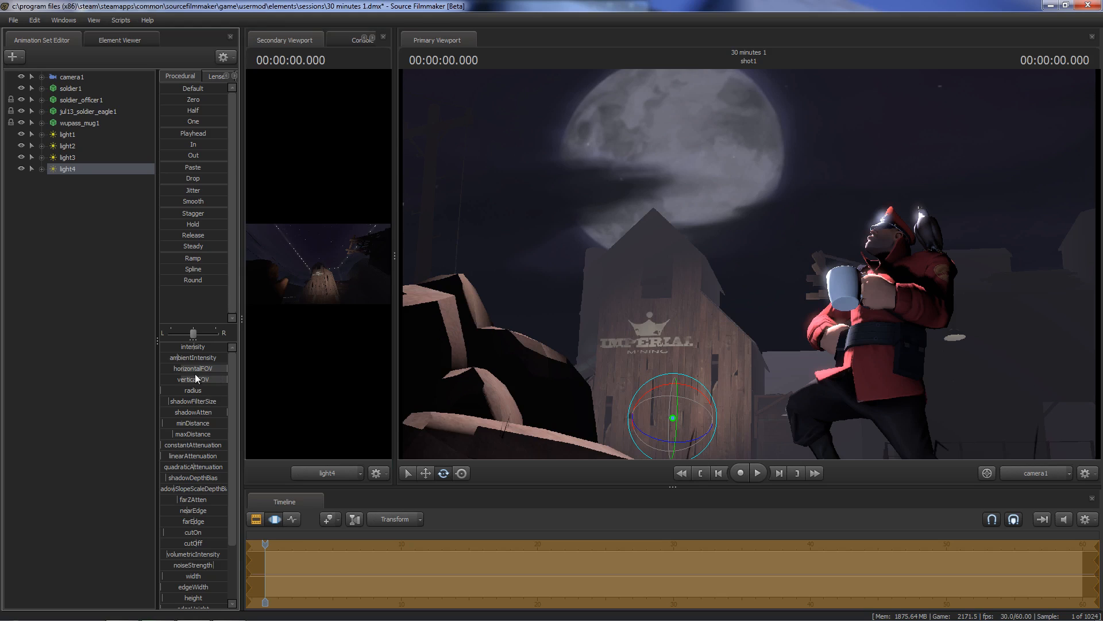
scroll(208, 538, down, 3)
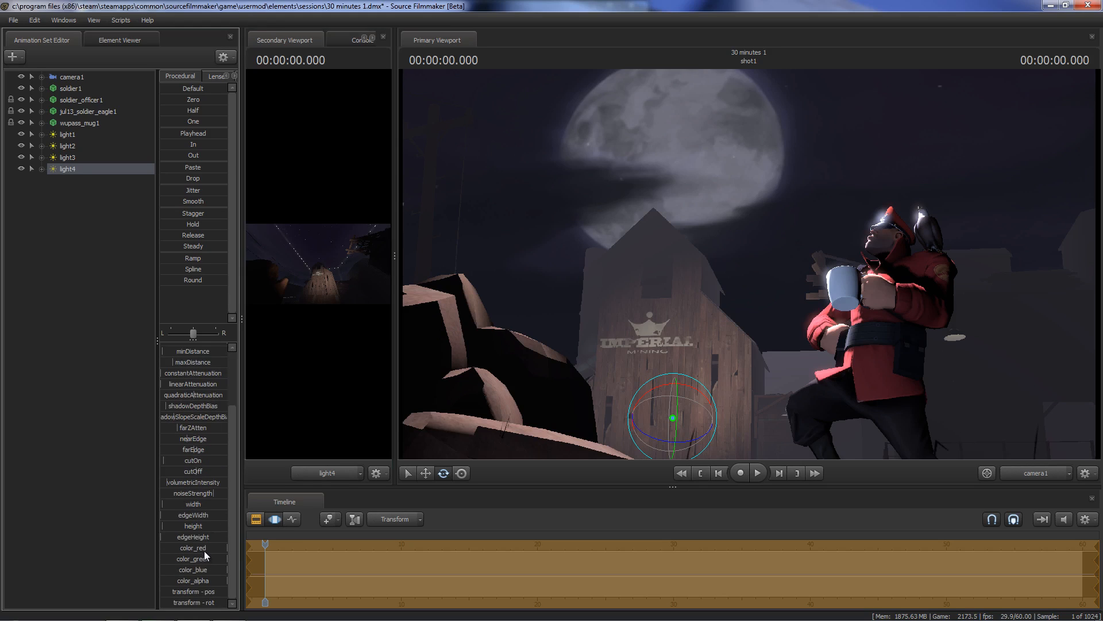
mouse_move(208, 546)
mouse_down()
mouse_move(184, 547)
mouse_move(209, 559)
mouse_up()
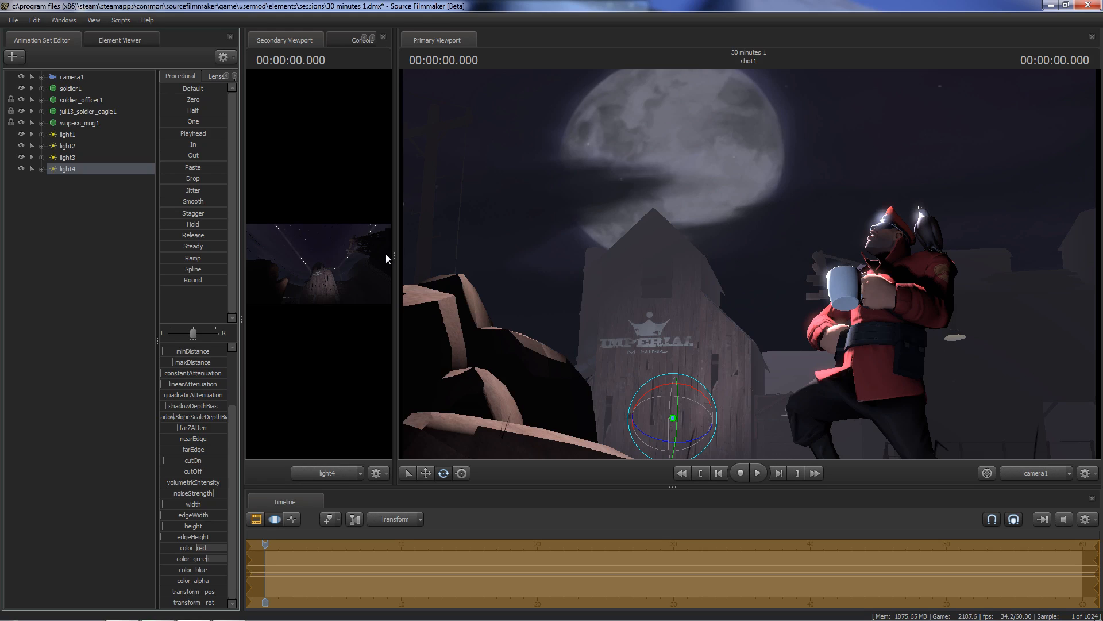
- Enlarge the secondary viewport and duplicate light4 by copying and pasting its animation set
drag(390, 254, 766, 258)
right_click(92, 171)
click(123, 188)
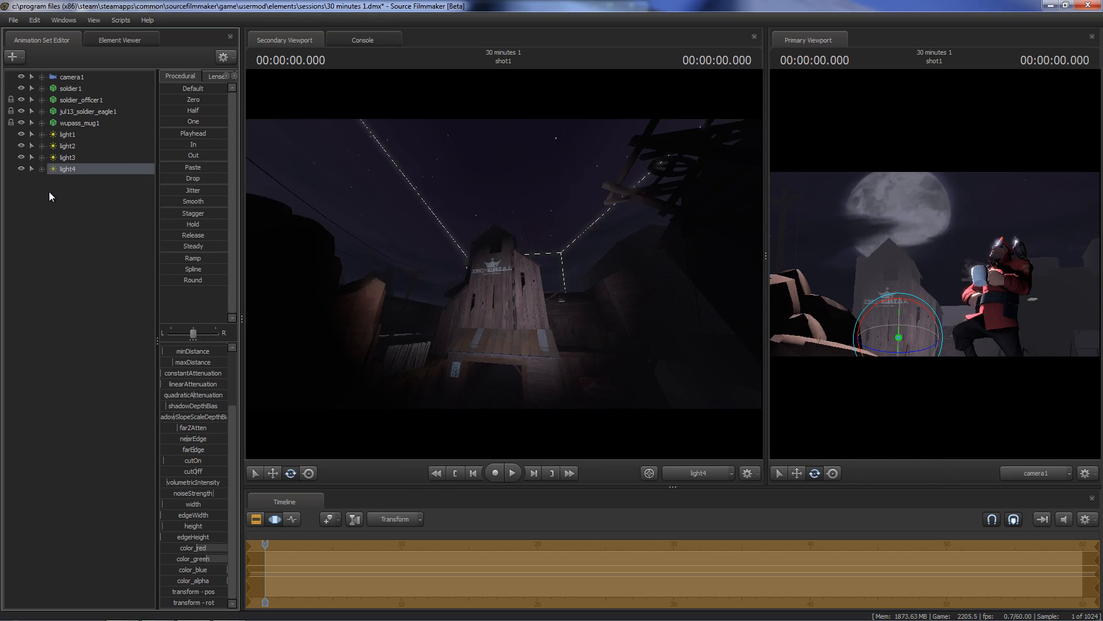
right_click(49, 193)
click(113, 252)
- Look through light5 in the secondary viewport and move it back to a low position lighting the balconied wooden building behind the Soldier
drag(64, 178, 441, 218)
key(d)
drag(492, 316, 492, 316)
key(d)
key(w)
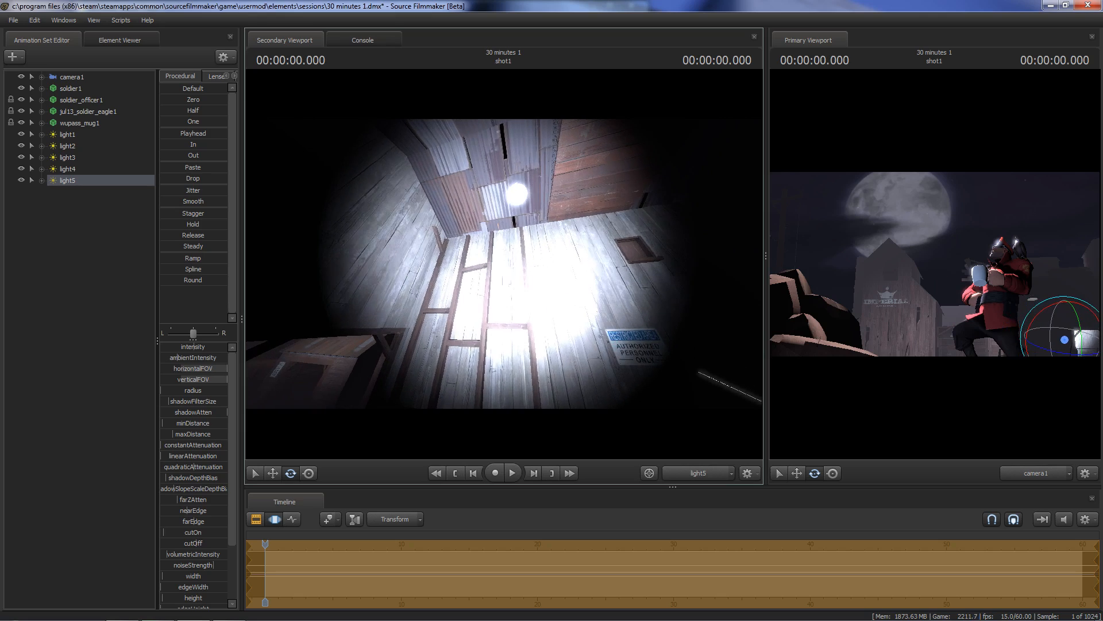
key(s)
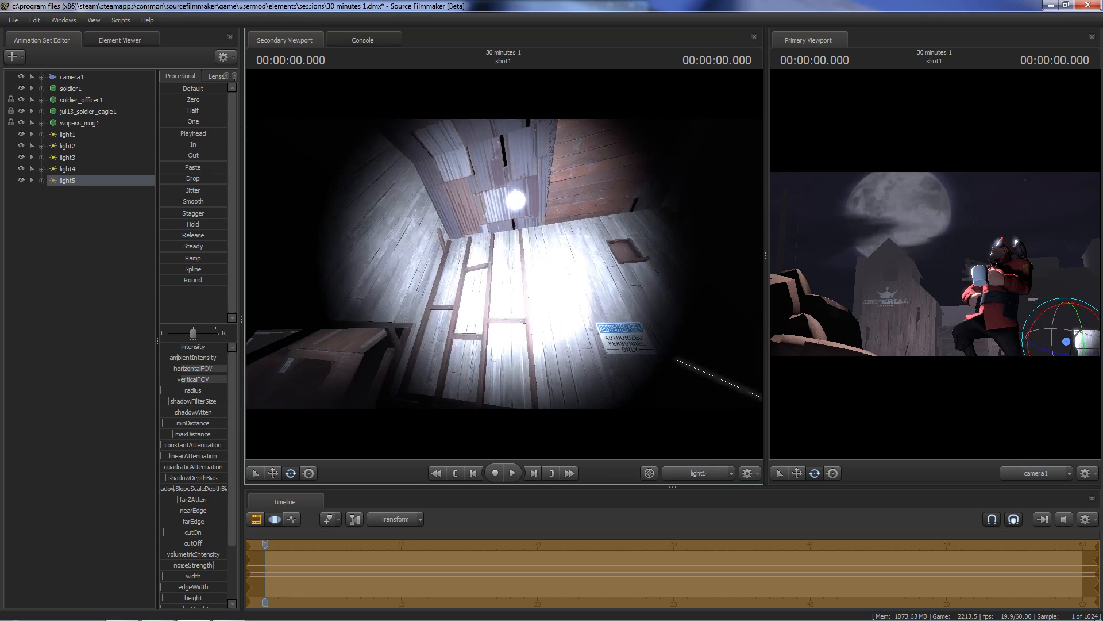
key(x)
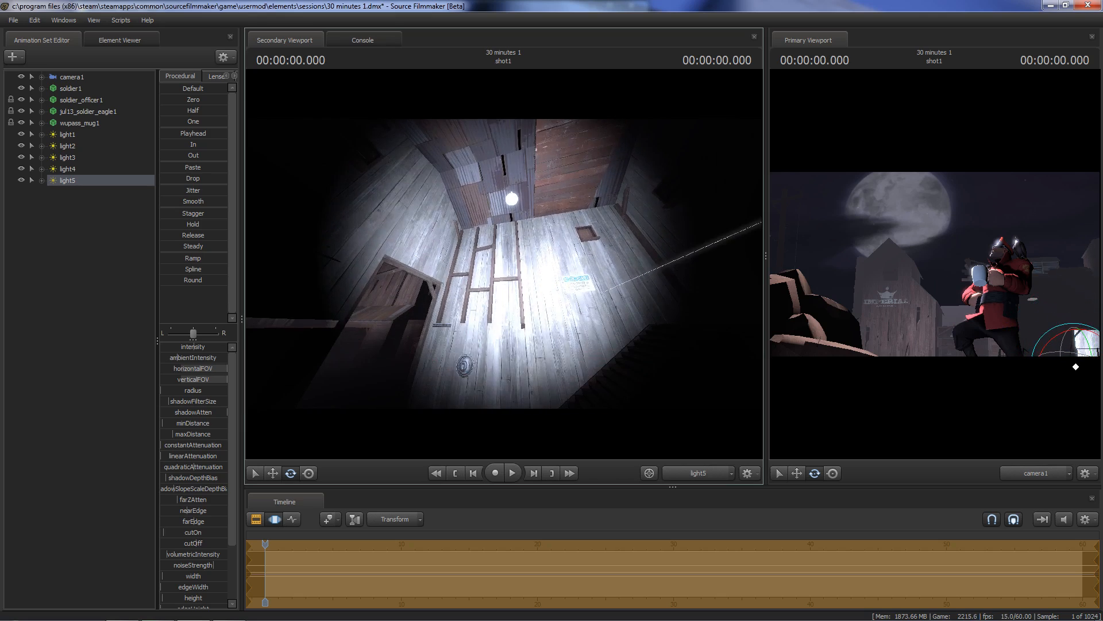
key(s)
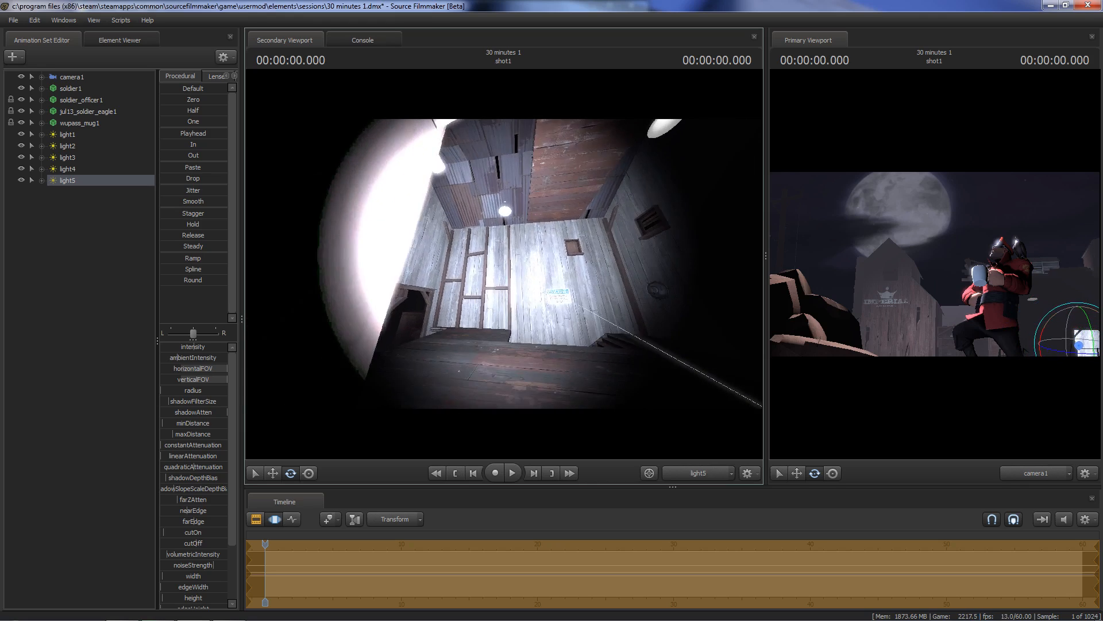
key(s)
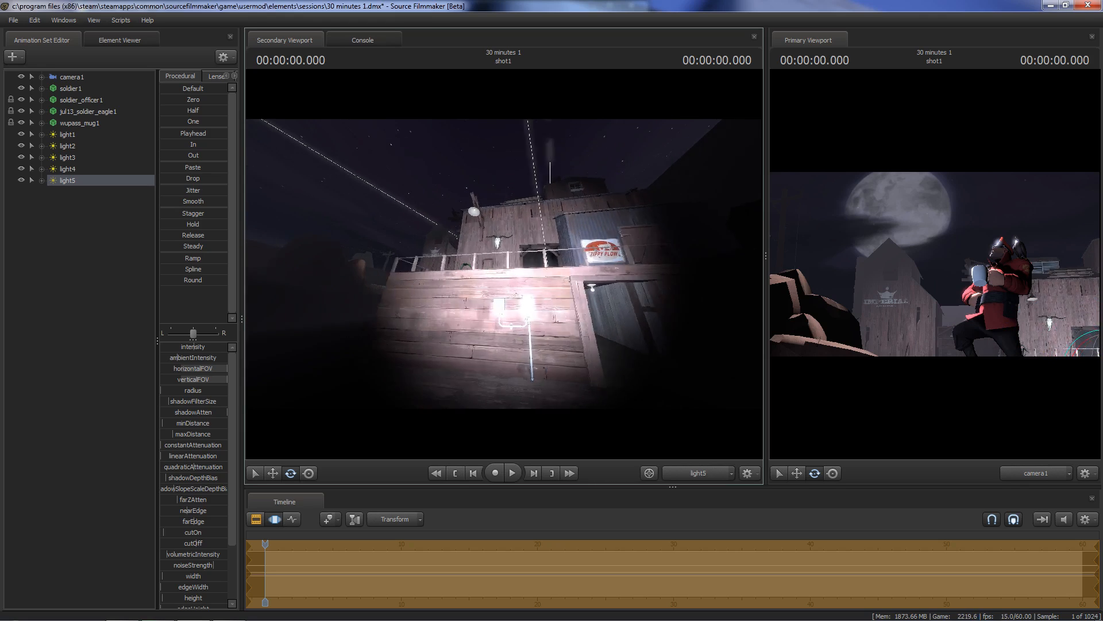
key(s)
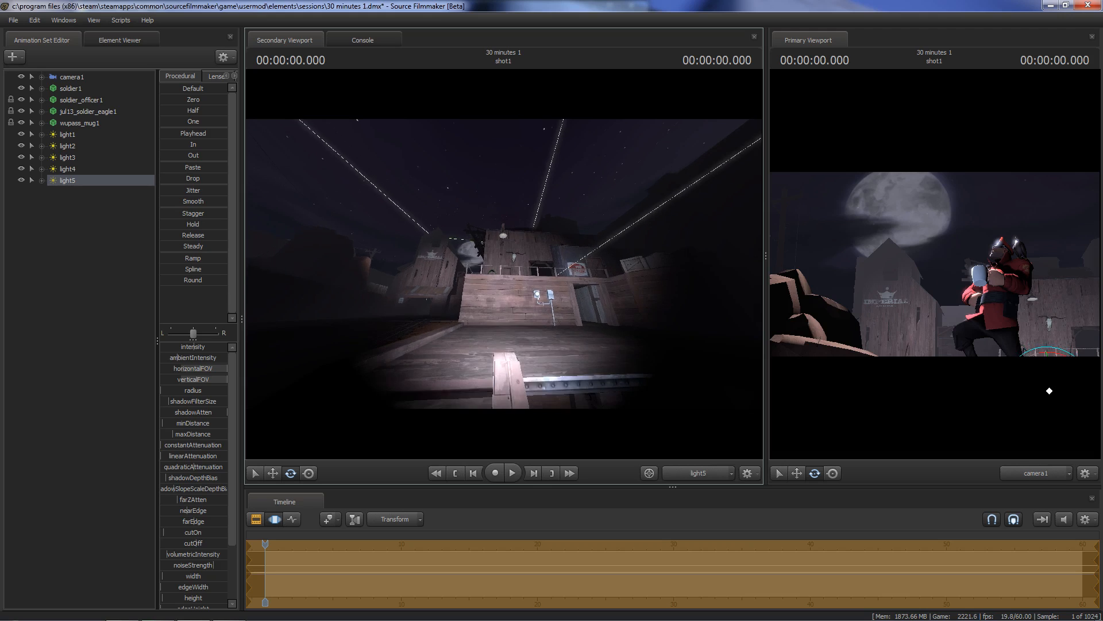
key(s)
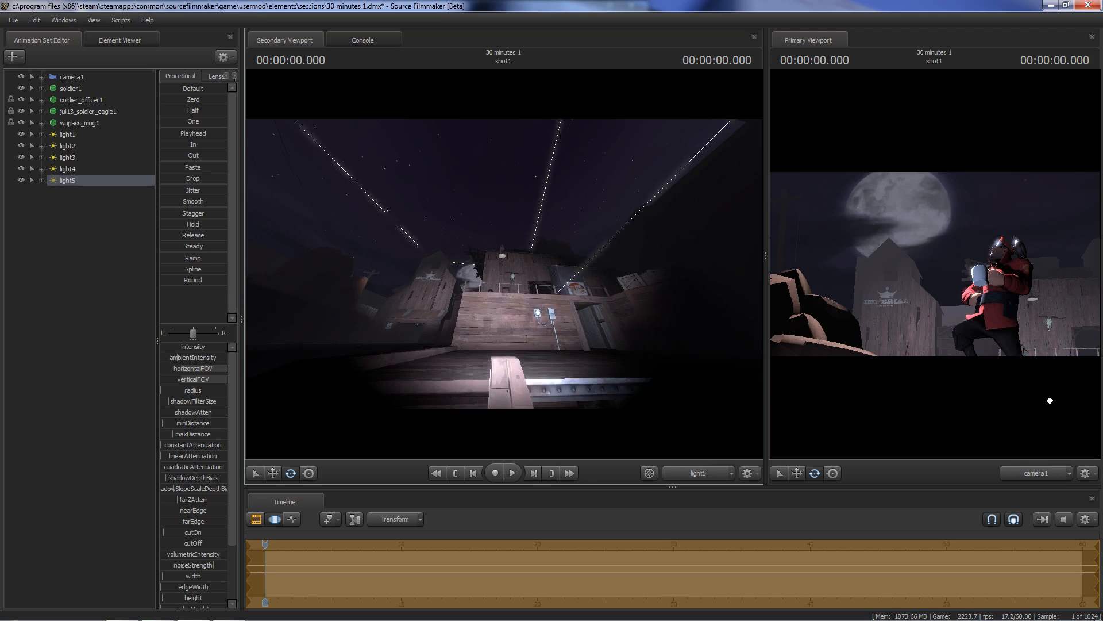
- Lower the intensity of light5 and light4, and compare the effect in an enlarged primary viewport before evening out both viewports
mouse_move(182, 348)
mouse_down()
mouse_move(154, 348)
mouse_move(164, 349)
mouse_up()
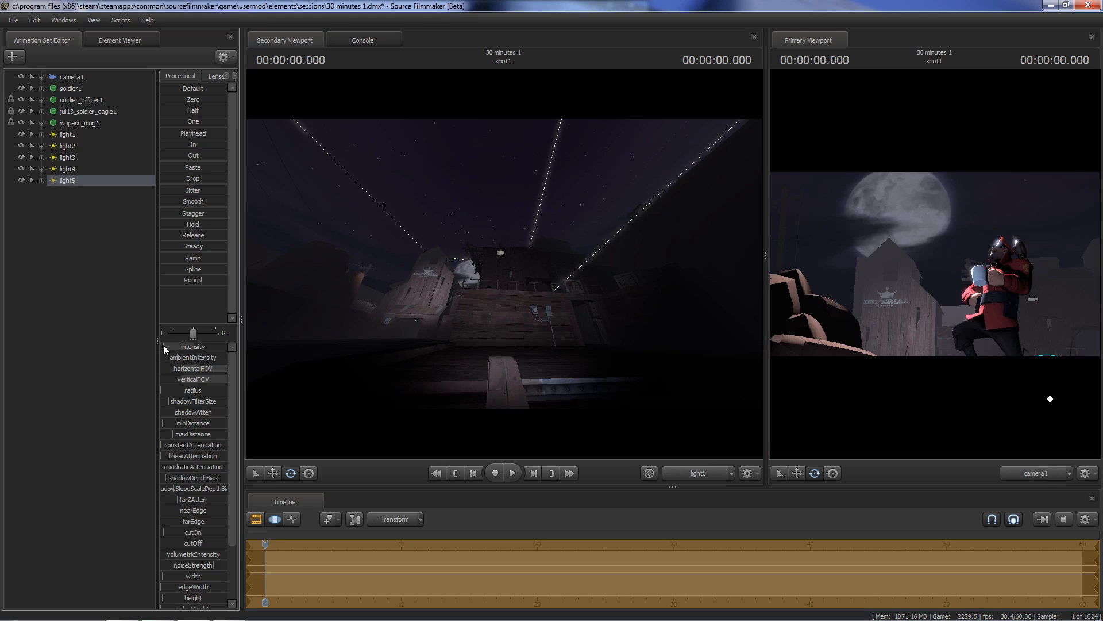
click(68, 169)
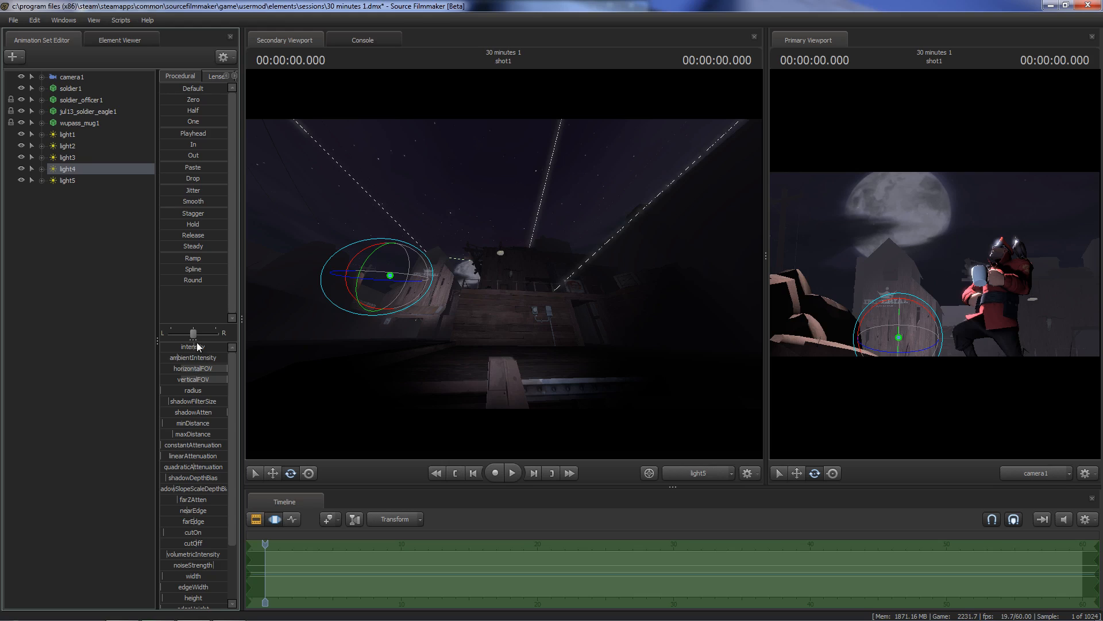
drag(193, 347, 166, 348)
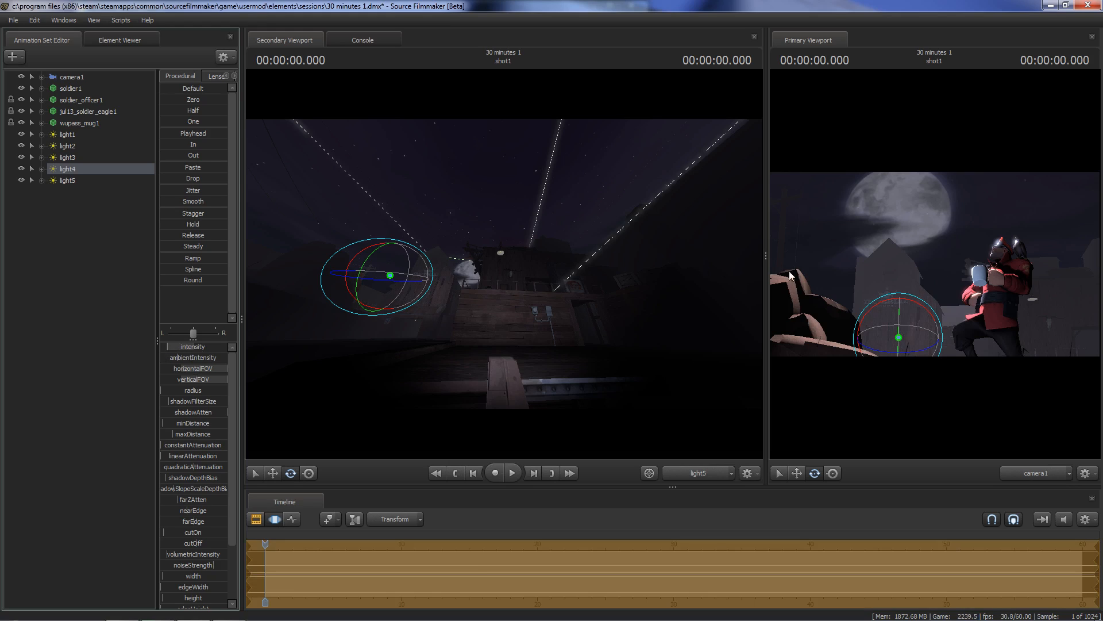
drag(767, 254, 373, 266)
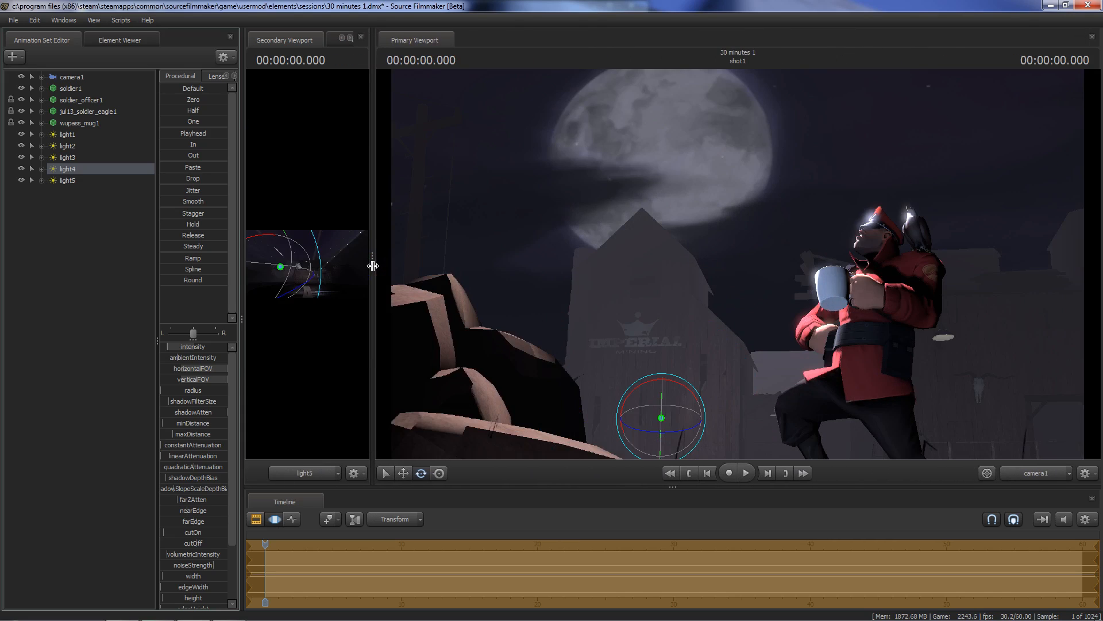
drag(373, 265, 652, 257)
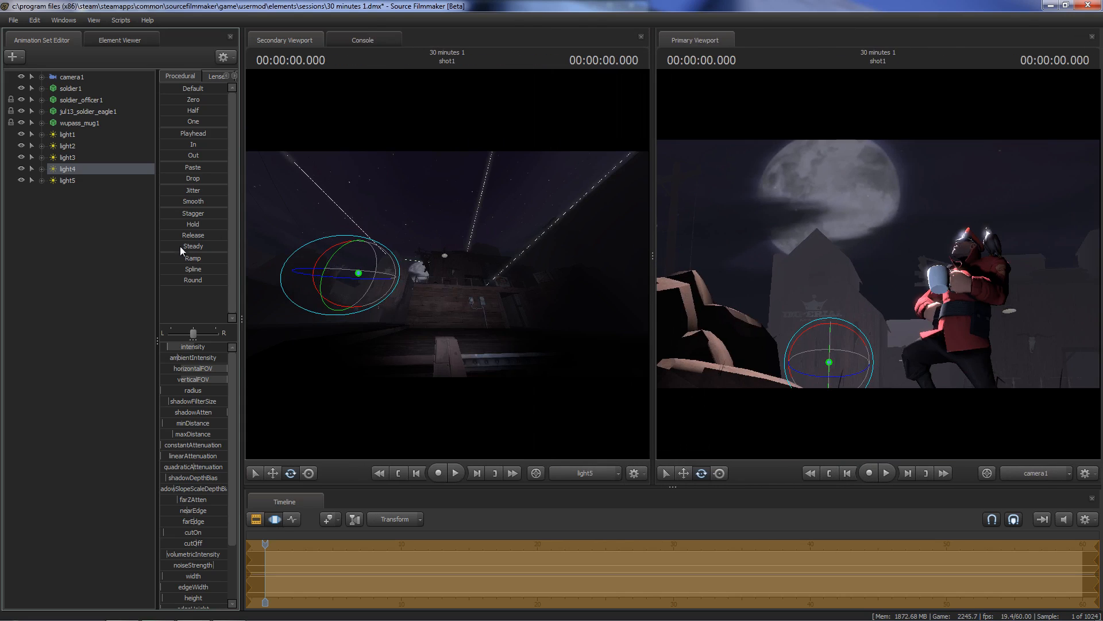
- Create an animation set for a new light and look through it in the secondary viewport
click(68, 247)
right_click(34, 210)
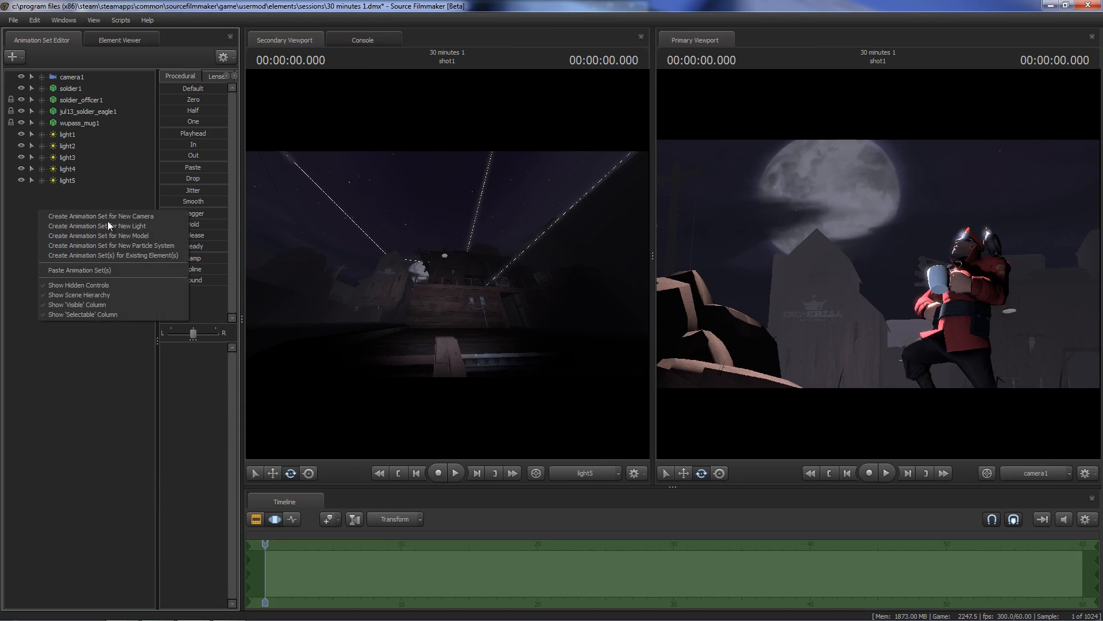
click(87, 226)
click(63, 190)
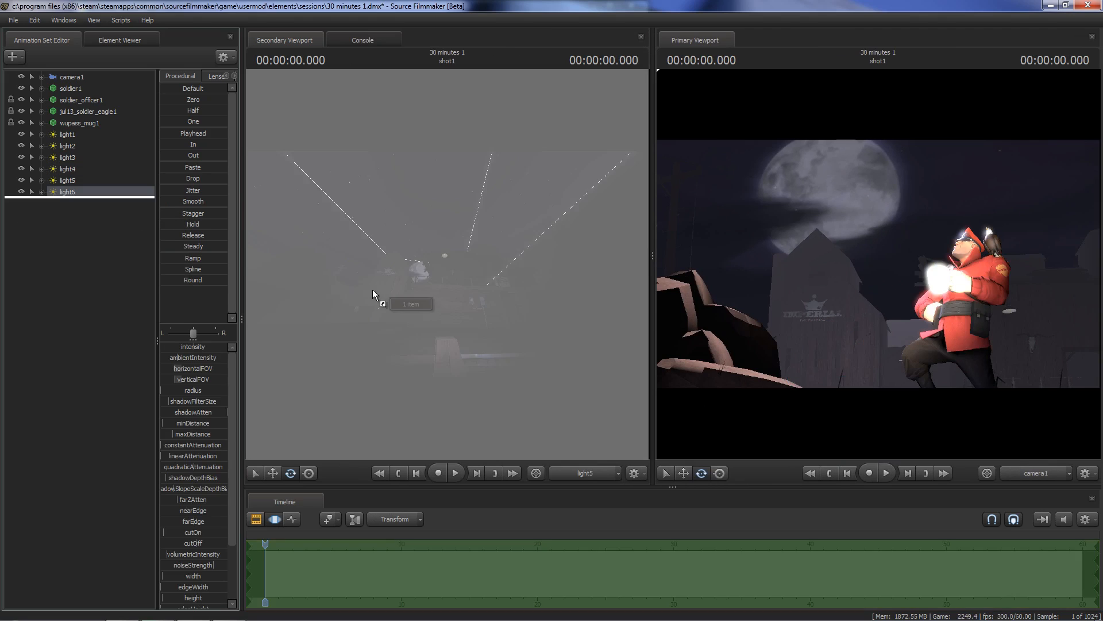
- Move light6 low behind the Soldier's legs and aim it up into the night sky toward the moon side
key(w)
mouse_move(447, 265)
mouse_down()
mouse_move(506, 267)
mouse_move(345, 270)
mouse_move(304, 229)
mouse_move(276, 235)
mouse_move(339, 230)
mouse_move(405, 191)
mouse_move(416, 202)
mouse_move(421, 171)
mouse_move(447, 264)
mouse_up()
key(x)
key(w)
key(d)
key(w)
key(x)
key(x)
key(x)
key(s)
key(w)
key(w)
drag(818, 381, 916, 381)
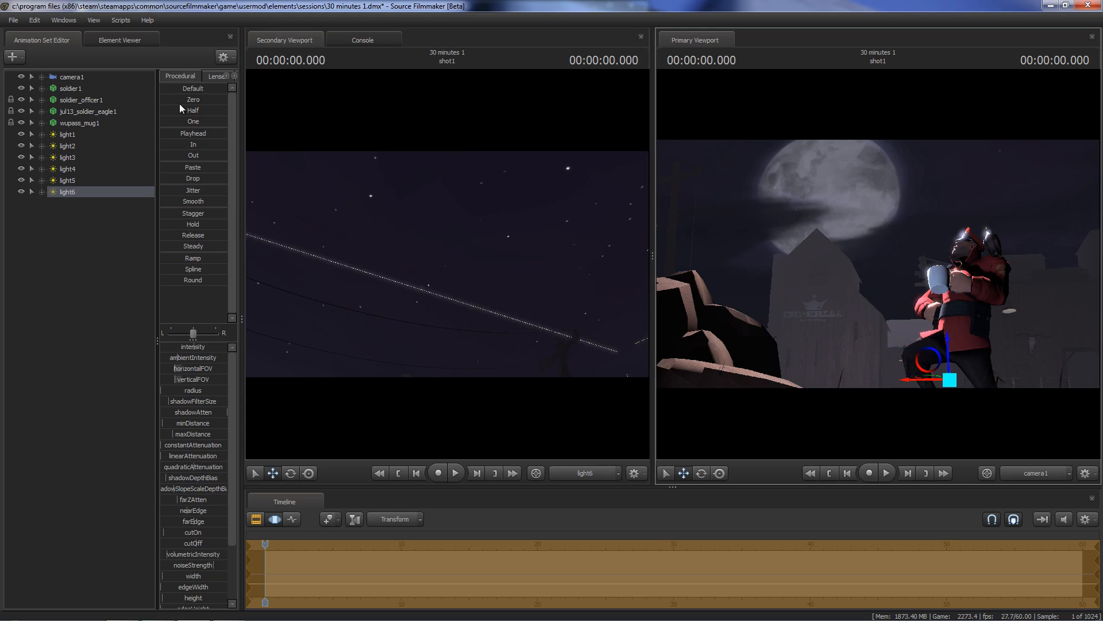
- Create another light, look through it, and place it low behind the Soldier pointing up at the sky above him
right_click(119, 213)
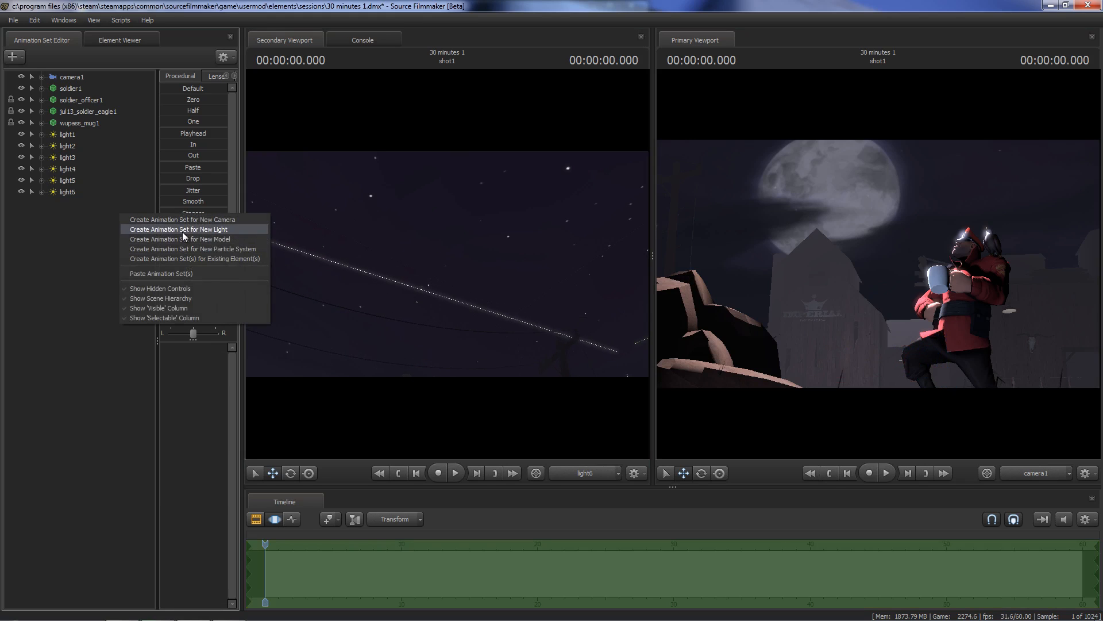
click(181, 231)
click(68, 203)
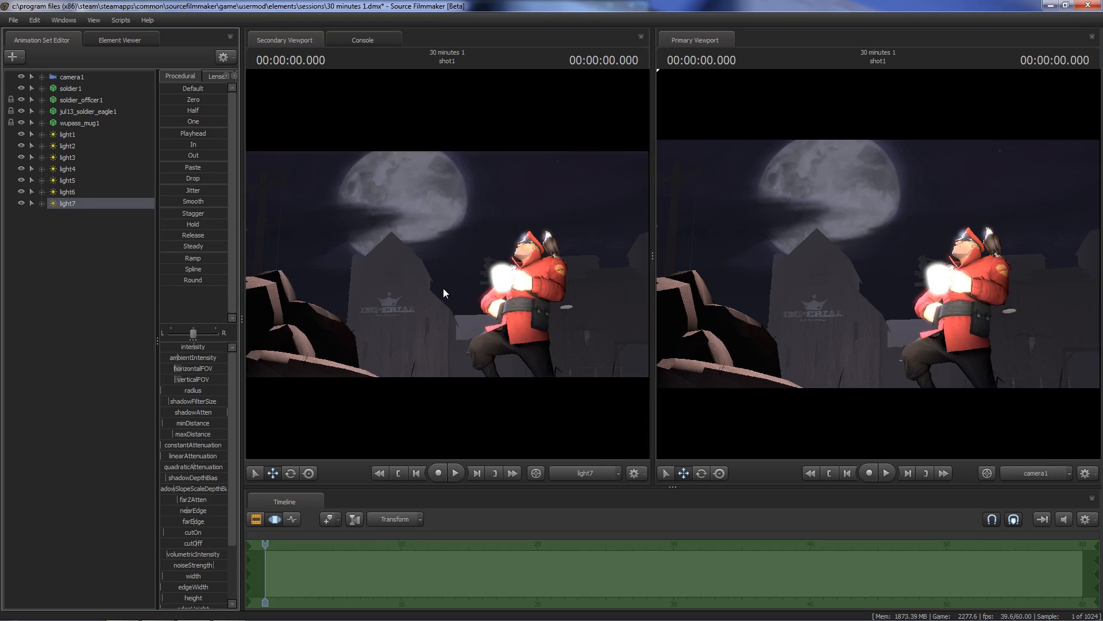
key(w)
drag(447, 265, 447, 322)
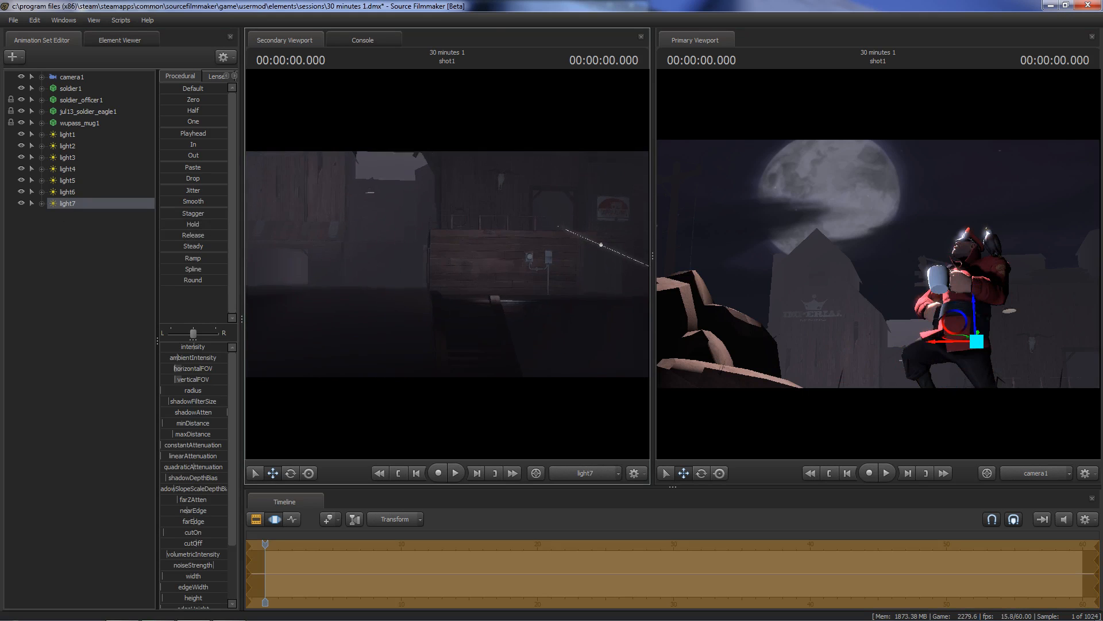
key(x)
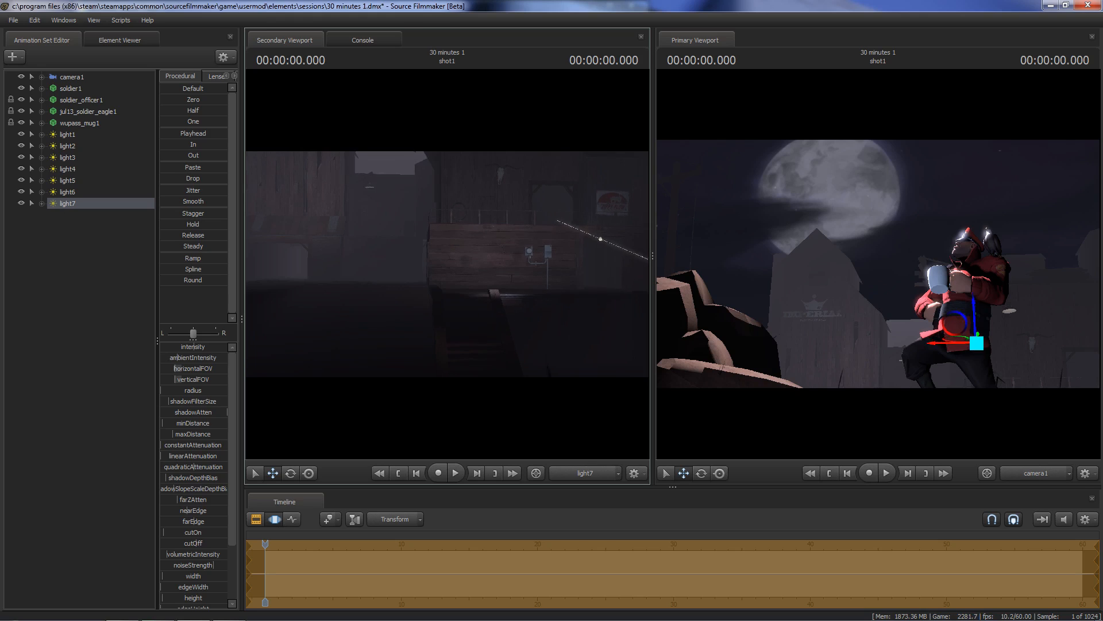
drag(447, 264, 496, 159)
- Create a third sky light, look through it, and place it behind the Soldier aimed upward, away from the moon
right_click(73, 244)
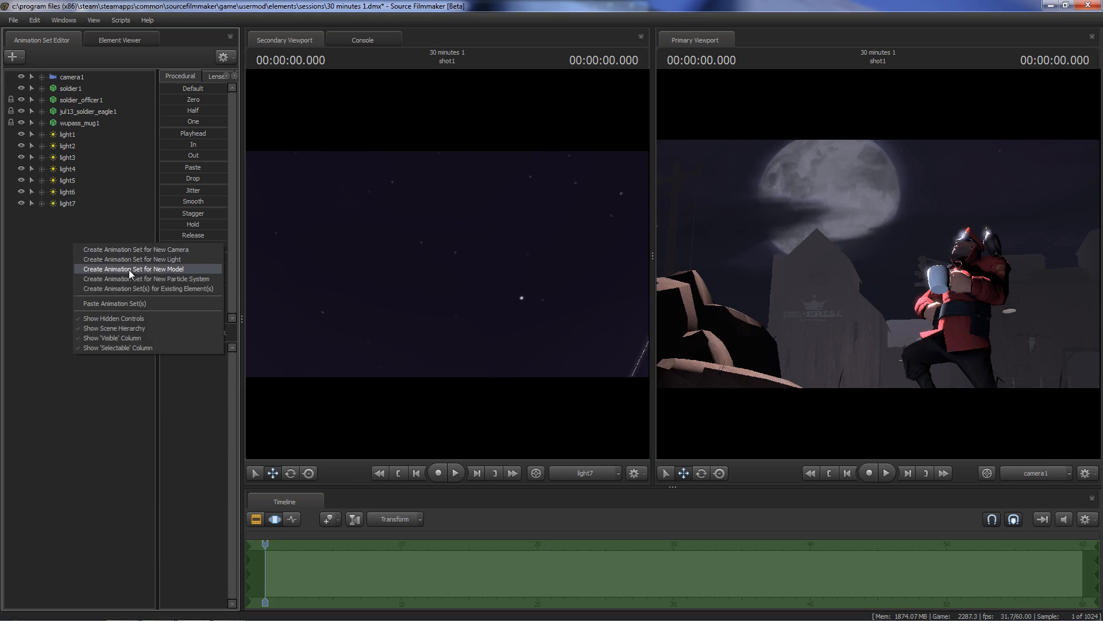
click(137, 260)
drag(62, 215, 404, 176)
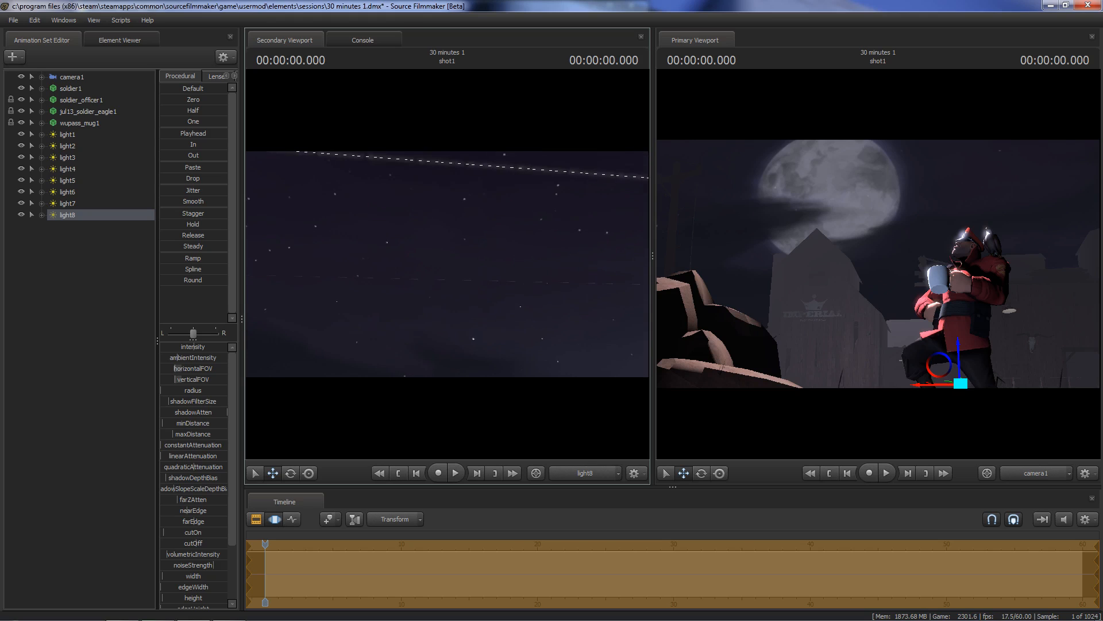
- Enlarge the primary viewport and tint light6 red by lowering its color_green and color_blue
drag(654, 247, 416, 253)
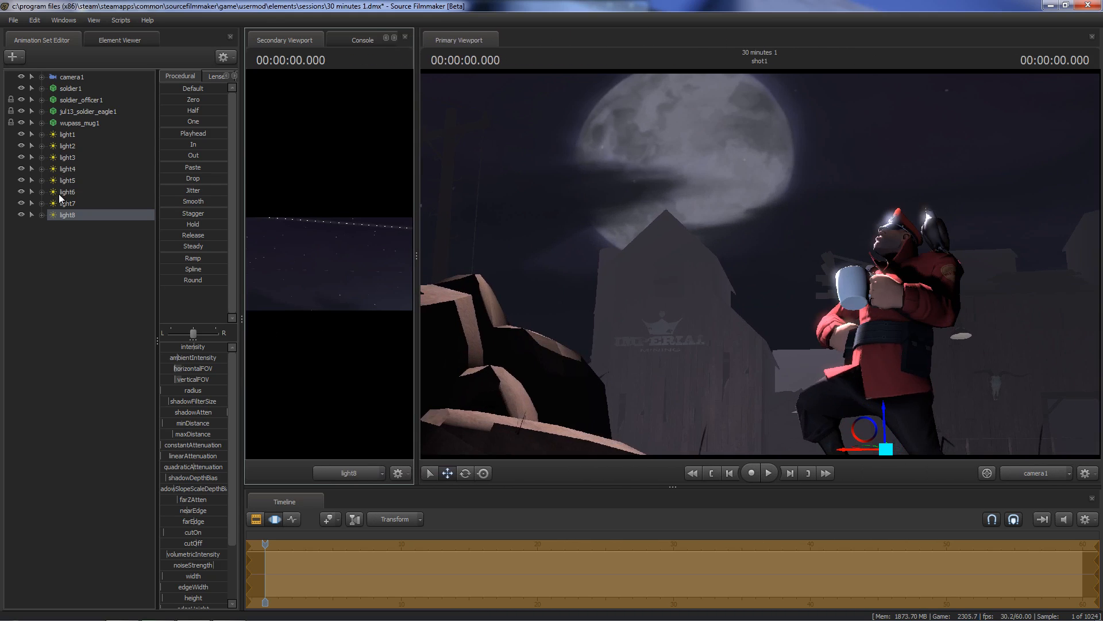
click(59, 194)
scroll(190, 532, down, 3)
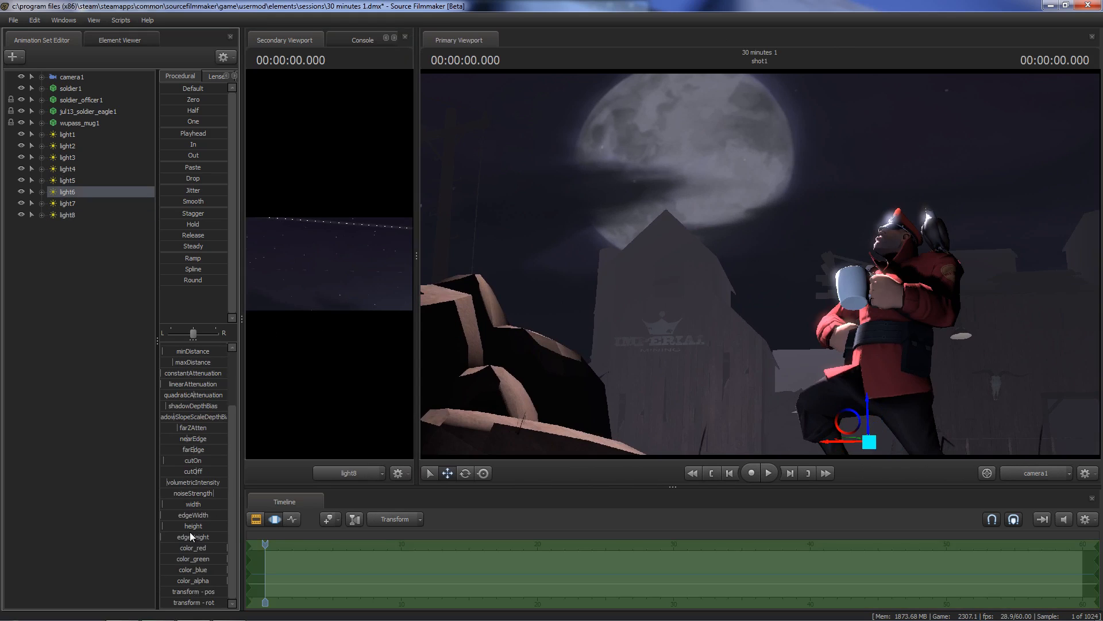
click(214, 558)
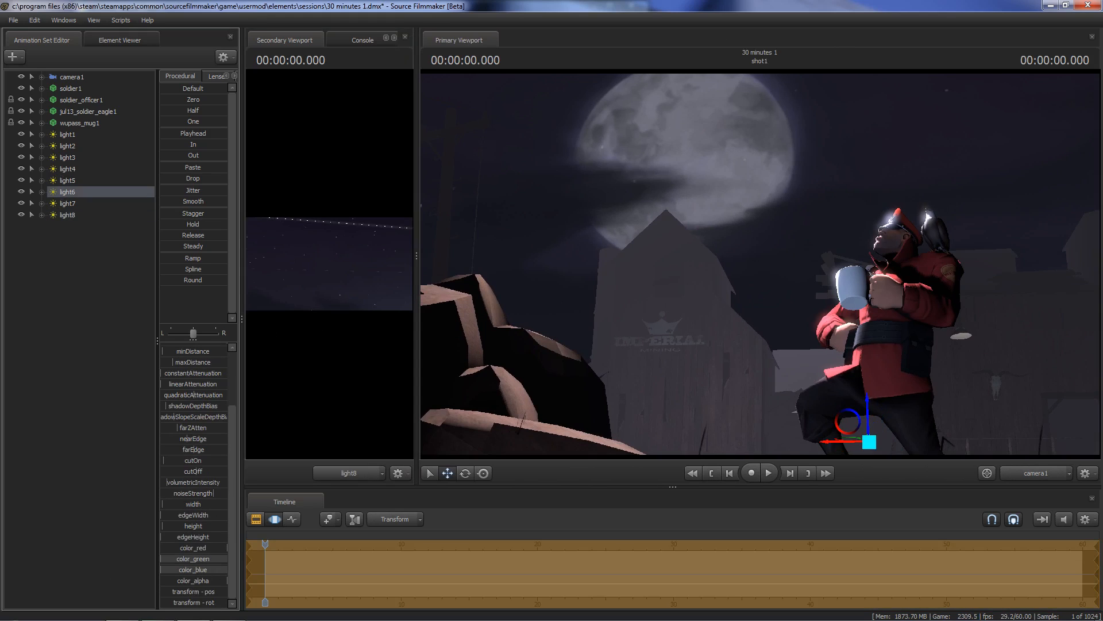
- Tint light8 blue by lowering its color_red and color_green, leaving light7 white
click(80, 202)
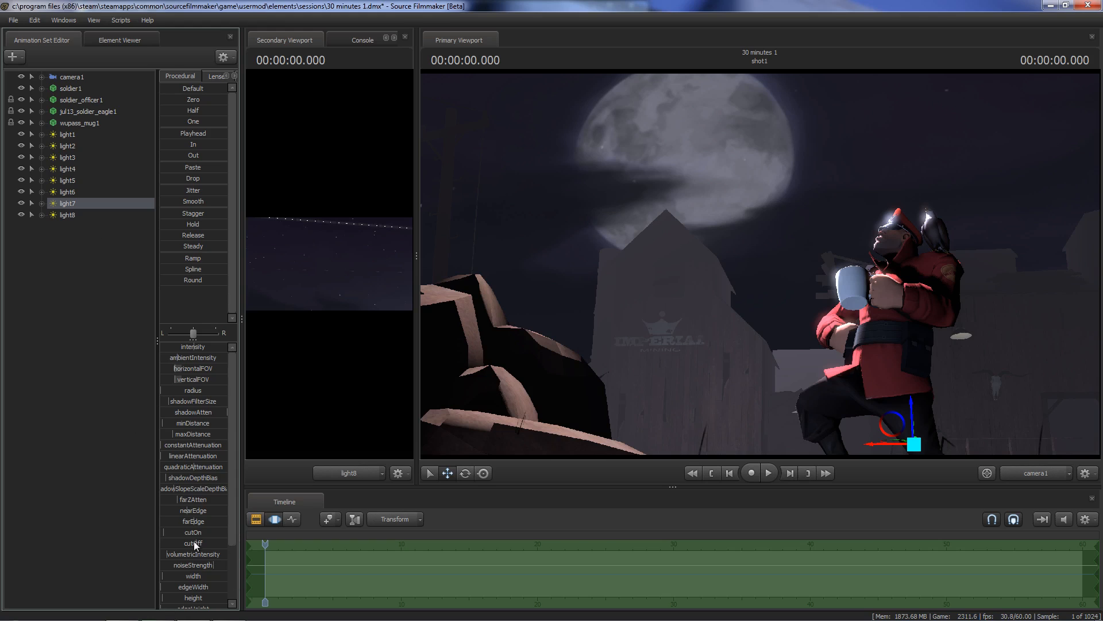
scroll(208, 560, down, 3)
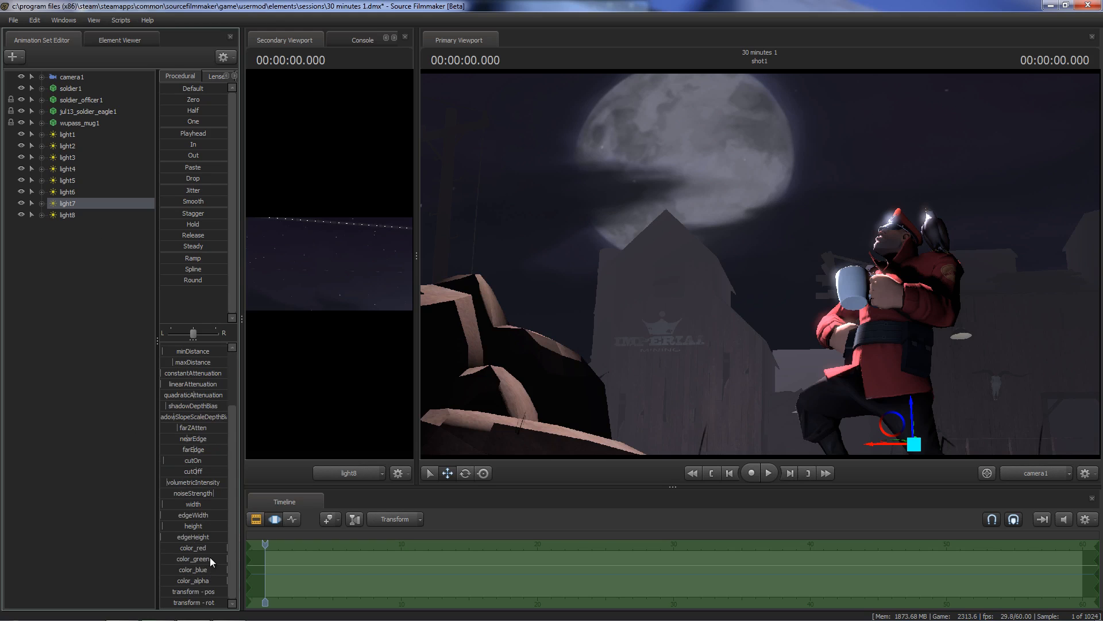
click(63, 216)
scroll(193, 543, down, 3)
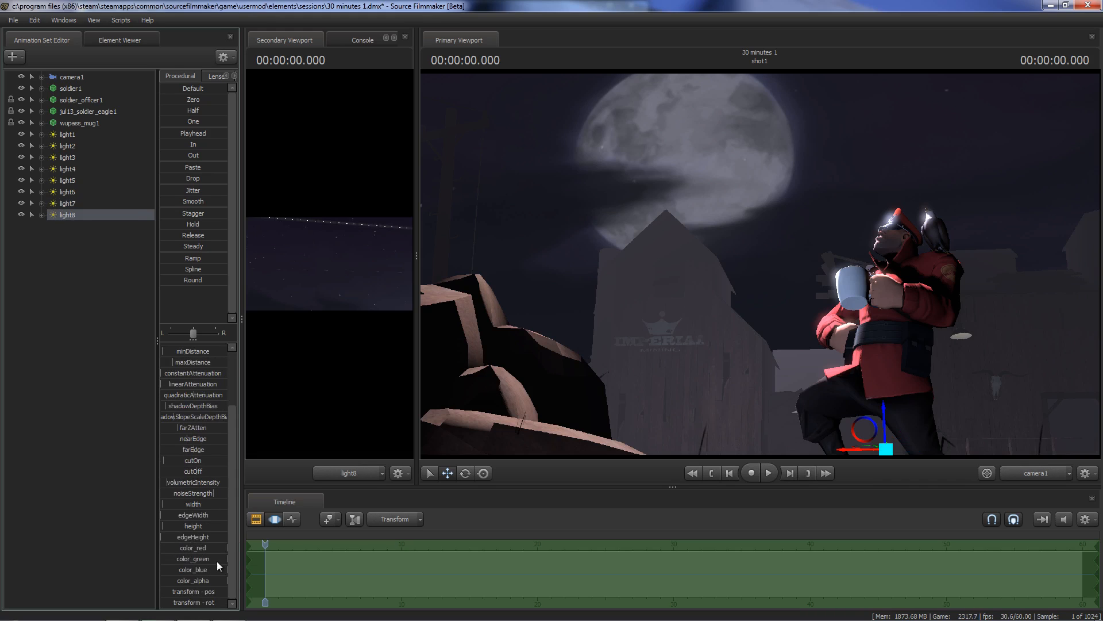
click(204, 559)
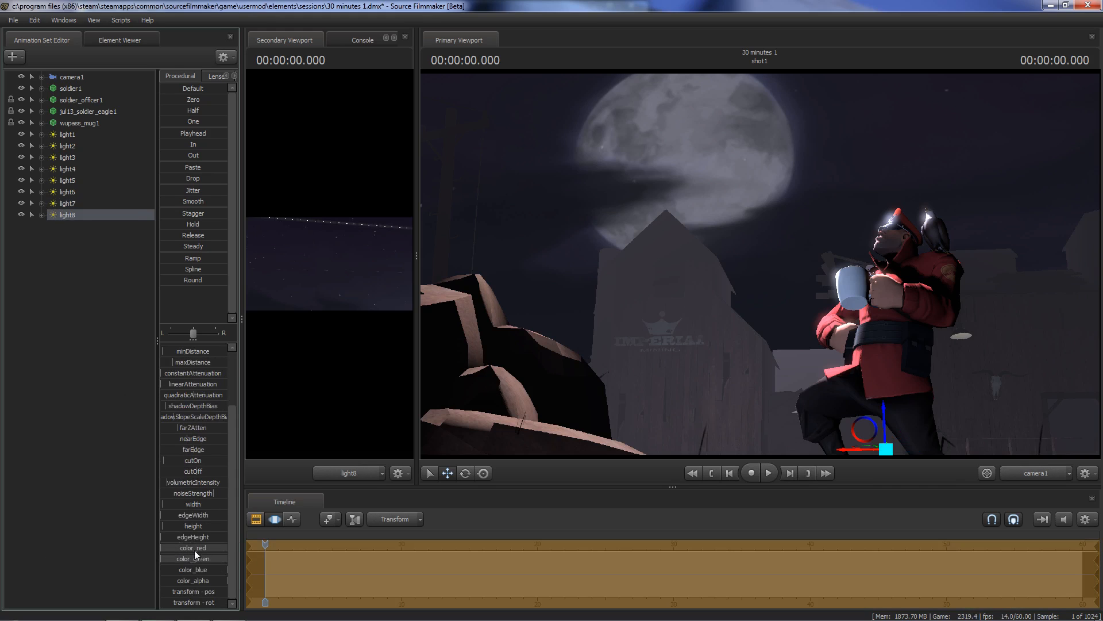
- Enable volumetrics on light6, light7 and light8
click(79, 194)
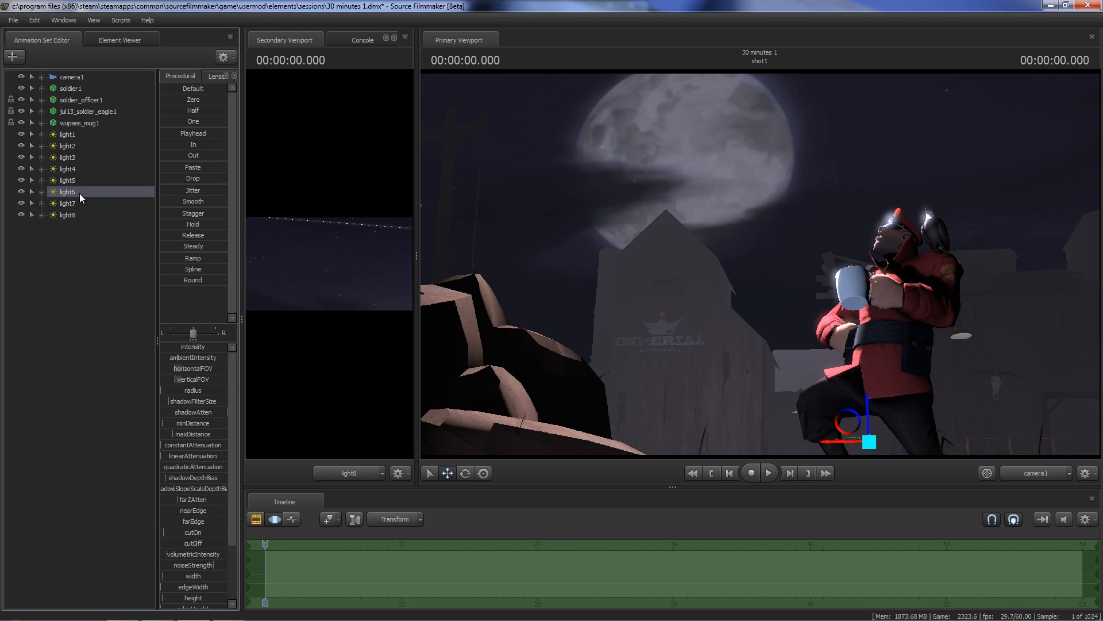
right_click(79, 193)
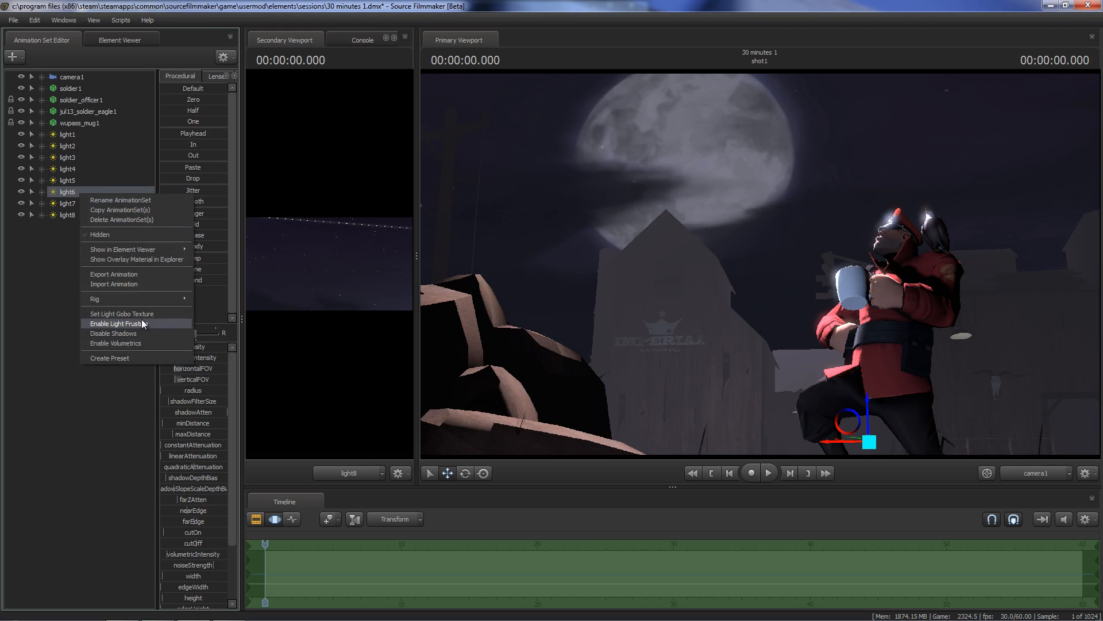
click(131, 342)
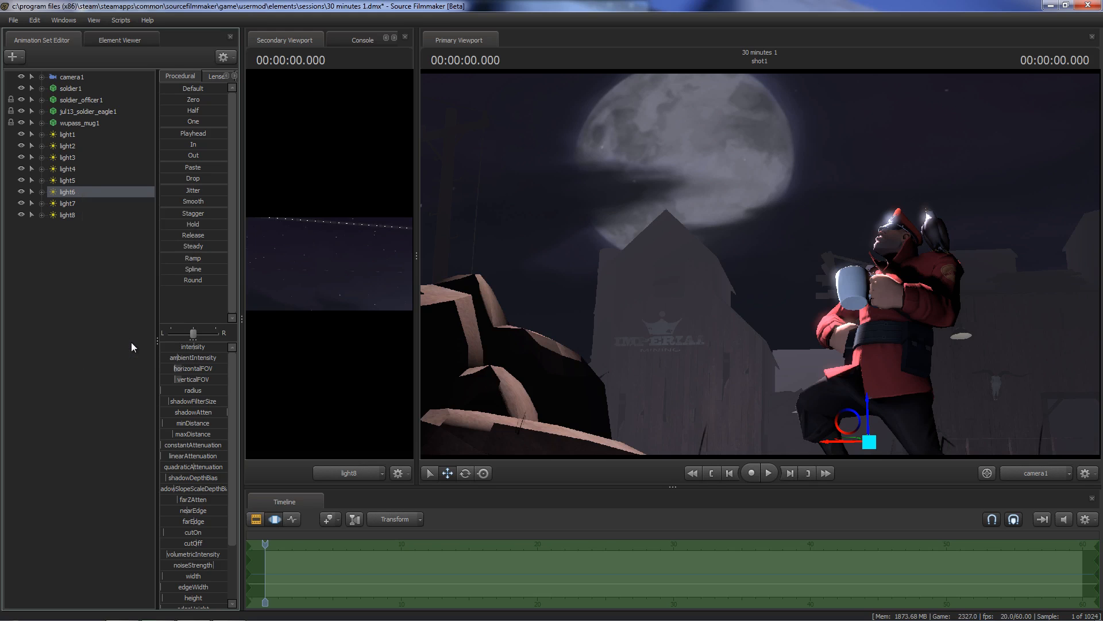
right_click(89, 207)
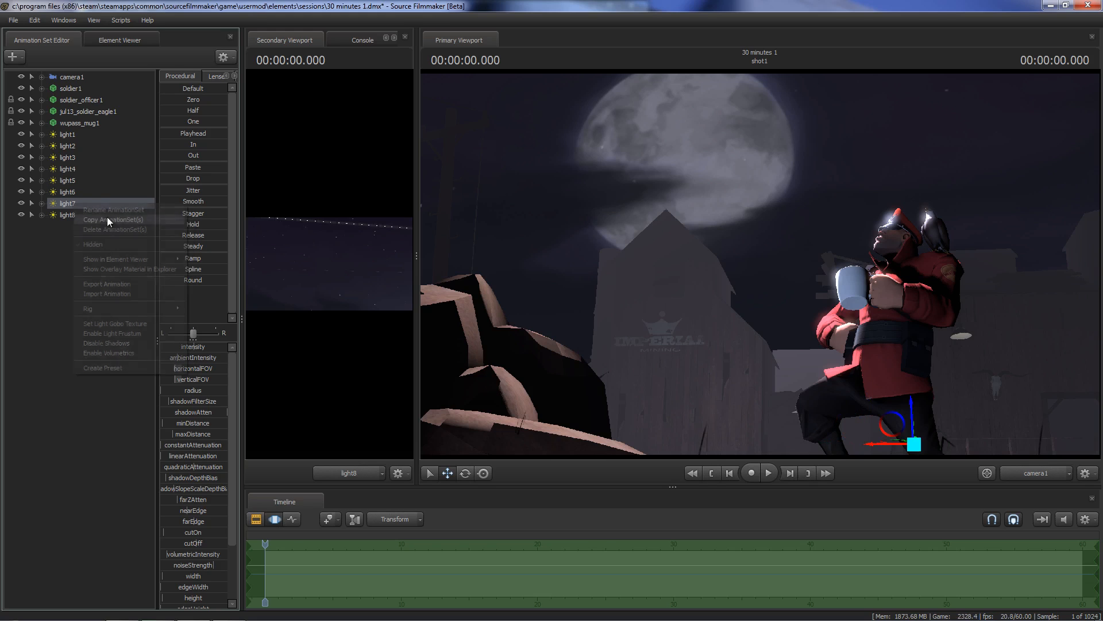
click(102, 353)
right_click(73, 213)
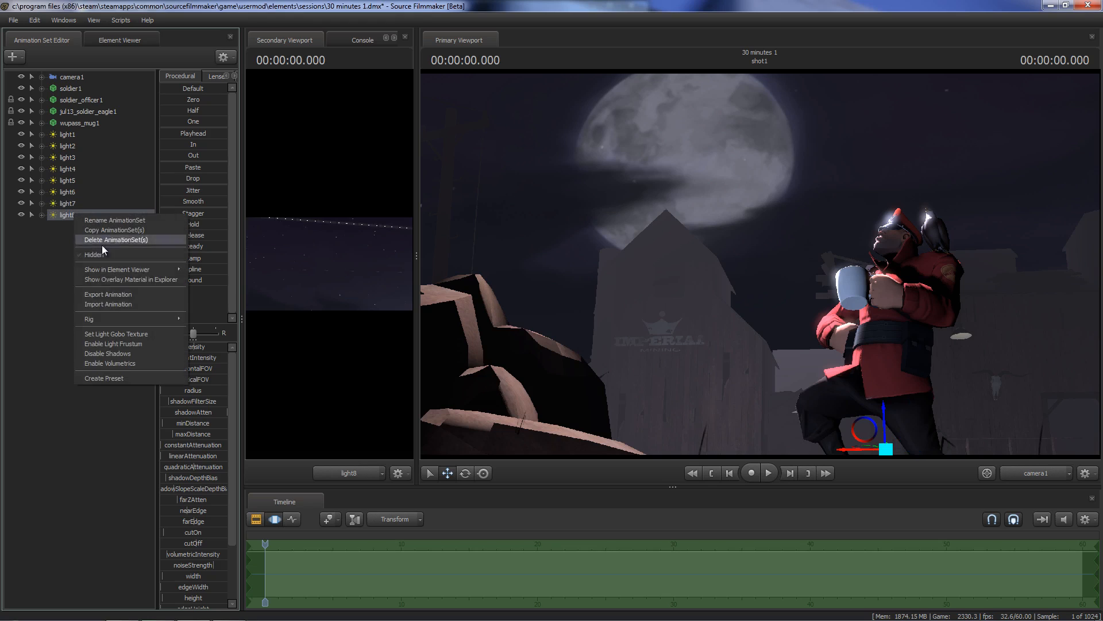
click(109, 361)
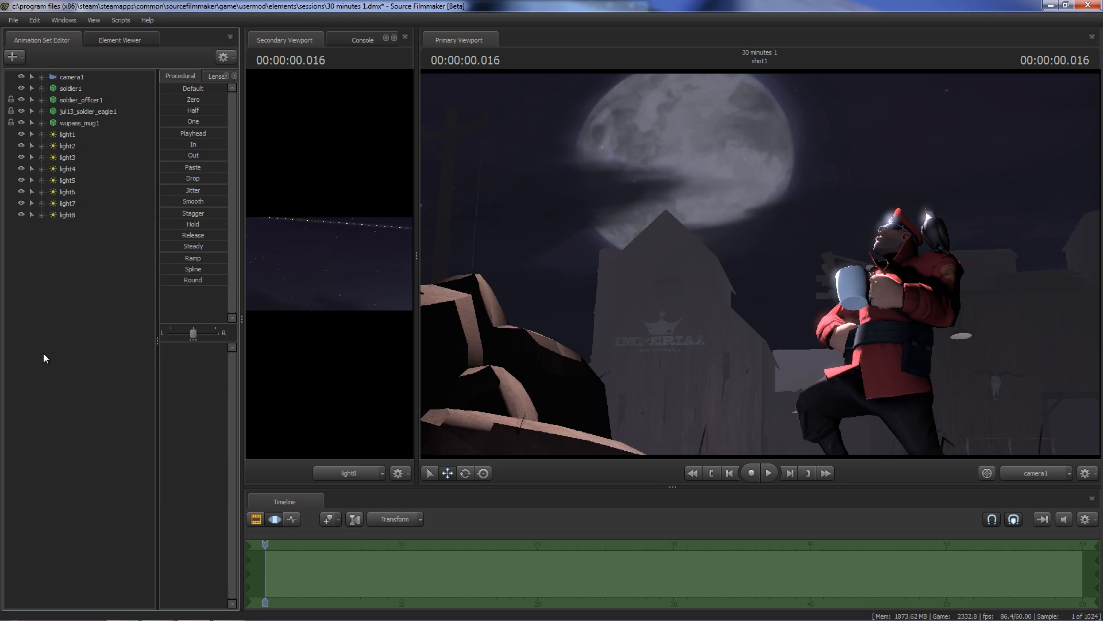
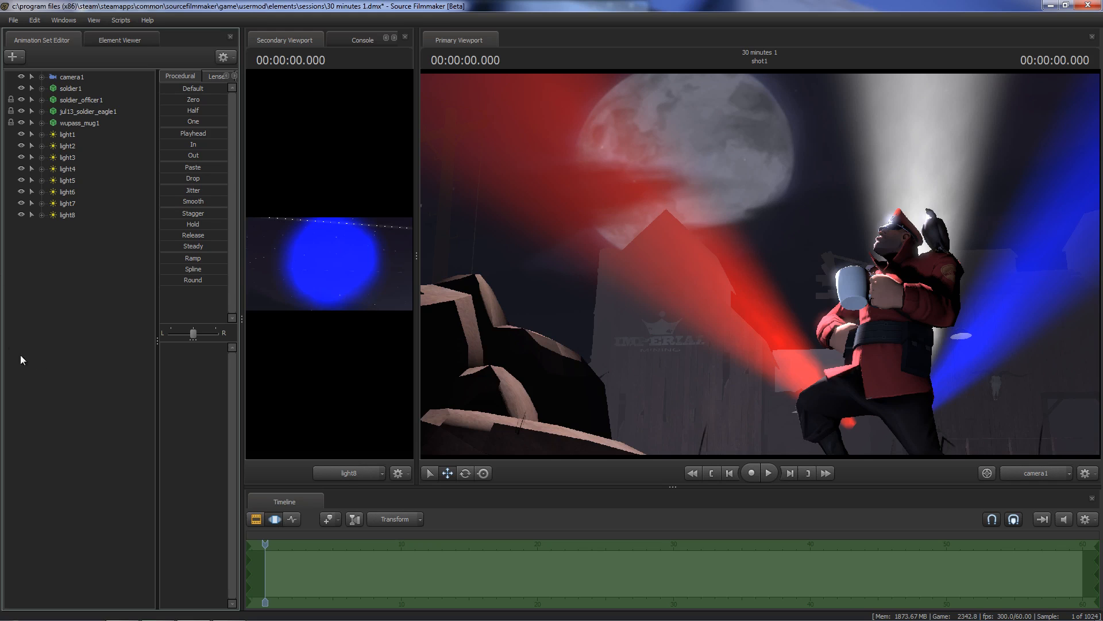
- View the Soldier from behind through the work camera and move light6 down to the ground just behind him
click(73, 192)
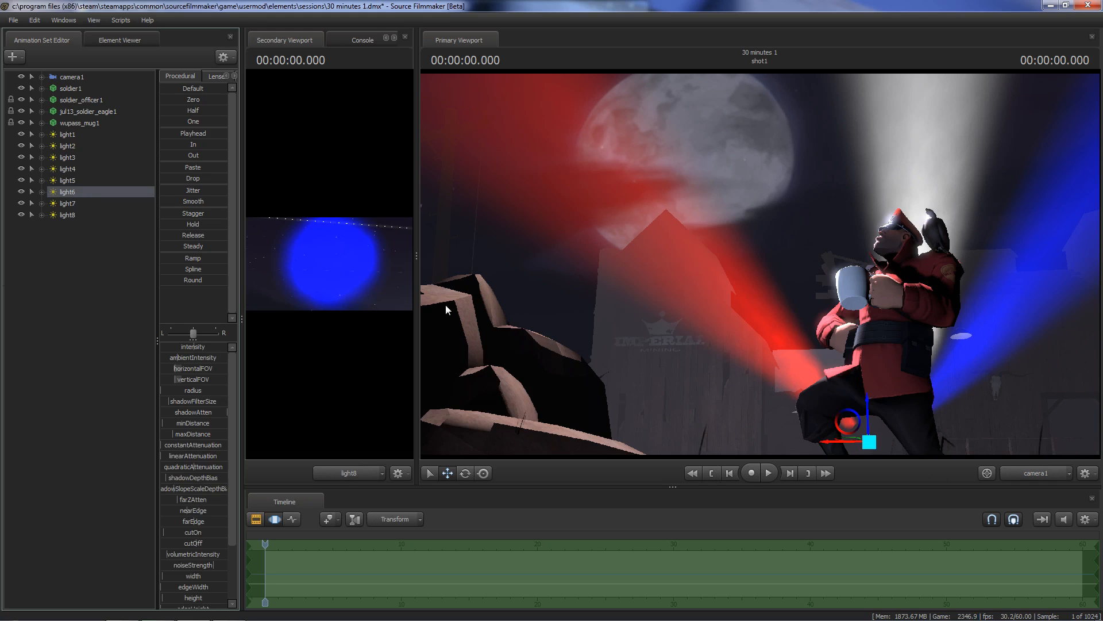
drag(414, 257, 717, 256)
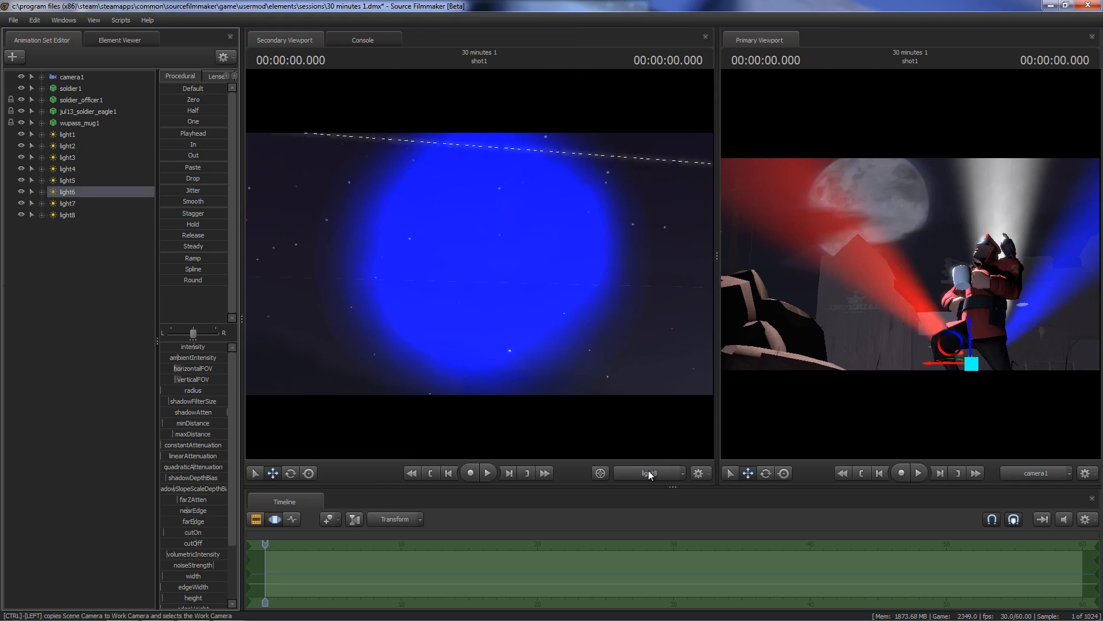
drag(511, 259, 615, 292)
key(w)
key(s)
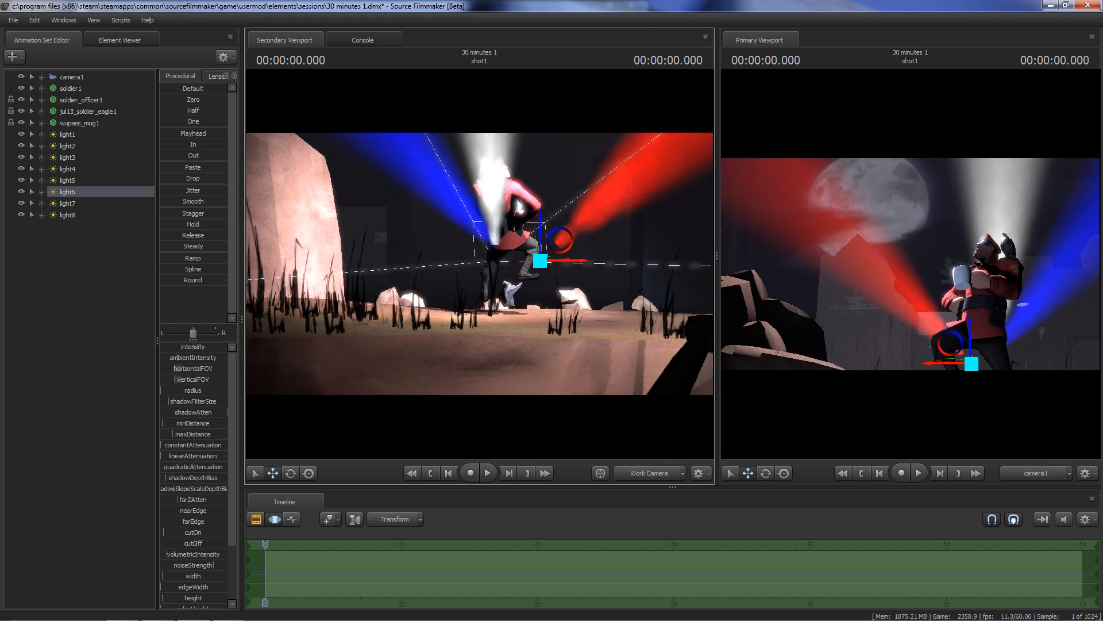
mouse_move(558, 248)
mouse_down()
mouse_move(520, 260)
mouse_move(498, 289)
mouse_move(541, 286)
mouse_move(513, 311)
mouse_move(550, 310)
mouse_move(527, 296)
mouse_up()
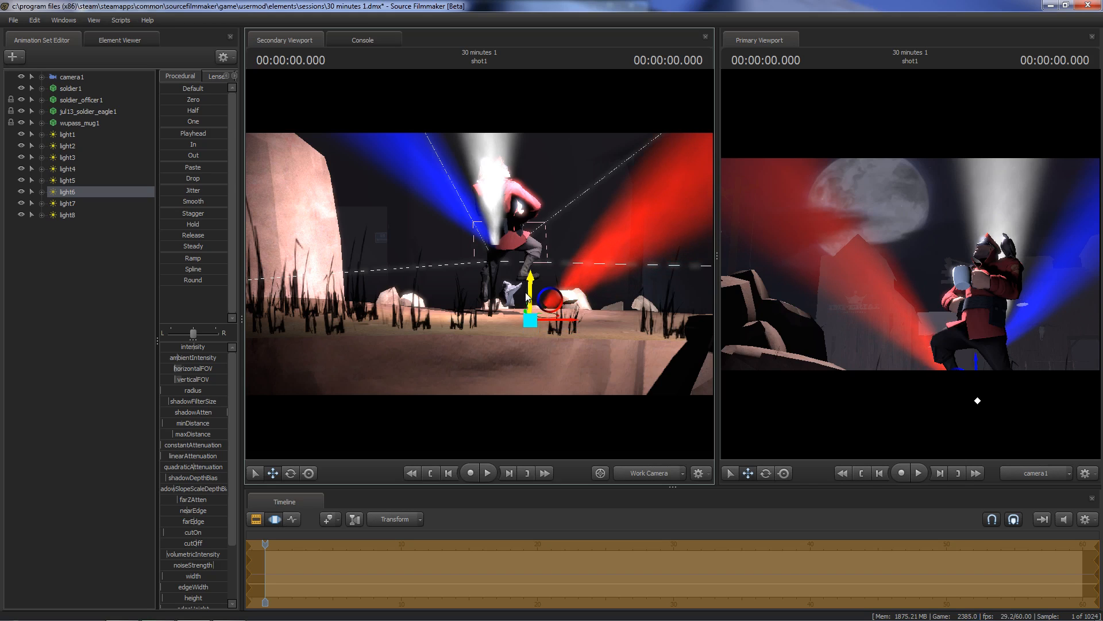
- Try to snap light7 onto light6 by locking its transform to light6's transform and zeroing it
click(41, 191)
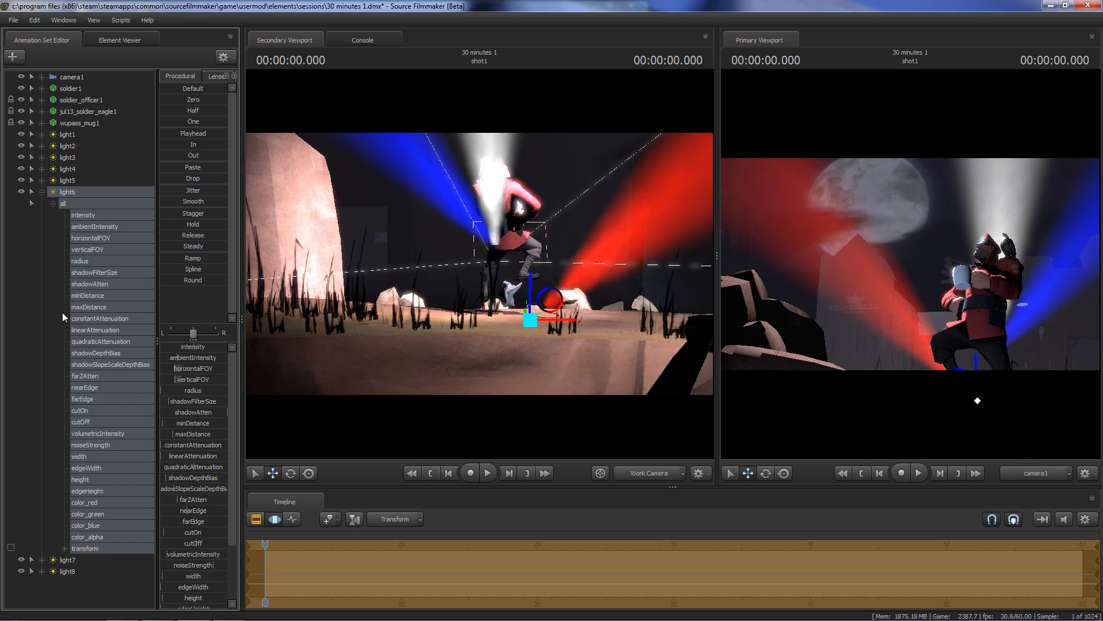
click(79, 548)
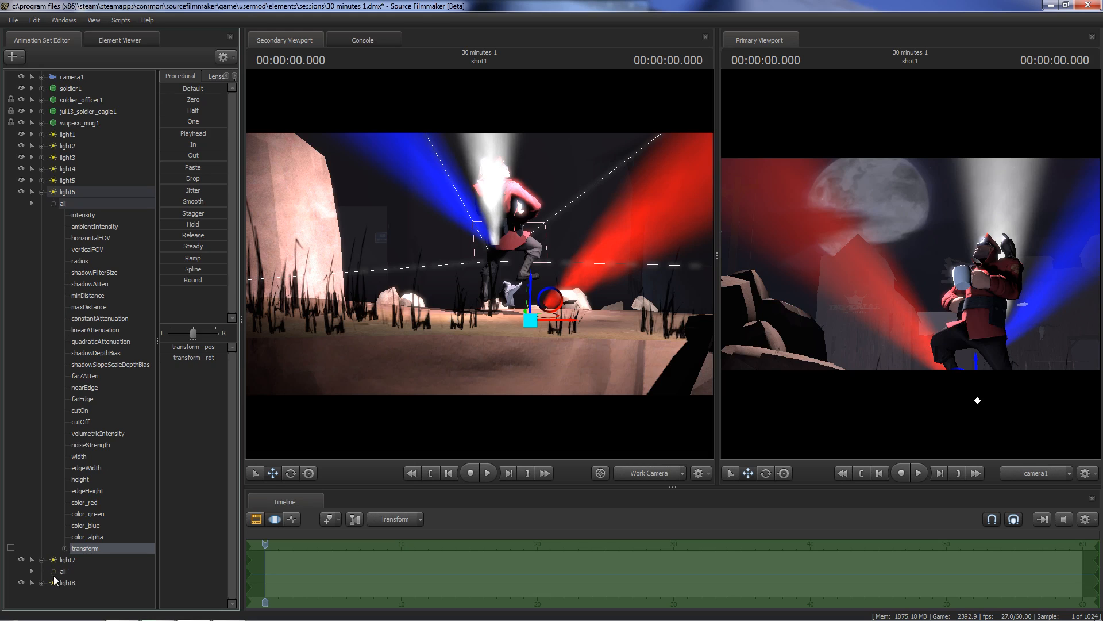
click(42, 560)
scroll(47, 536, down, 6)
scroll(86, 581, down, 4)
mouse_move(86, 582)
mouse_down()
mouse_move(80, 310)
mouse_move(94, 598)
mouse_move(91, 583)
mouse_up()
drag(82, 217, 96, 584)
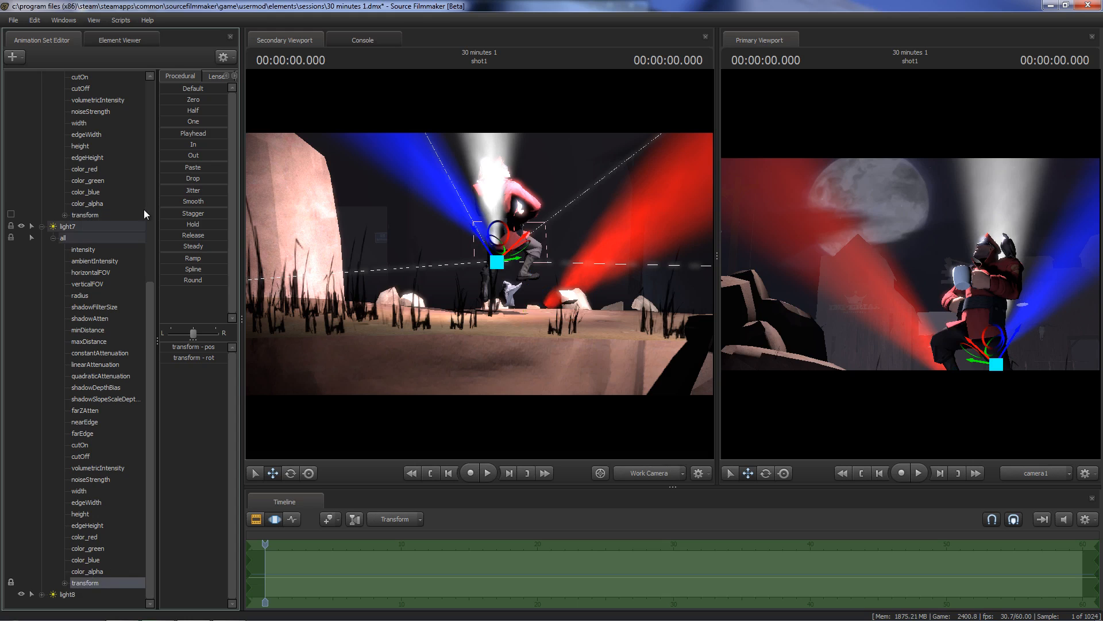
mouse_move(187, 100)
mouse_down()
mouse_move(223, 100)
mouse_move(187, 100)
mouse_up()
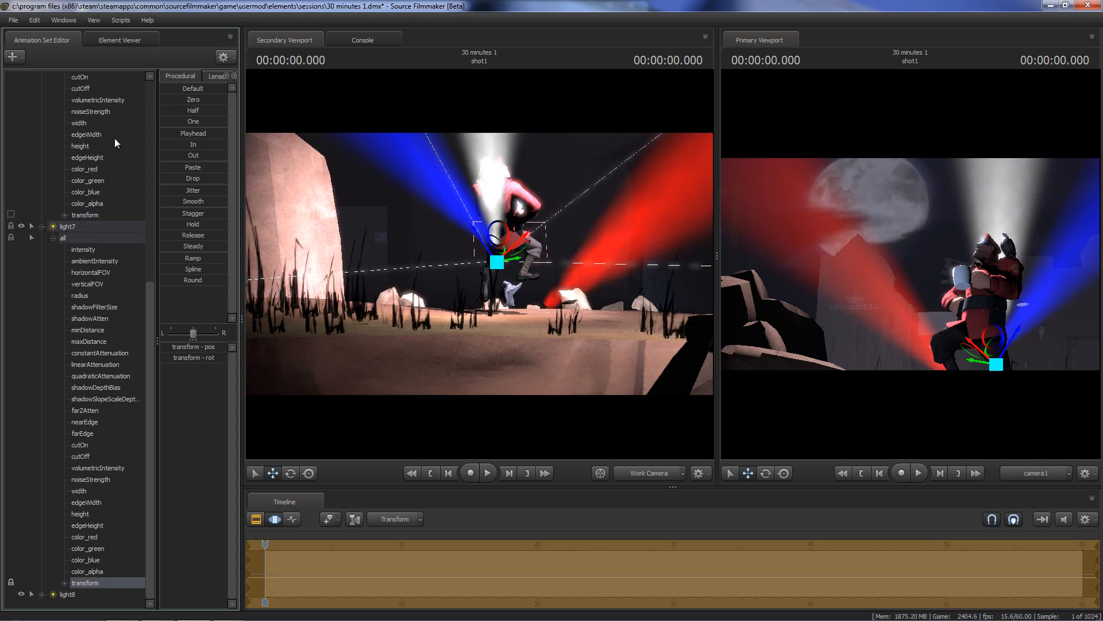
key(ctrl+z)
click(10, 583)
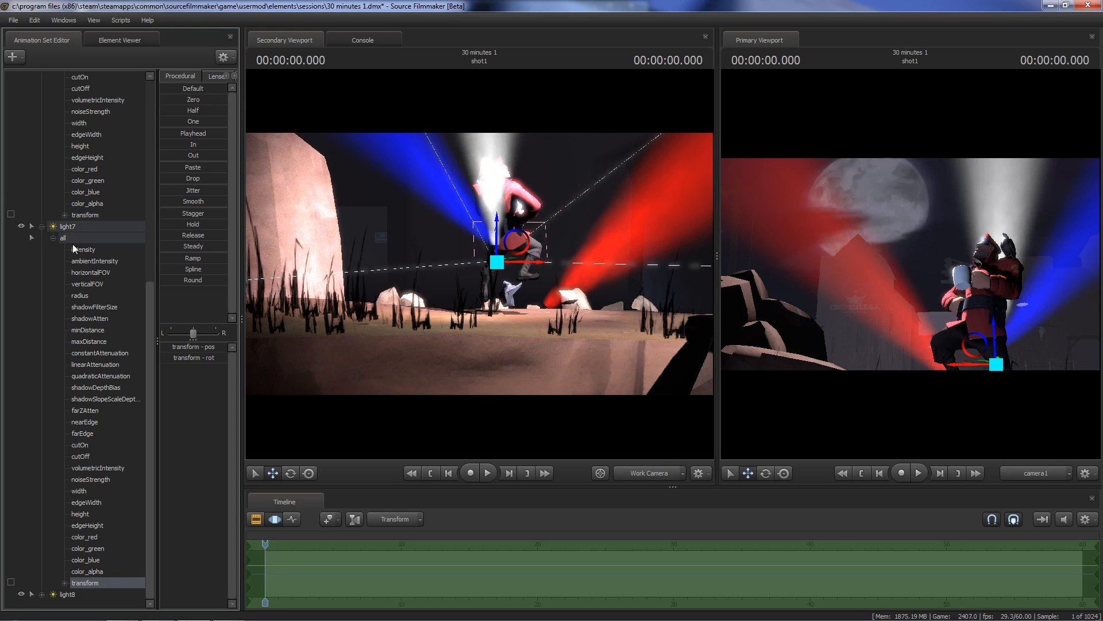
- Copy light6's transform position and paste it onto light7's transform position
click(65, 214)
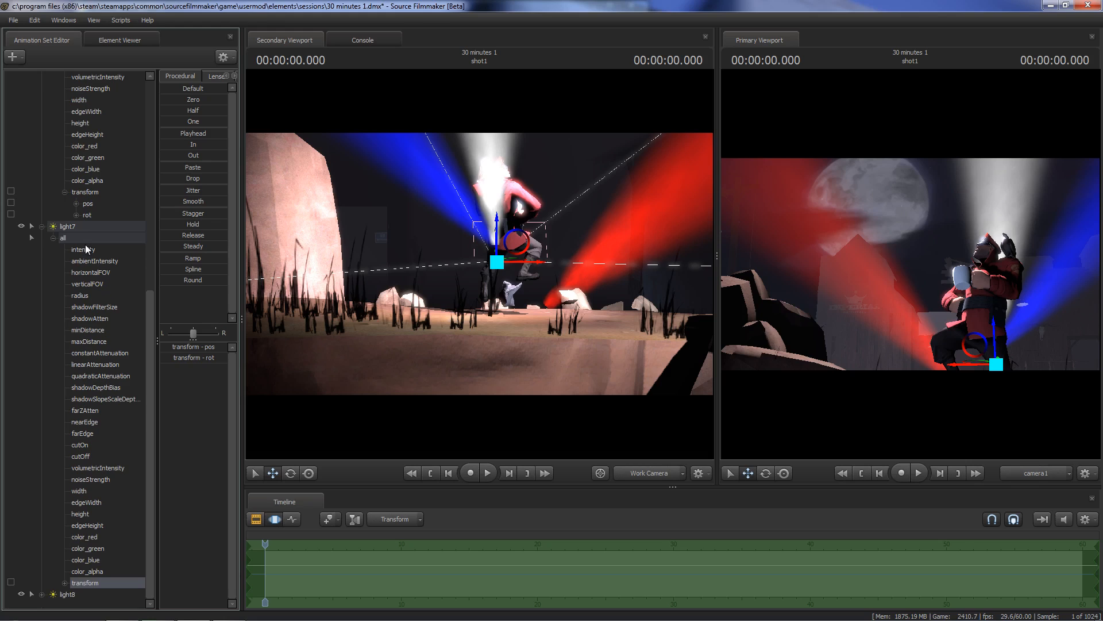
click(89, 206)
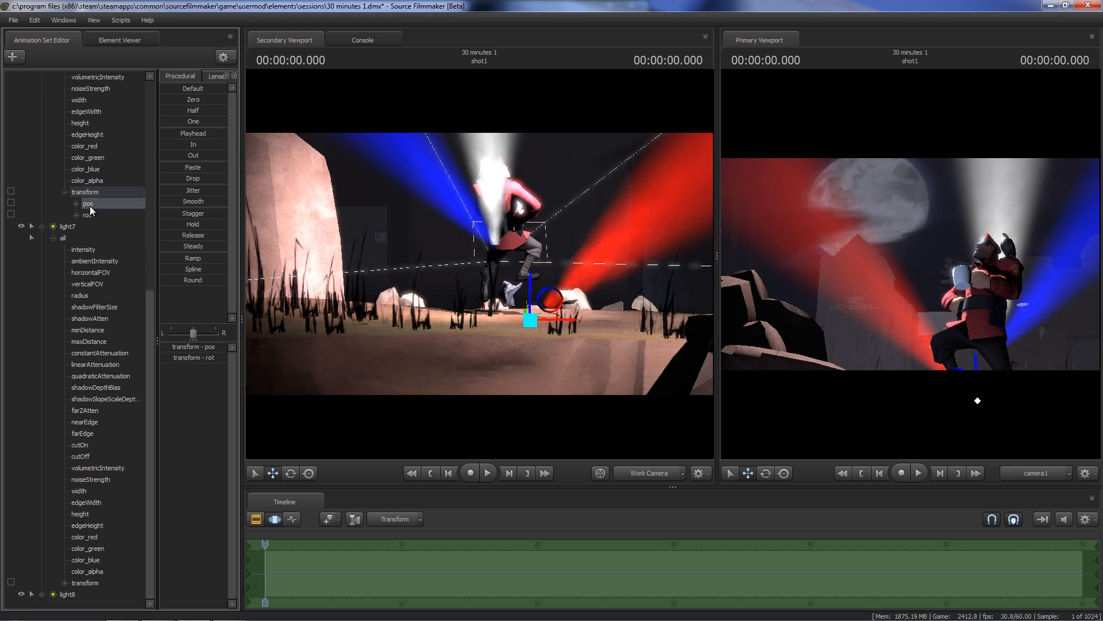
right_click(89, 207)
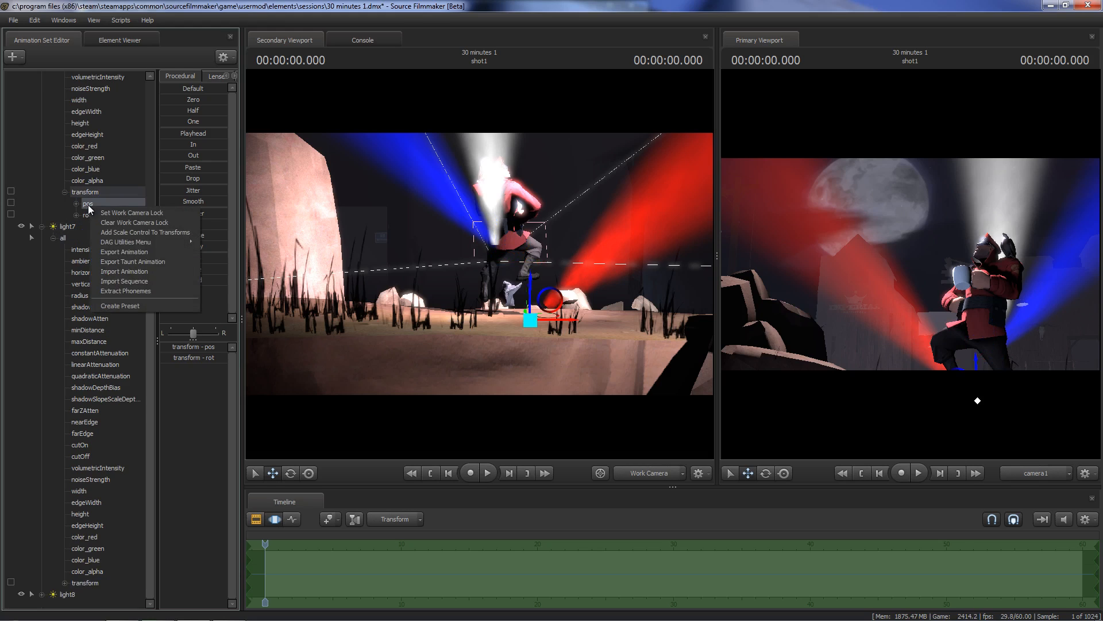
click(87, 204)
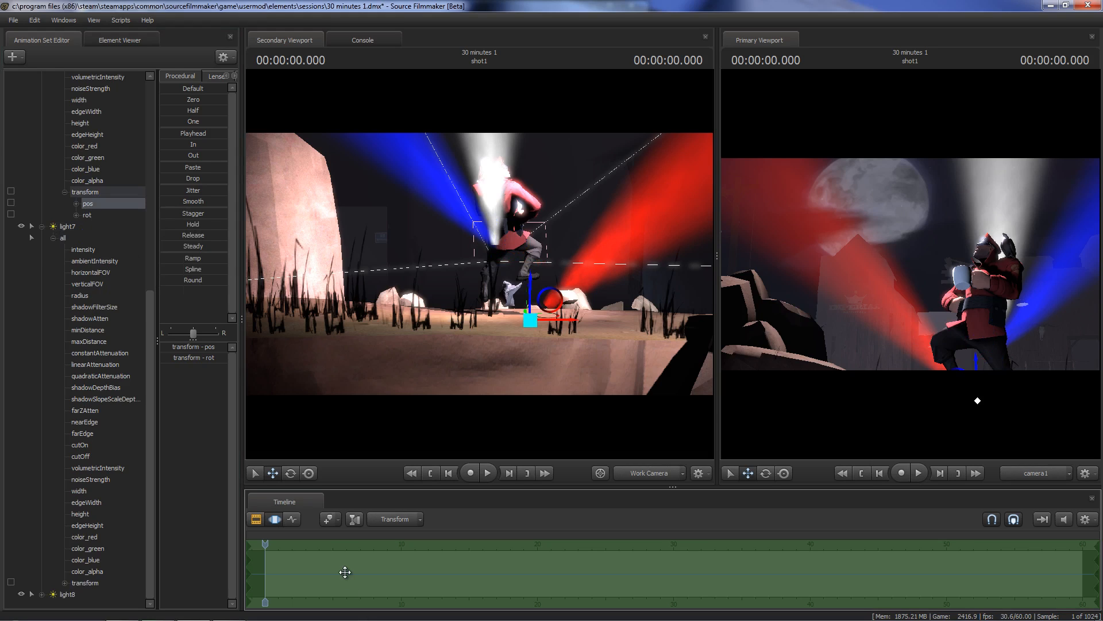
click(65, 583)
click(92, 595)
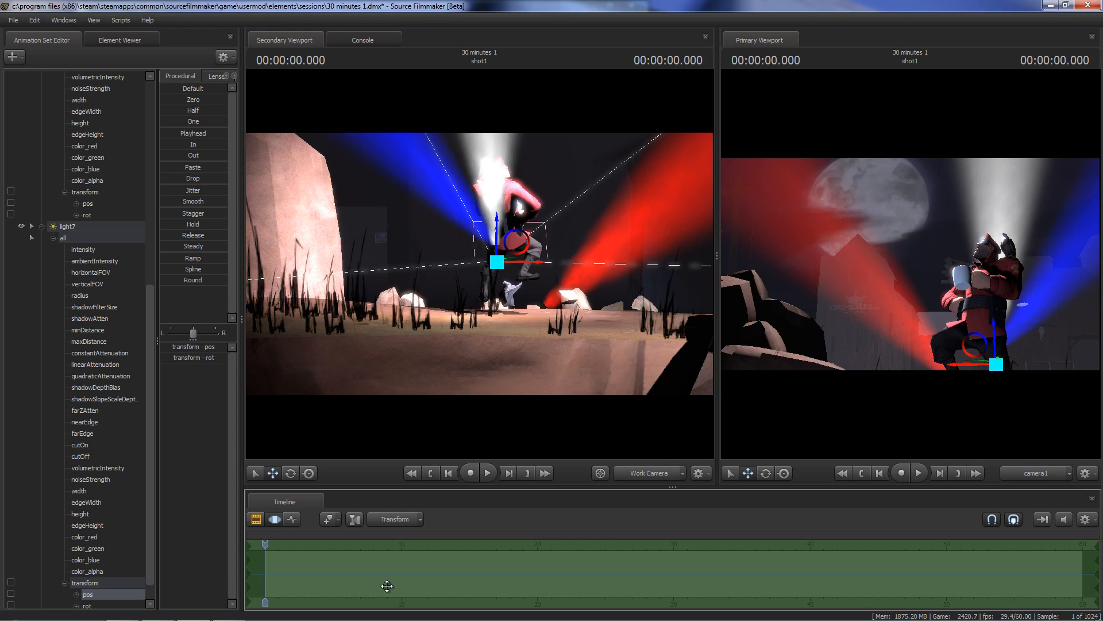
key(ctrl+v)
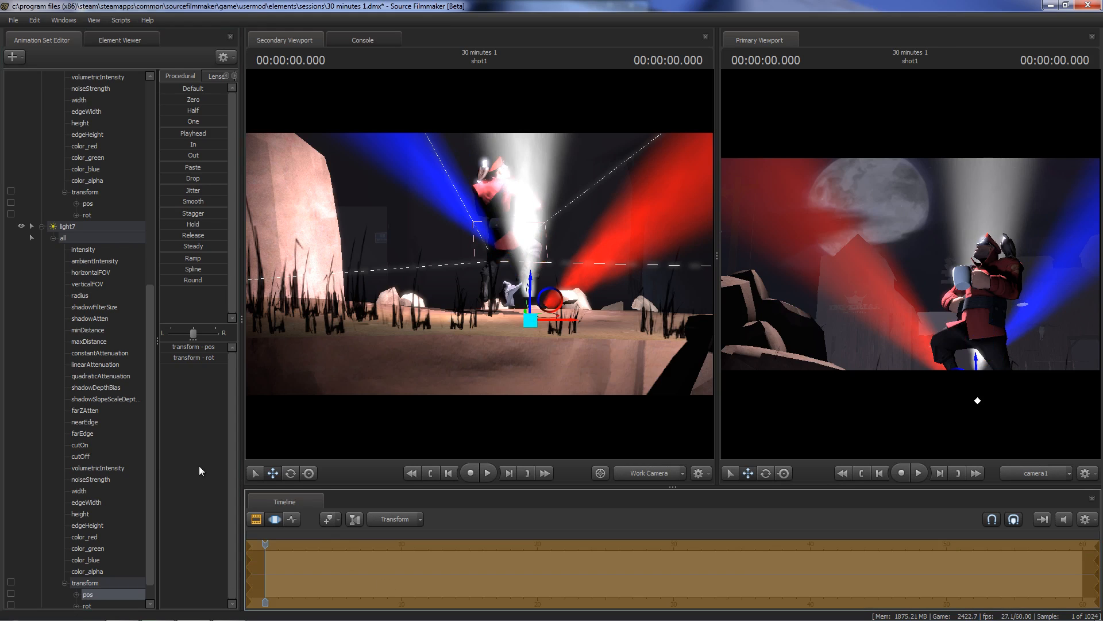
- Paste the same copied position onto light8's transform position so all three beams share one origin
scroll(153, 456, down, 1)
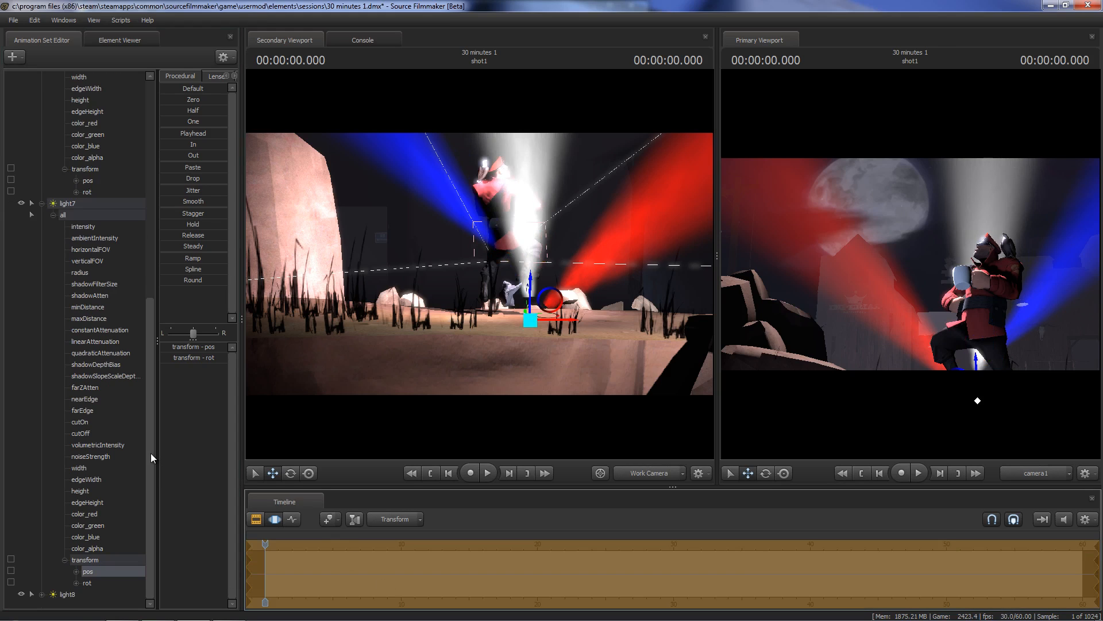
click(41, 204)
click(41, 594)
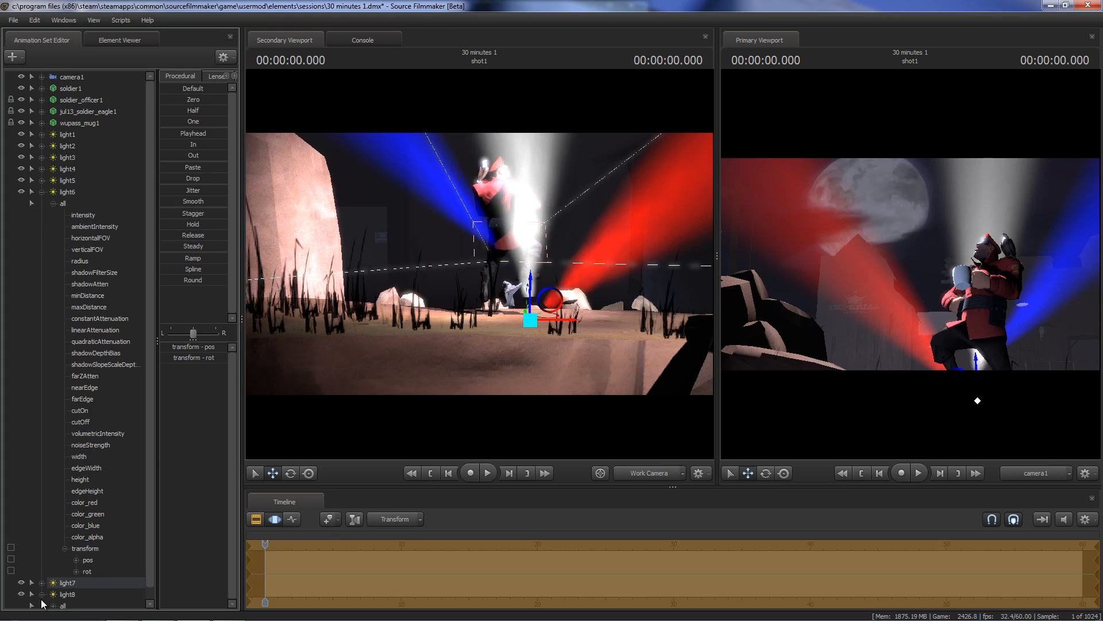
scroll(48, 520, down, 1)
click(53, 594)
scroll(67, 517, down, 5)
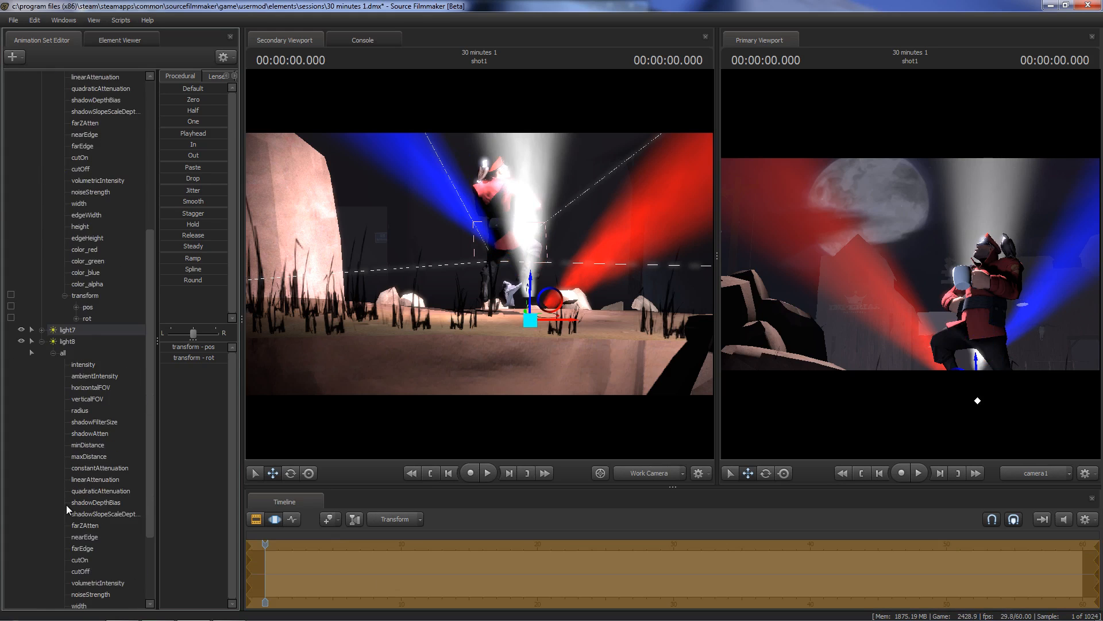
click(64, 594)
scroll(86, 601, down, 2)
click(87, 583)
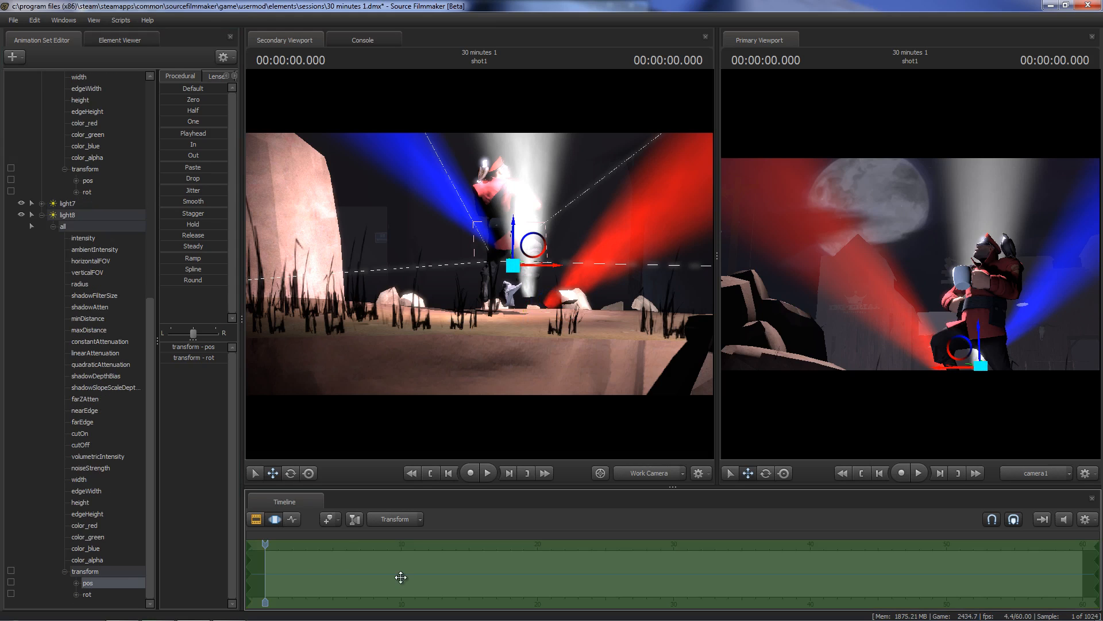
key(ctrl+v)
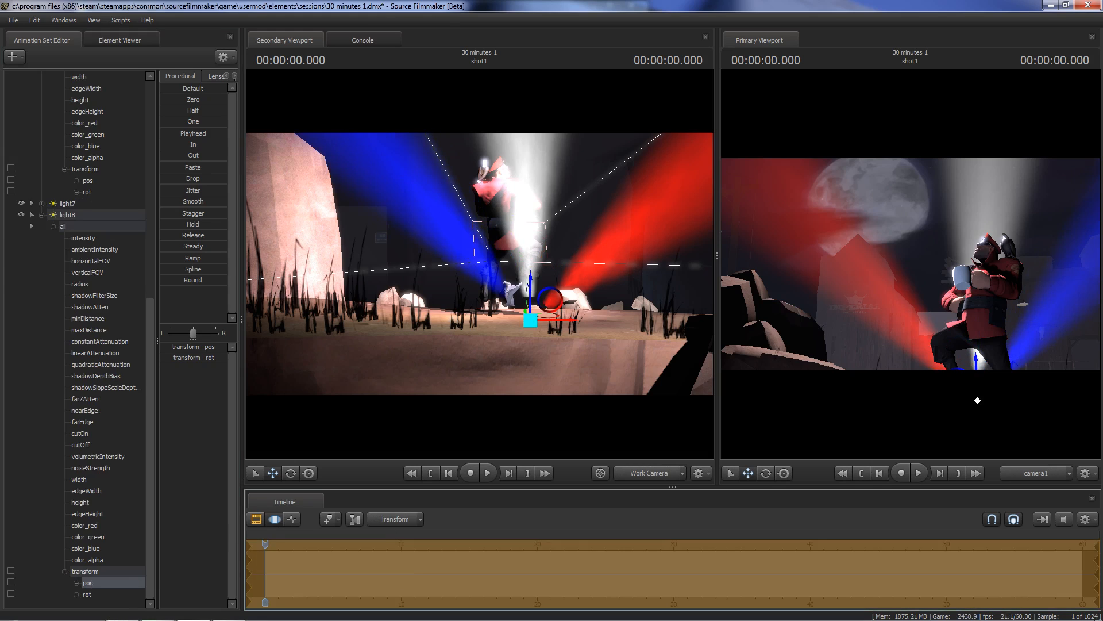
click(121, 609)
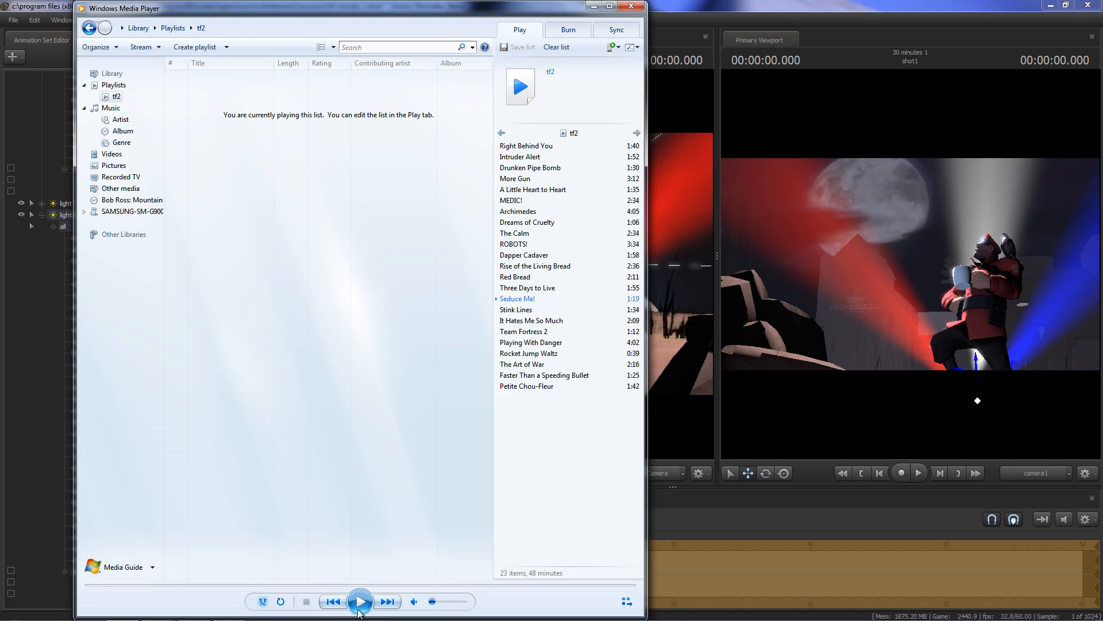
click(7, 493)
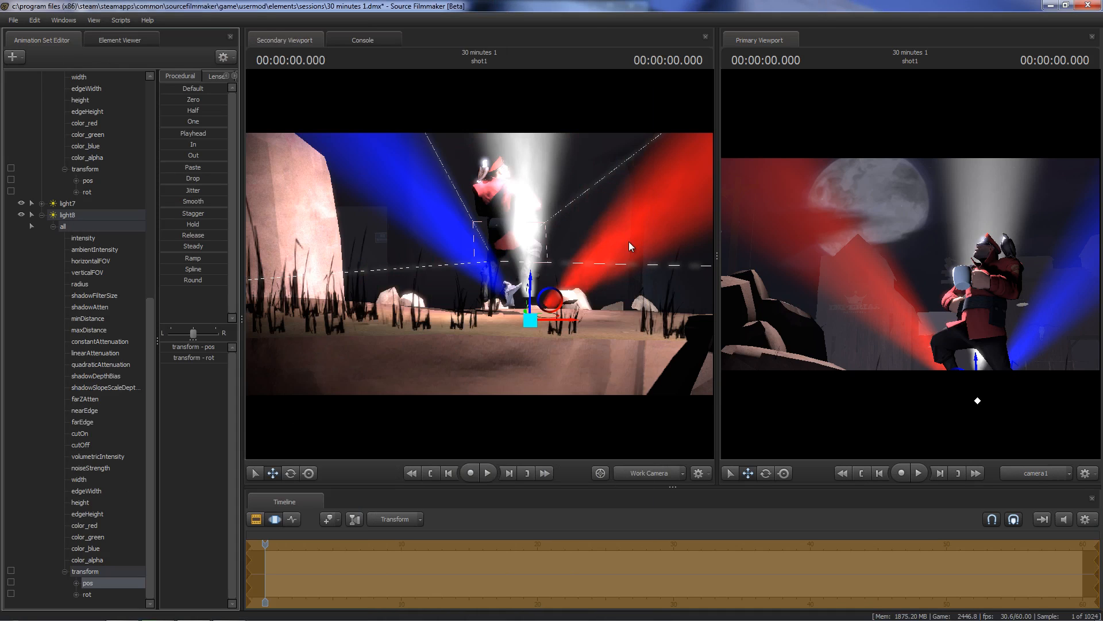
- Enlarge the secondary viewport slightly and collapse the expanded control lists of light6 and light8
drag(717, 253, 736, 277)
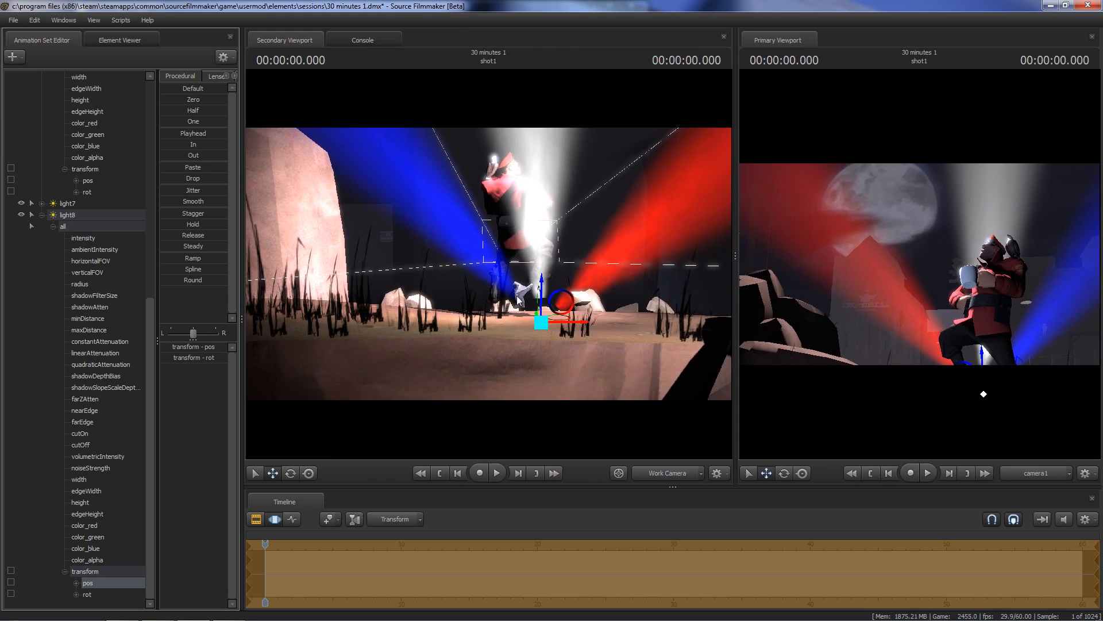
scroll(57, 225, up, 10)
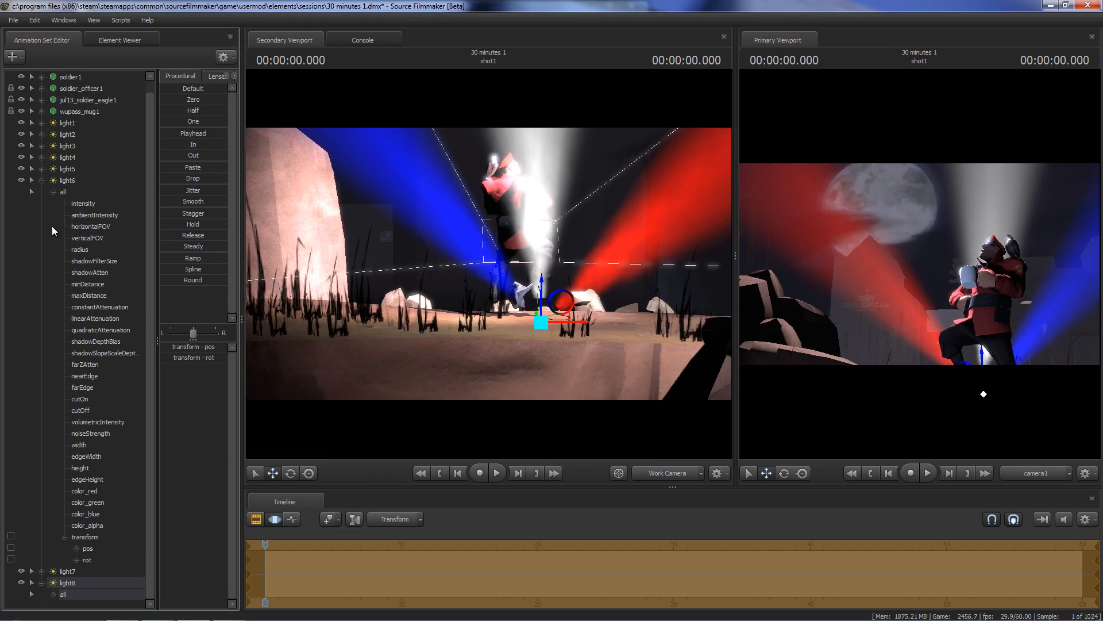
click(42, 193)
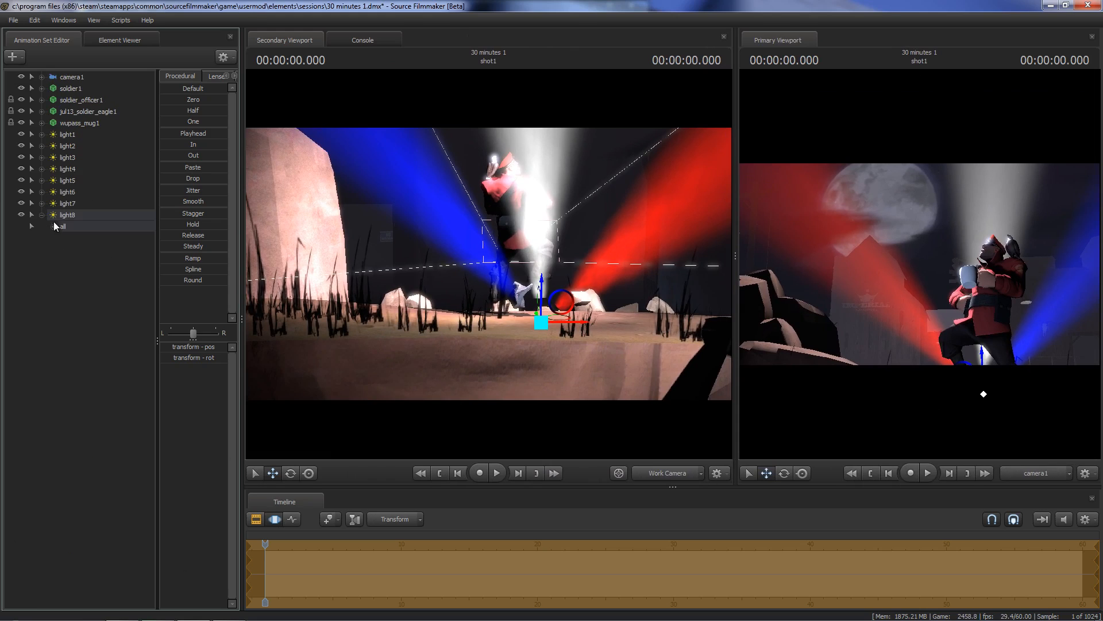
click(52, 225)
click(53, 226)
click(42, 215)
- Rotate light8, light7 and light6 to fine-tune the fan of blue, white and red beams behind the Soldier
click(73, 217)
key(e)
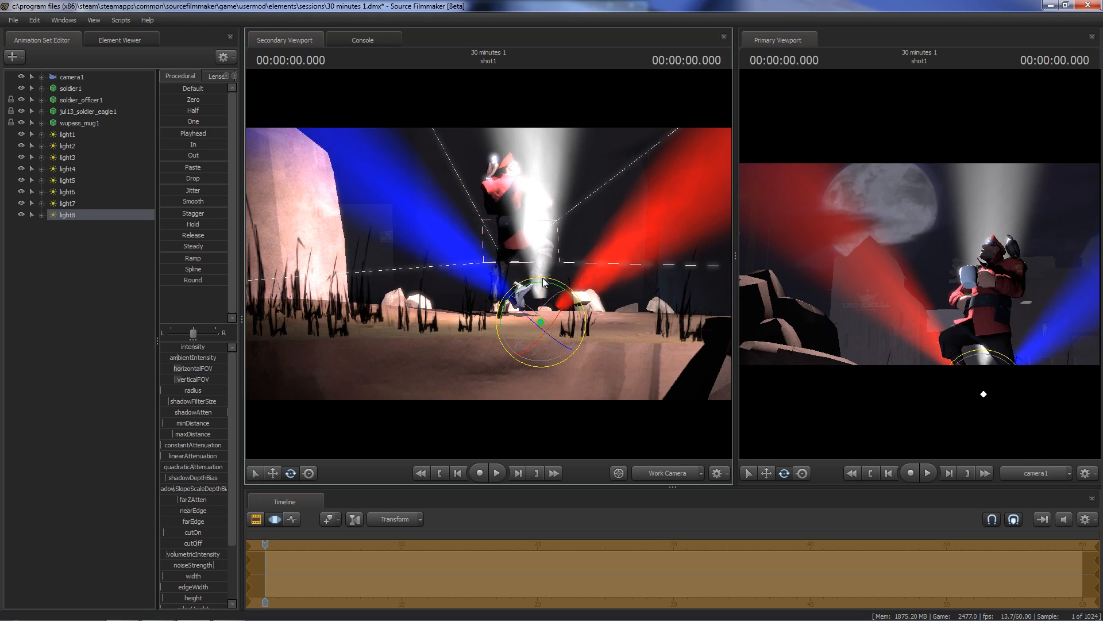
click(85, 204)
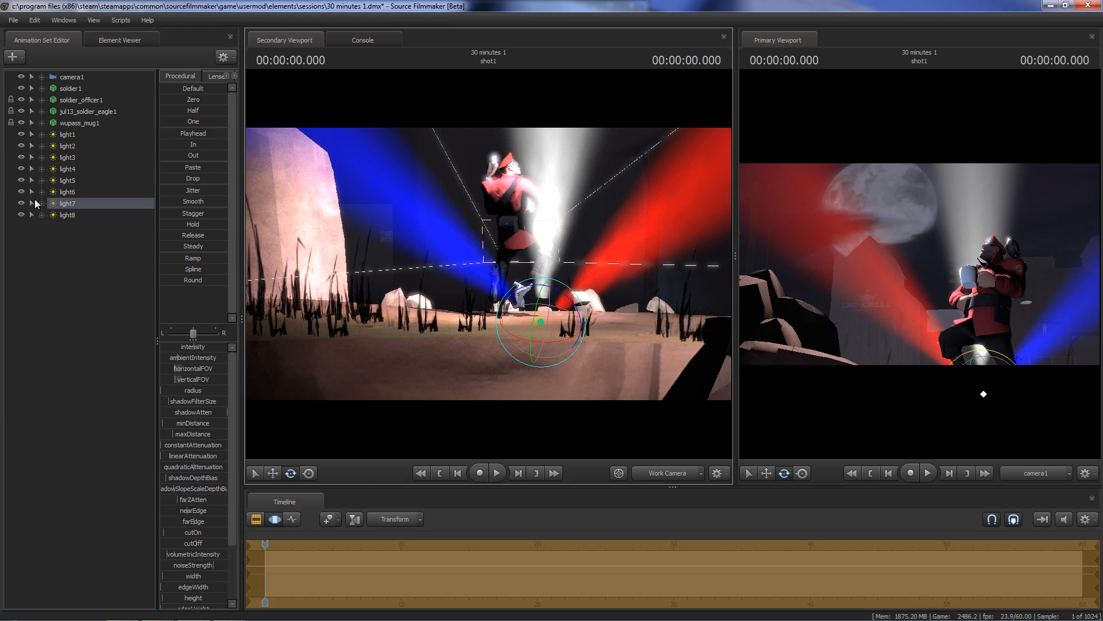
click(73, 191)
click(565, 287)
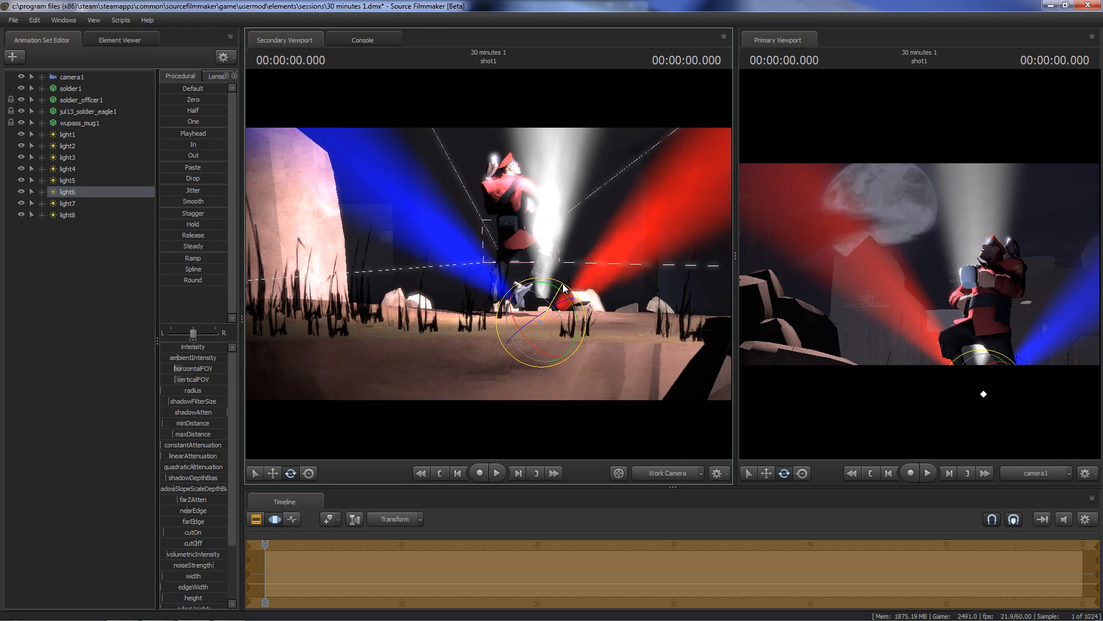
click(67, 215)
drag(507, 289, 513, 292)
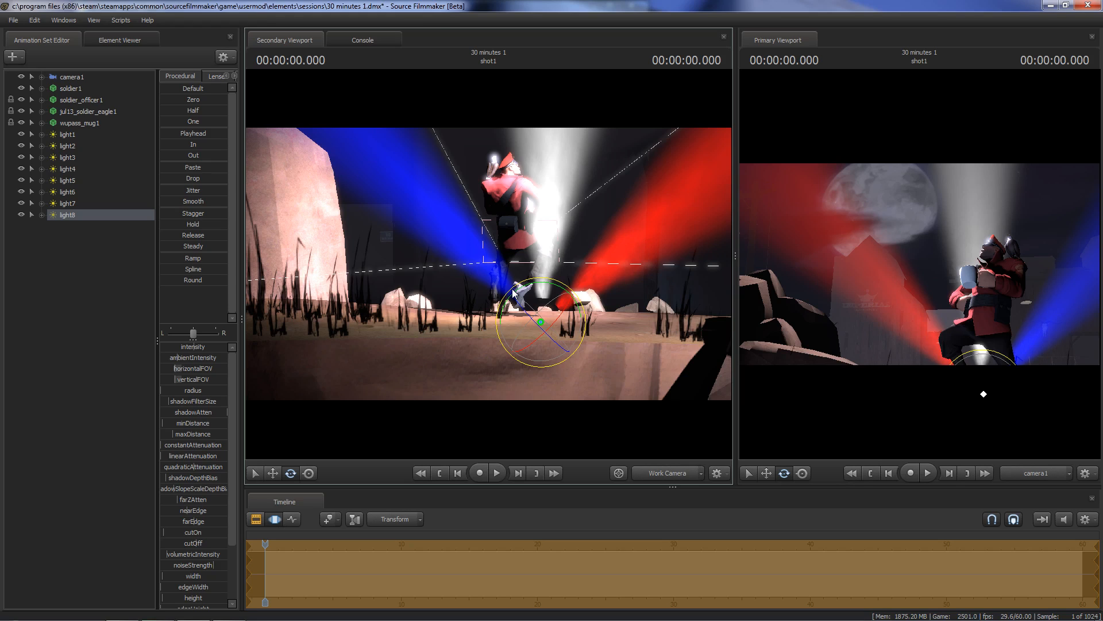
- Look through light6 and widen its field of view until the red beam also covers the rocks
click(69, 192)
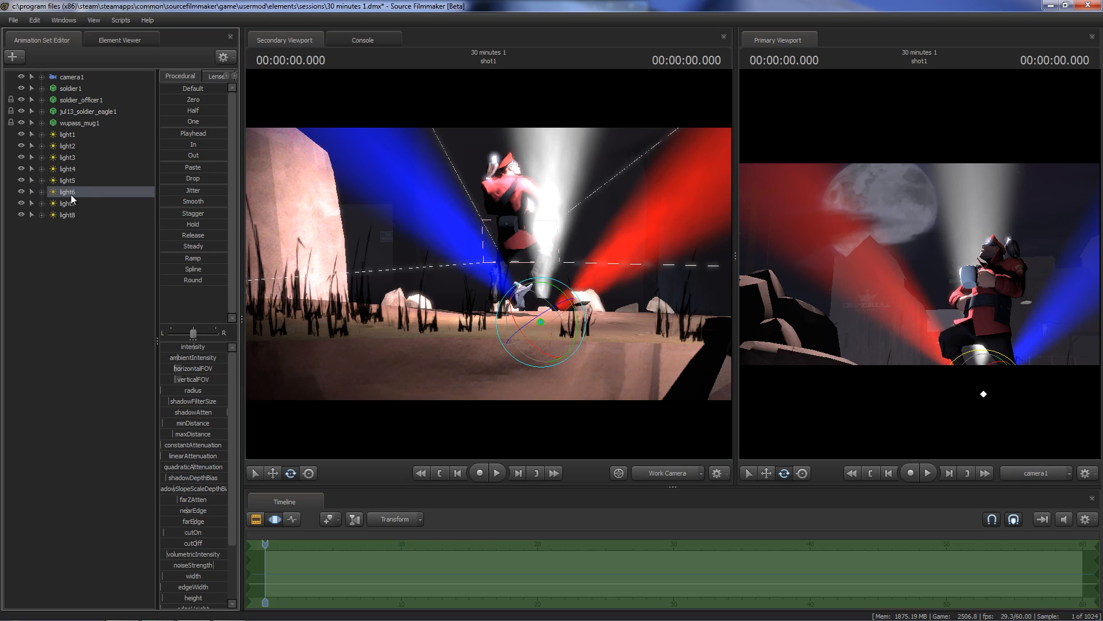
drag(72, 199, 397, 231)
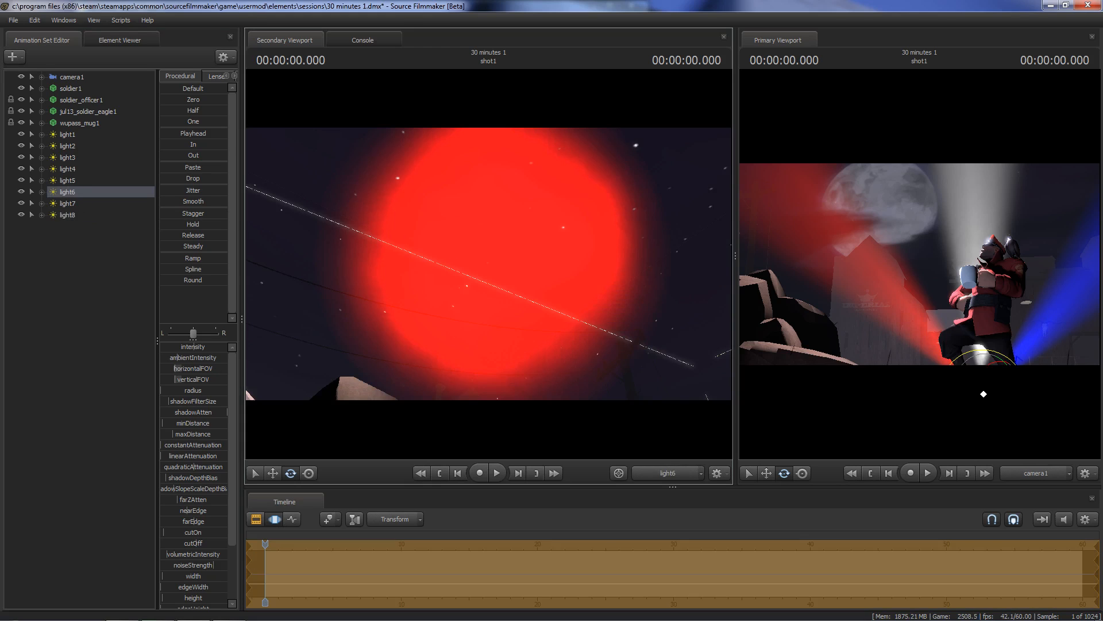
scroll(488, 264, down, 8)
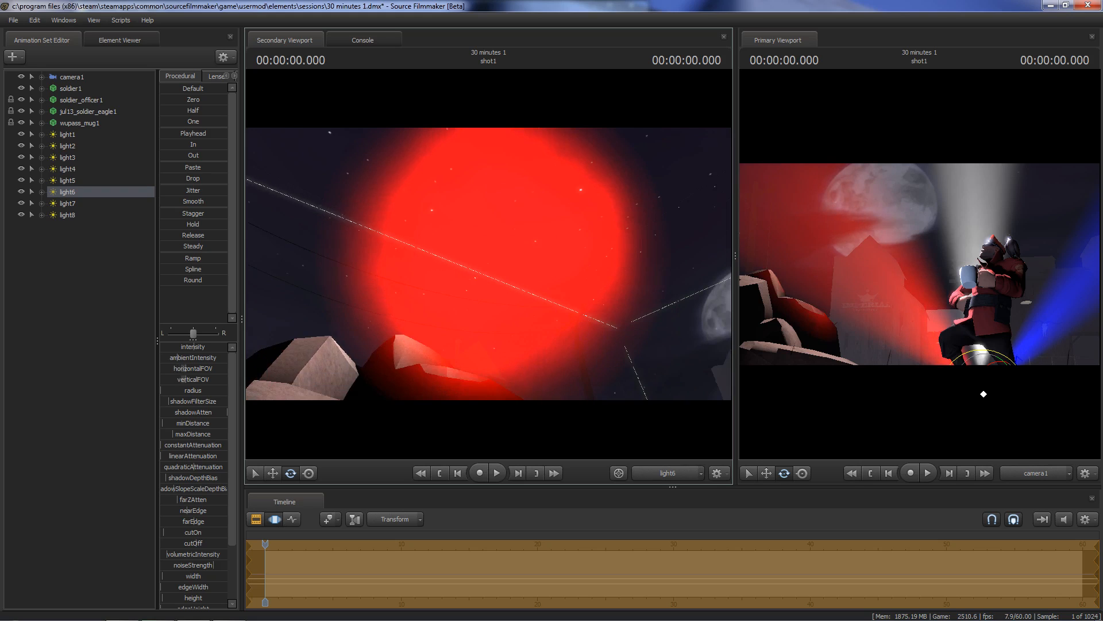
scroll(488, 263, down, 6)
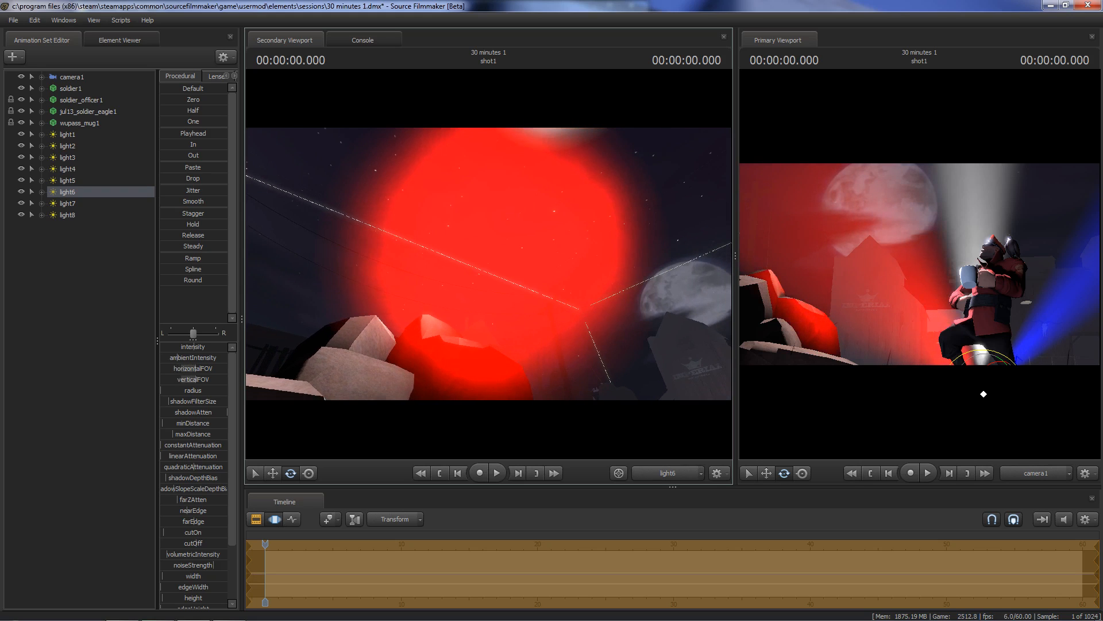
scroll(489, 264, down, 1)
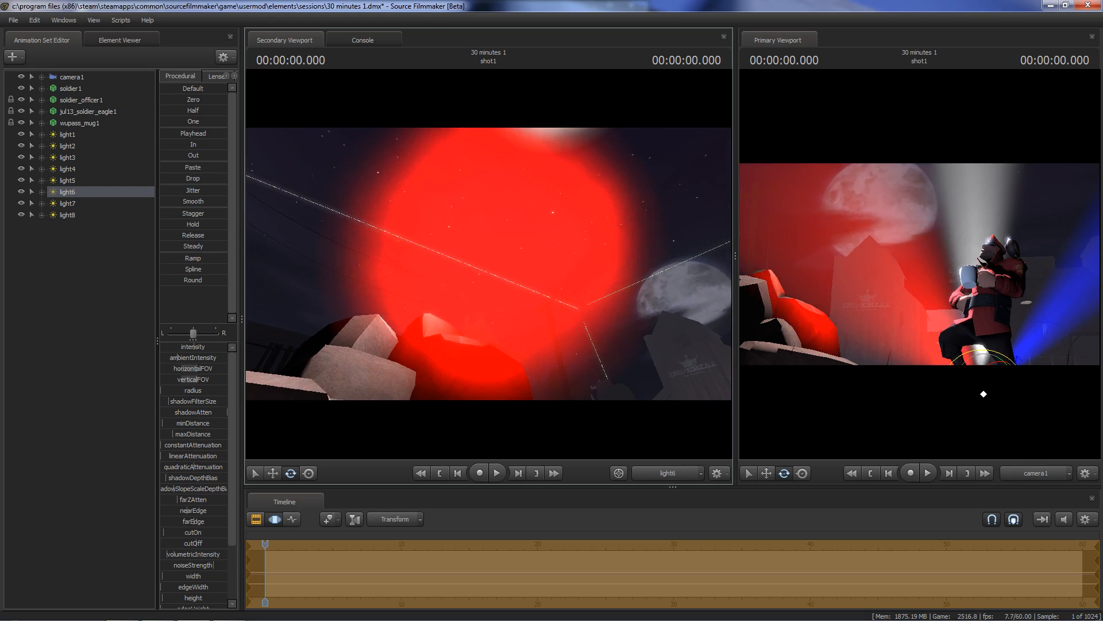
scroll(488, 264, down, 7)
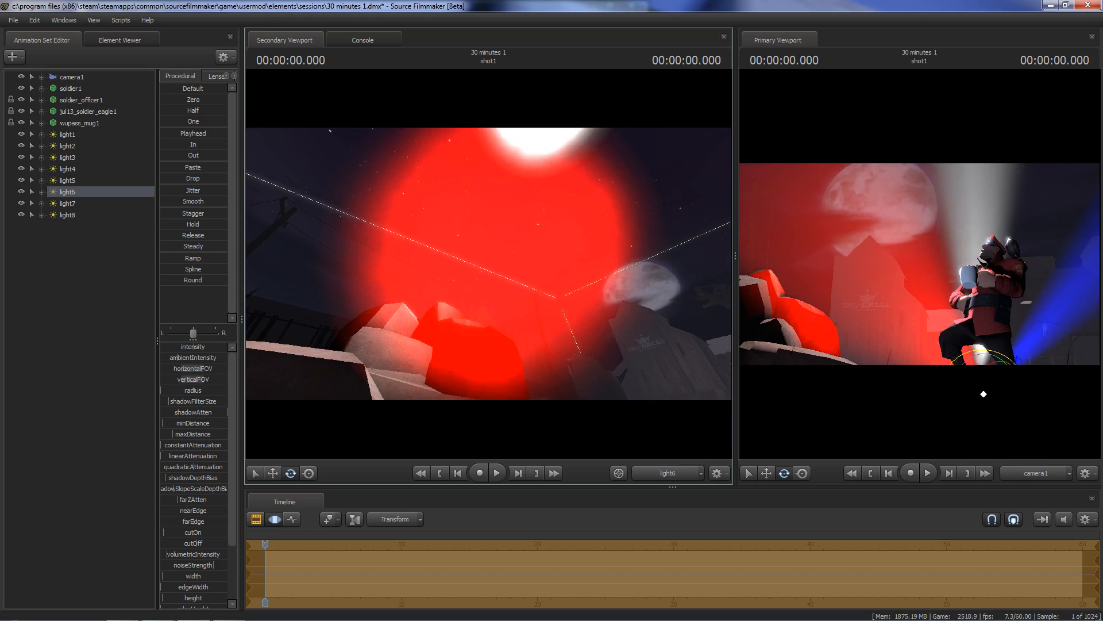
- Fine-tune light6's field of view and tilt its red beam lower toward the rocks
scroll(488, 264, down, 4)
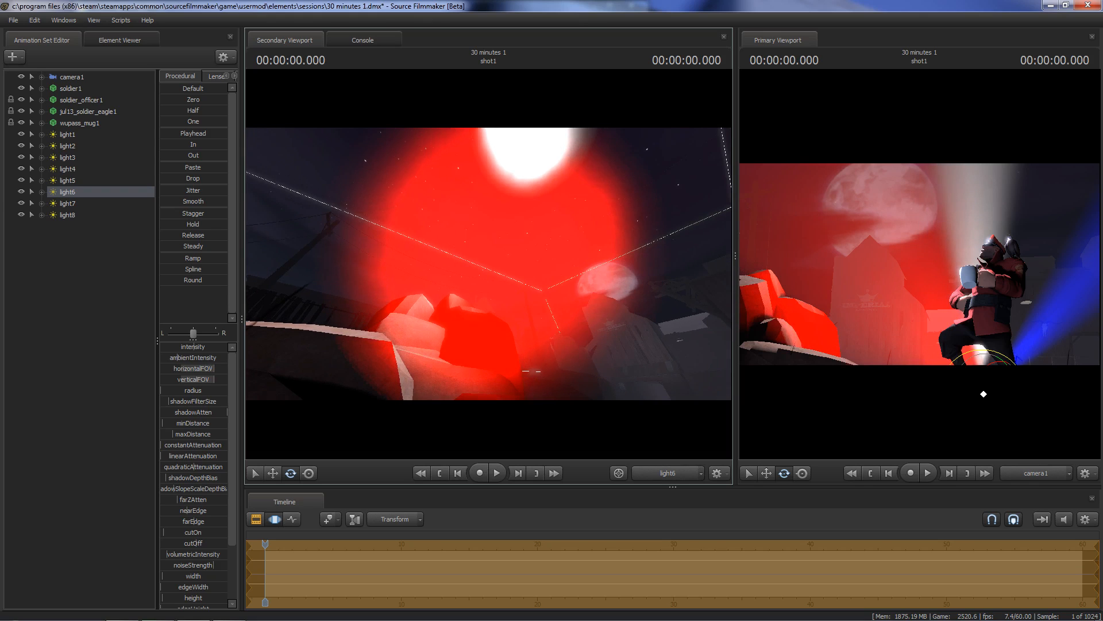
scroll(488, 263, down, 2)
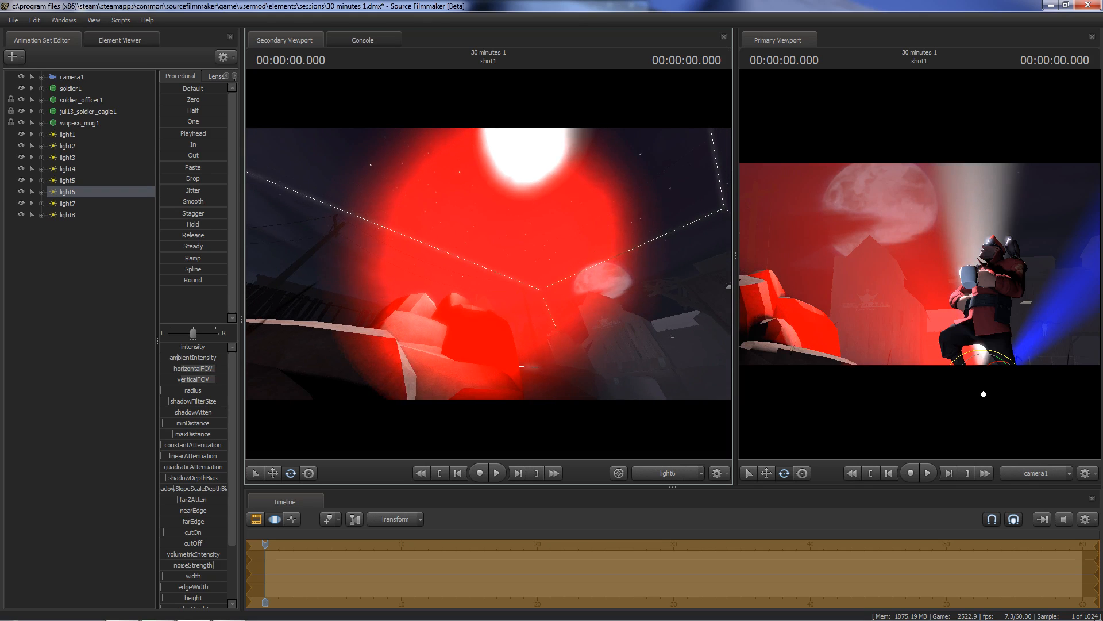
scroll(488, 264, up, 6)
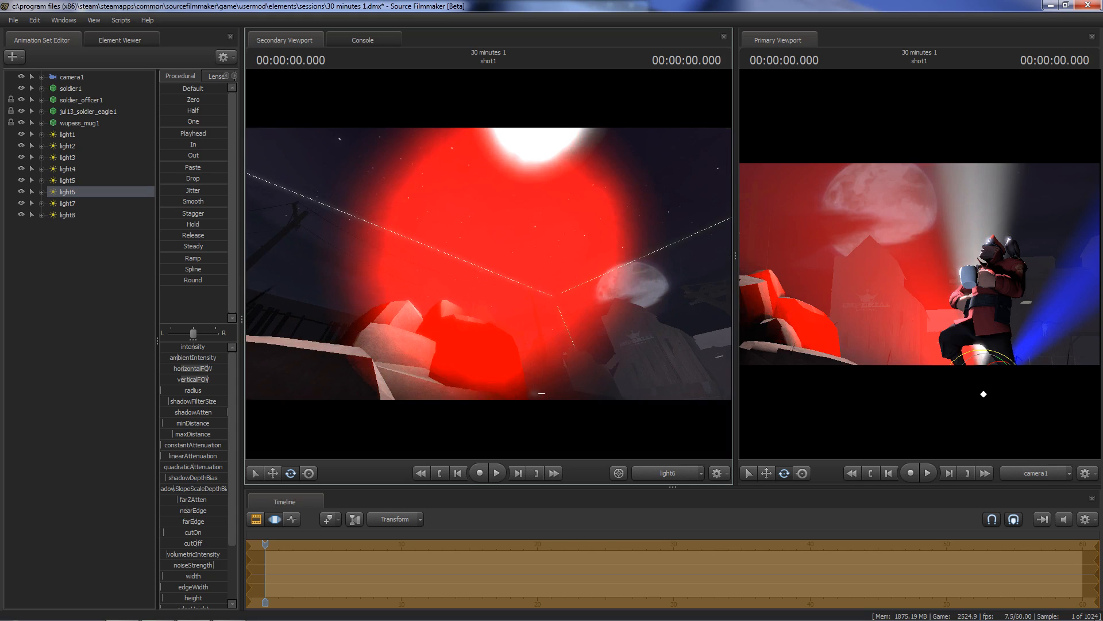
scroll(489, 264, up, 5)
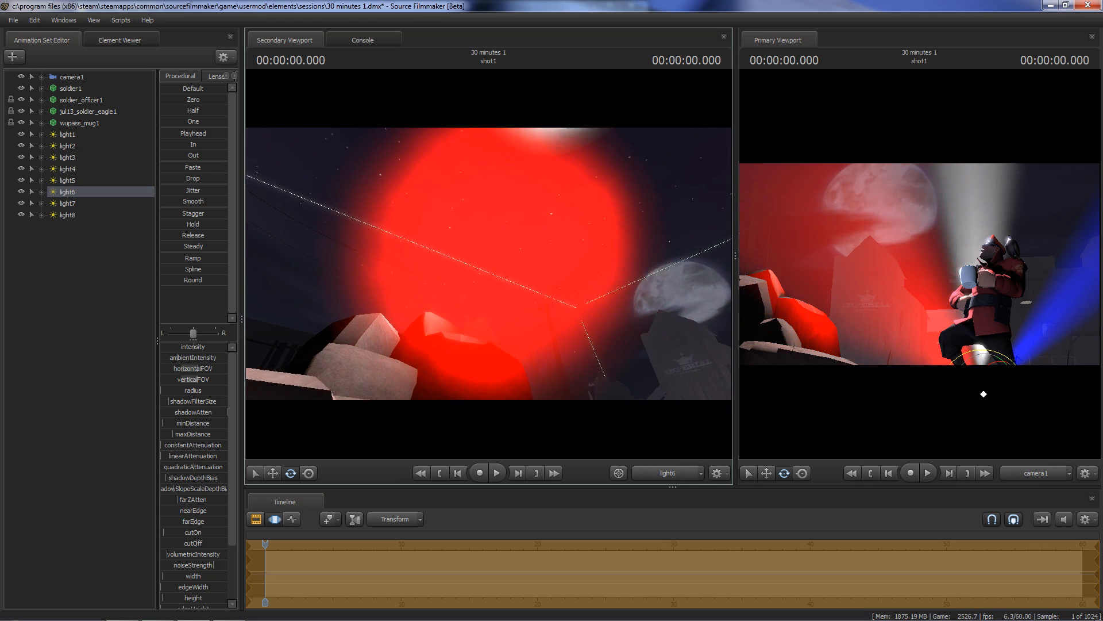
drag(489, 264, 484, 307)
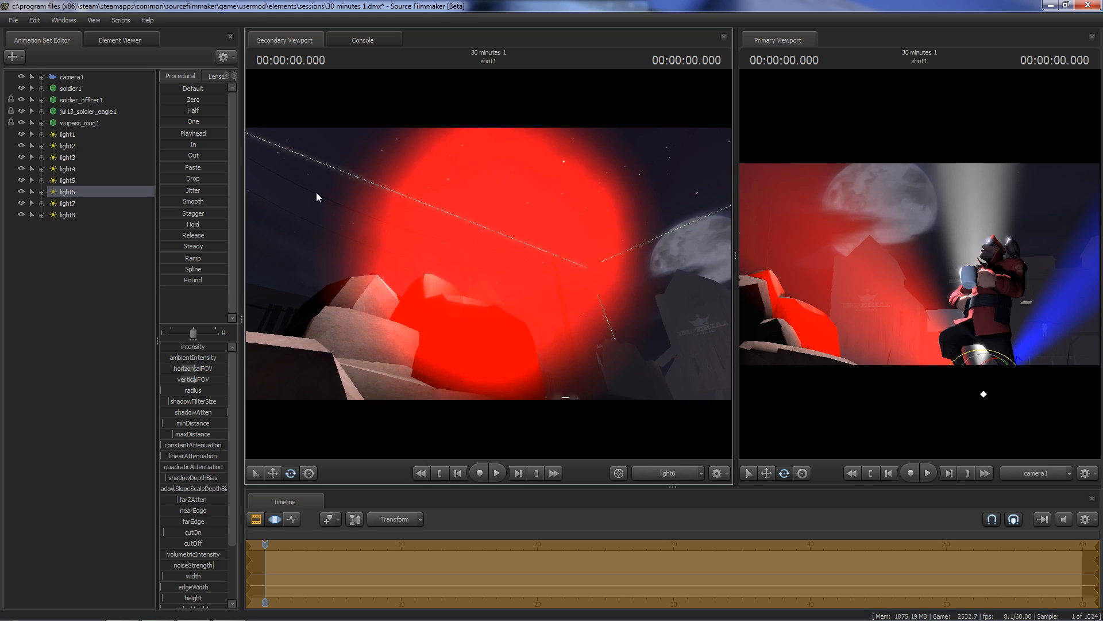
- Look through light7 and light8 in turn and widen their white and blue beams behind the Soldier
click(67, 204)
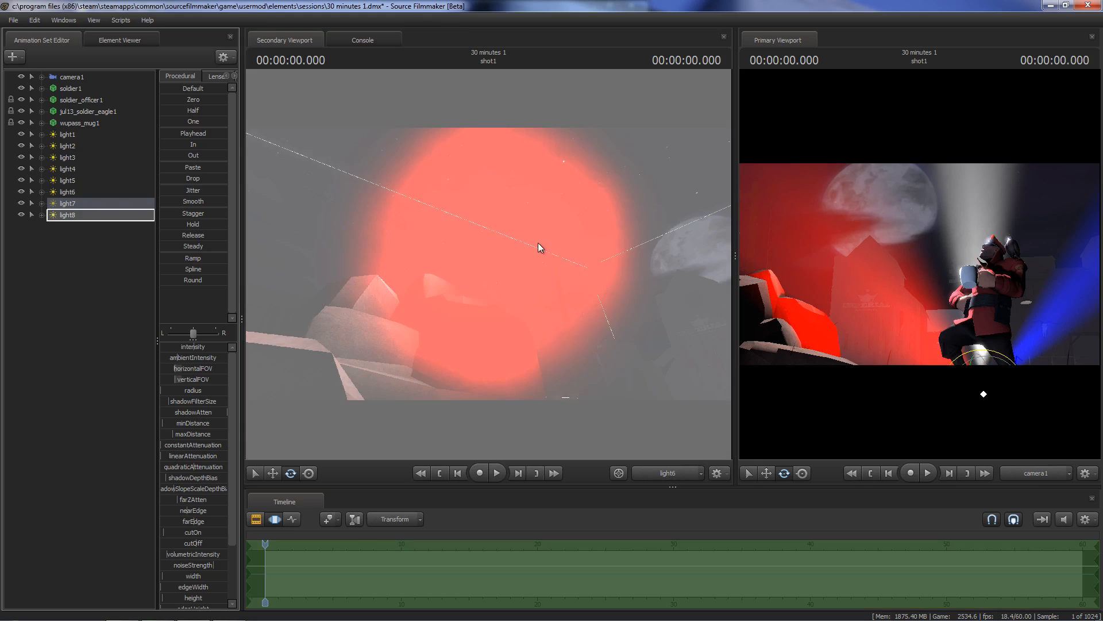
alt+shift+right_drag(488, 264, 441, 264)
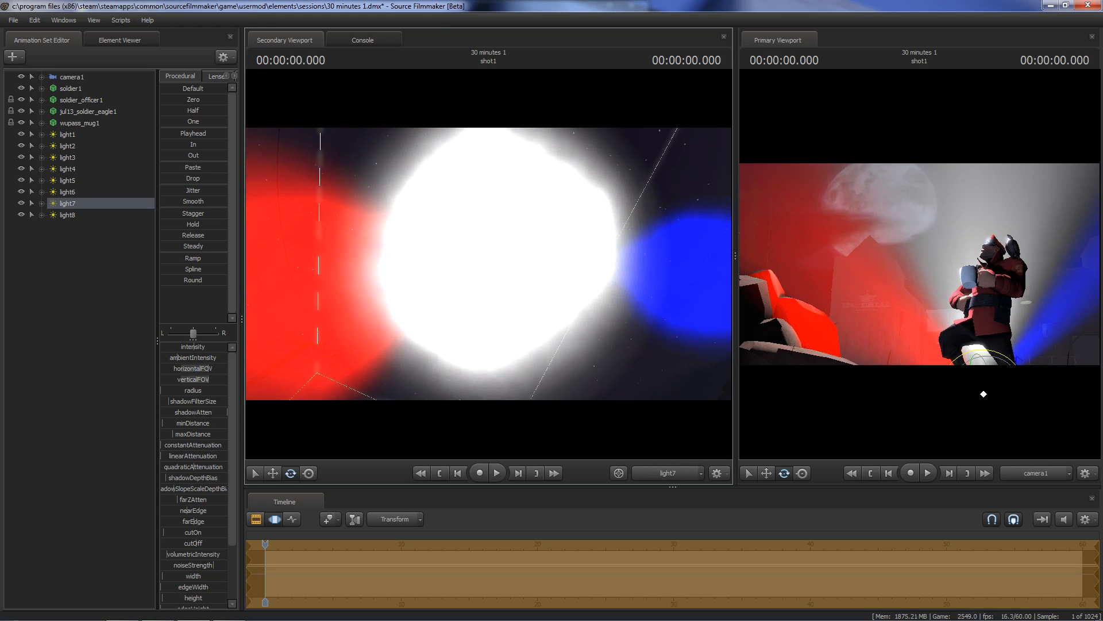
click(67, 215)
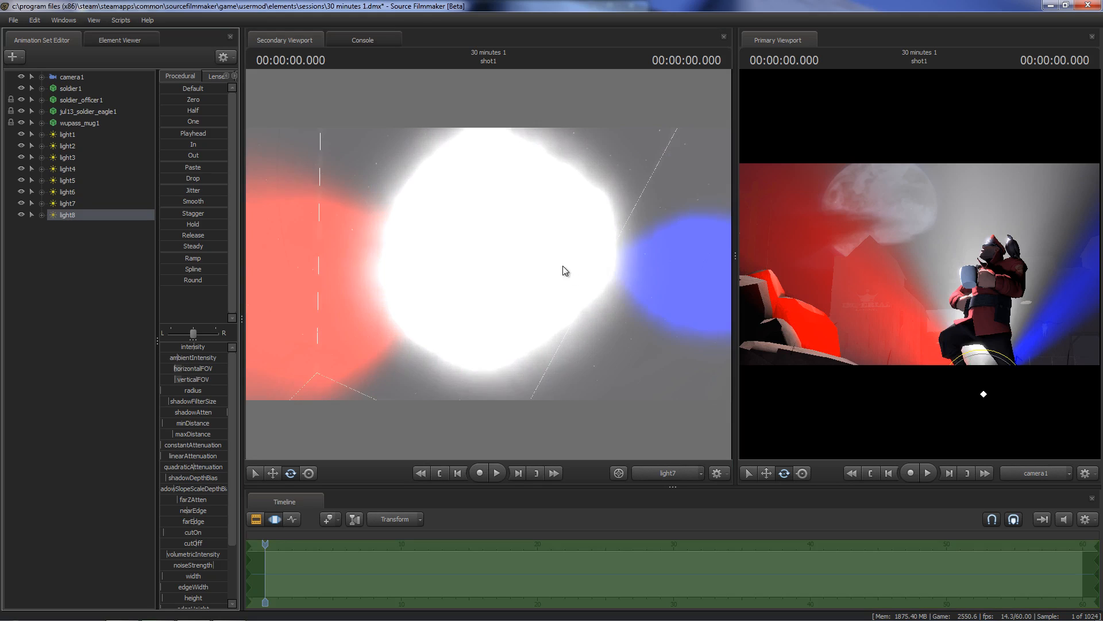
drag(470, 292, 470, 292)
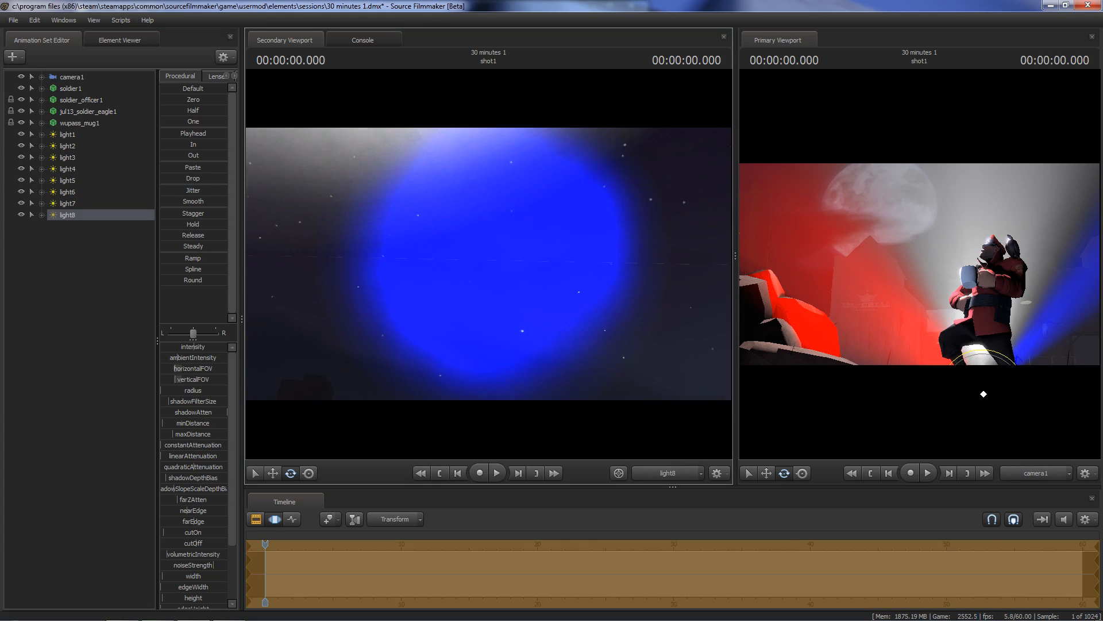
scroll(470, 292, down, 10)
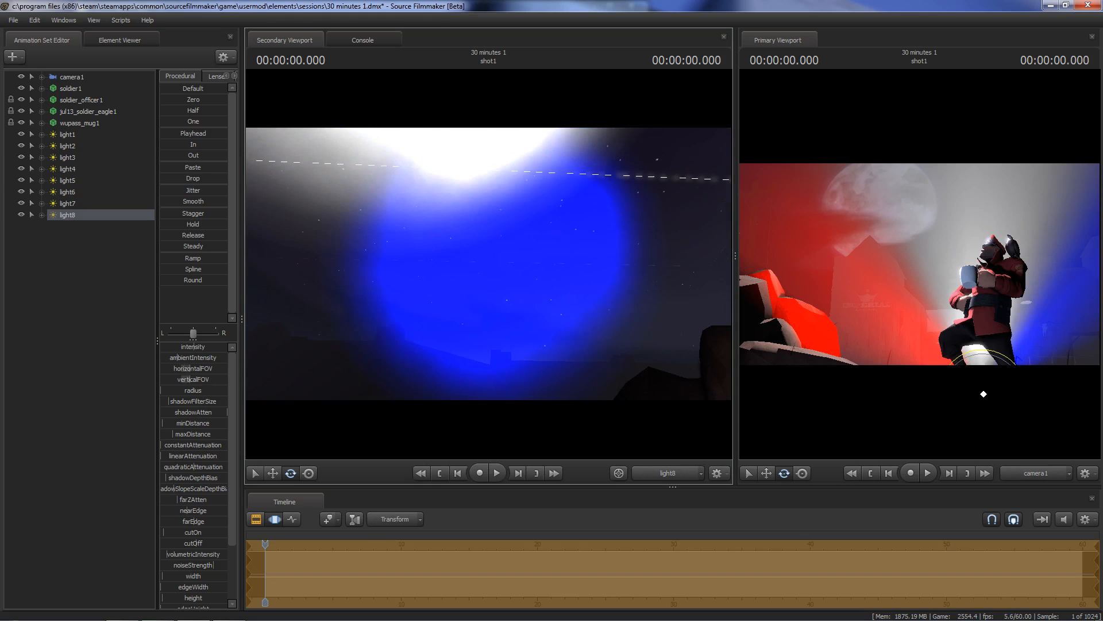
scroll(471, 292, down, 10)
scroll(470, 292, down, 5)
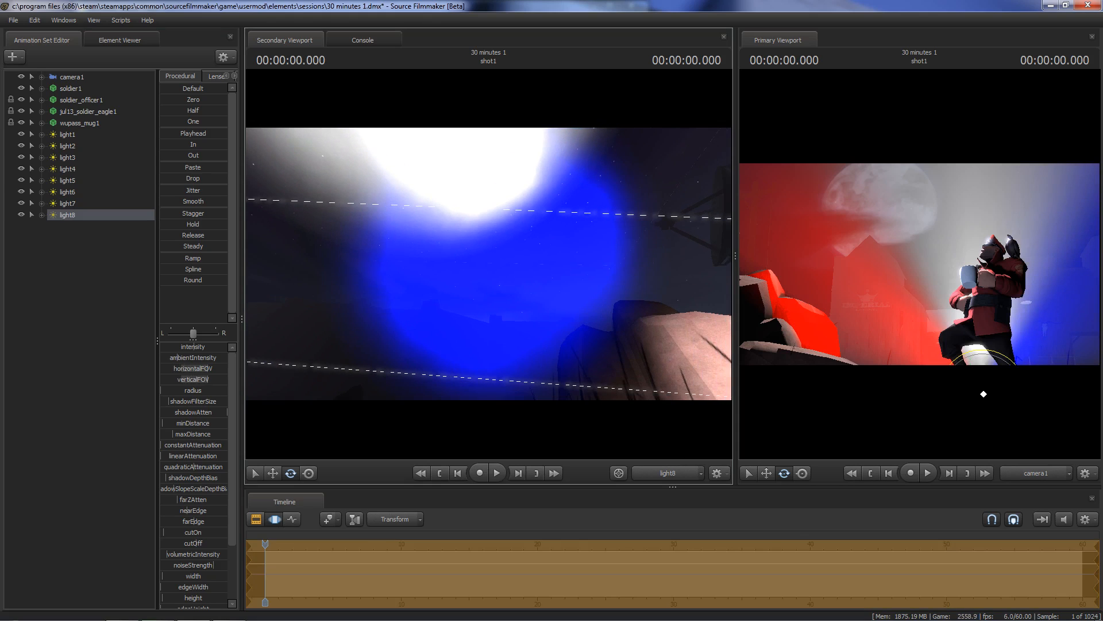
scroll(470, 292, down, 4)
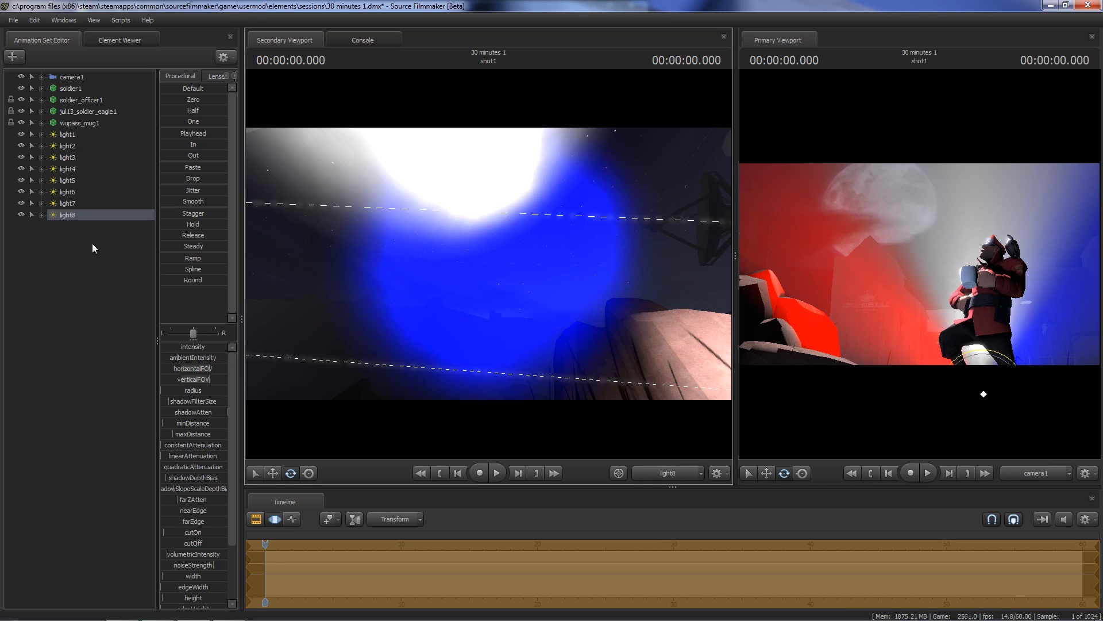
- Return the secondary viewport to the Work Camera and move light6, light7 and light8 together farther back from the Soldier and rocks
click(667, 474)
click(680, 388)
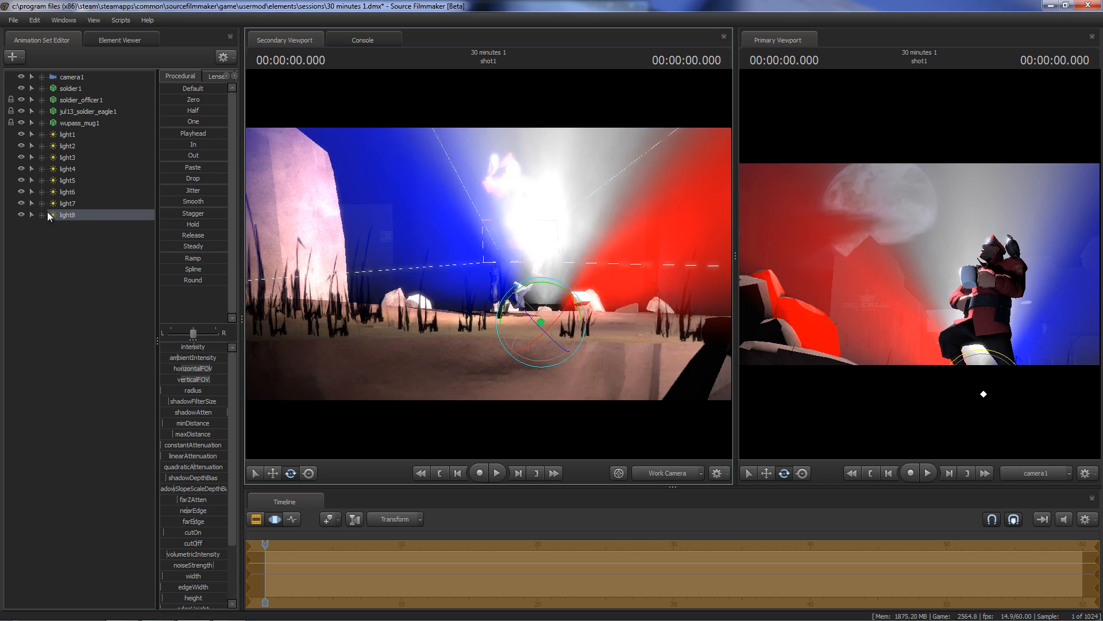
drag(328, 248, 300, 214)
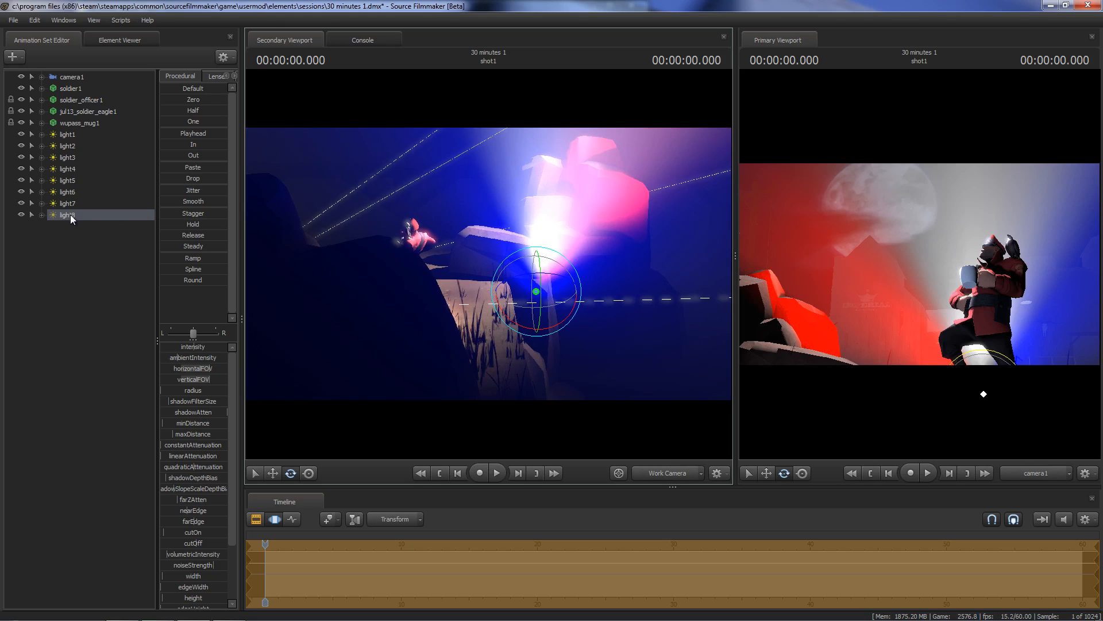
shift+drag(71, 205, 68, 195)
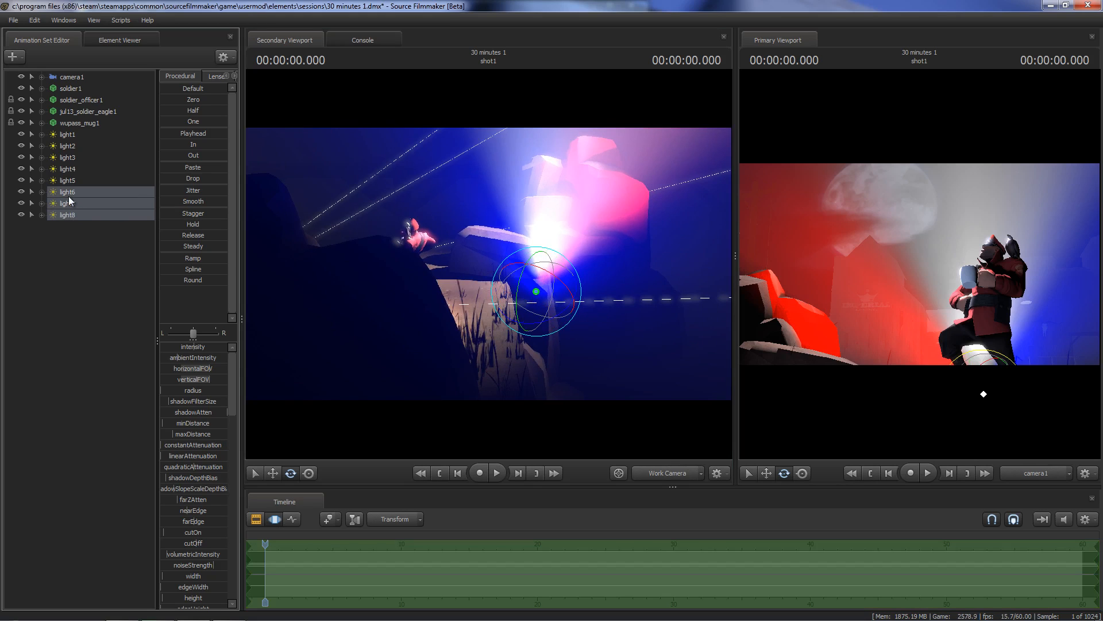
key(w)
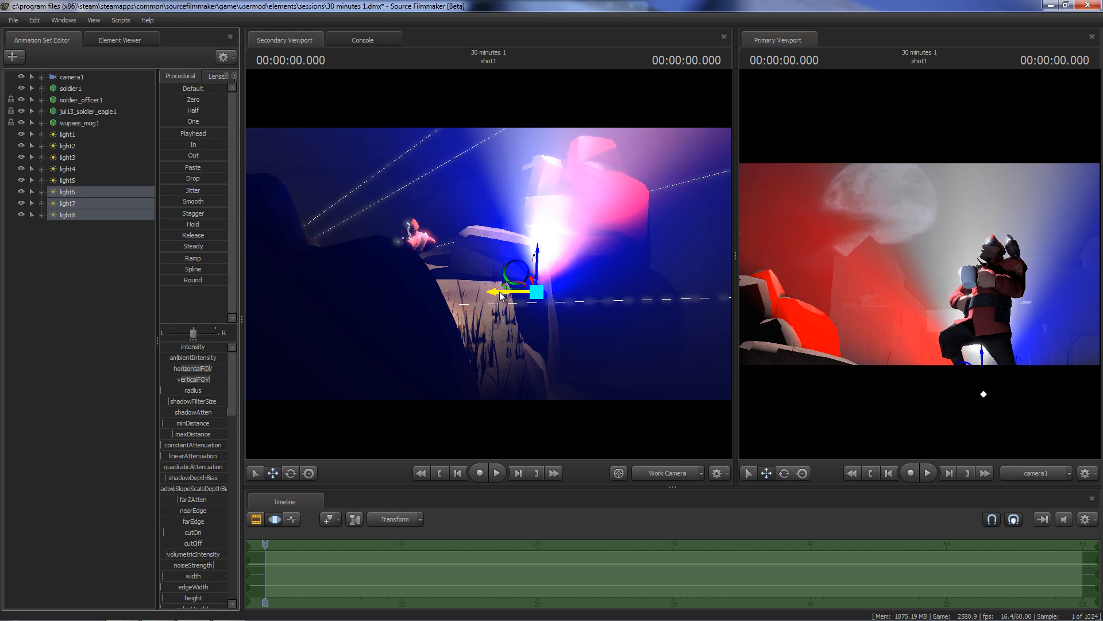
drag(500, 295, 646, 299)
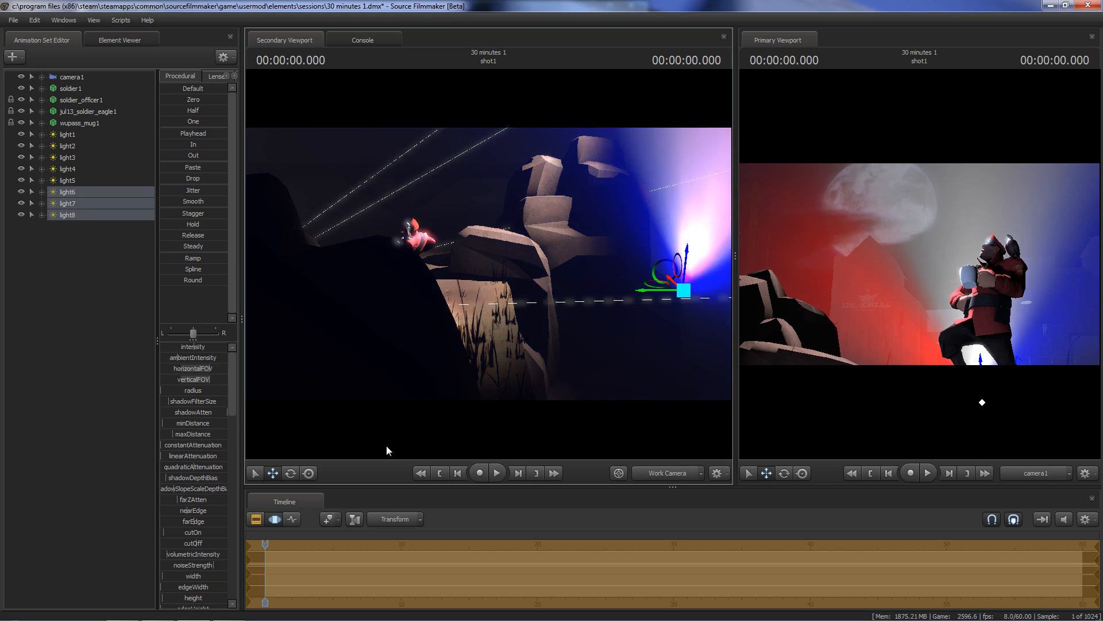
right_click(74, 193)
click(138, 335)
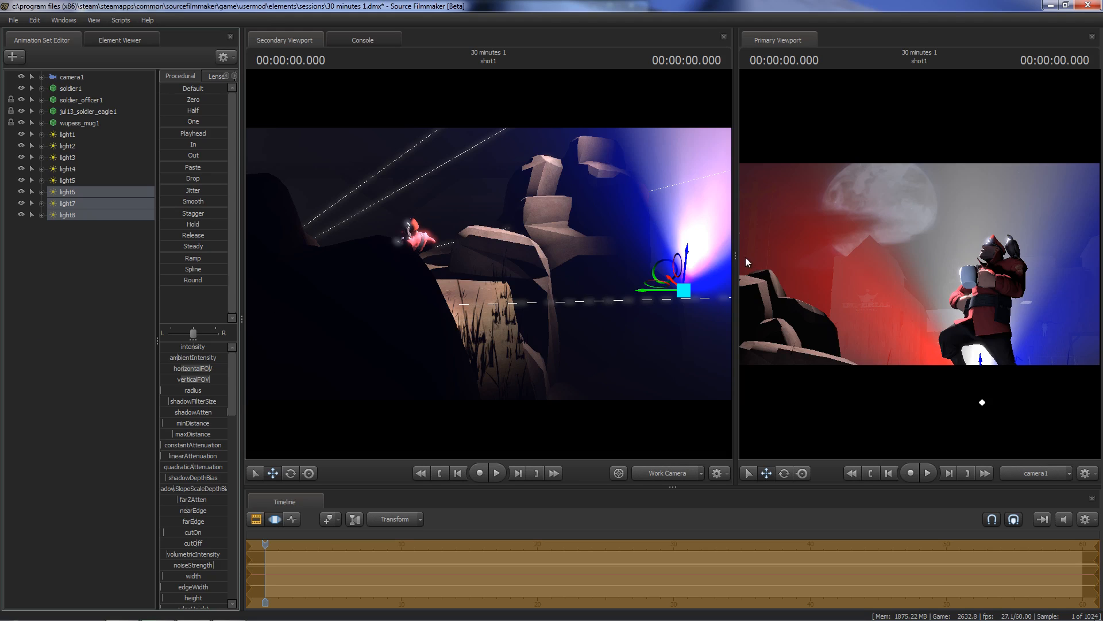
- Enlarge the primary viewport to nearly the full width and deselect the three lights
drag(732, 259, 289, 308)
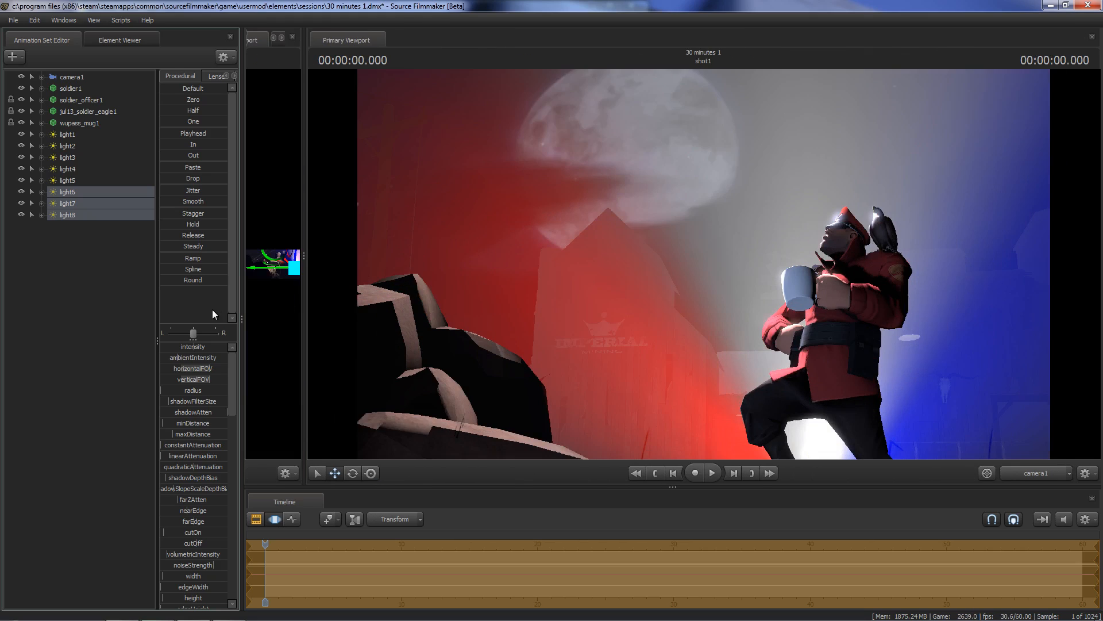
click(37, 304)
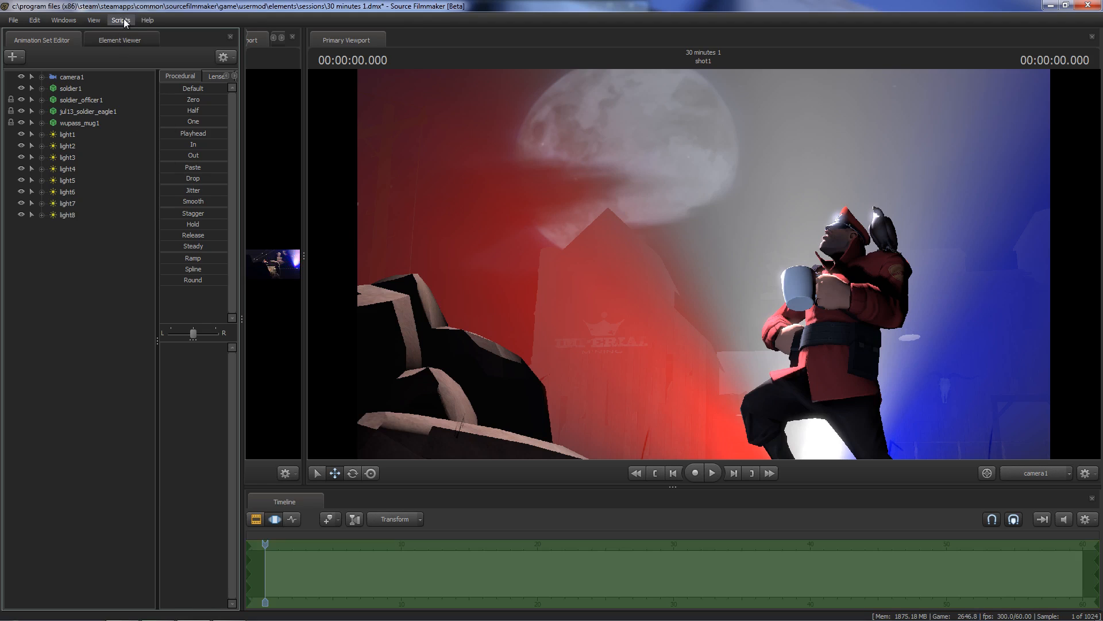
click(227, 613)
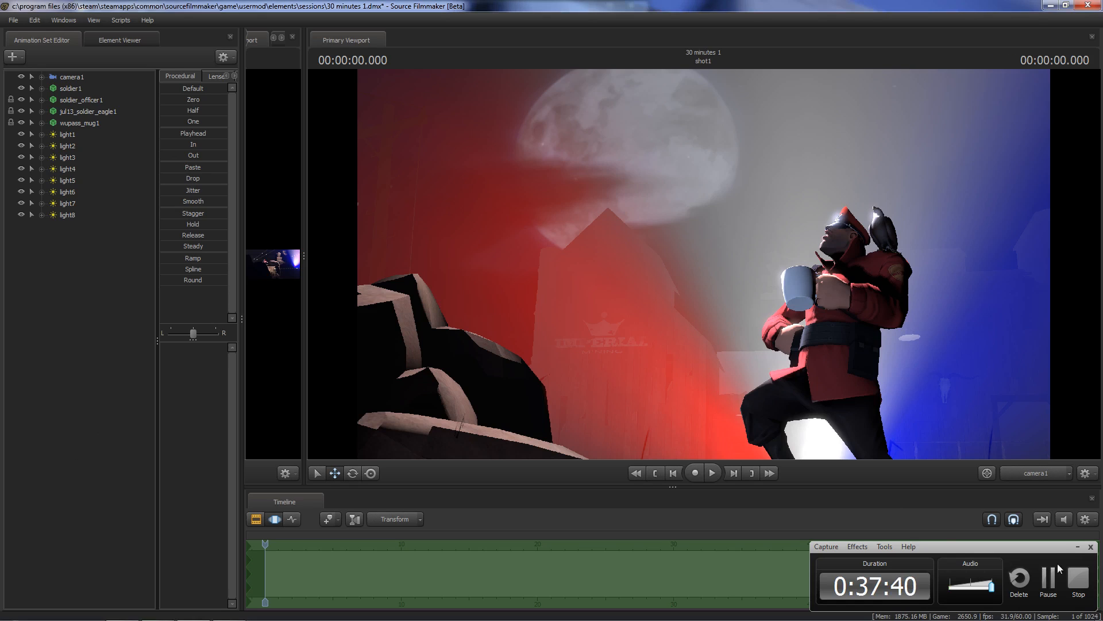
click(1077, 547)
- Open the Particle Editor Tool
right_click(111, 318)
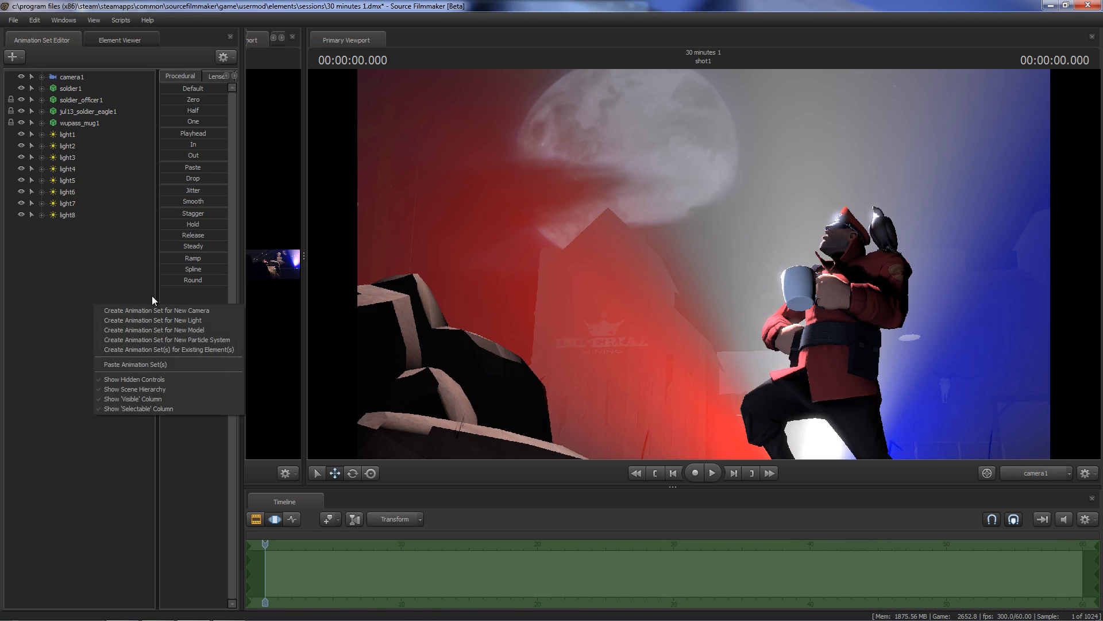
click(63, 20)
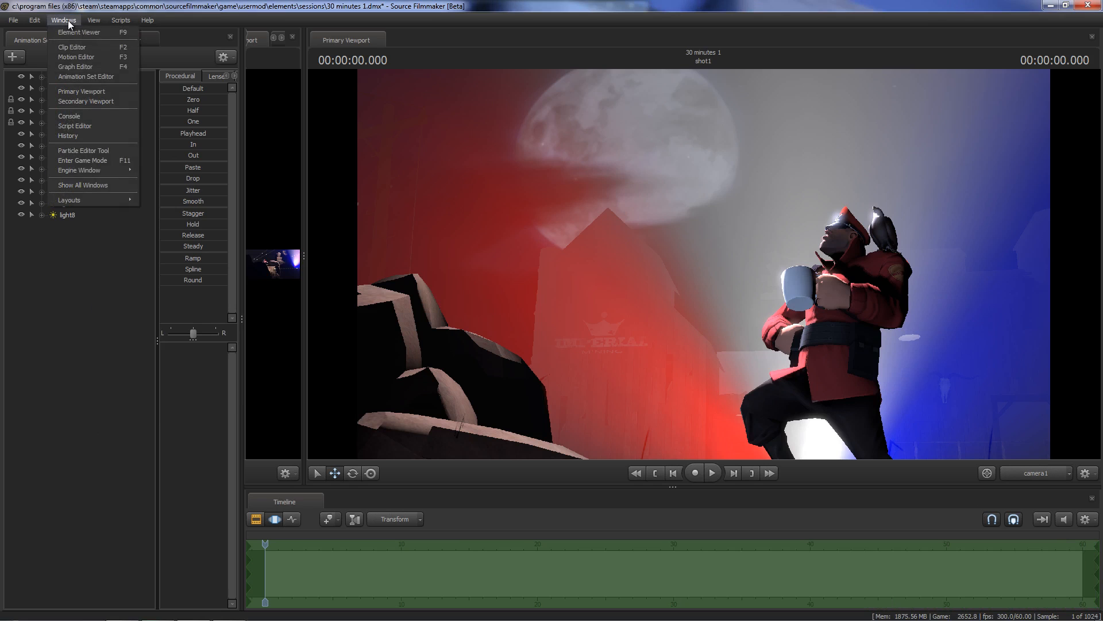
click(96, 151)
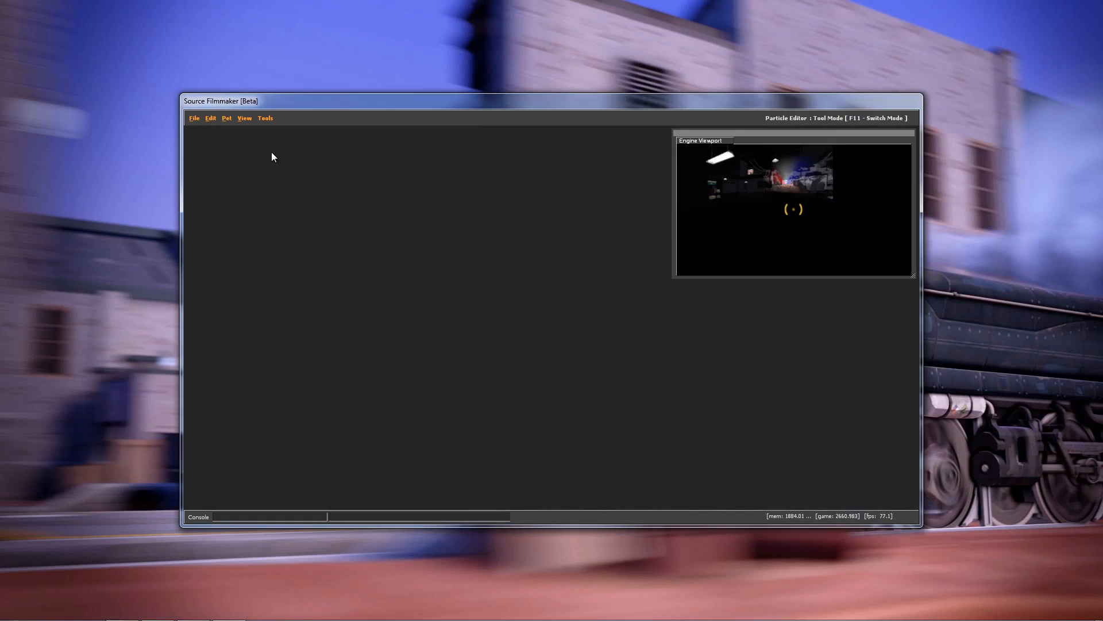
- Open the particle configuration file buildingdamage.pcf from the game's tf\particles folder
click(265, 118)
mouse_move(190, 118)
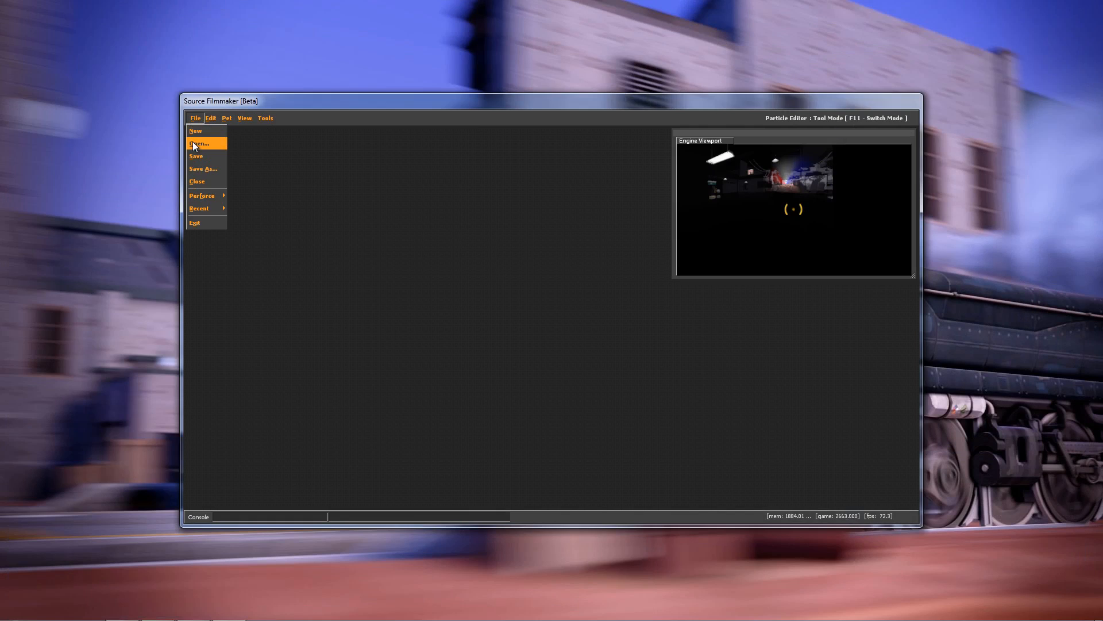
click(192, 143)
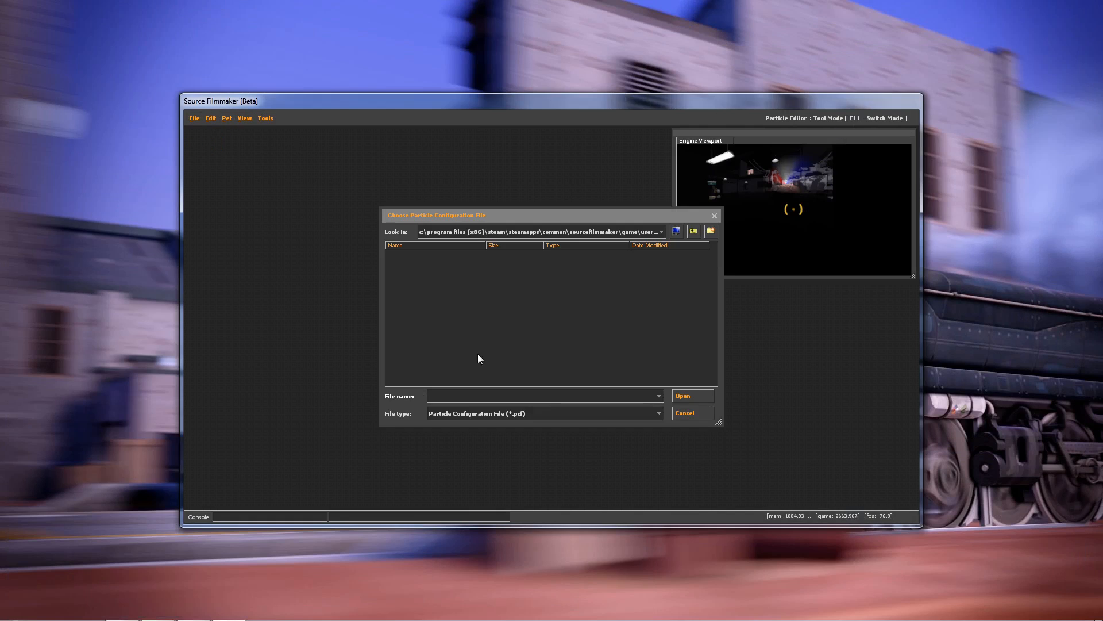
click(695, 231)
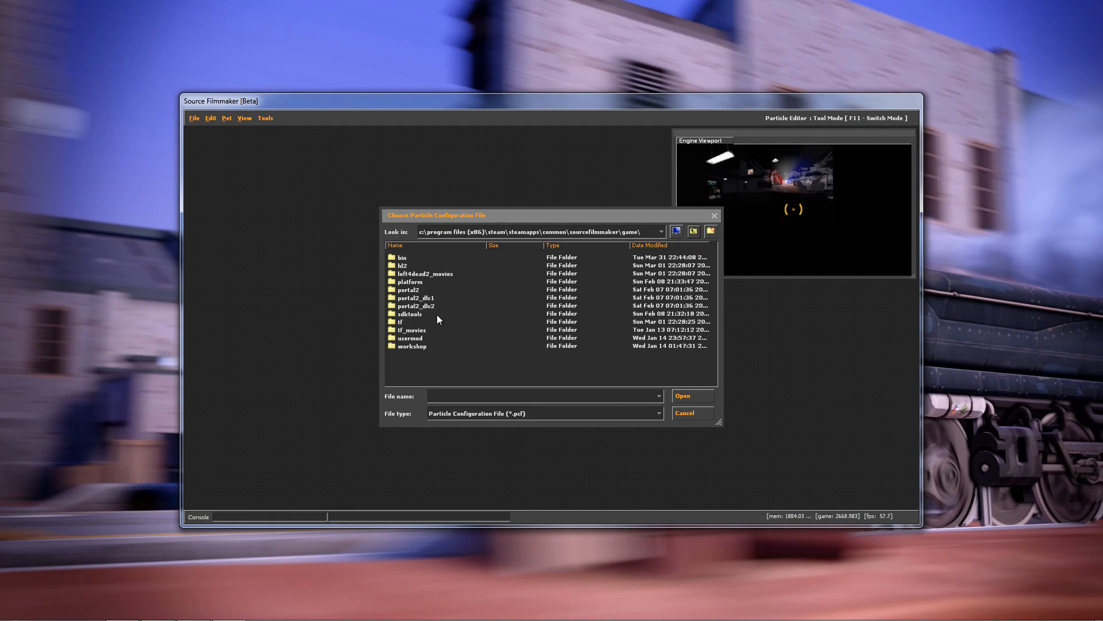
double_click(404, 322)
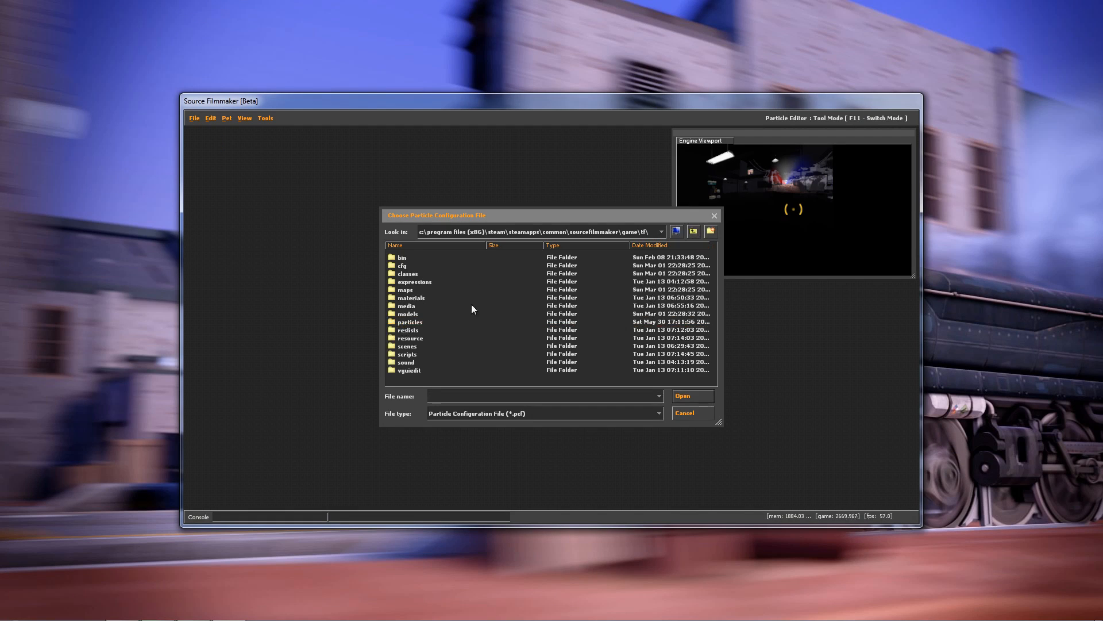
double_click(419, 320)
click(419, 322)
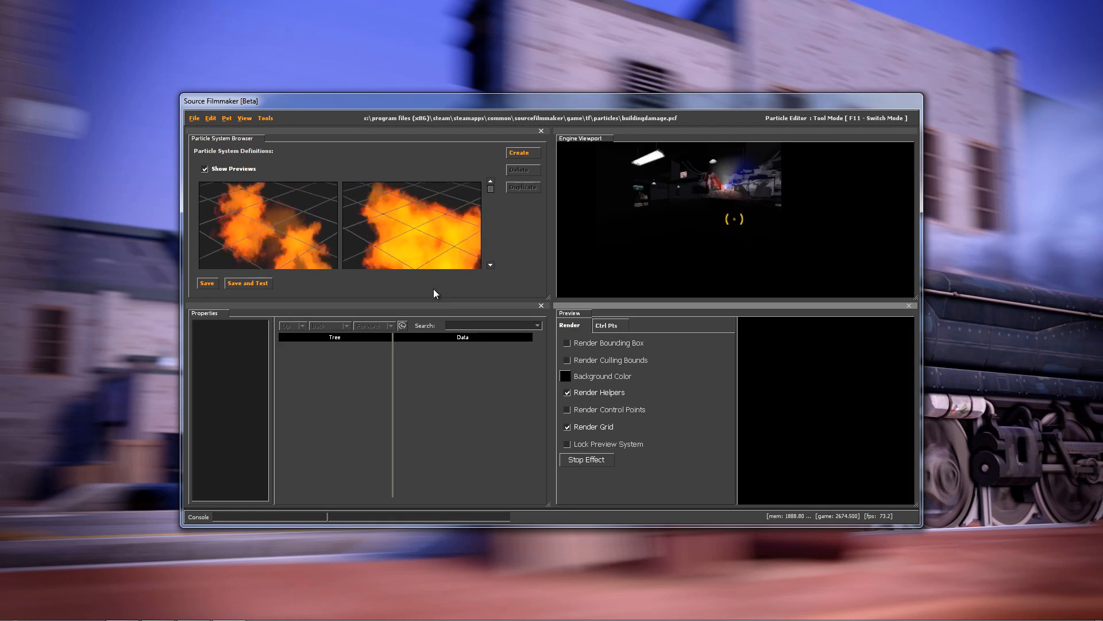
- Enlarge the Particle System Browser and examine the effect previews in buildingdamage.pcf
scroll(424, 221, down, 3)
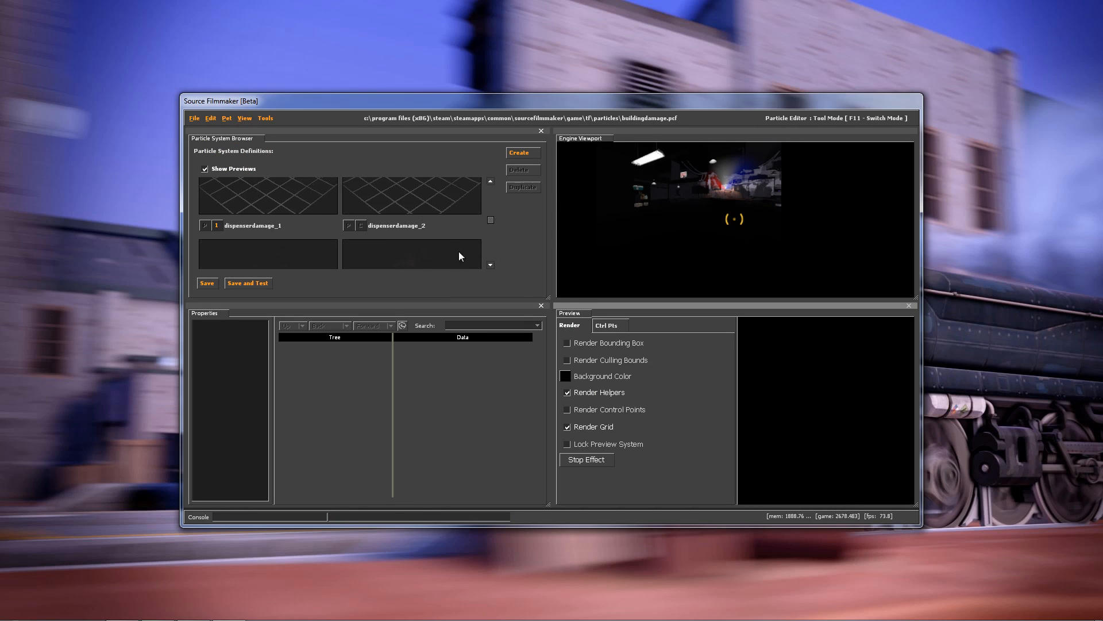
drag(550, 300, 654, 470)
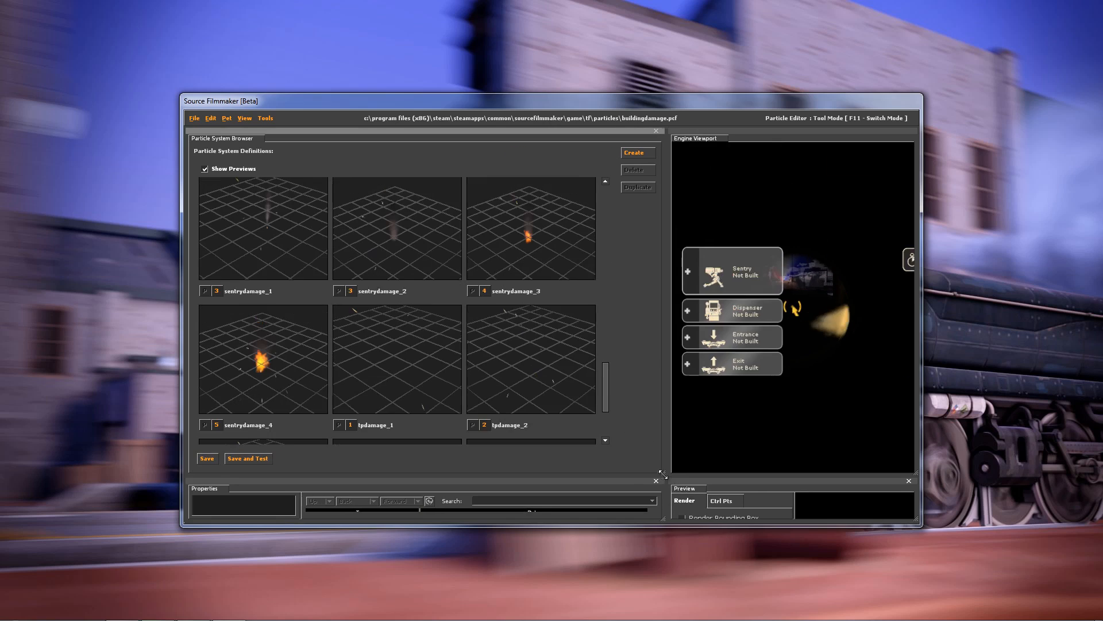
scroll(553, 386, down, 1)
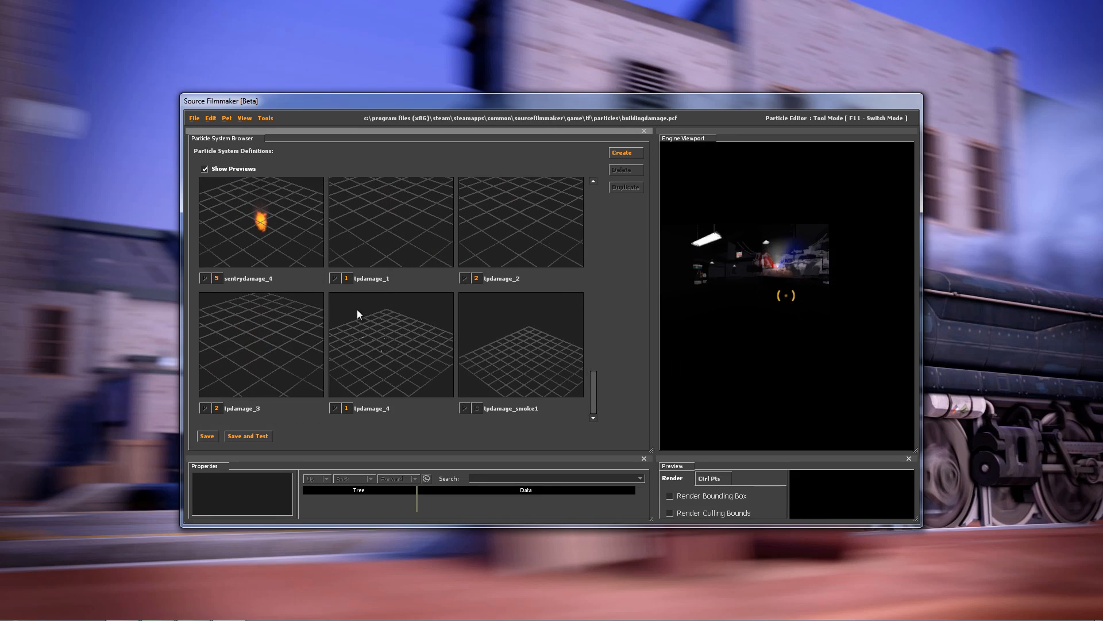
- Browse the available particle configuration files in the tf\particles folder, from bigboom.pcf through to xms.pcf
click(195, 119)
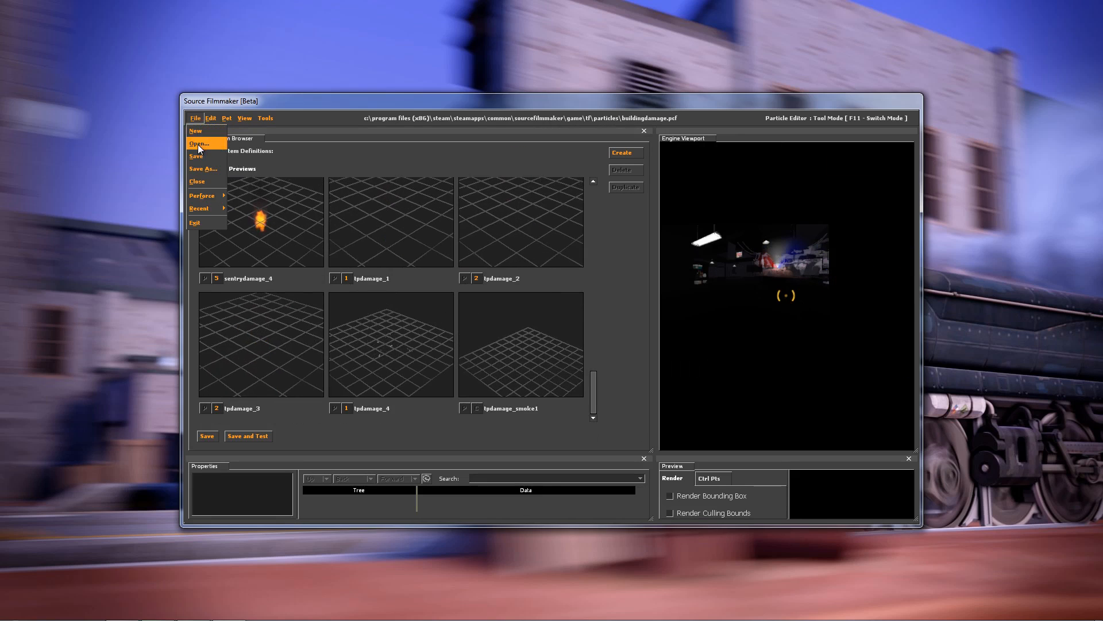
click(197, 145)
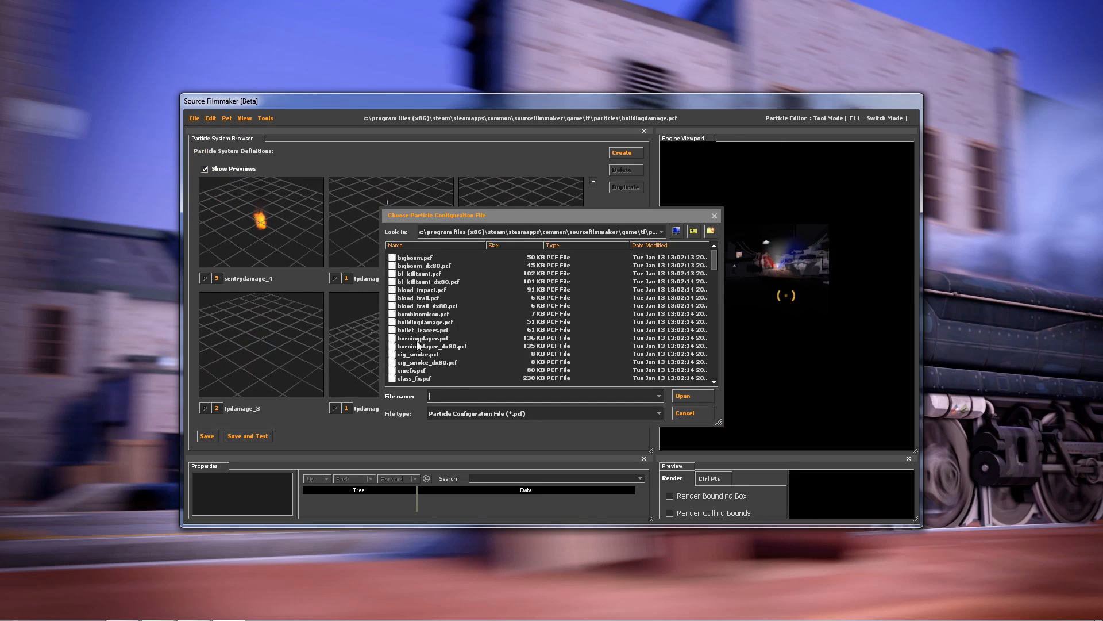
click(419, 313)
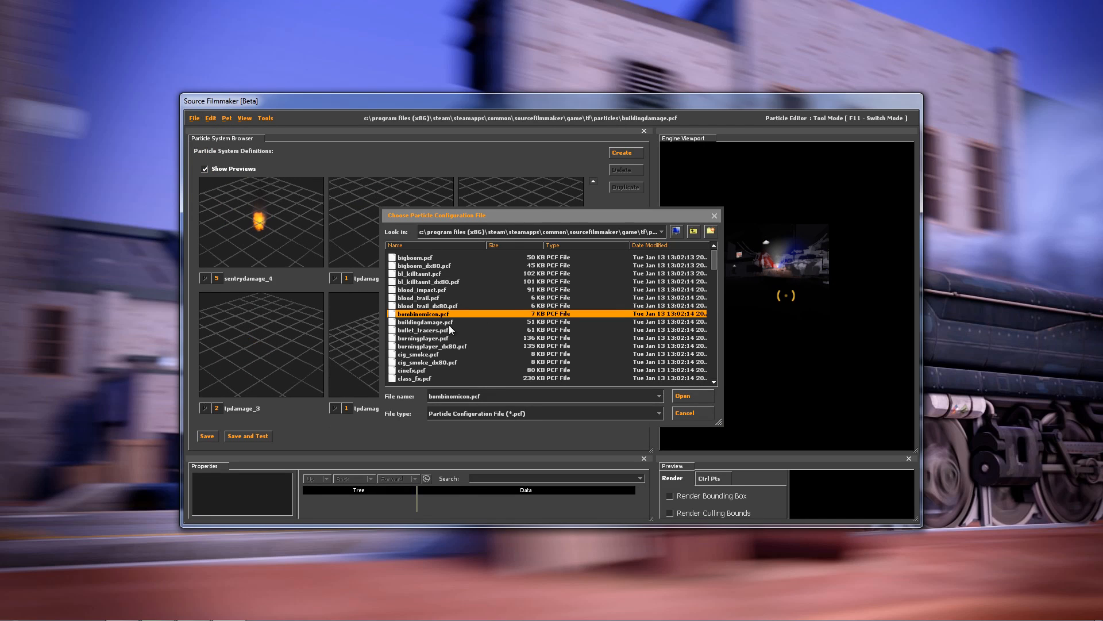
scroll(444, 339, down, 2)
scroll(443, 339, down, 2)
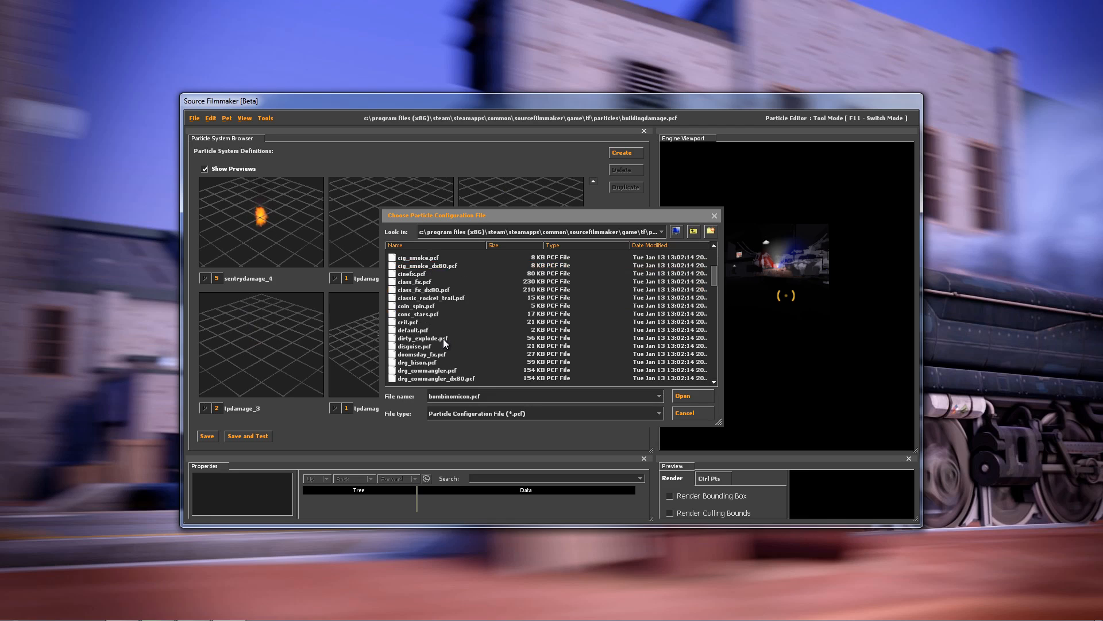
scroll(443, 339, down, 2)
scroll(443, 339, down, 3)
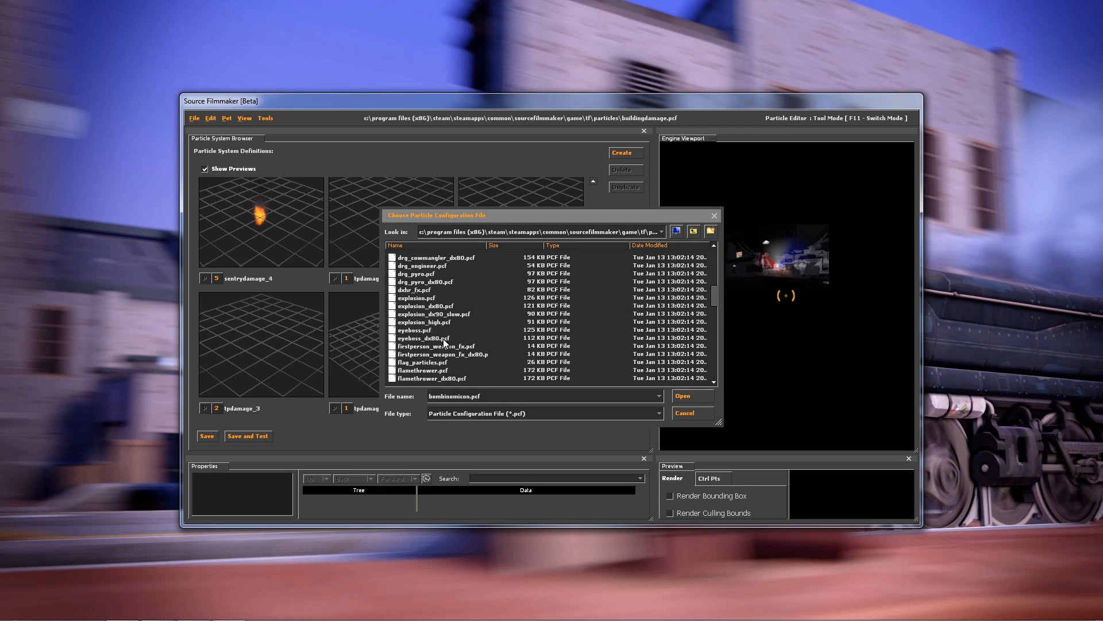
scroll(443, 339, down, 5)
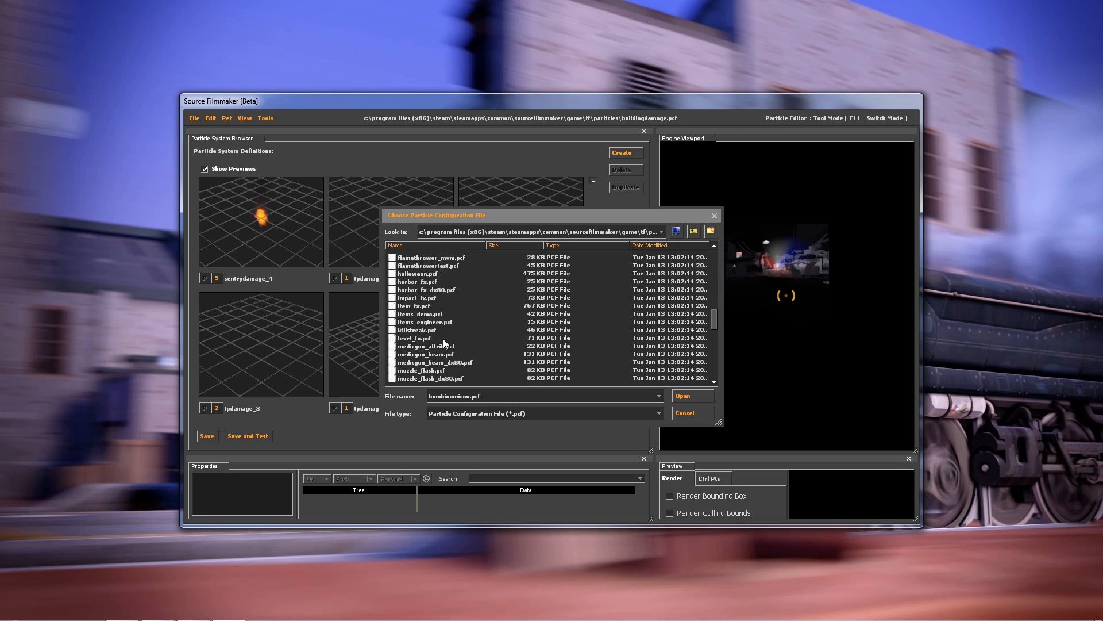
scroll(443, 339, up, 5)
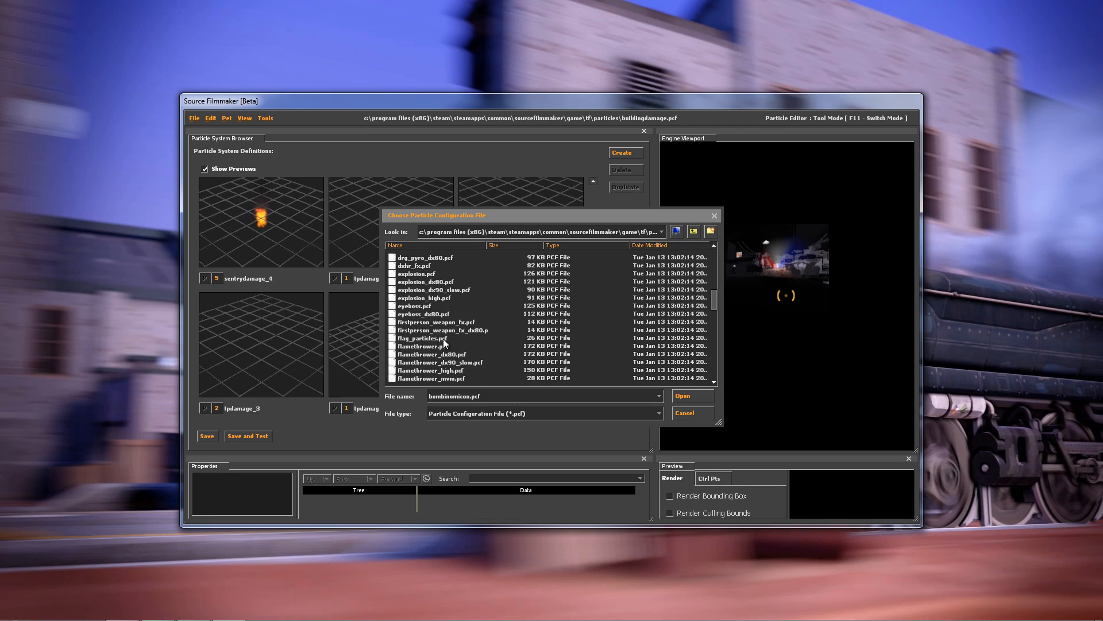
scroll(443, 339, down, 4)
scroll(443, 339, down, 4)
scroll(443, 339, down, 2)
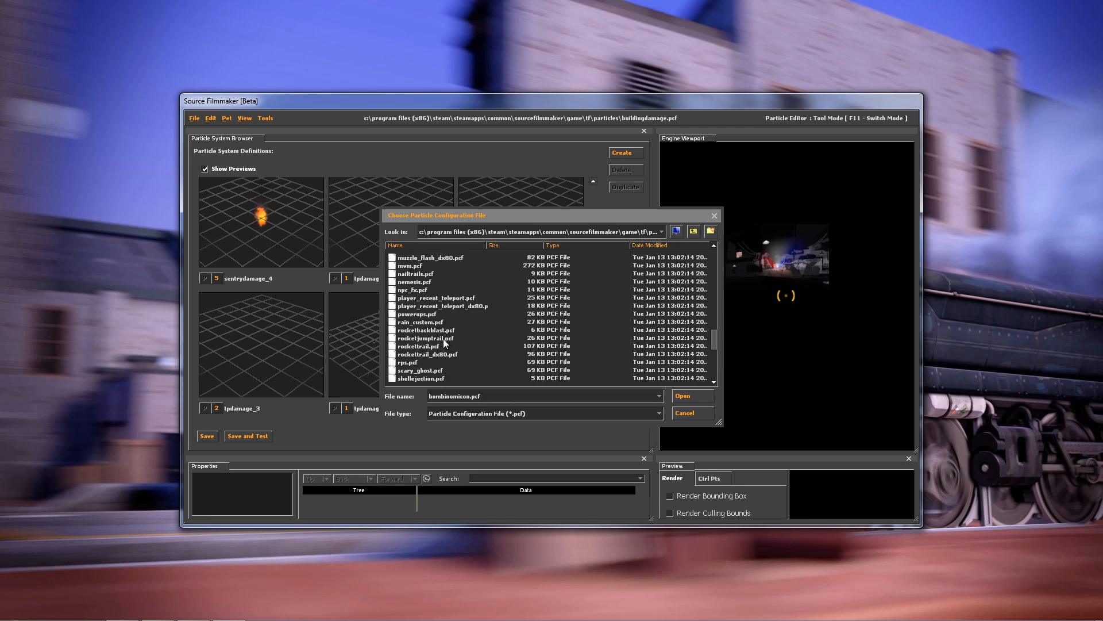
scroll(443, 339, down, 5)
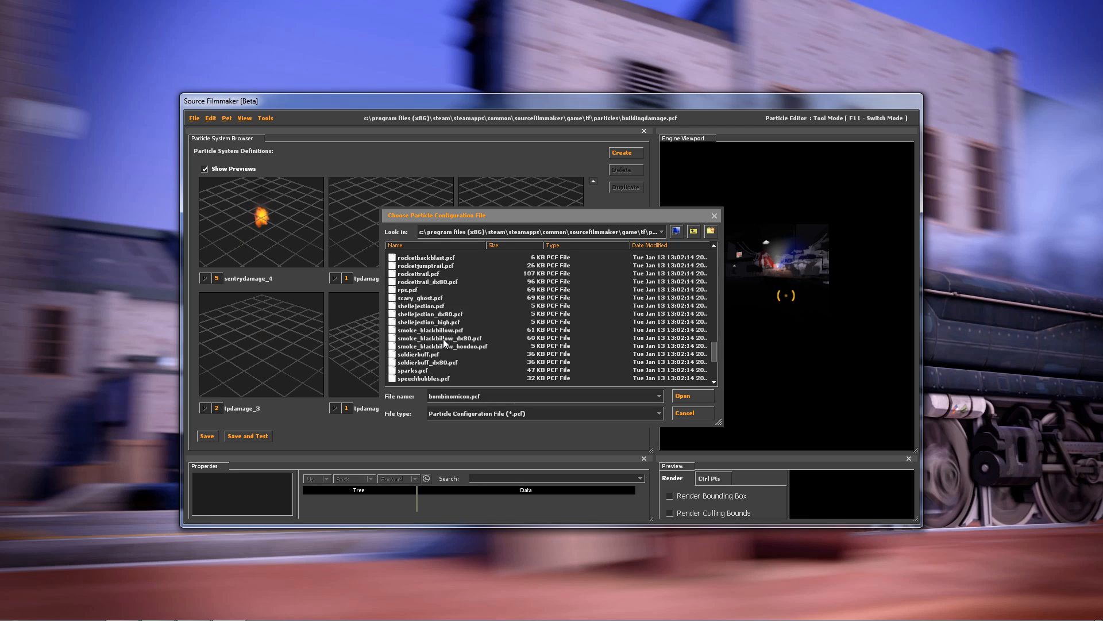
scroll(443, 339, down, 2)
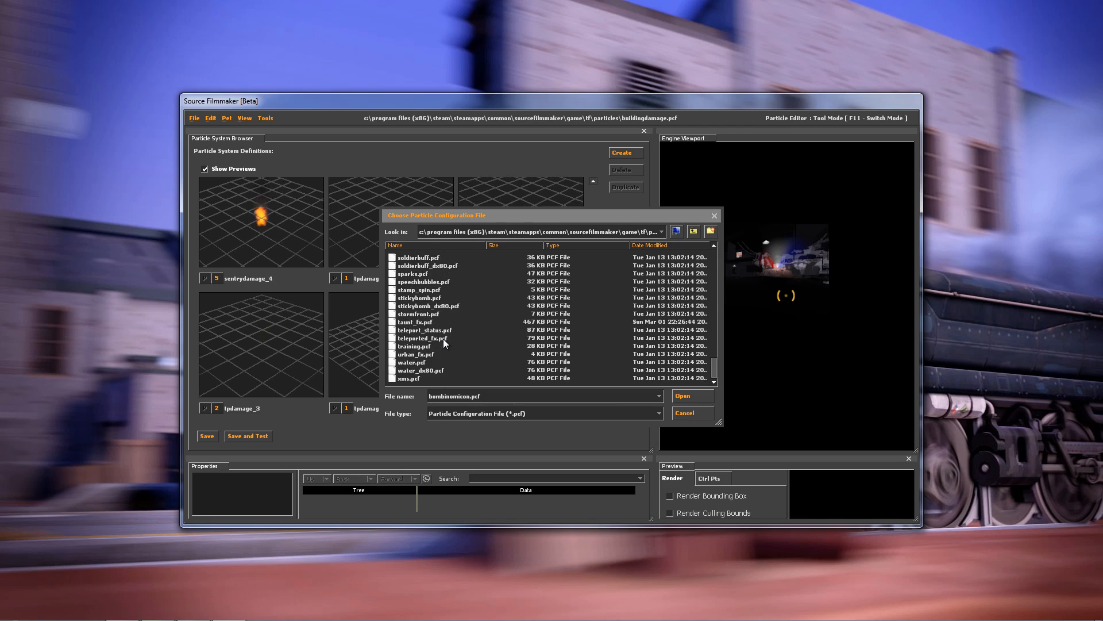
scroll(443, 339, up, 4)
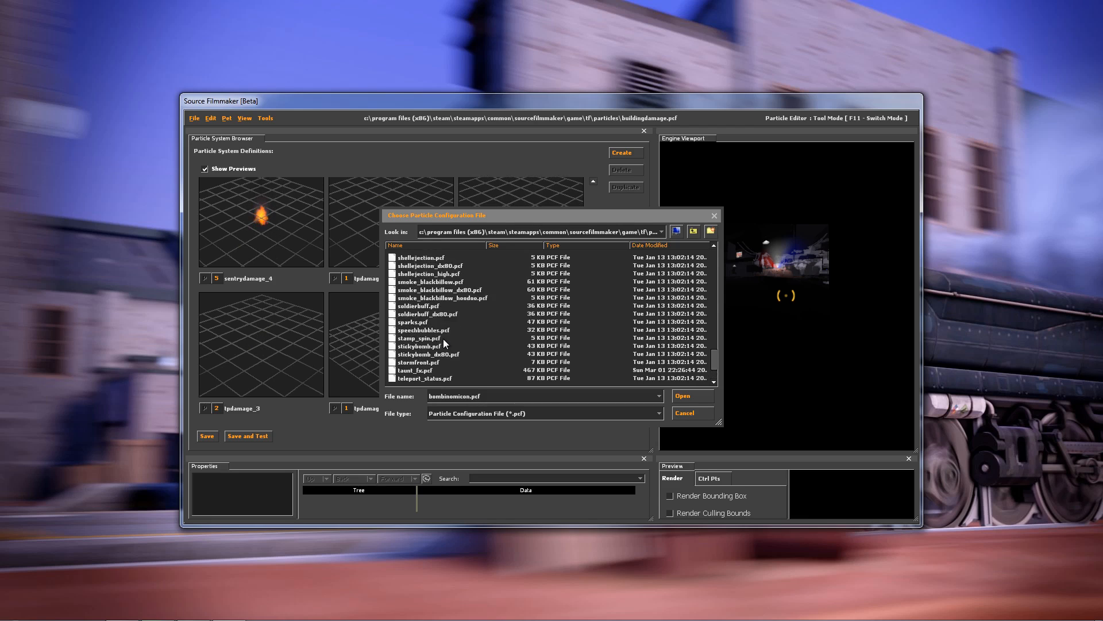
scroll(443, 339, up, 3)
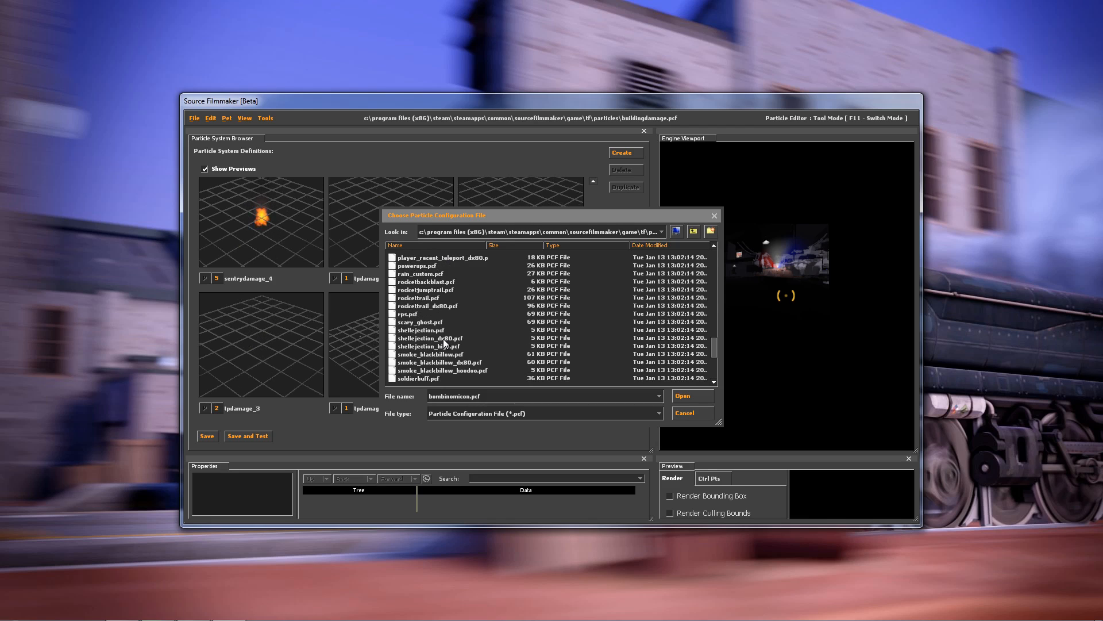
scroll(443, 339, up, 4)
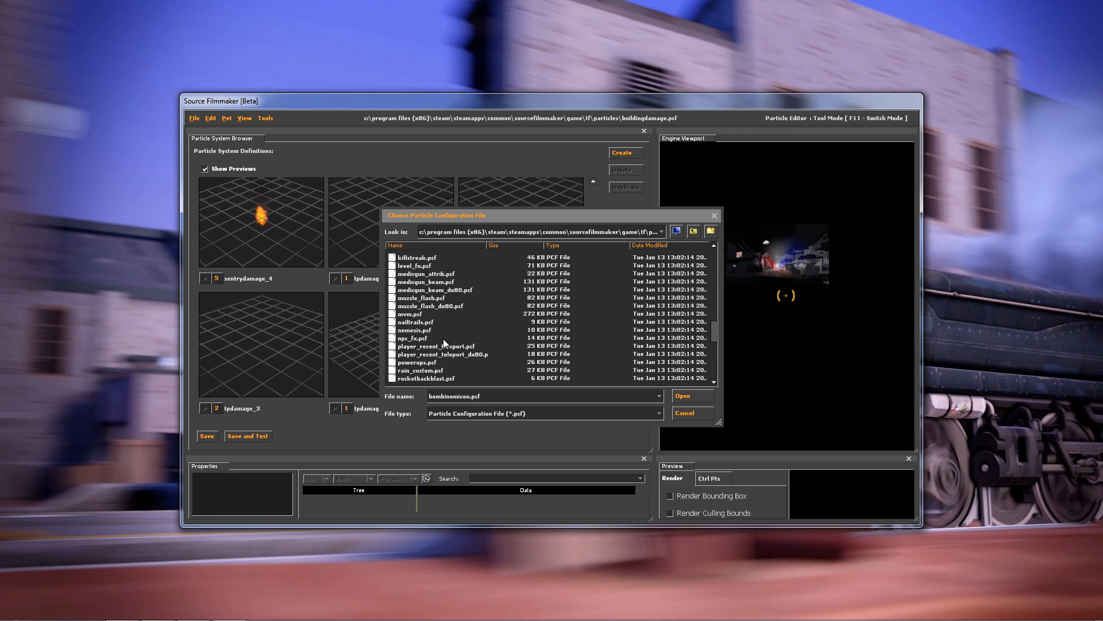
scroll(444, 339, up, 8)
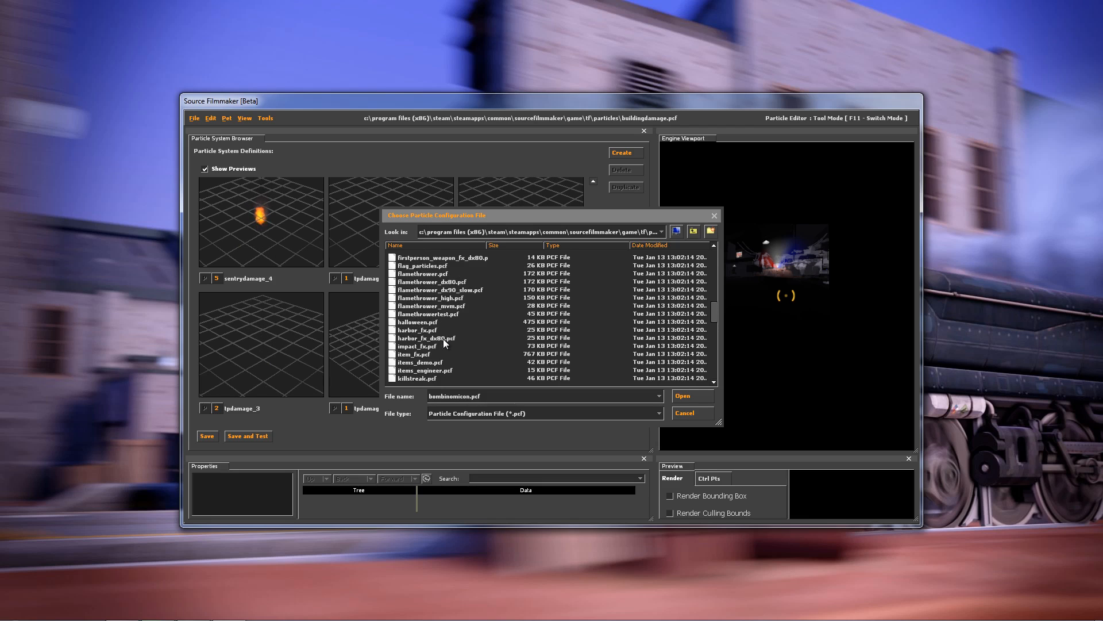
scroll(443, 339, up, 1)
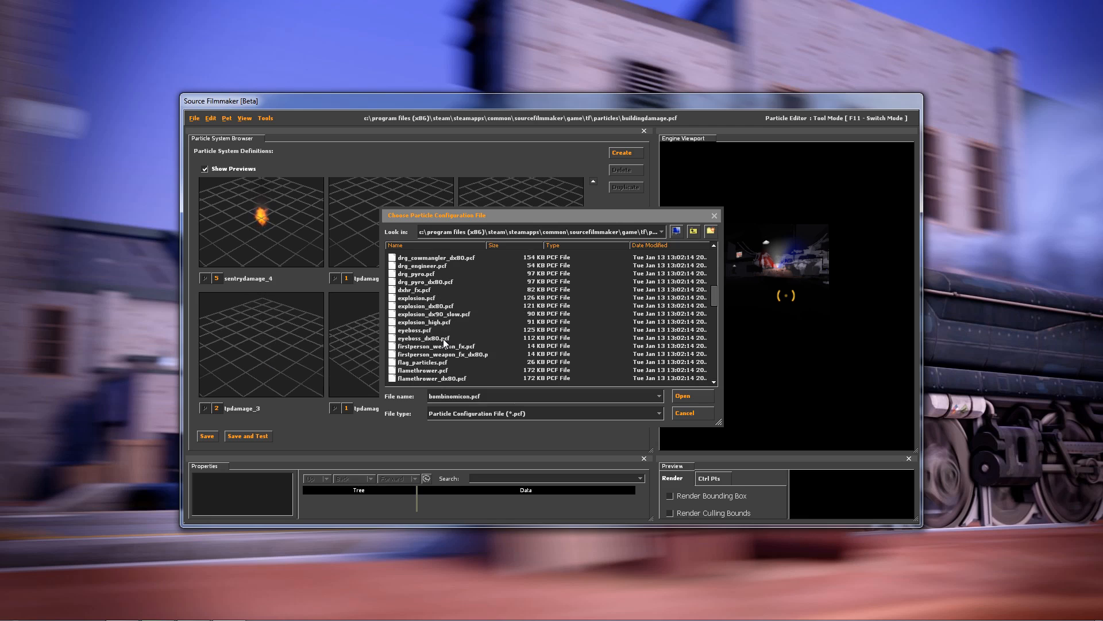
scroll(443, 339, up, 4)
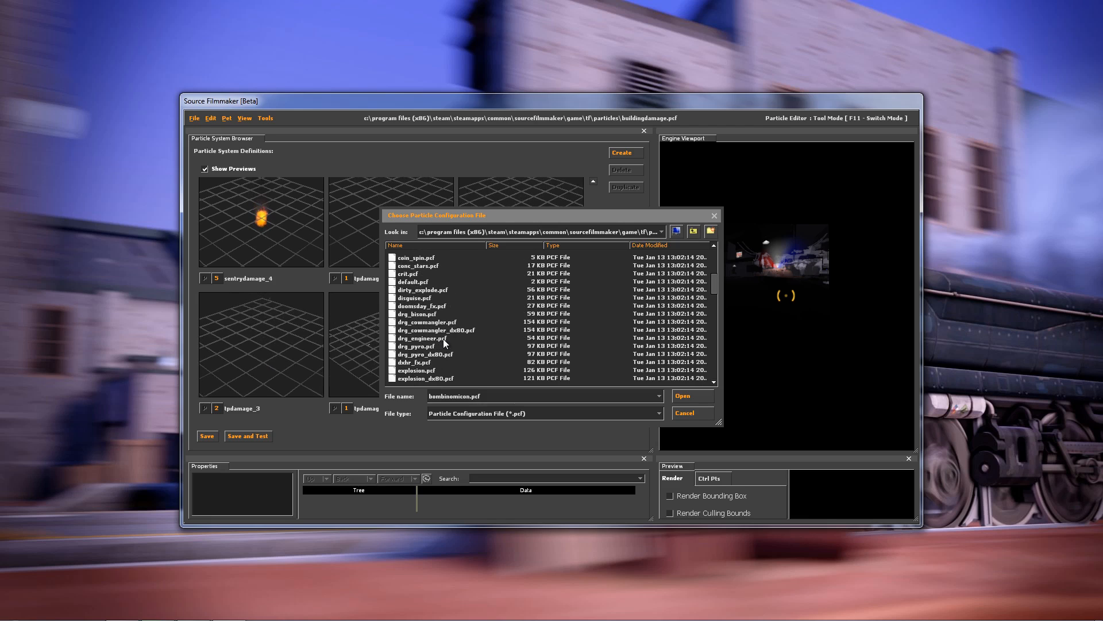
scroll(443, 339, up, 3)
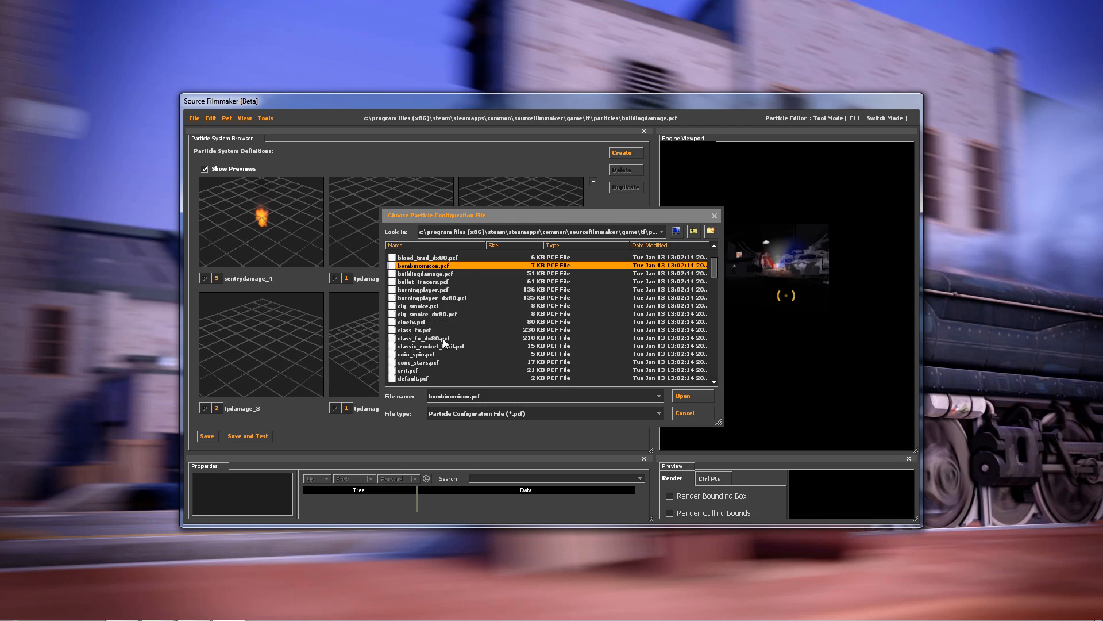
scroll(443, 339, up, 2)
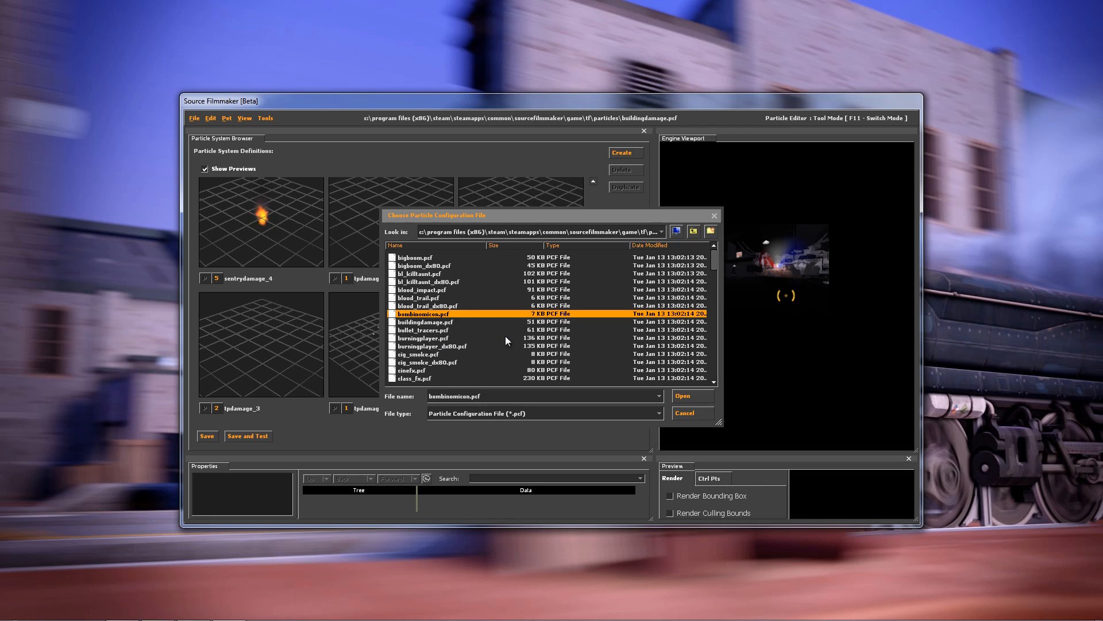
- Open the particle configuration file cig_smoke.pcf in the Particle Editor to preview its smoke effects
click(403, 320)
scroll(433, 306, down, 1)
scroll(433, 305, down, 1)
scroll(434, 306, down, 1)
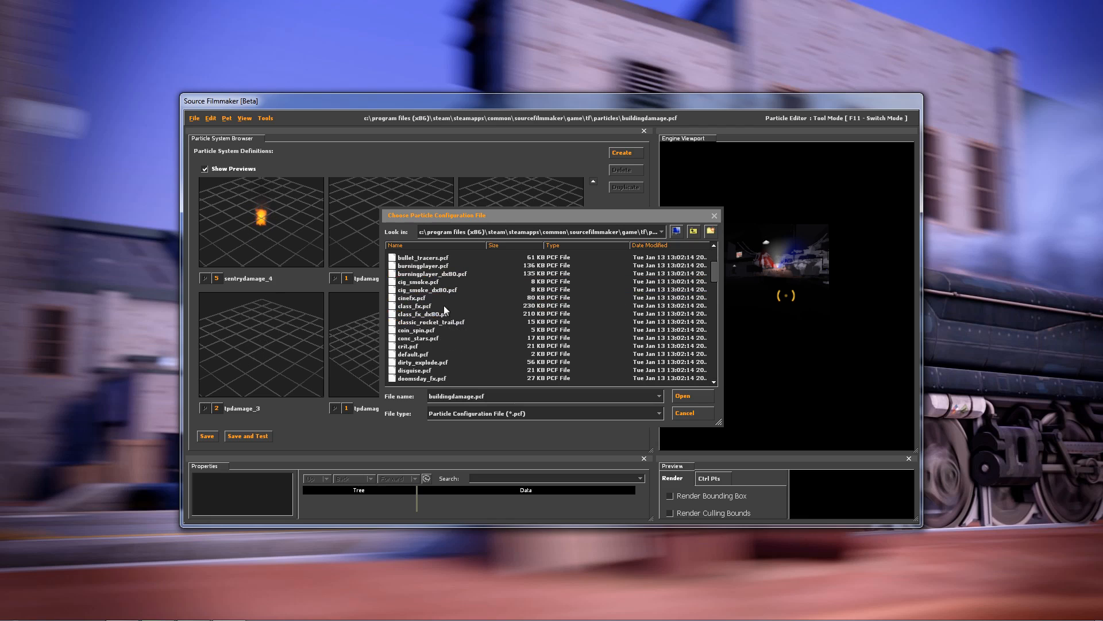
click(430, 283)
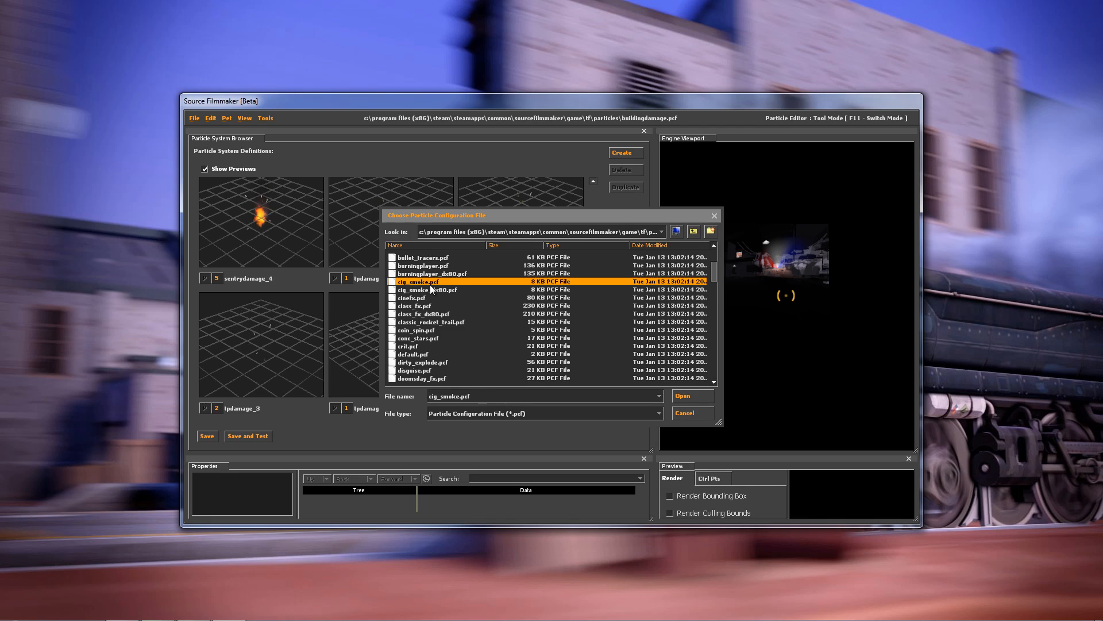
double_click(430, 285)
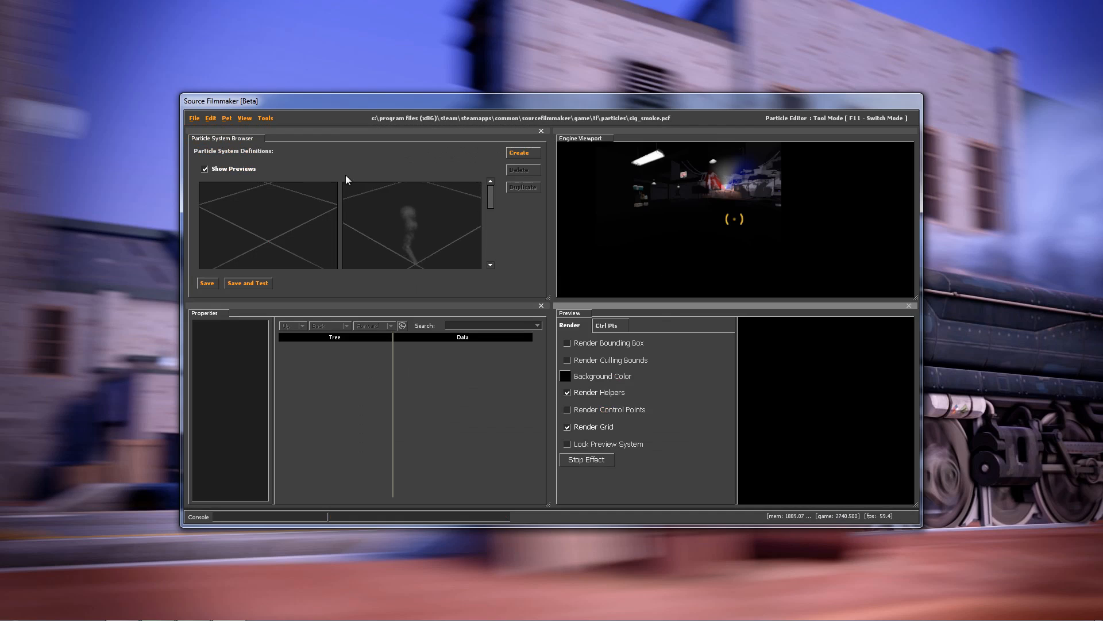
- Return to the SFM session and set up a new particle system animation set from cig_smoke.pcf using the drg_pipe_smoke definition
click(268, 118)
click(275, 135)
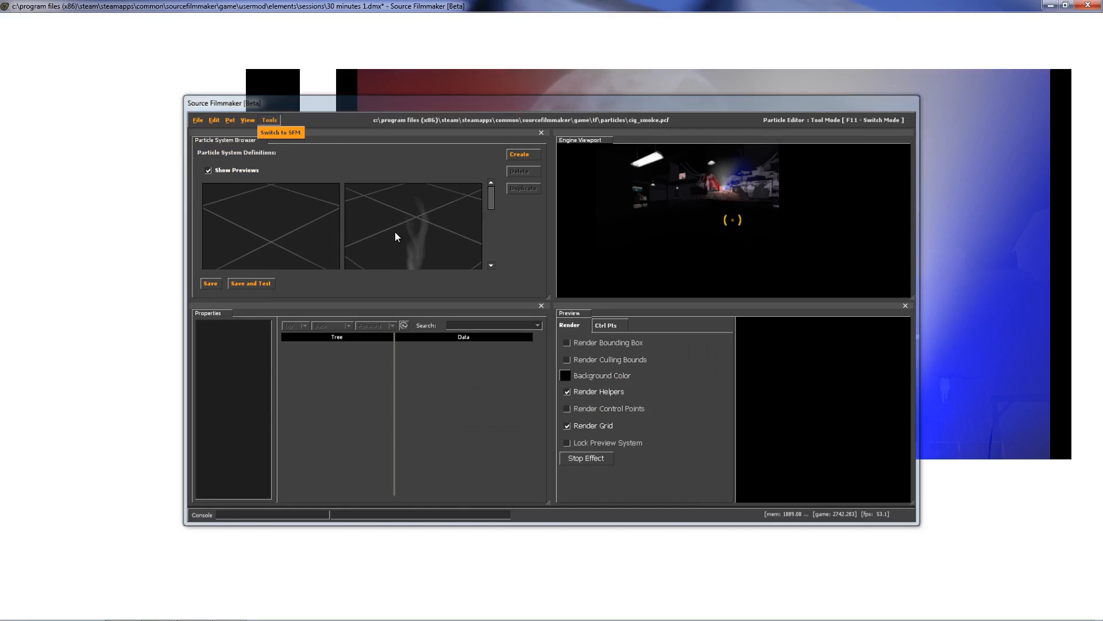
right_click(58, 318)
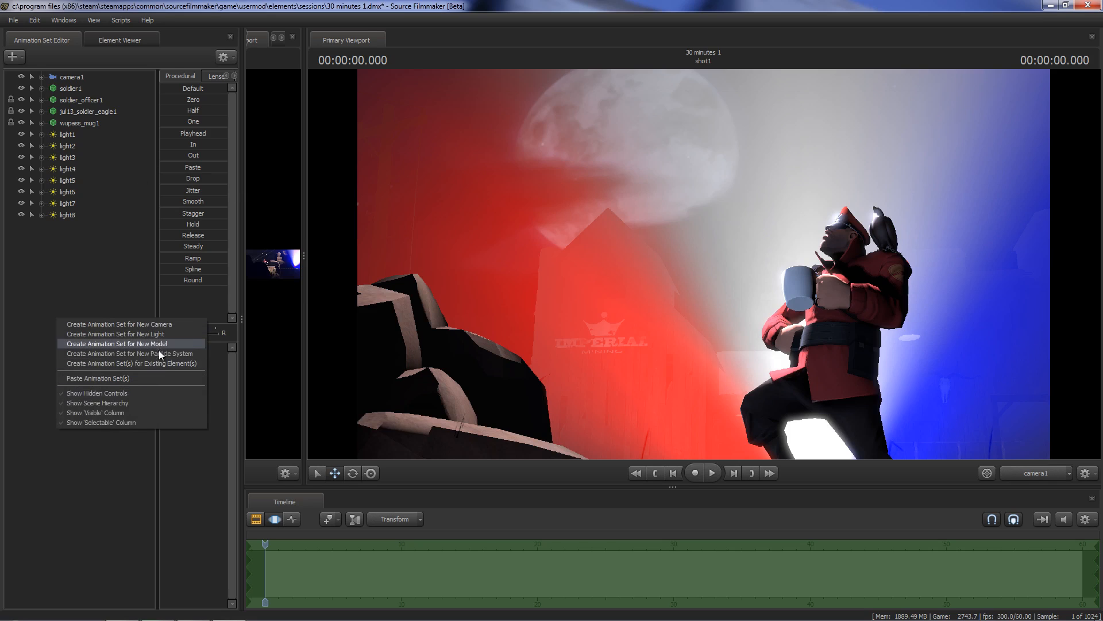
click(160, 356)
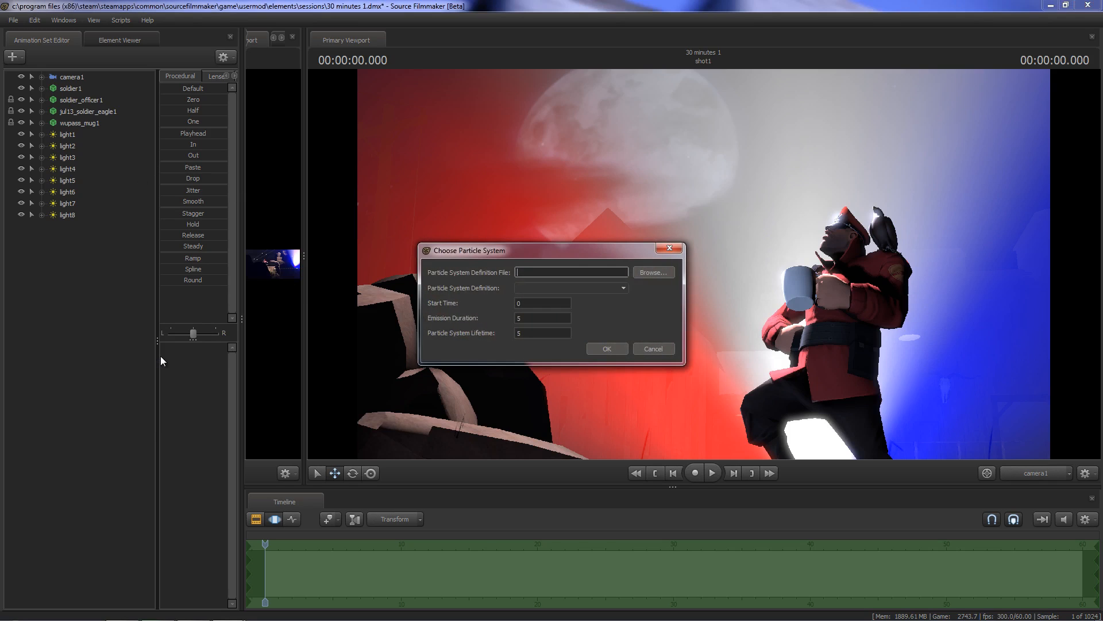
click(669, 274)
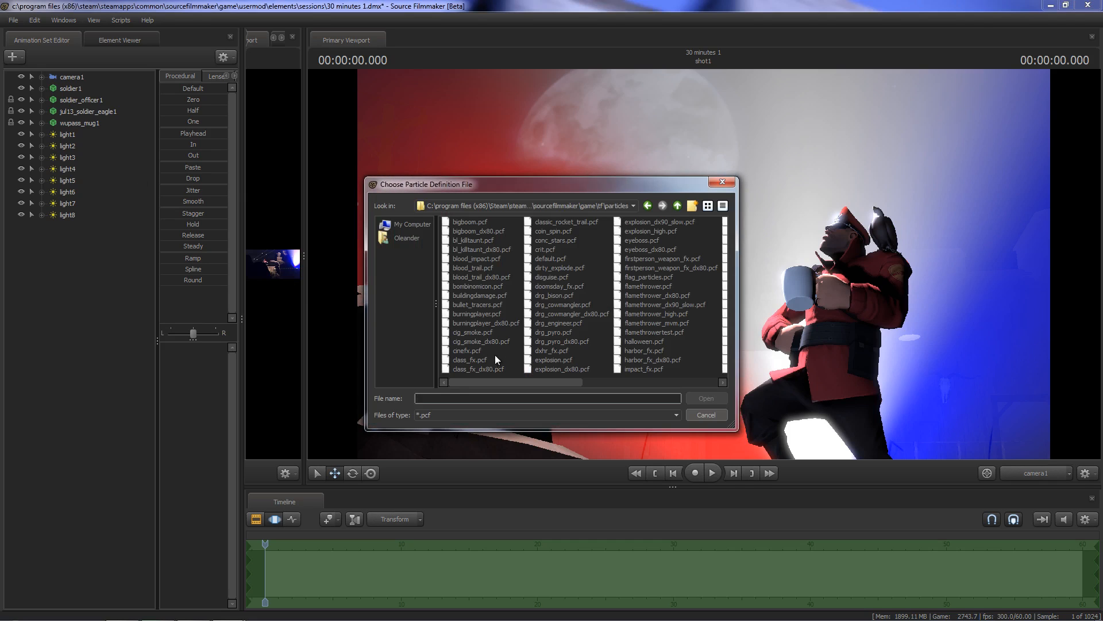
double_click(482, 332)
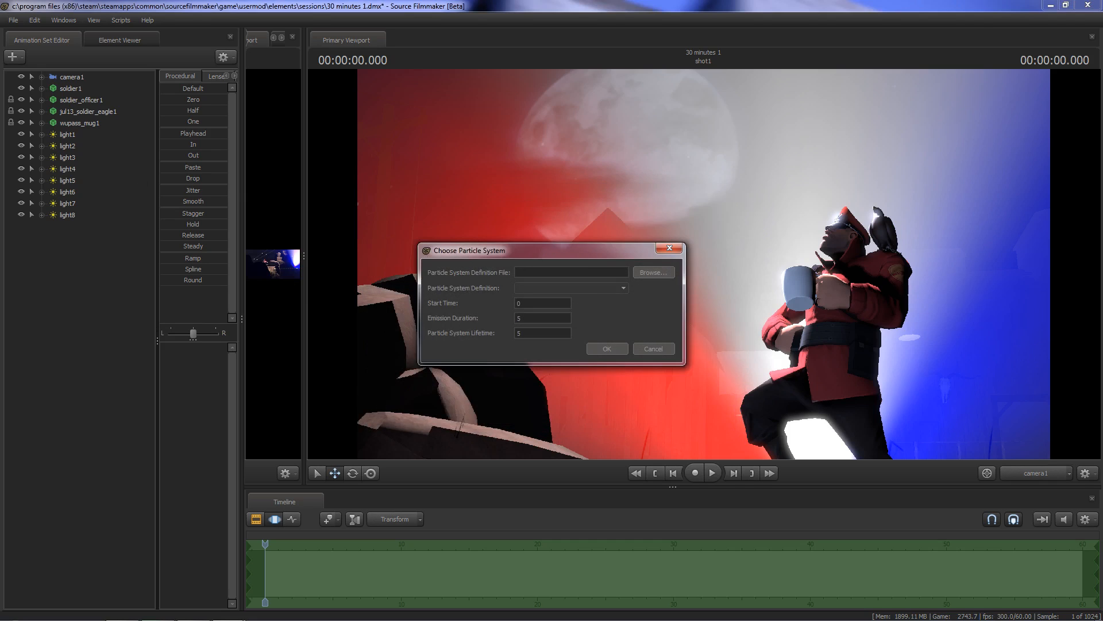
click(612, 288)
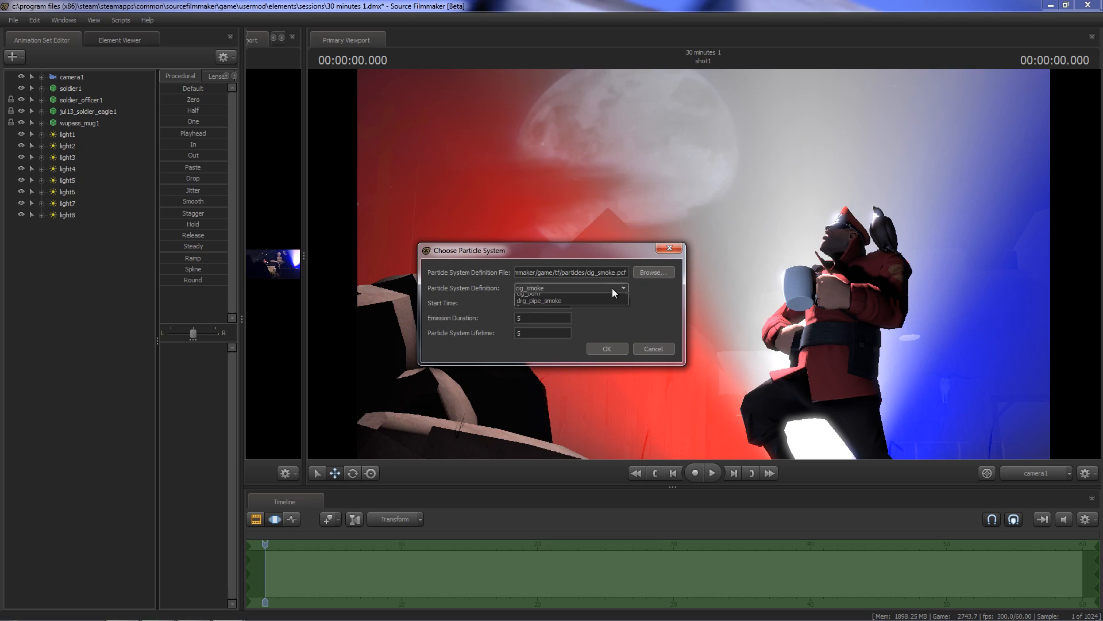
click(553, 313)
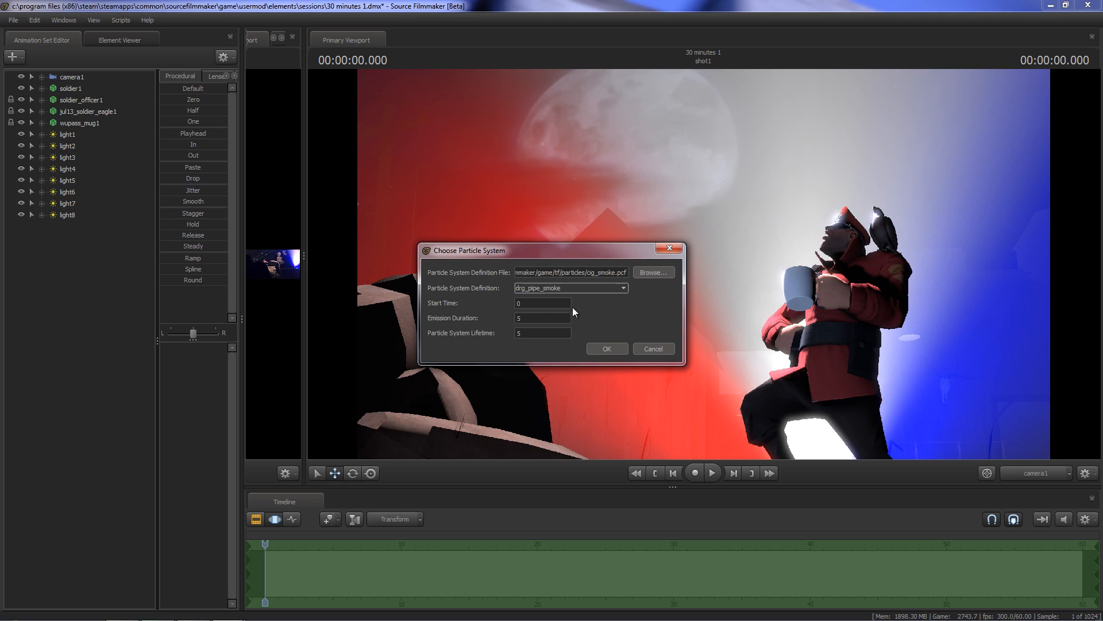
- Create the pipe smoke particle system with start time -5, emission duration 10 and particle system lifetime 5
click(555, 303)
text(-5)
key(Tab)
text(10)
key(Tab)
text(5)
click(607, 348)
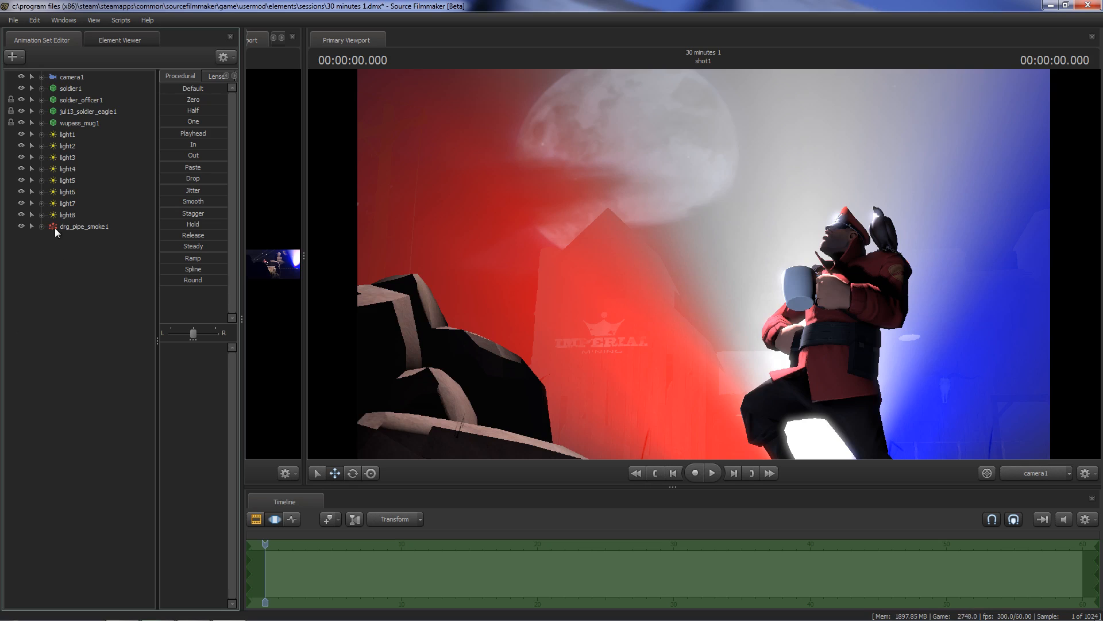
- Lock the pipe smoke's controlPoint0 to the weapon_bone of wupass_mug1 and zero its offset to snap it to the mug
key(ctrl)
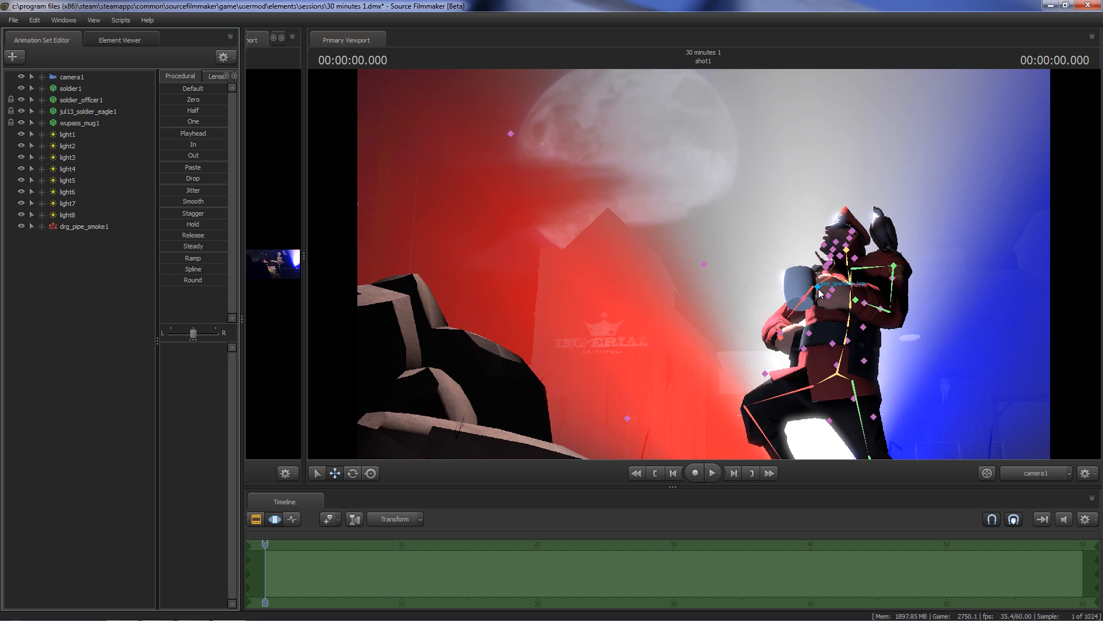
click(41, 226)
click(52, 237)
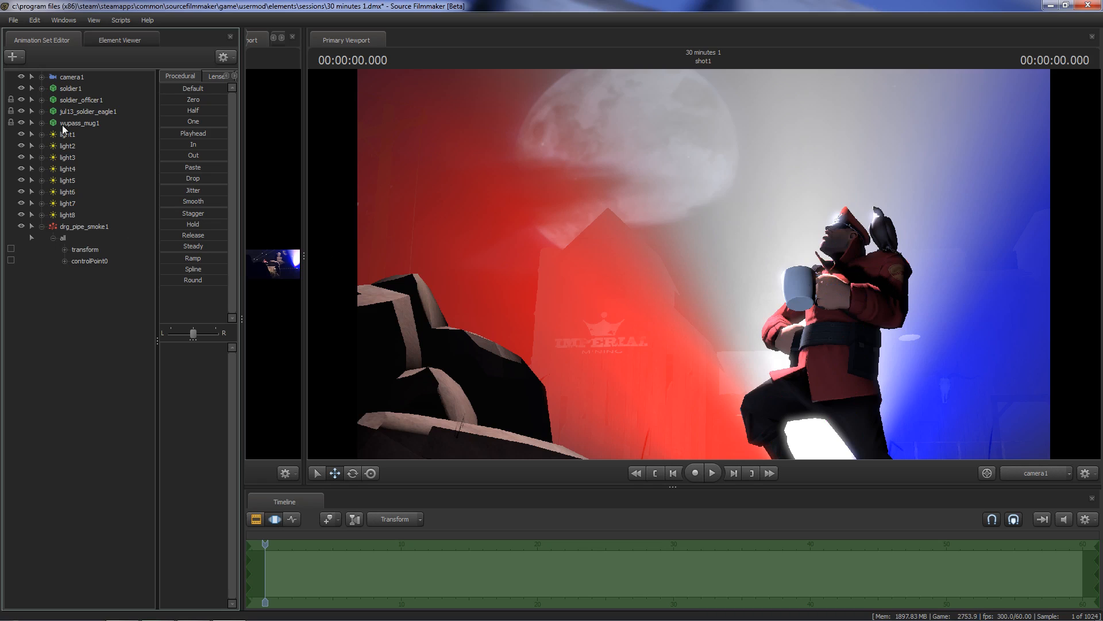
click(40, 123)
click(53, 147)
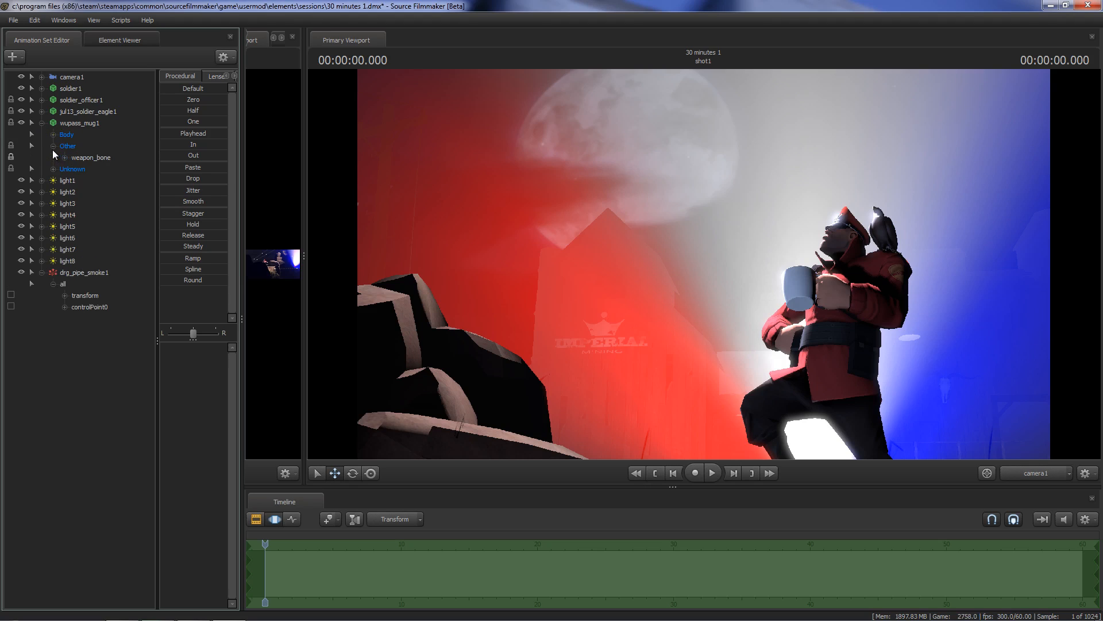
click(80, 157)
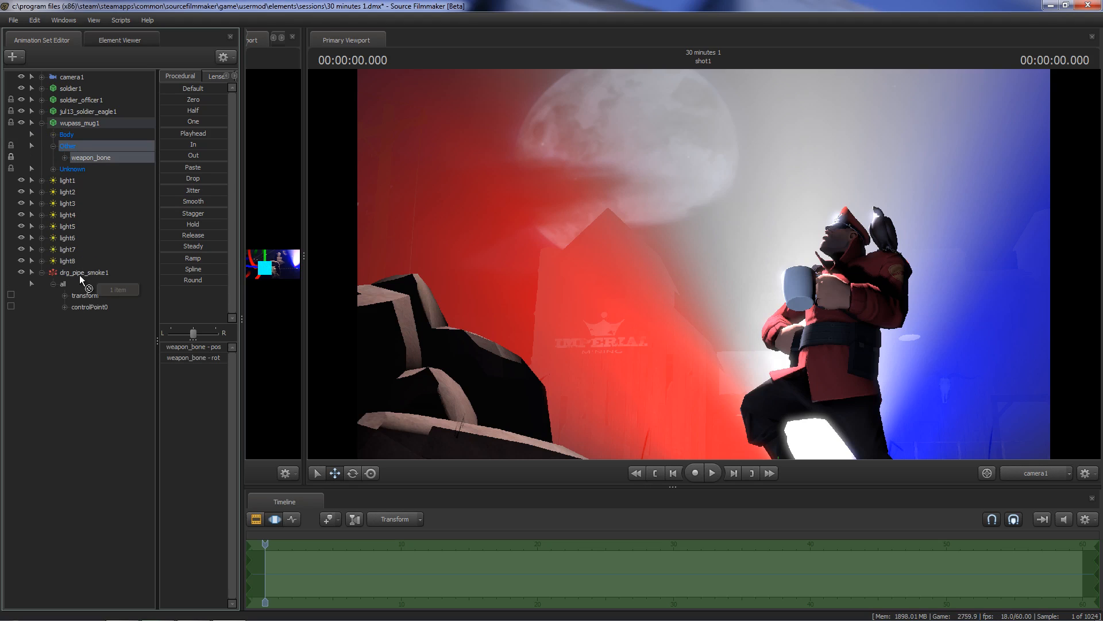
click(84, 306)
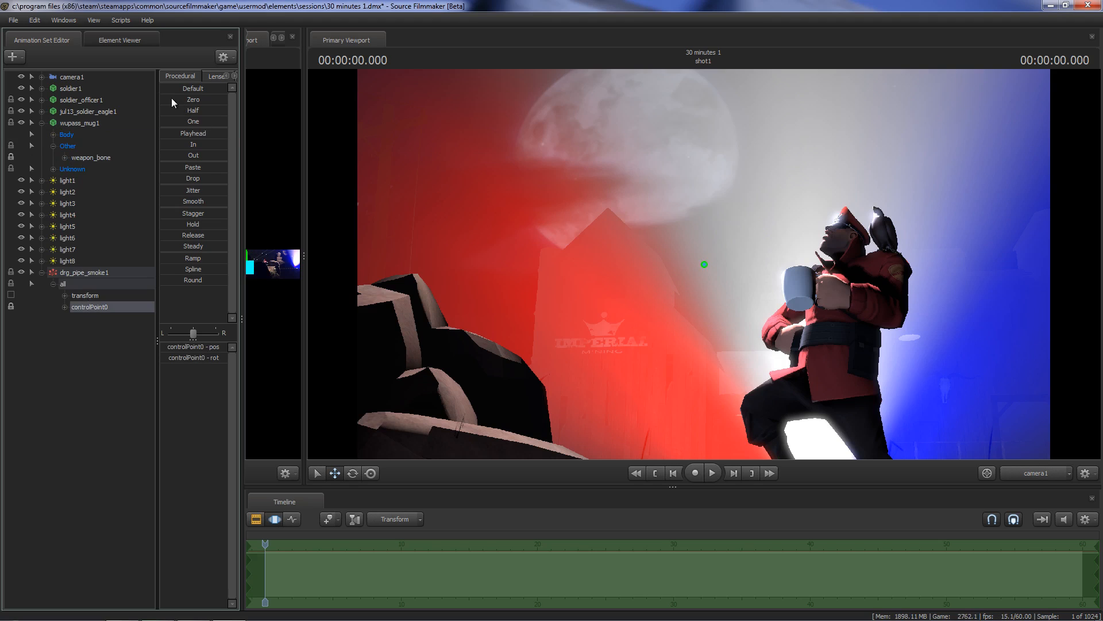
click(193, 99)
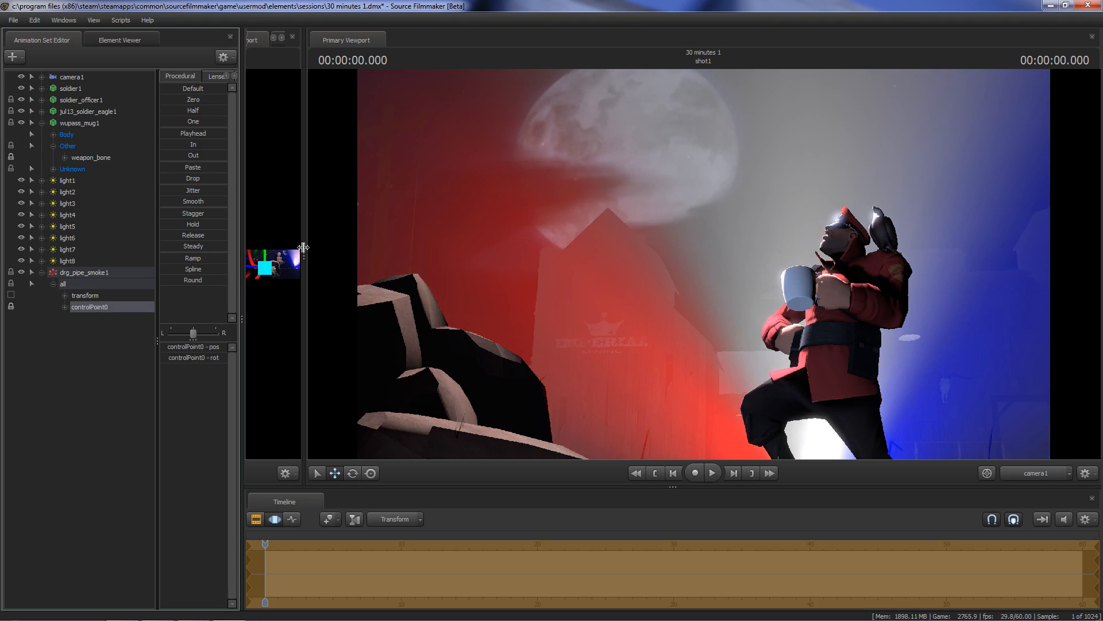
- Move the pipe smoke's controlPoint0 up from the Soldier's feet to the mug in the work camera view
drag(323, 261, 600, 272)
drag(441, 297, 431, 265)
key(w)
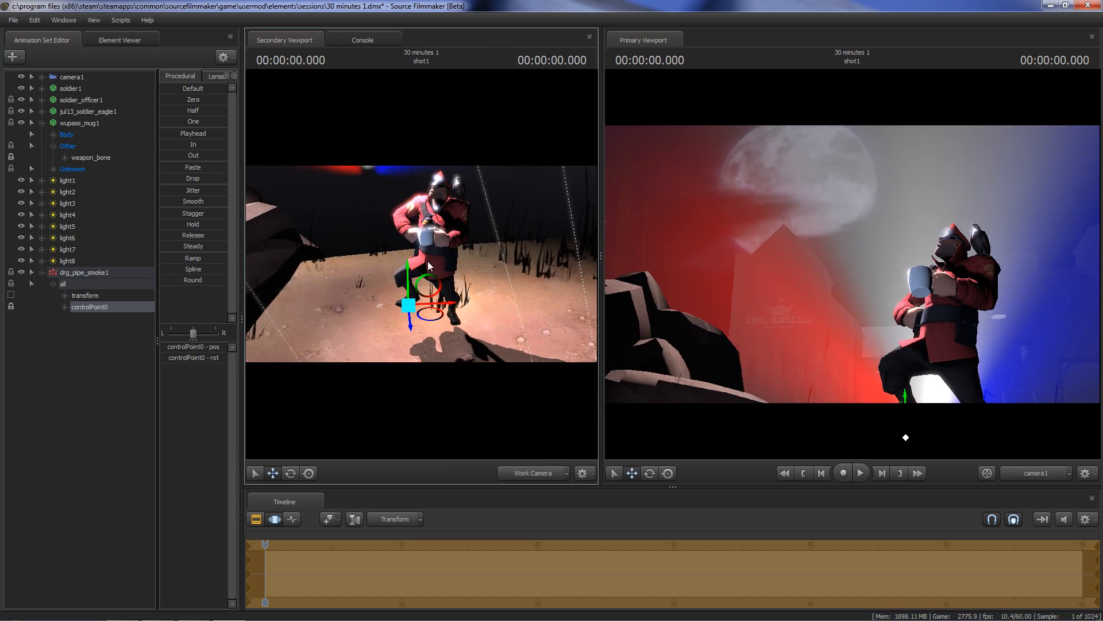
drag(410, 309, 428, 239)
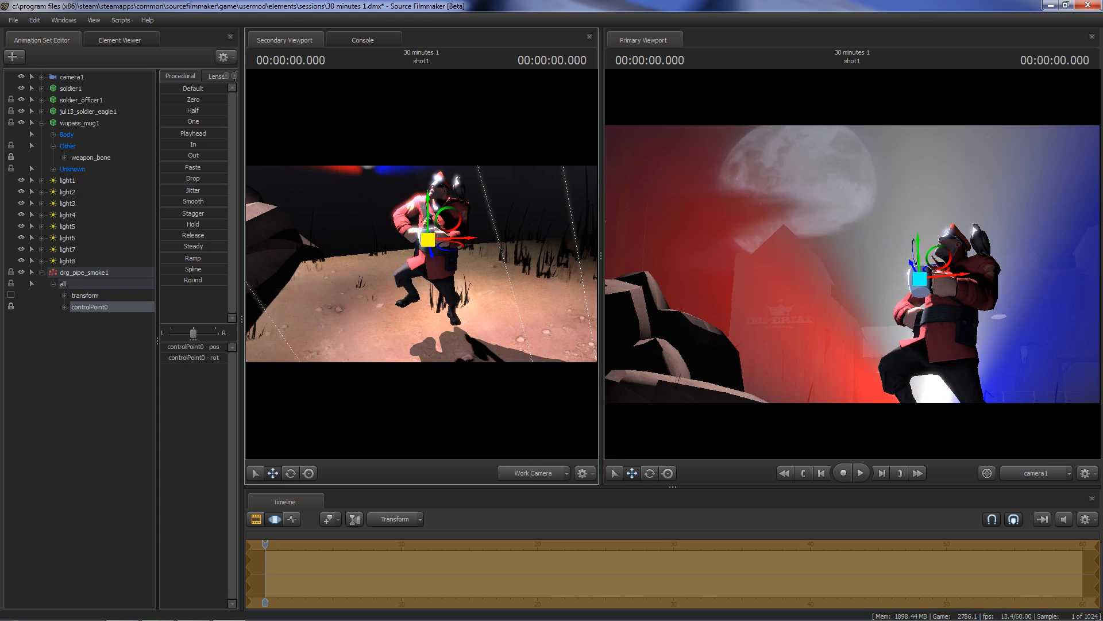
- View the mug up close and raise controlPoint0 vertically toward the mug's opening so the smoke rises from it
drag(361, 310, 447, 267)
key(w)
key(a)
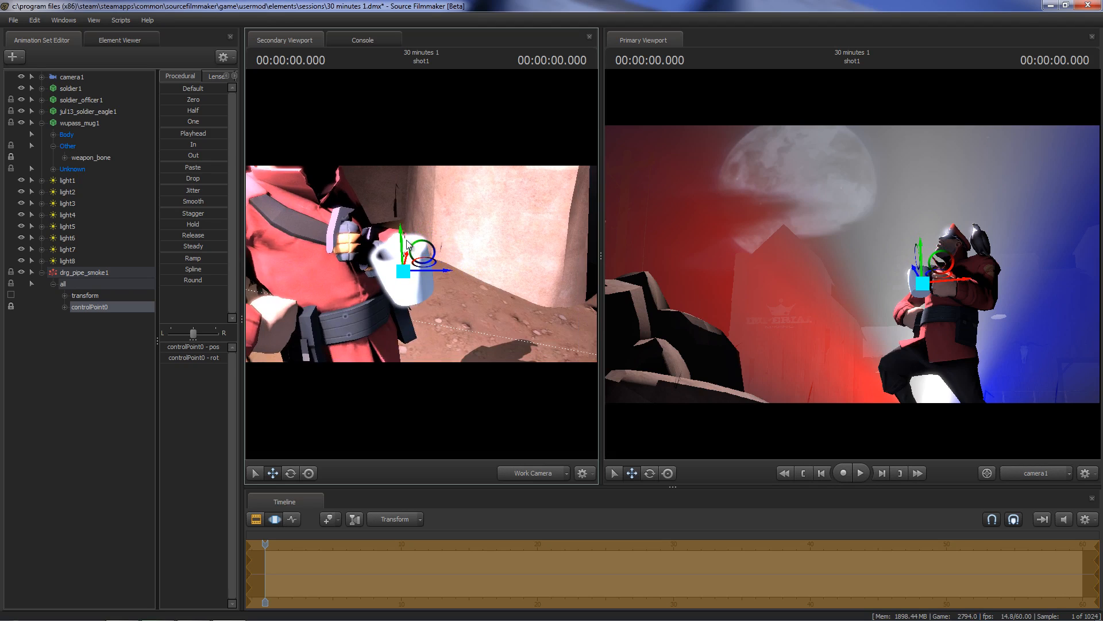
drag(402, 243, 403, 235)
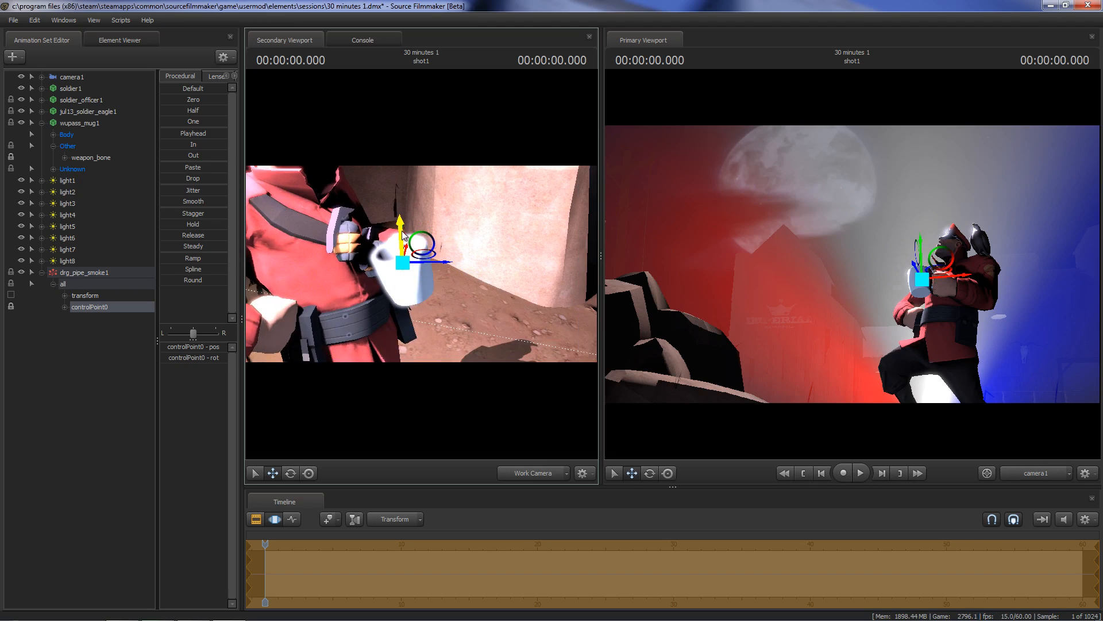
click(88, 400)
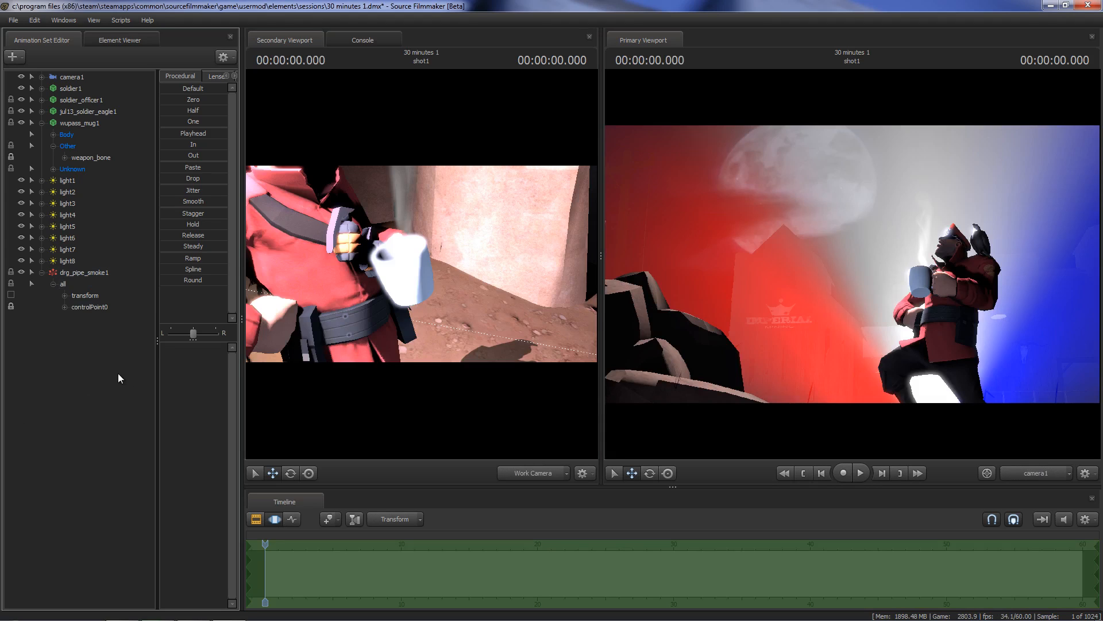
- Nudge controlPoint0 sideways away from the Soldier to align the smoke with the mug in the camera1 view, then collapse drg_pipe_smoke1
drag(598, 254, 486, 276)
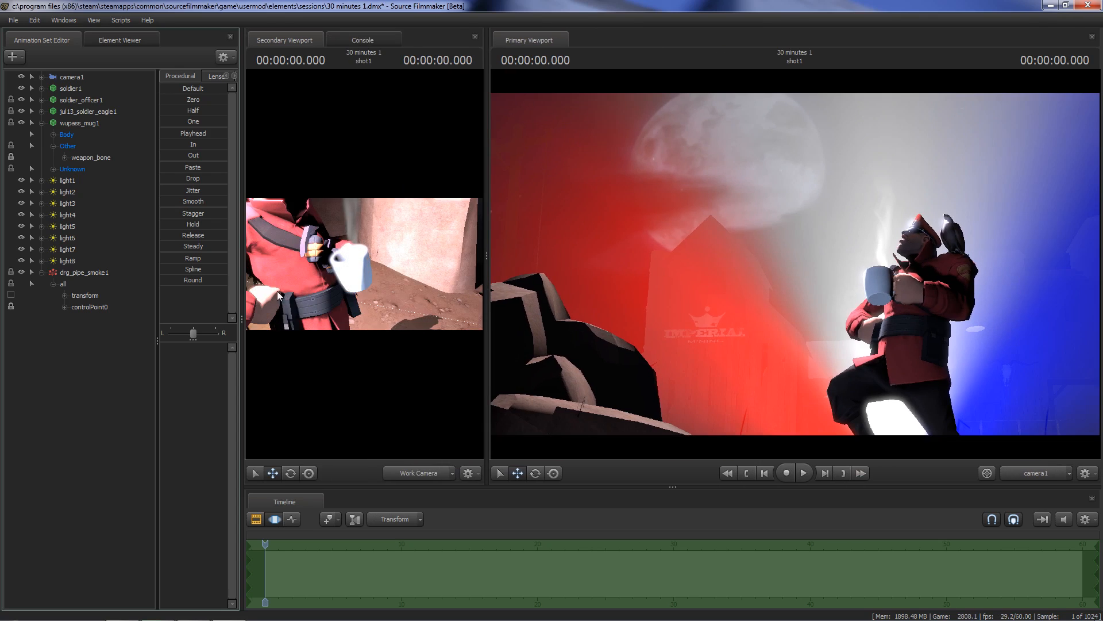
click(76, 272)
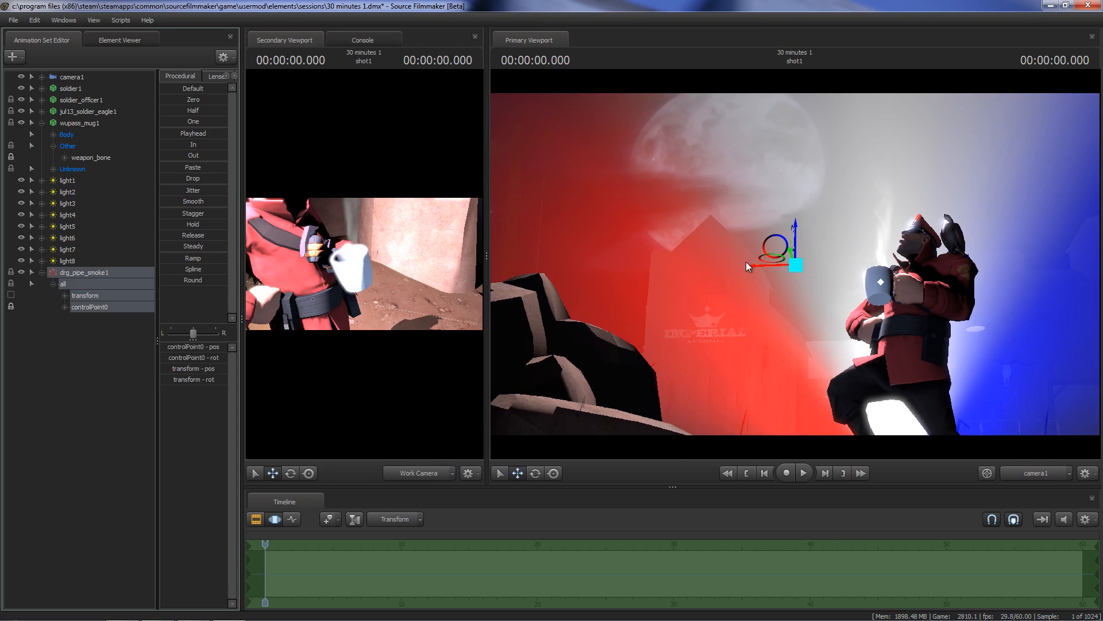
click(125, 307)
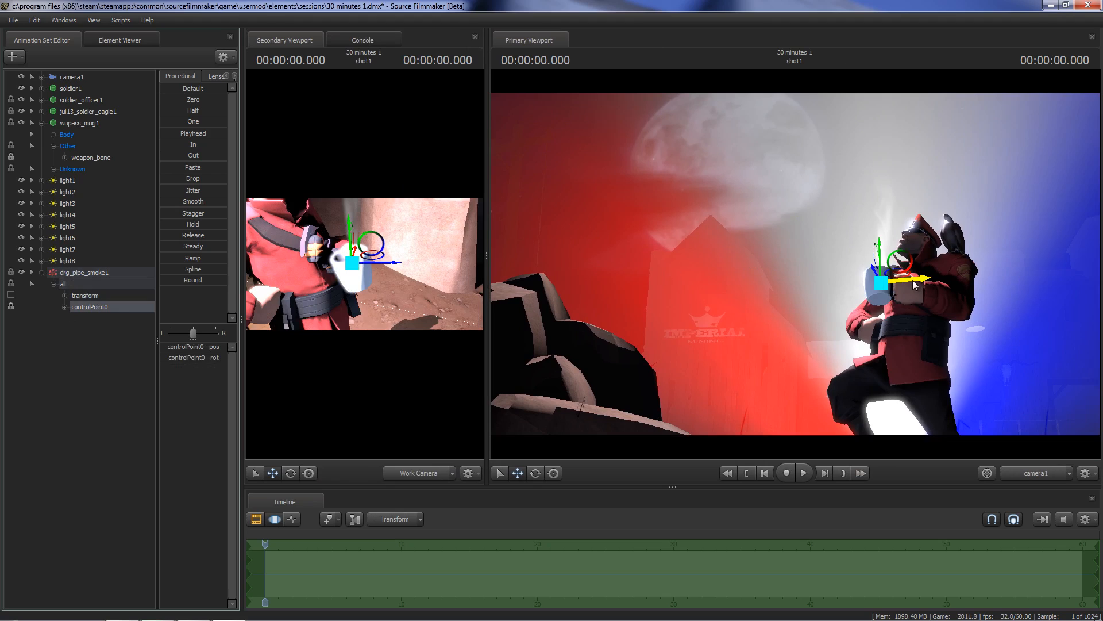
drag(913, 284, 910, 284)
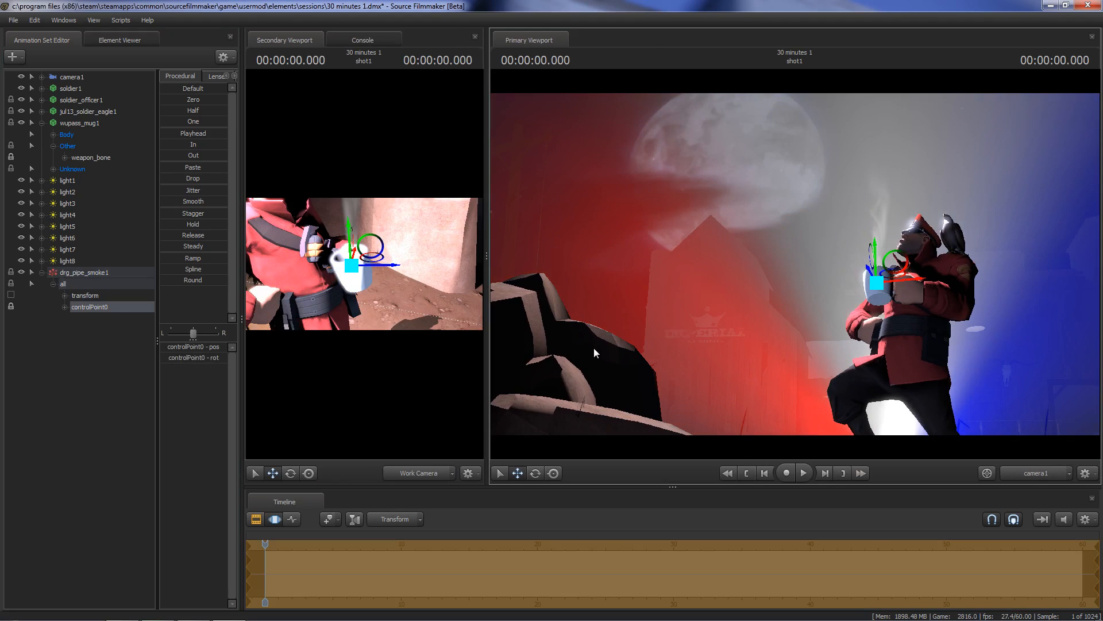
click(65, 374)
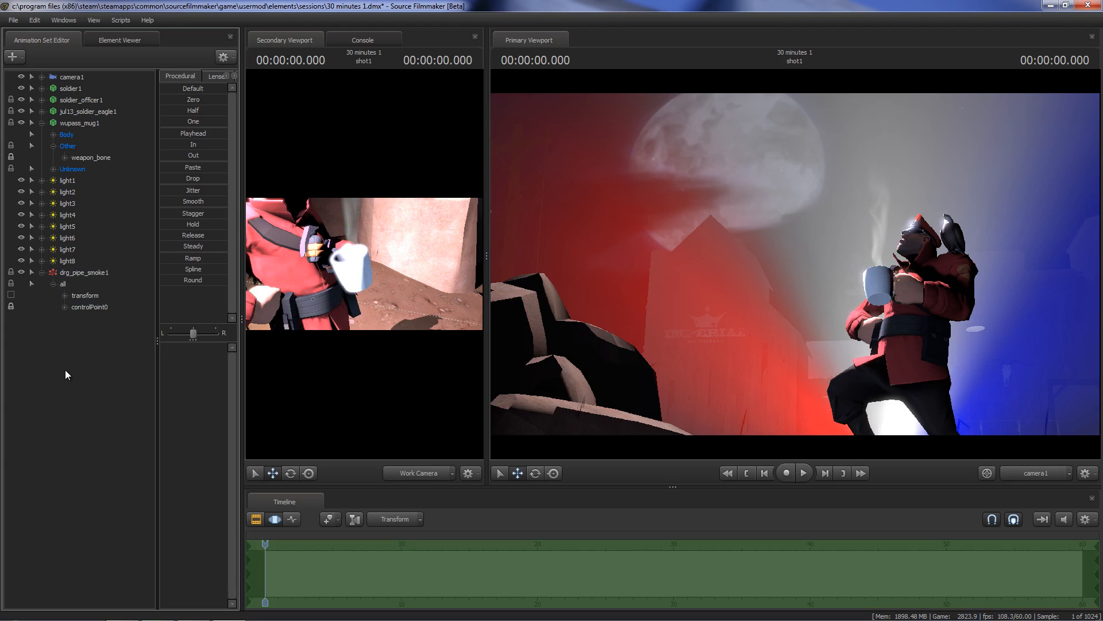
click(42, 272)
- Expand camera1's controls and remap the focalDistance slider range with a new maximum
click(69, 78)
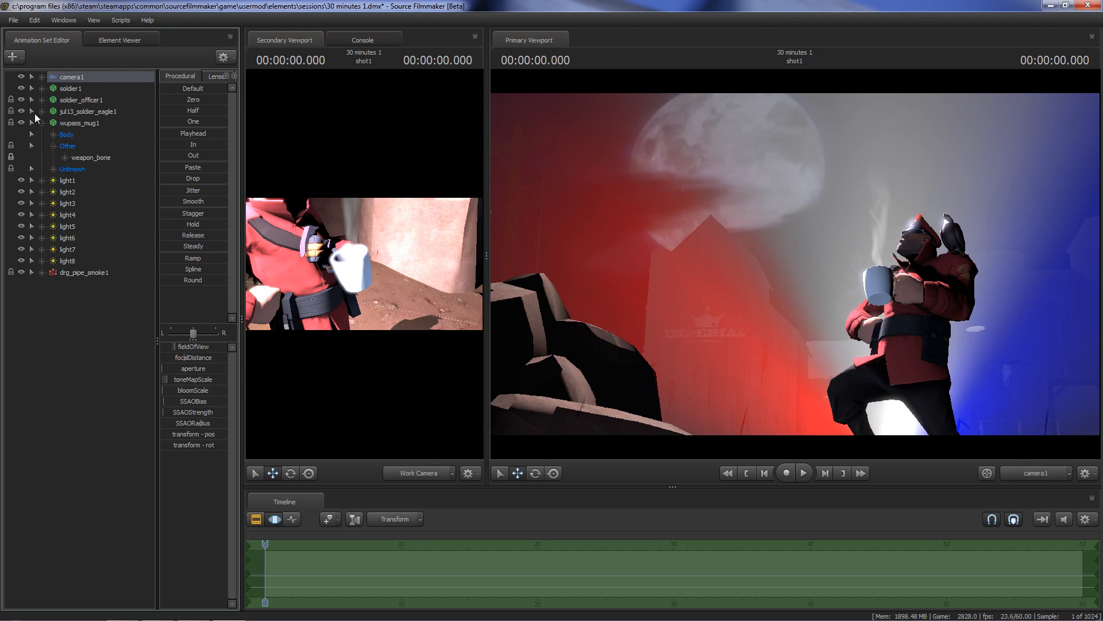
click(42, 73)
click(52, 88)
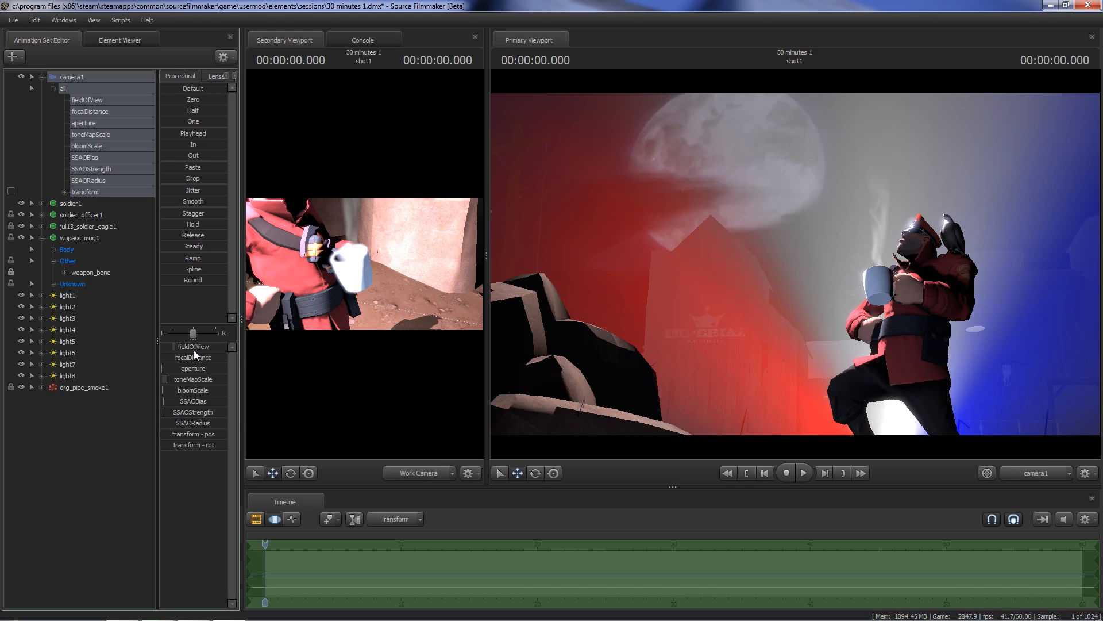
drag(181, 354, 211, 360)
right_click(211, 359)
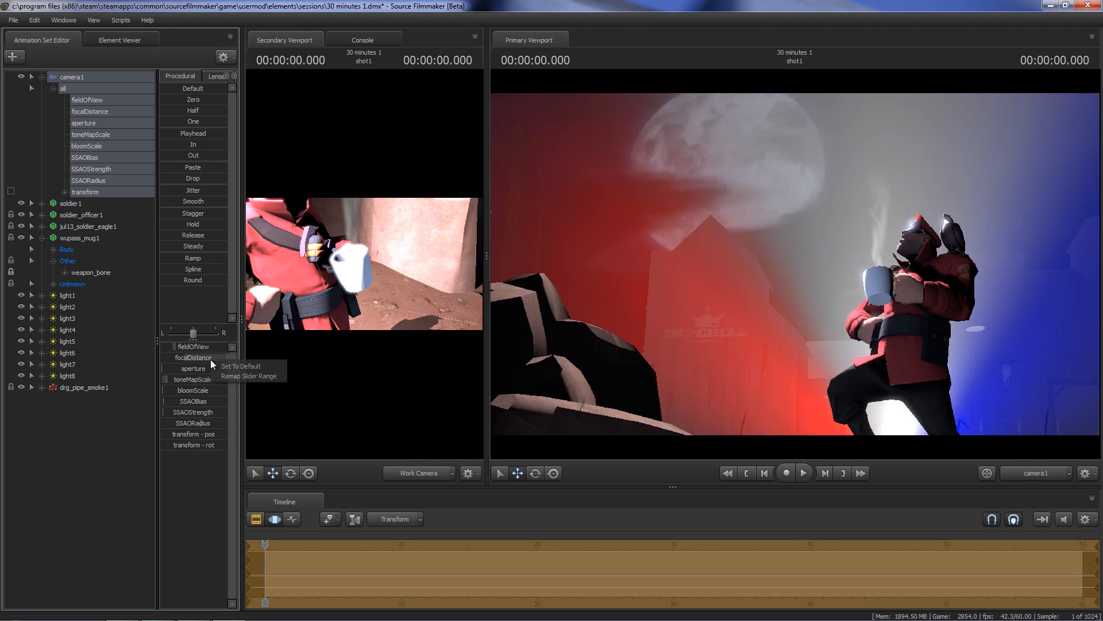
click(227, 374)
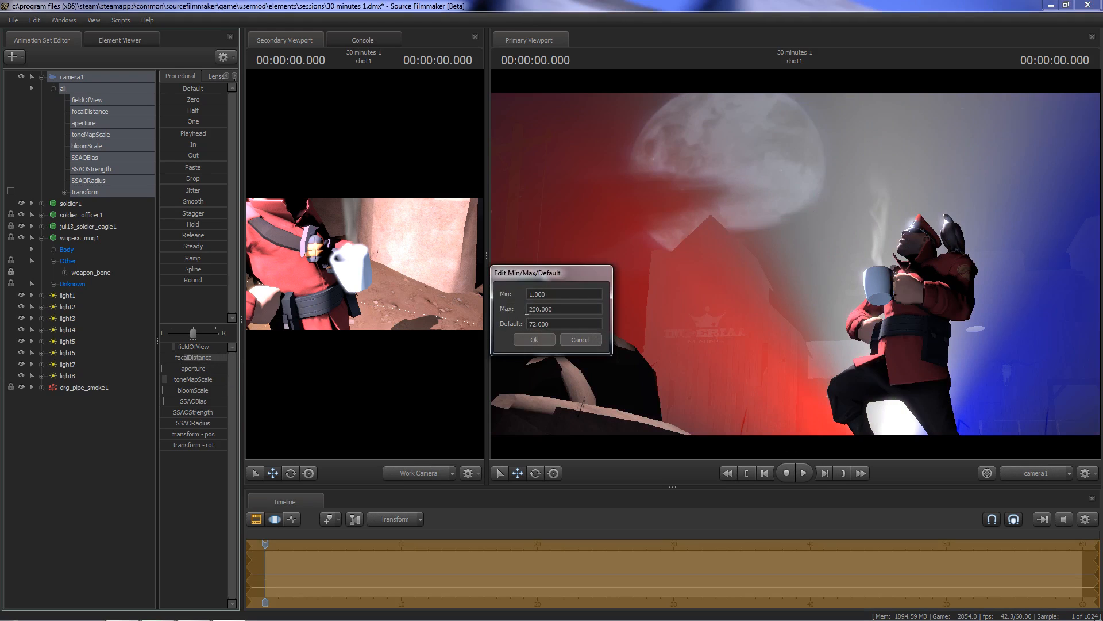
drag(537, 310, 529, 310)
text(40)
key(Return)
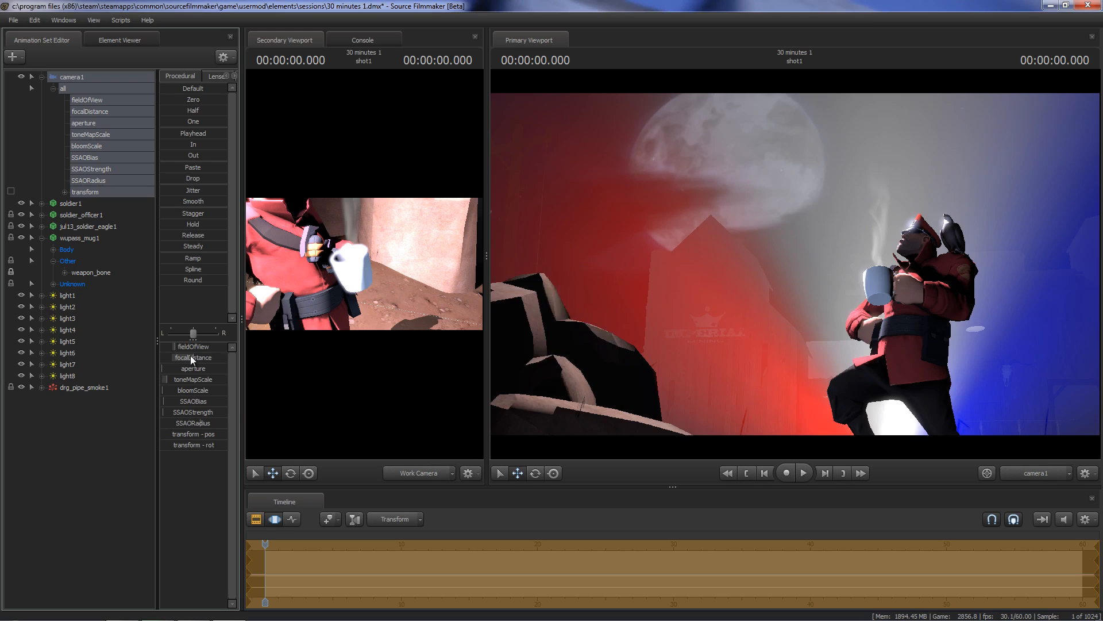
- Focus camera1 on the Soldier with focalDistance and increase the aperture to blur the background, previewing the refined render
drag(191, 355, 194, 356)
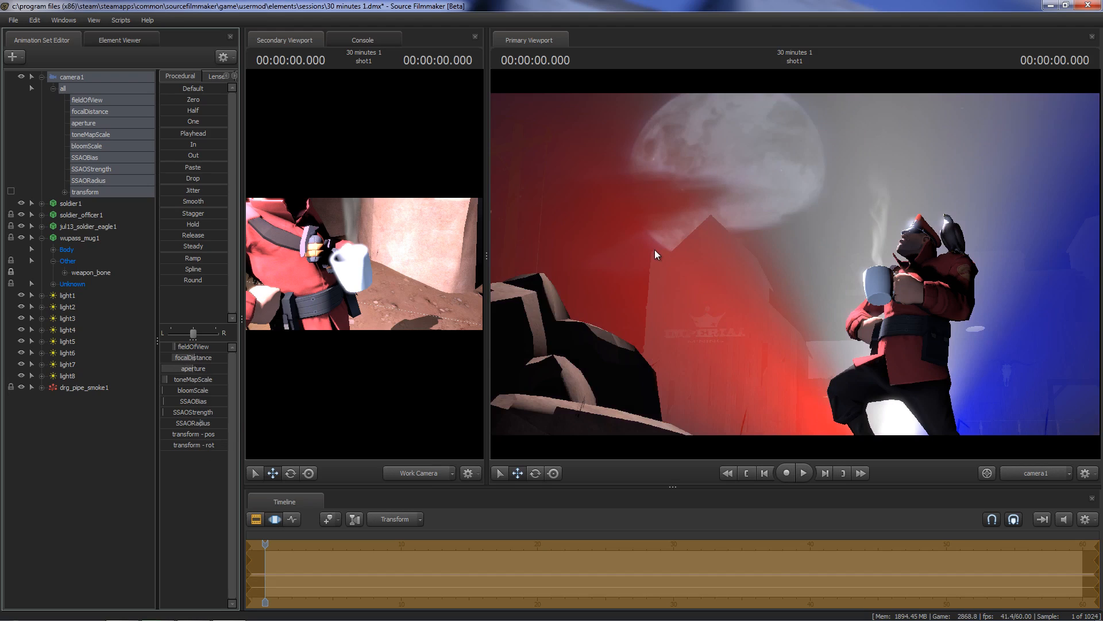
key(F2)
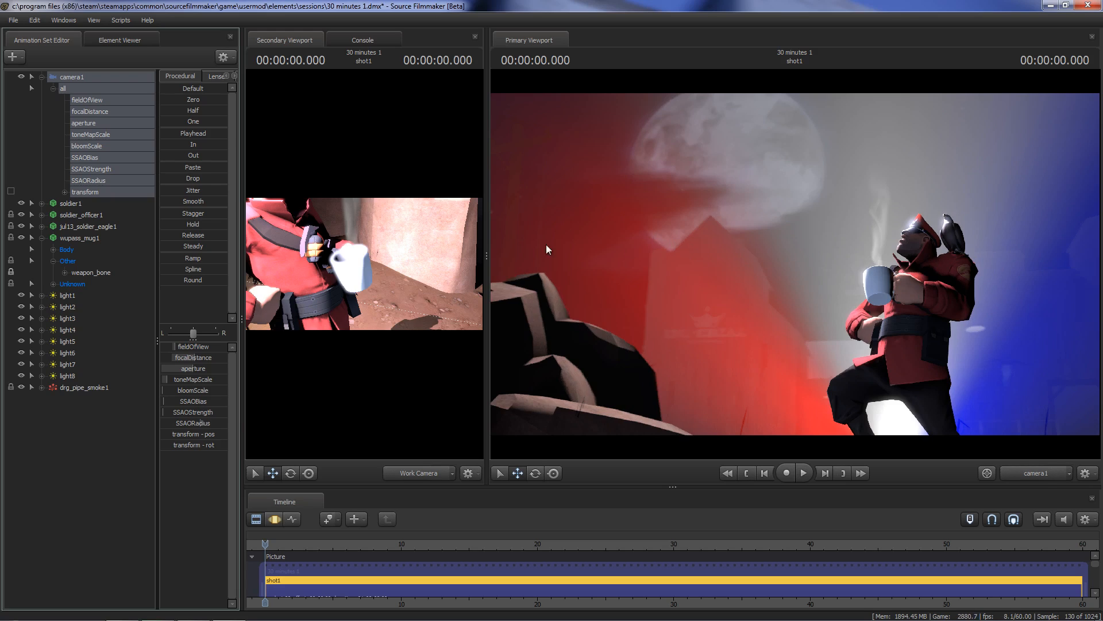
drag(487, 255, 278, 271)
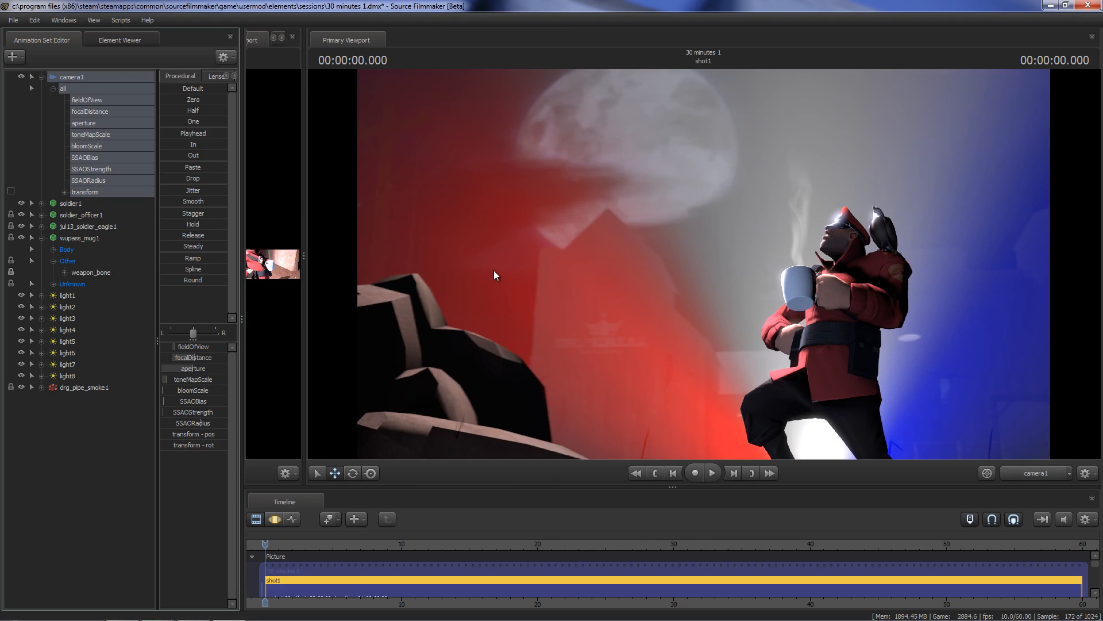
key(F3)
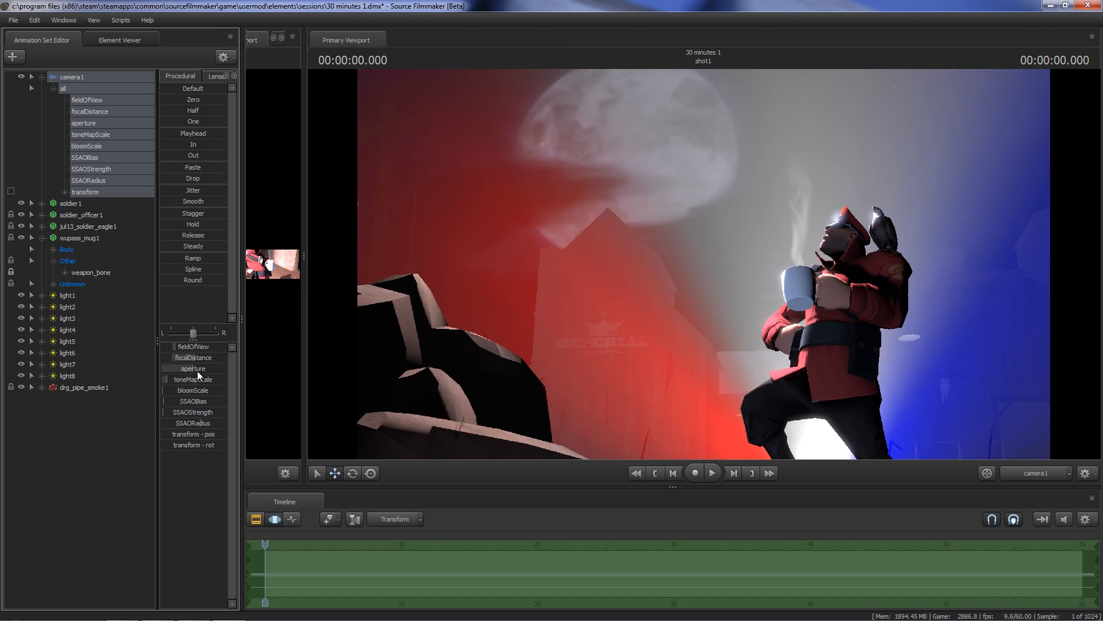
drag(191, 369, 205, 369)
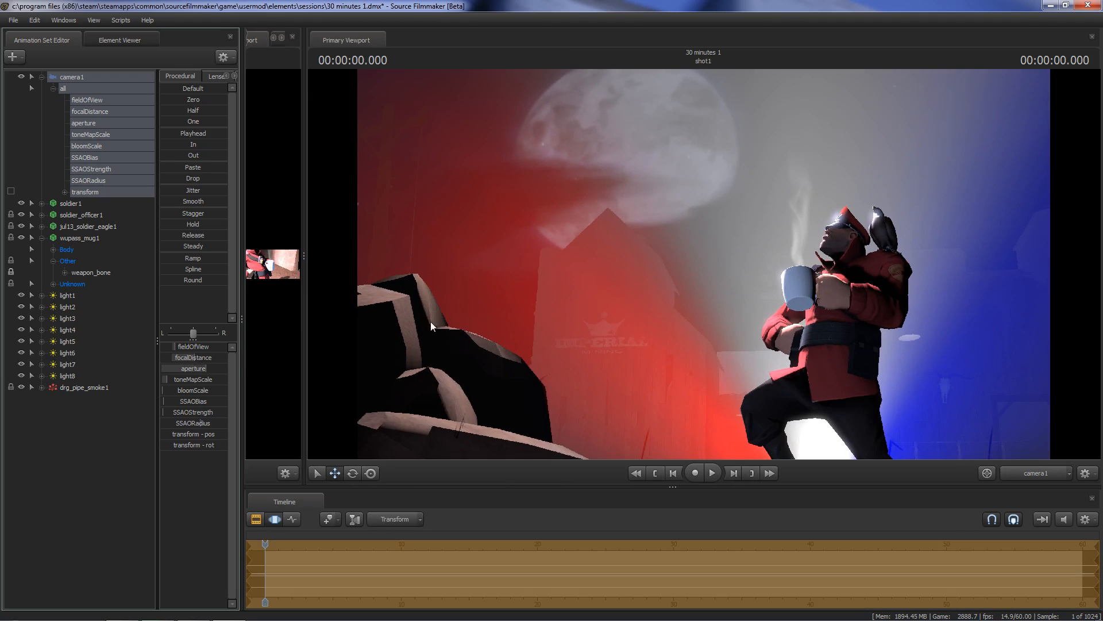
key(F2)
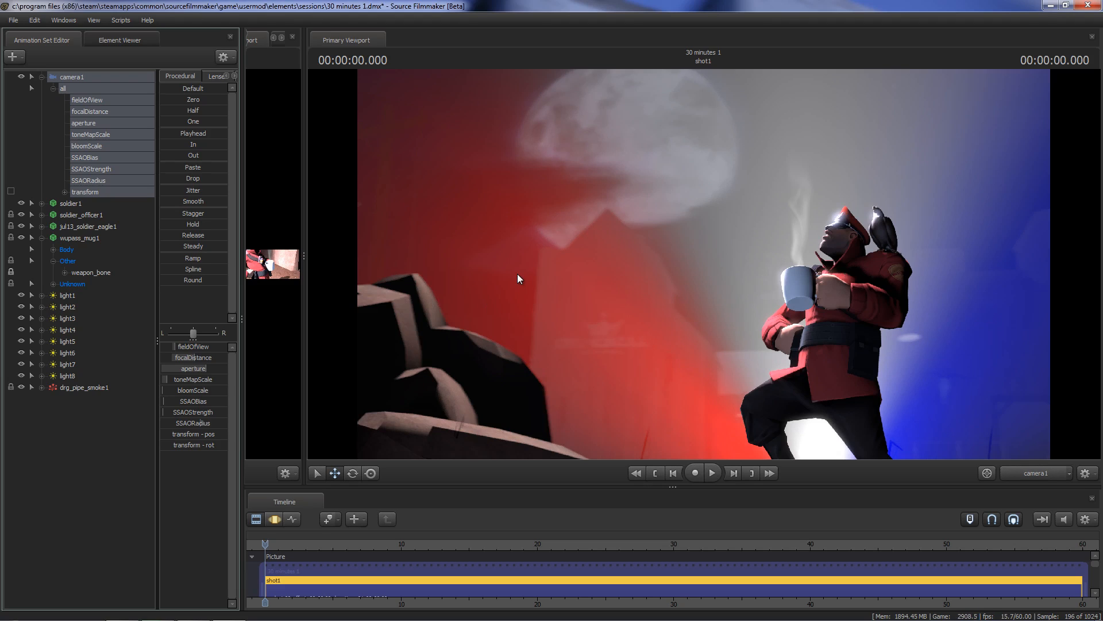
key(F3)
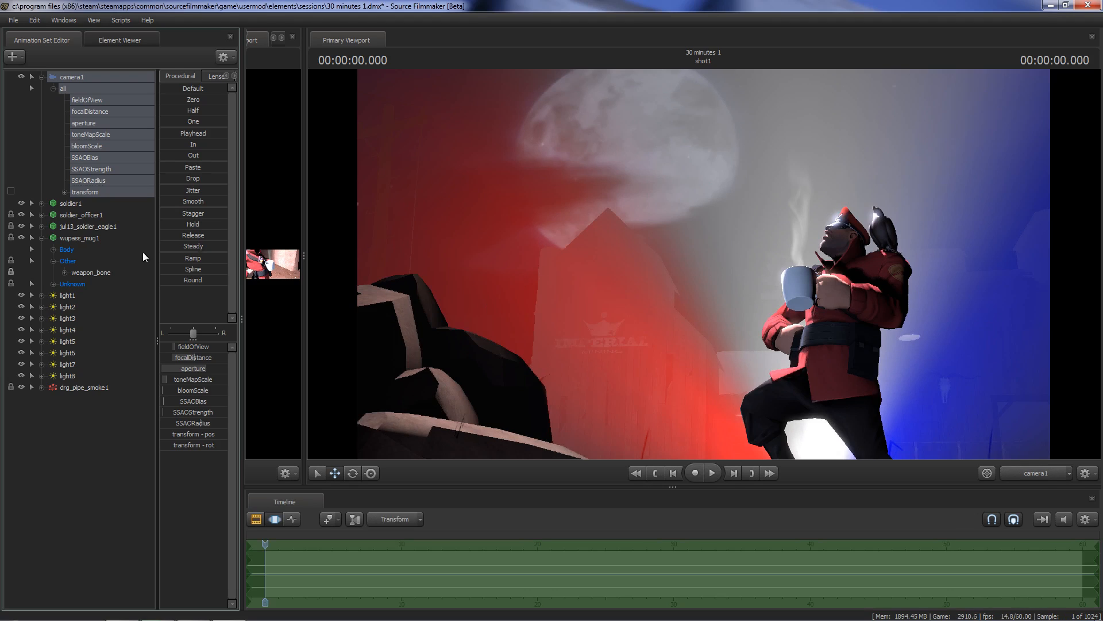
- Enable Ambient Occlusion and Show Ambient Occlusion in the primary viewport's progressive refinement settings
drag(322, 260, 449, 262)
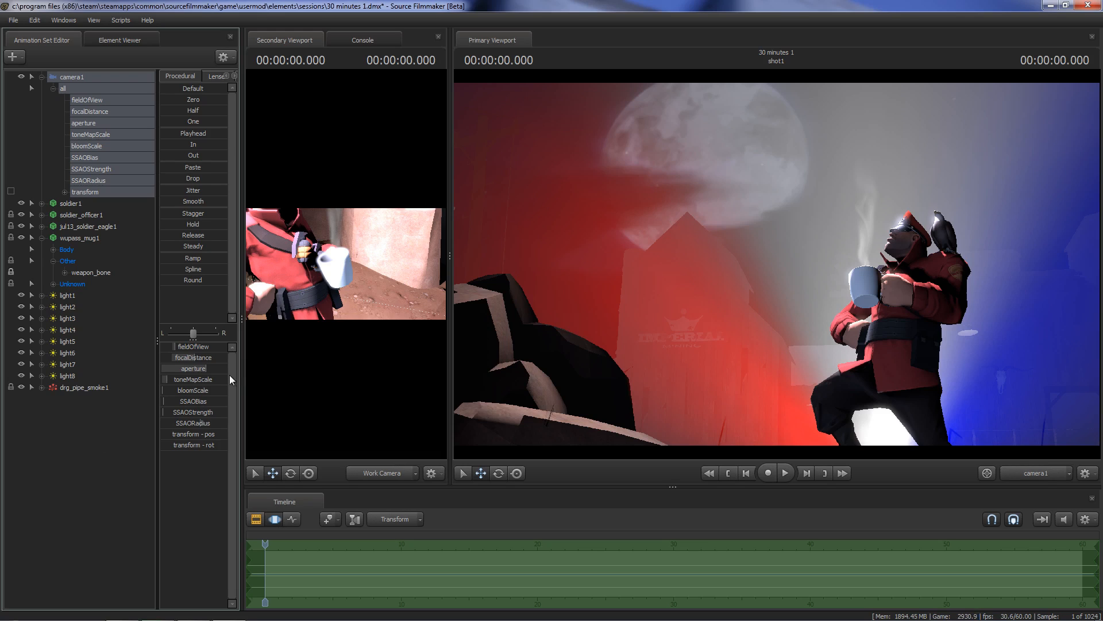
right_click(654, 218)
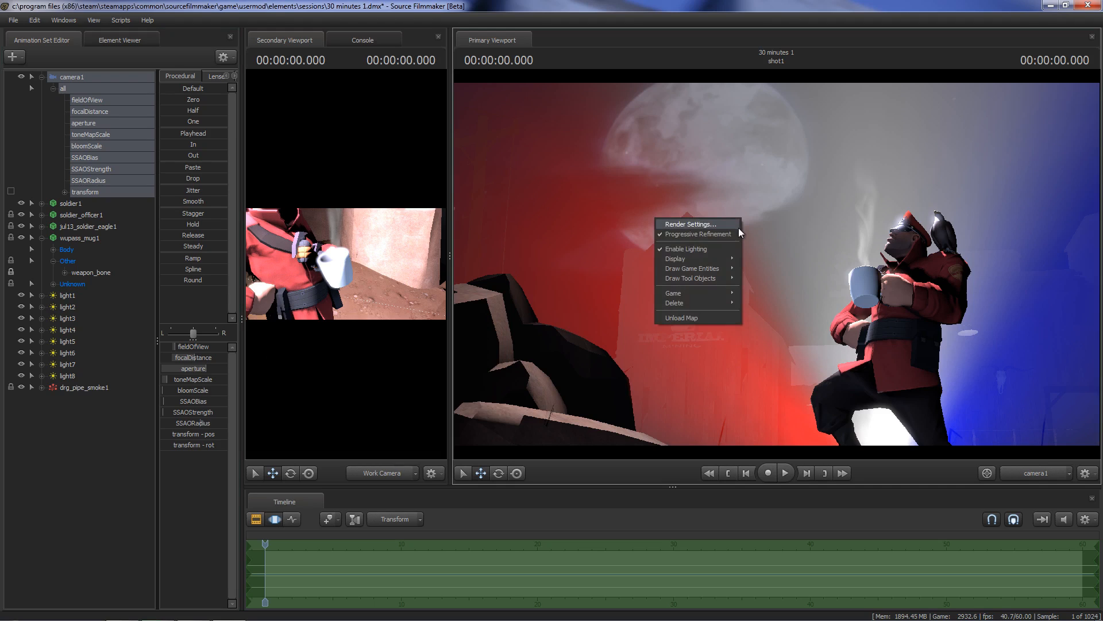
click(715, 227)
click(476, 320)
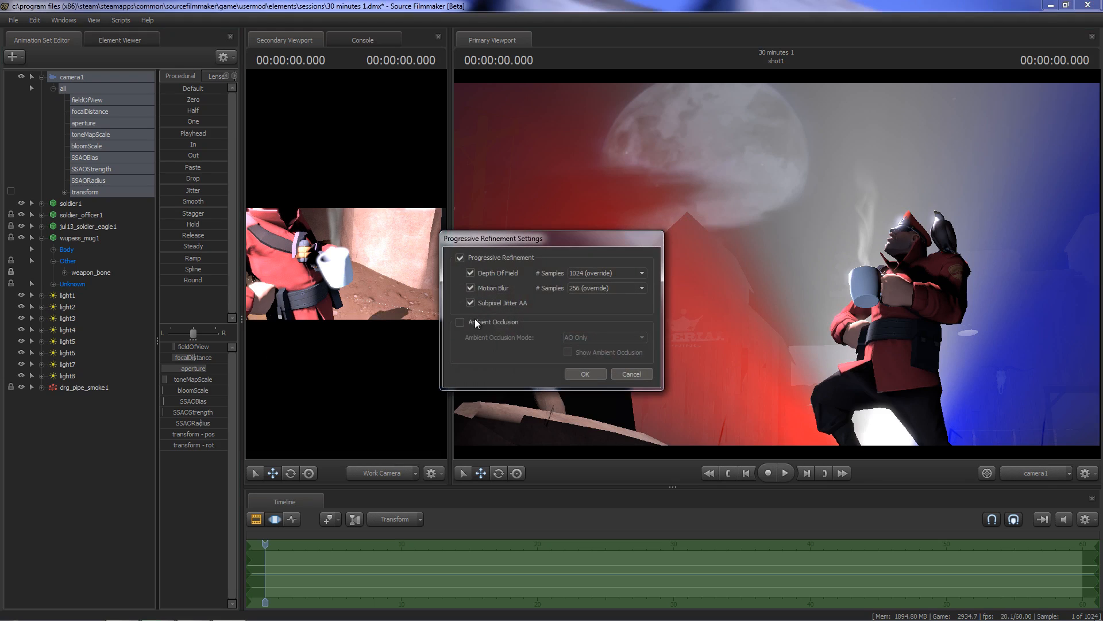
click(568, 352)
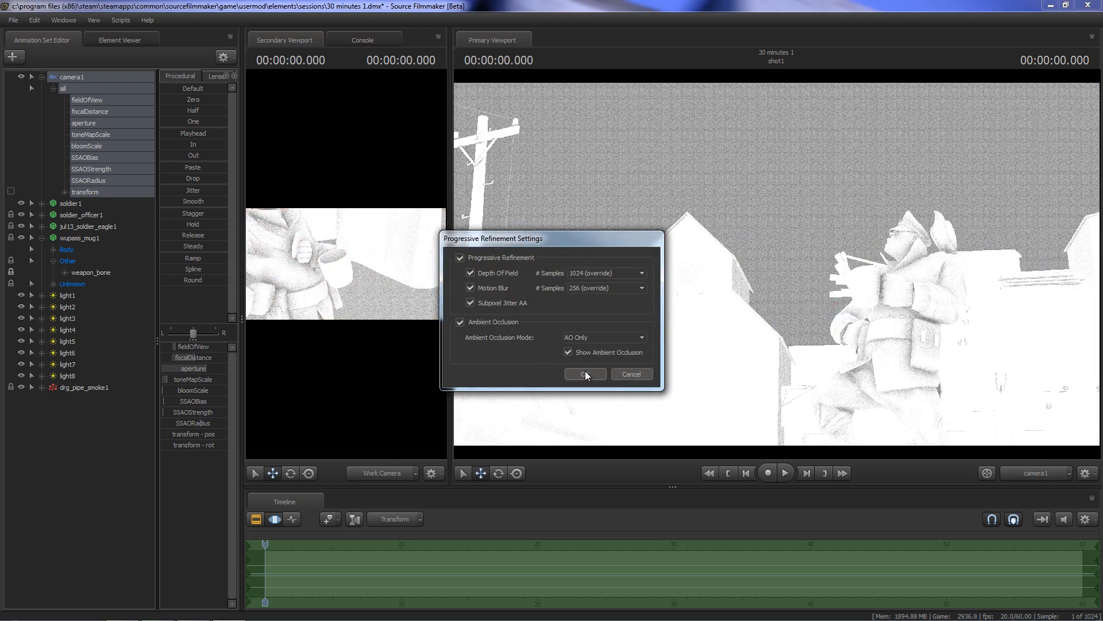
click(585, 373)
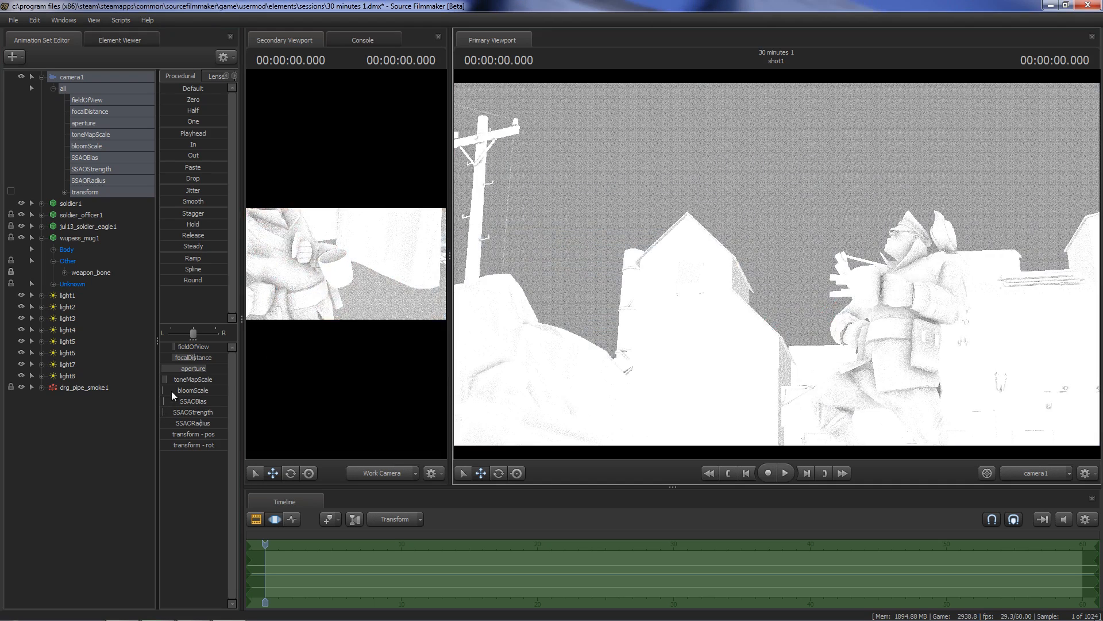
- Increase camera1's SSAOBias, SSAOStrength and SSAORadius to sharpen the Soldier's contact shadows, and preview the refined ambient occlusion pass
drag(169, 402, 189, 402)
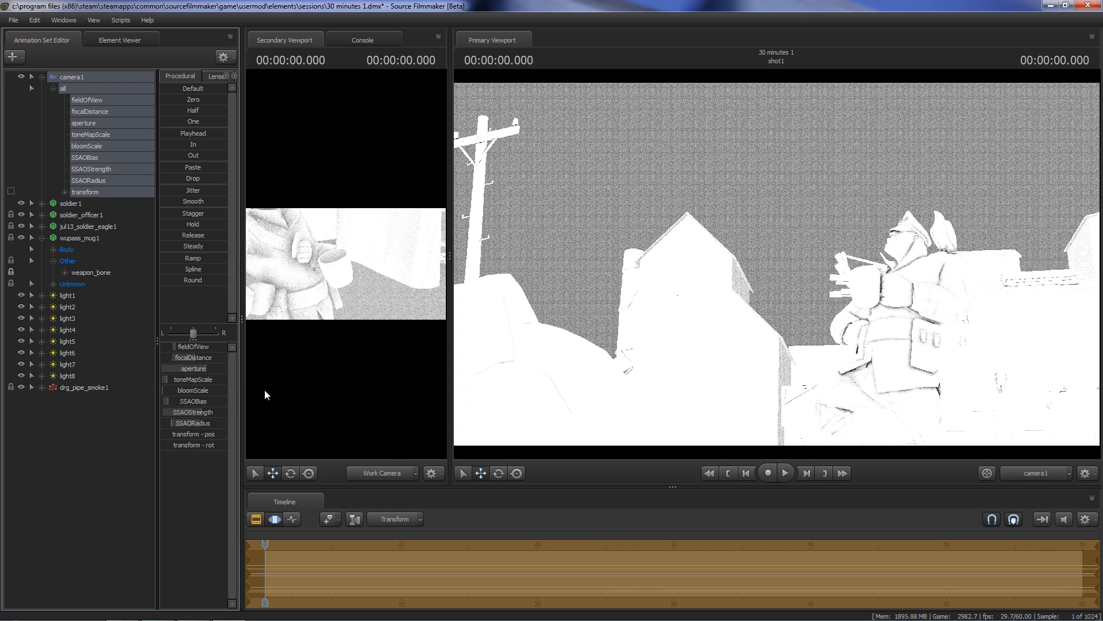
key(F3)
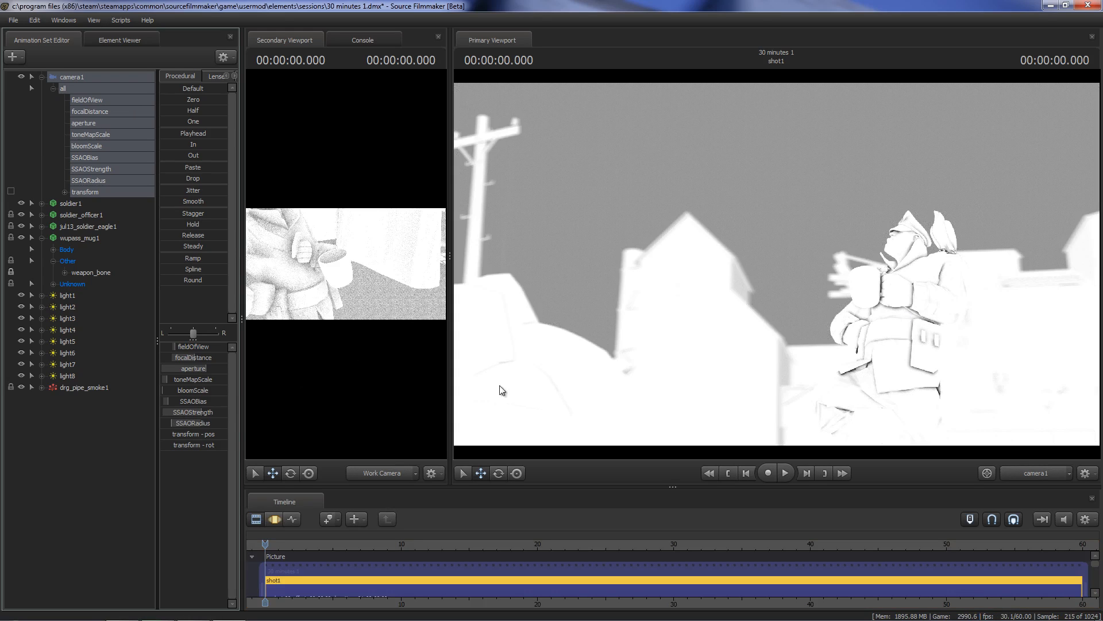
key(F3)
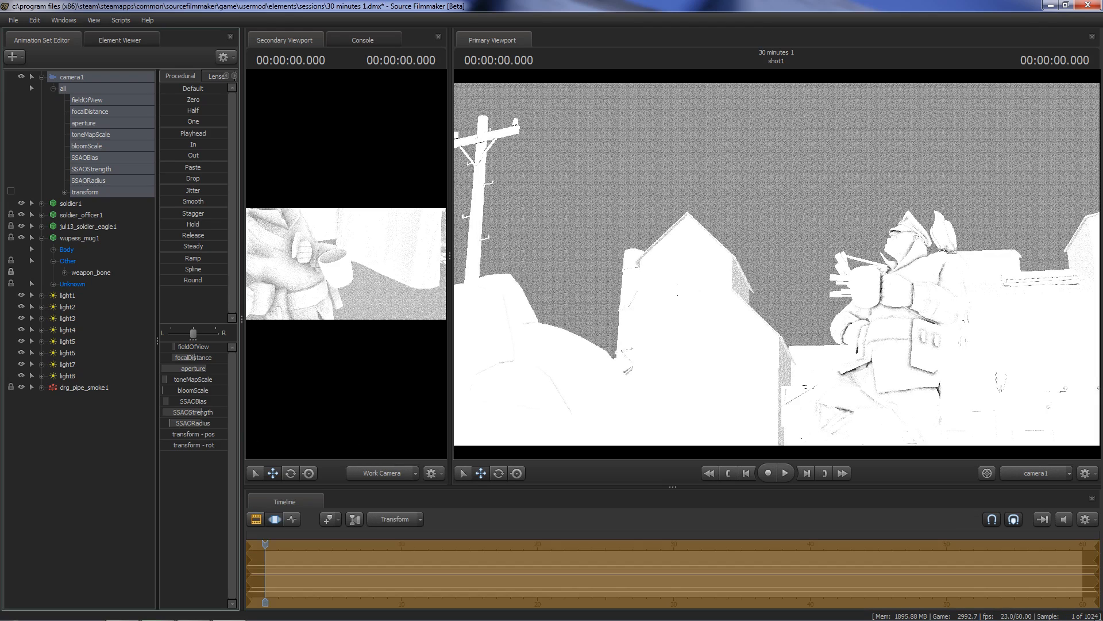
key(F2)
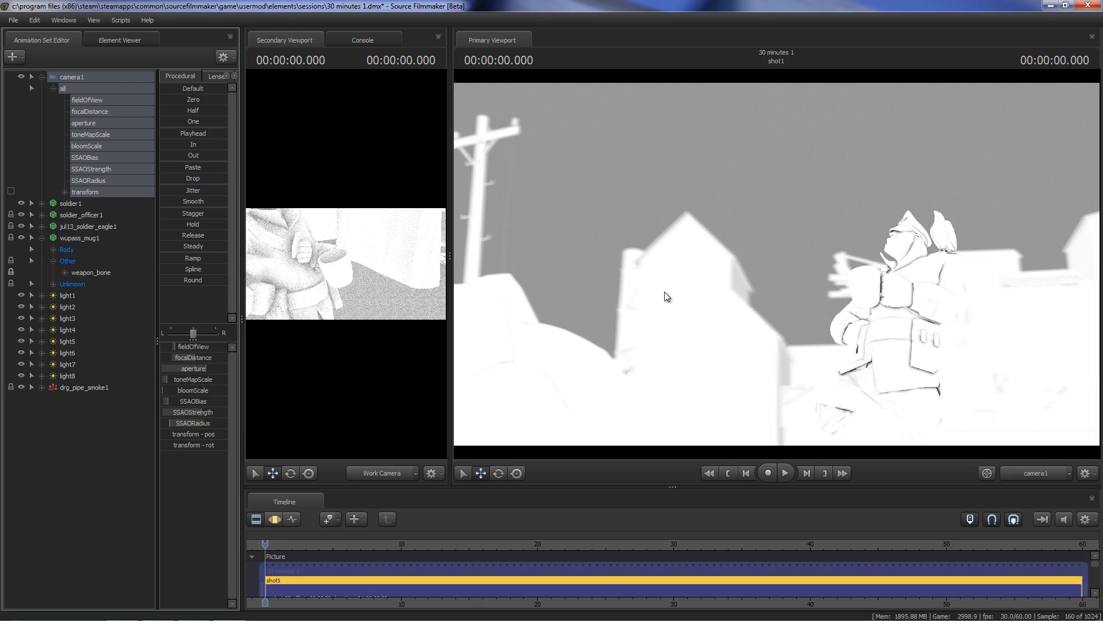
- Turn off Show Ambient Occlusion in the render settings while keeping Ambient Occlusion enabled
right_click(656, 246)
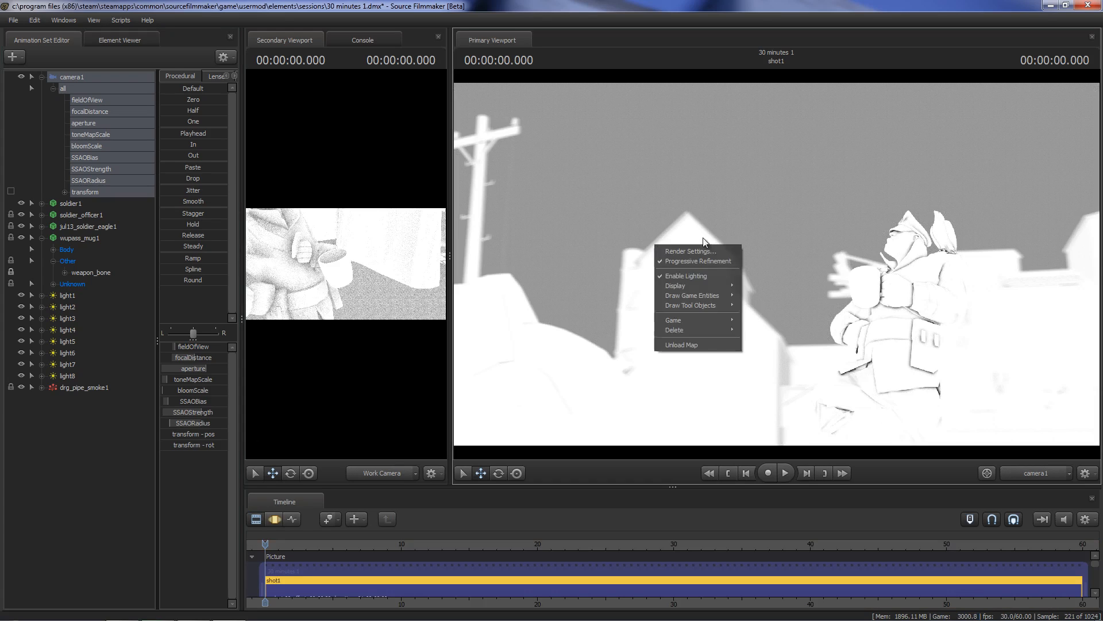
click(718, 258)
click(575, 351)
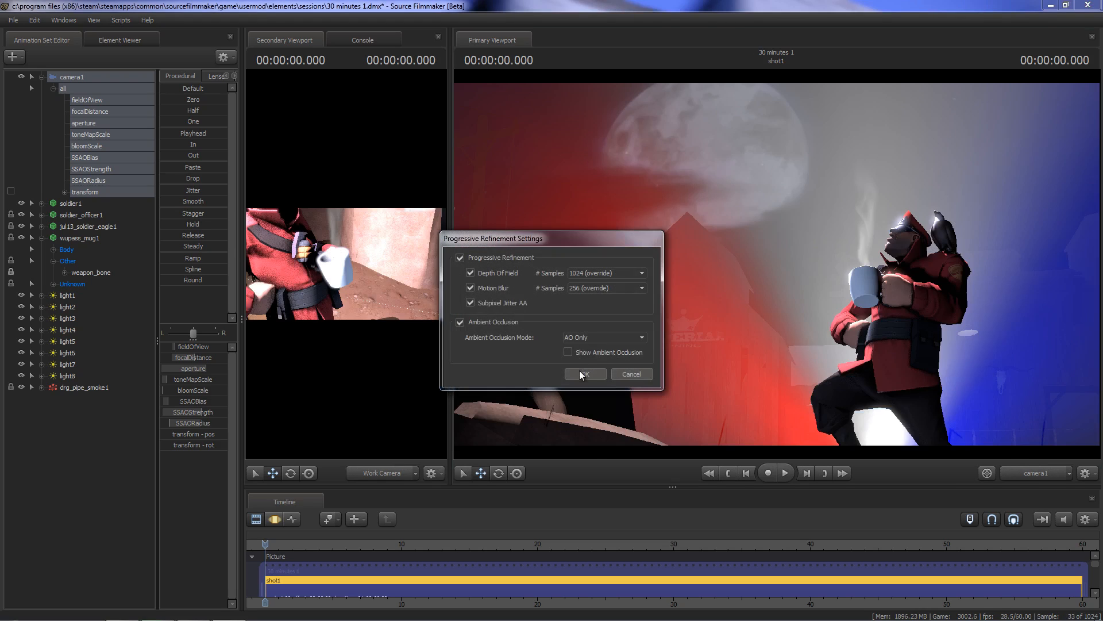
click(585, 373)
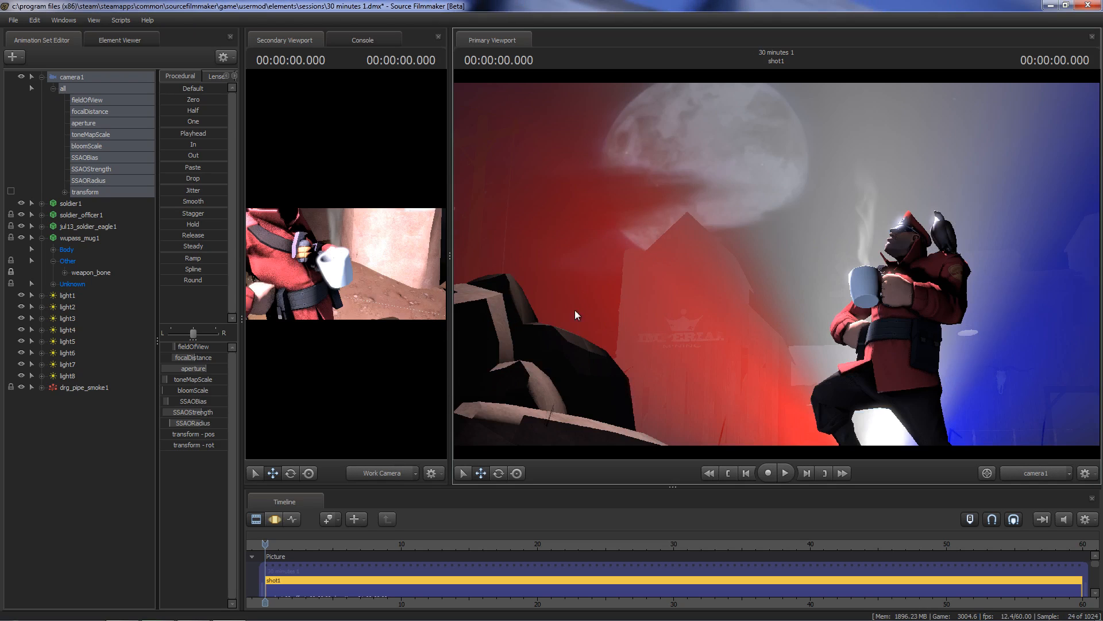
- Enlarge the primary viewport to inspect the refined render of the scene, and collapse camera1's controls
drag(450, 255, 303, 255)
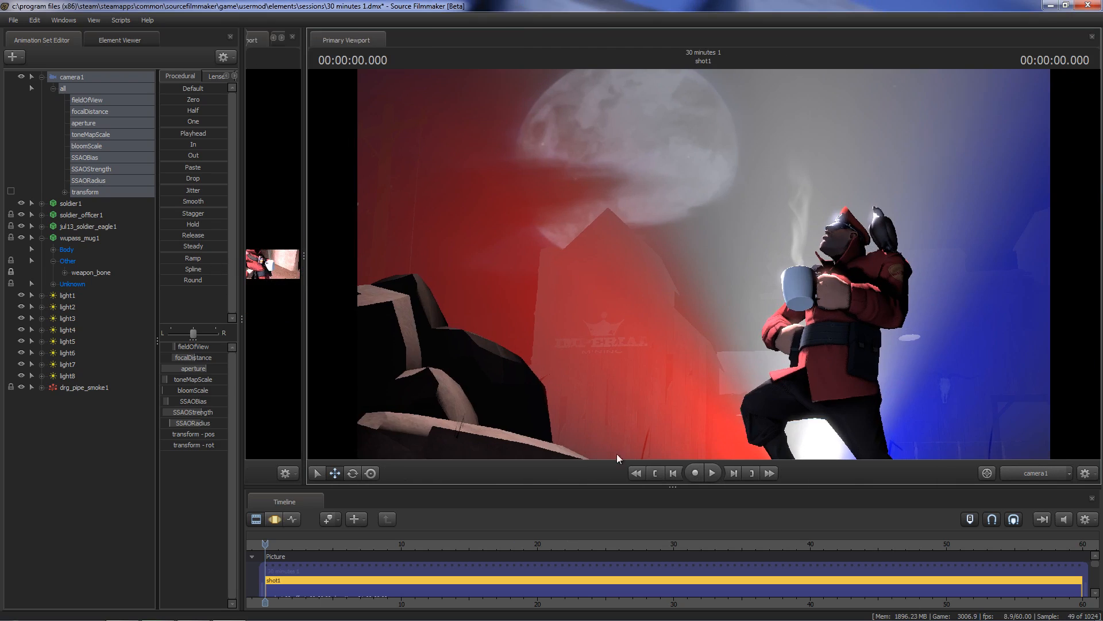
drag(673, 486, 682, 579)
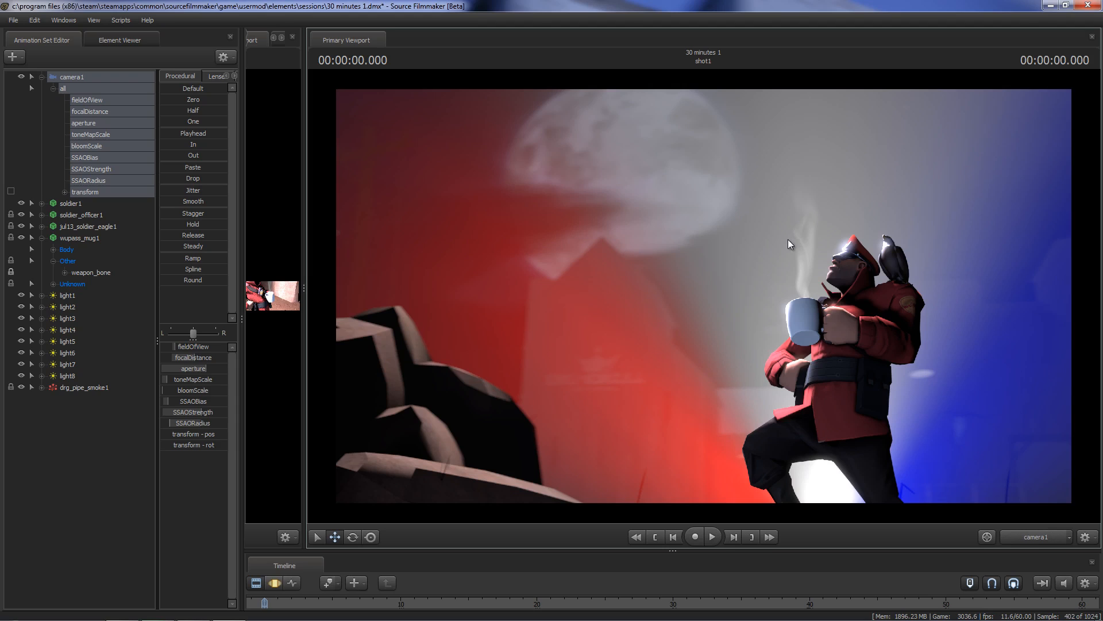
click(41, 76)
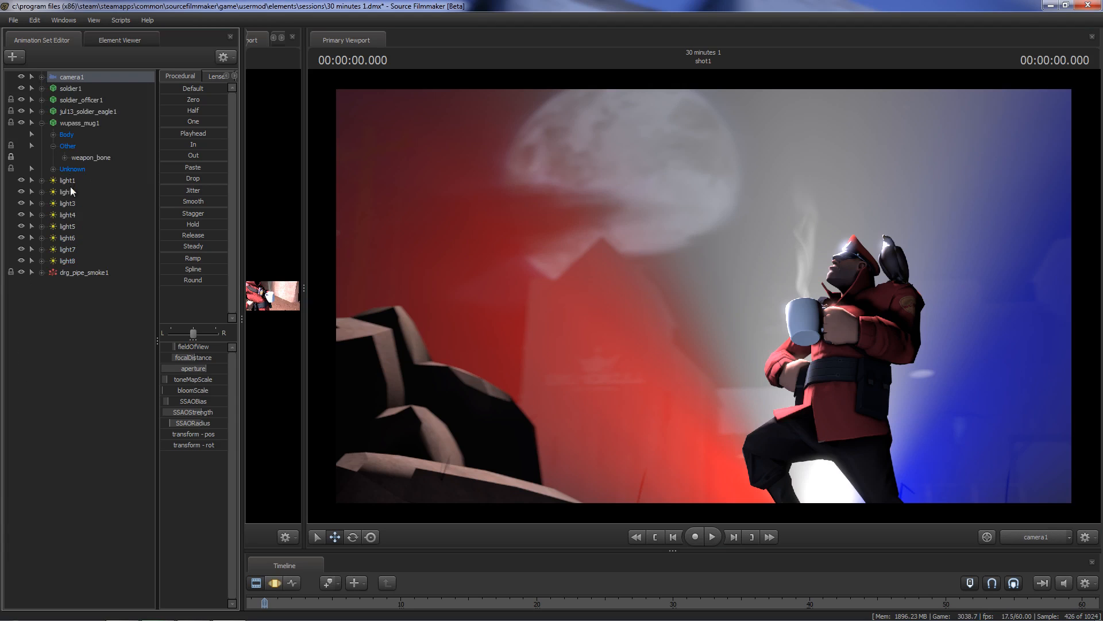